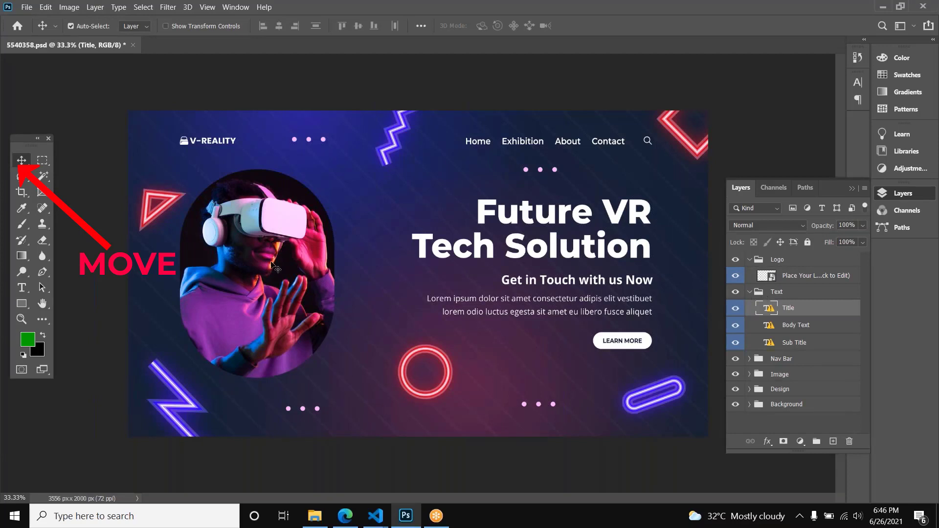
Step: Try repositioning the VR headset photo inside its rounded frame with the Move tool, undoing each move
left_click_drag(250, 242, 276, 274)
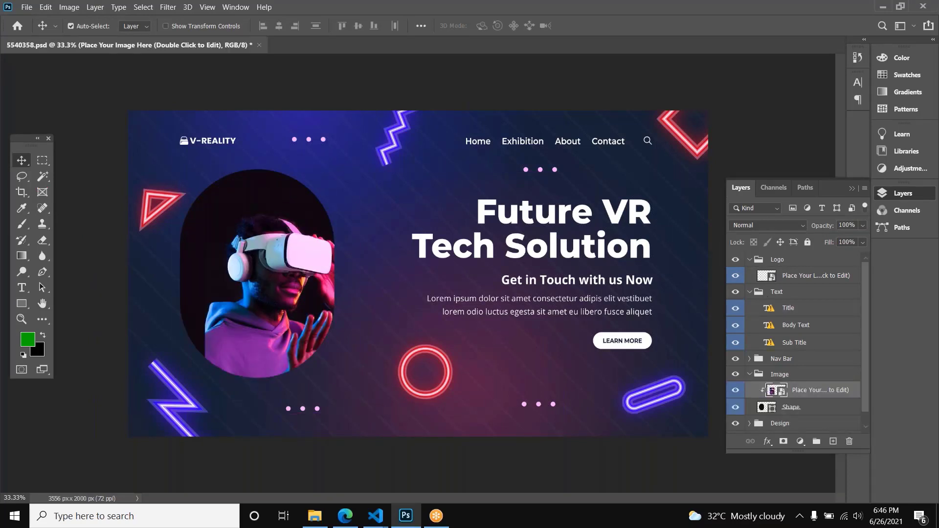
key("ctrl+z")
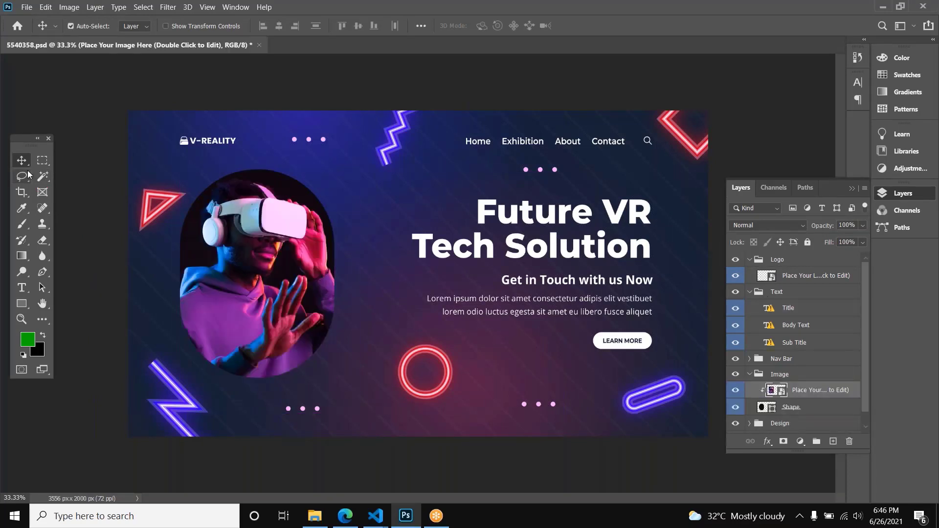
left_click(541, 266)
left_click_drag(253, 282, 267, 257)
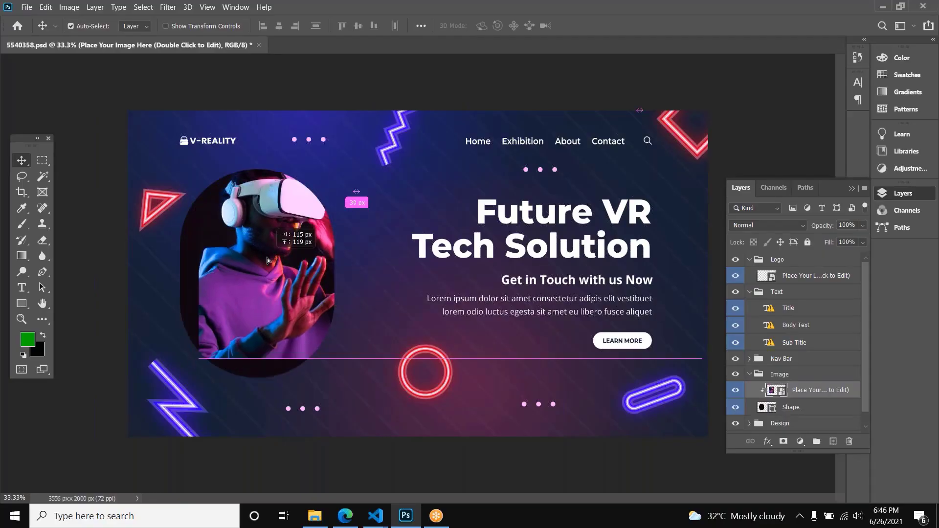
key("ctrl")
key("ctrl+z")
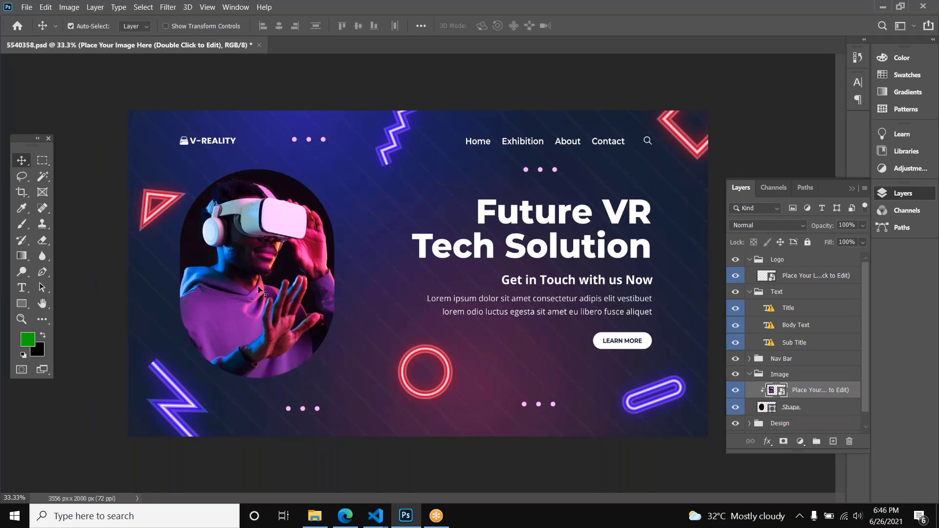
Step: Try moving the VR photo and the red neon triangle, undo both moves, and select the V-REALITY logo layer
left_click(21, 161)
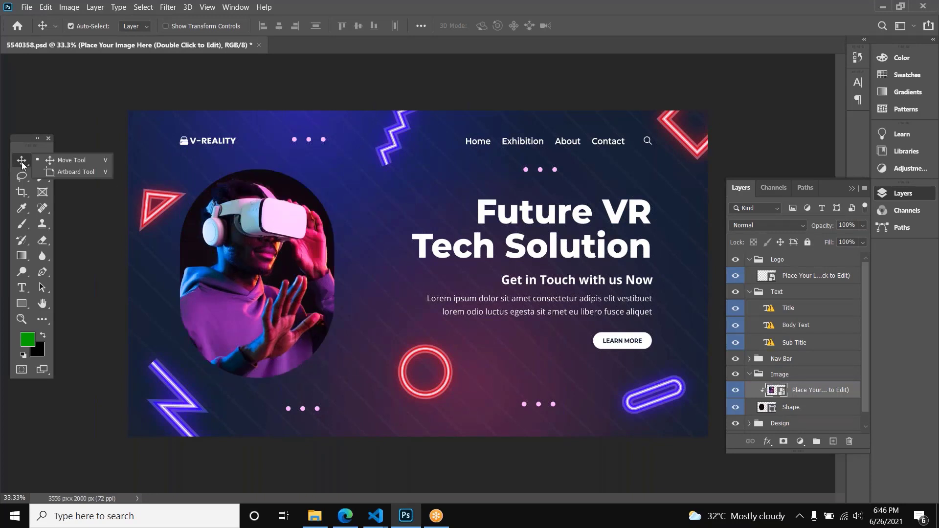
left_click(226, 230)
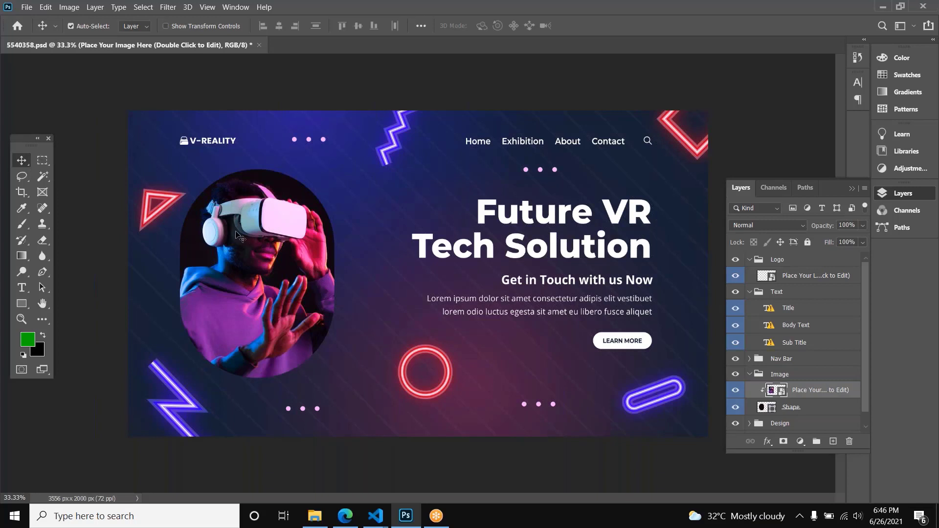
left_click_drag(237, 226, 222, 269)
key("ctrl+z")
left_click_drag(159, 194, 177, 217)
key("ctrl+z")
left_click(237, 150)
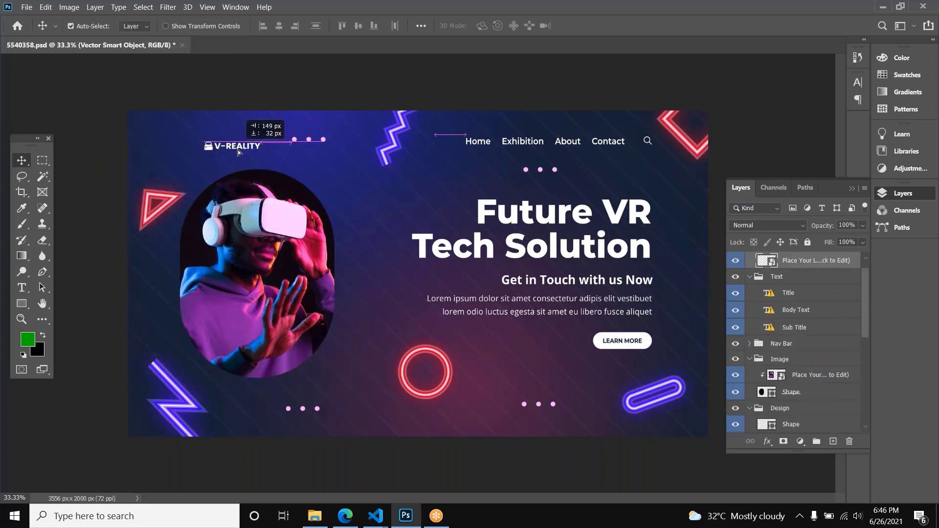
Step: Draw a rectangular marquee selection between the photo and the Future VR title, and deselect it
left_click(41, 160)
right_click(38, 162)
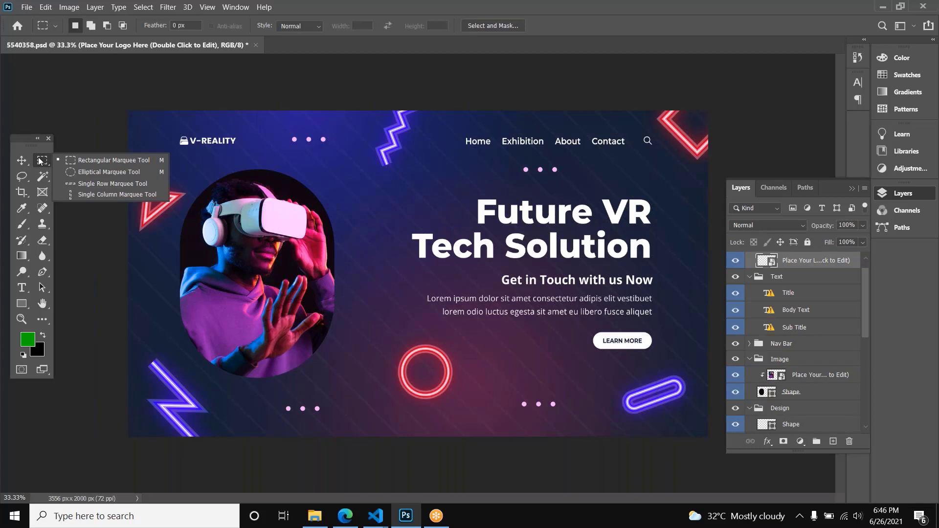
left_click(70, 162)
left_click_drag(324, 137, 442, 235)
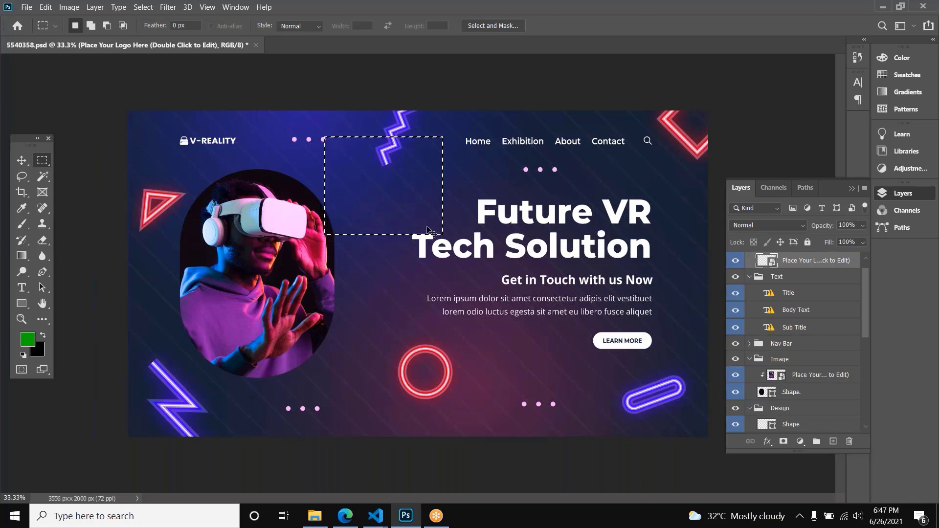
left_click(428, 229)
Step: Select the three-dot shape below the photo with the Move tool, try shifting it slightly right, and undo the shift
key("v")
mouse_move(317, 415)
left_mouse_down()
mouse_move(324, 422)
mouse_move(319, 416)
left_mouse_up()
scroll(781, 394, "down", 3)
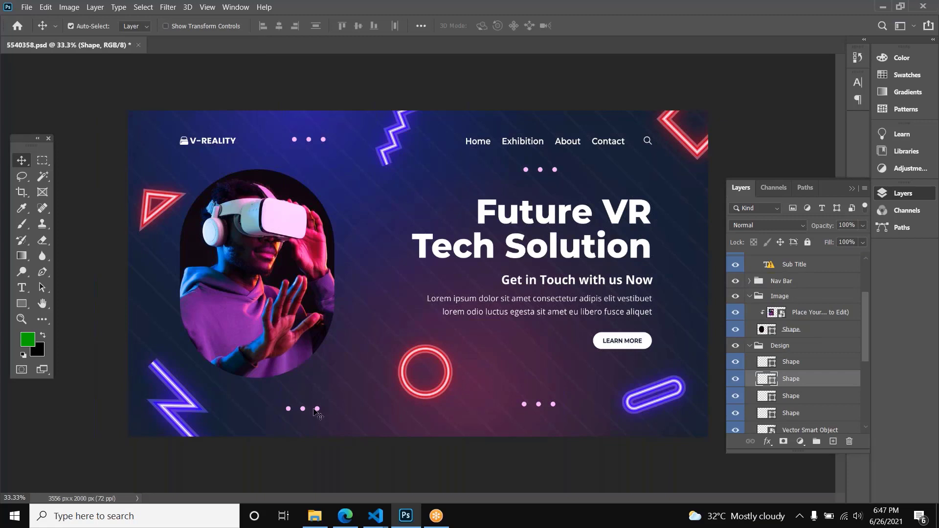
left_click_drag(318, 409, 341, 416)
key("ctrl+z")
Step: Draw a small circular selection between the photo and the red ring with the Elliptical Marquee tool, and create a new layer
left_click_drag(46, 163, 95, 184)
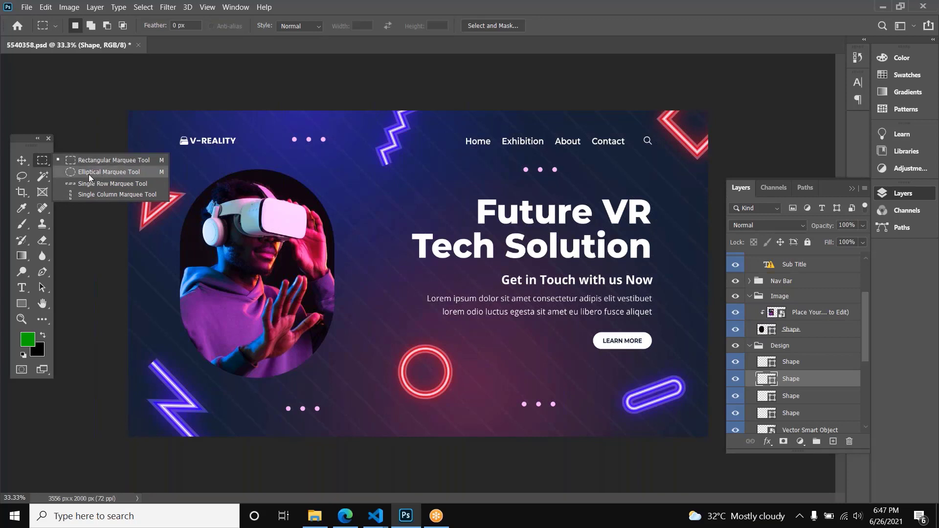
left_click(86, 172)
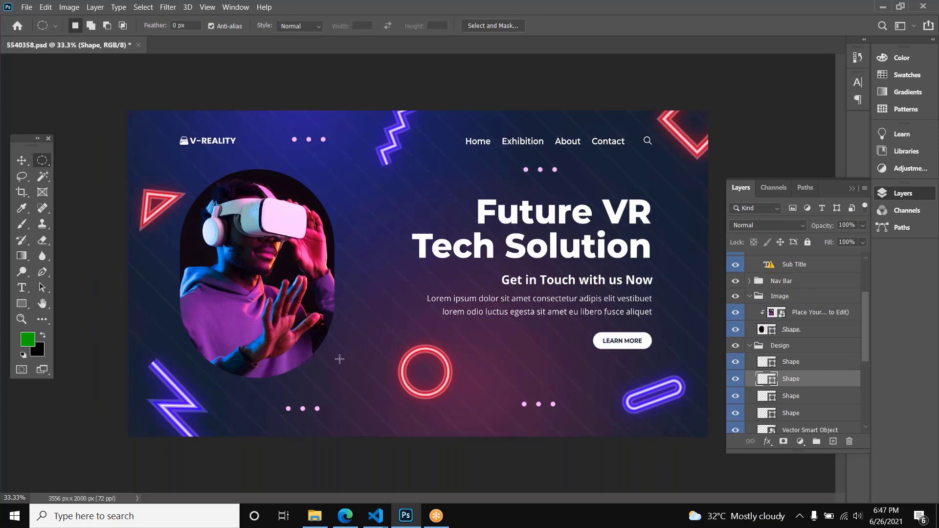
left_click_drag(337, 357, 365, 382)
left_click_drag(364, 381, 366, 381)
key("ctrl+shift+n")
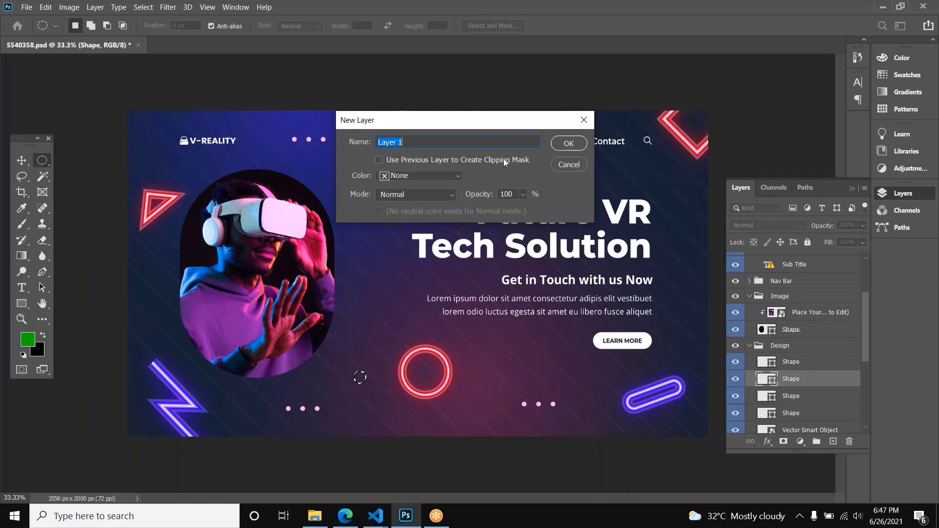
left_click(568, 143)
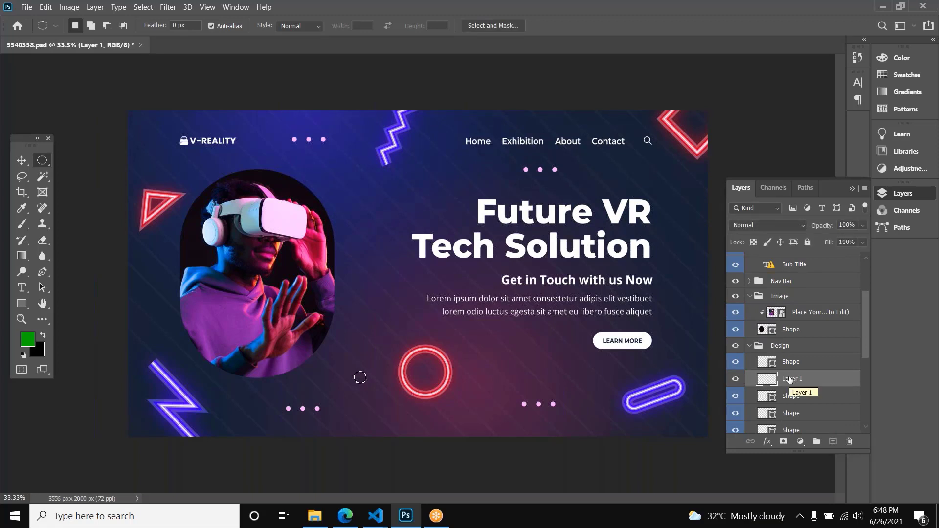
Step: Set the foreground color to blue, hex 1f10e2
left_click(28, 339)
left_click(477, 177)
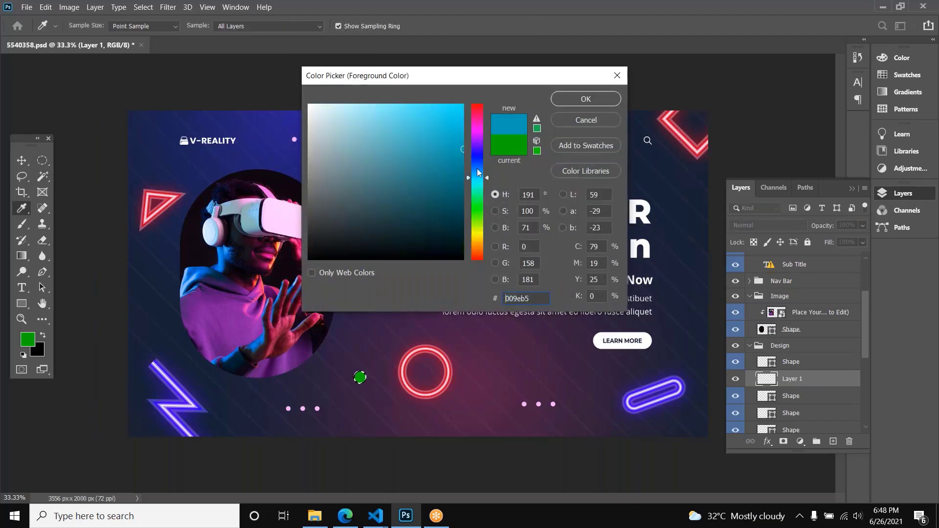
left_click_drag(478, 172, 477, 154)
left_click(452, 122)
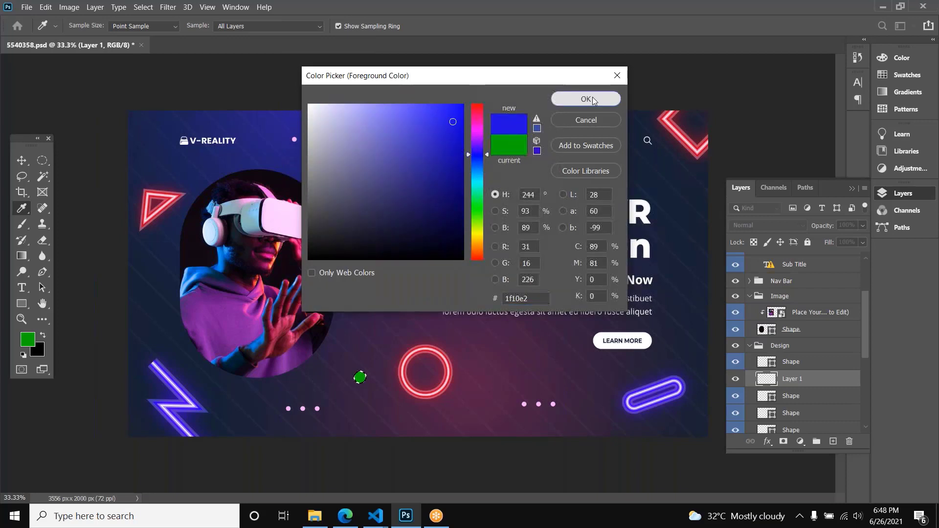
left_click(586, 99)
Step: Fill the circular selection with the blue foreground color, and refill it with the black background color
key("m")
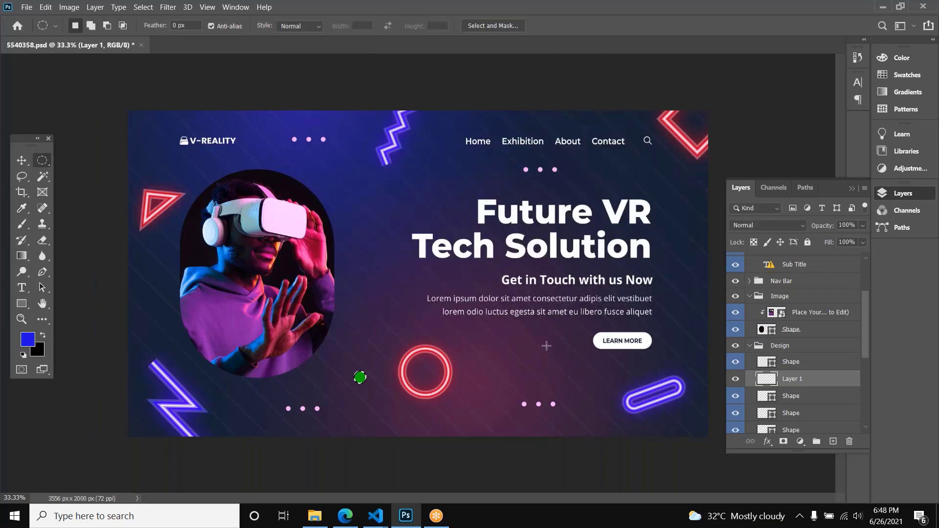
key("alt+BackSpace")
key("ctrl+BackSpace")
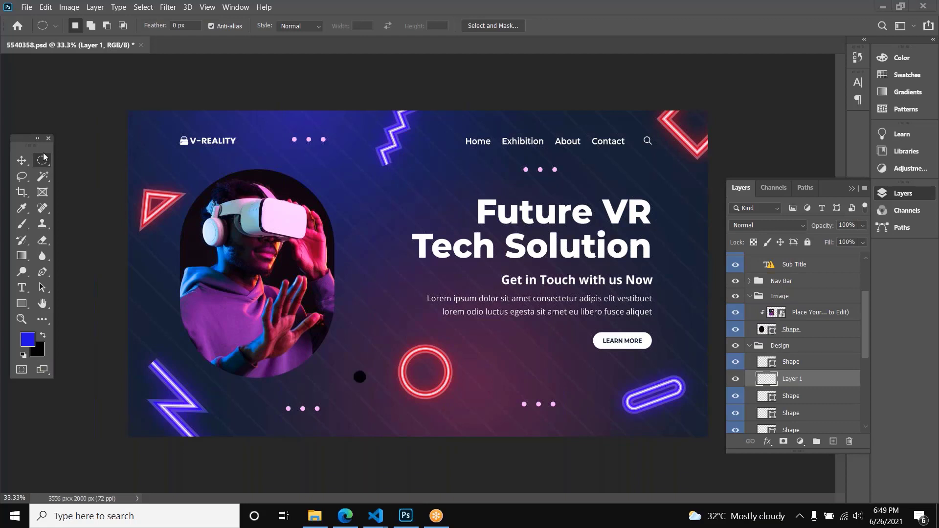
left_click(44, 157)
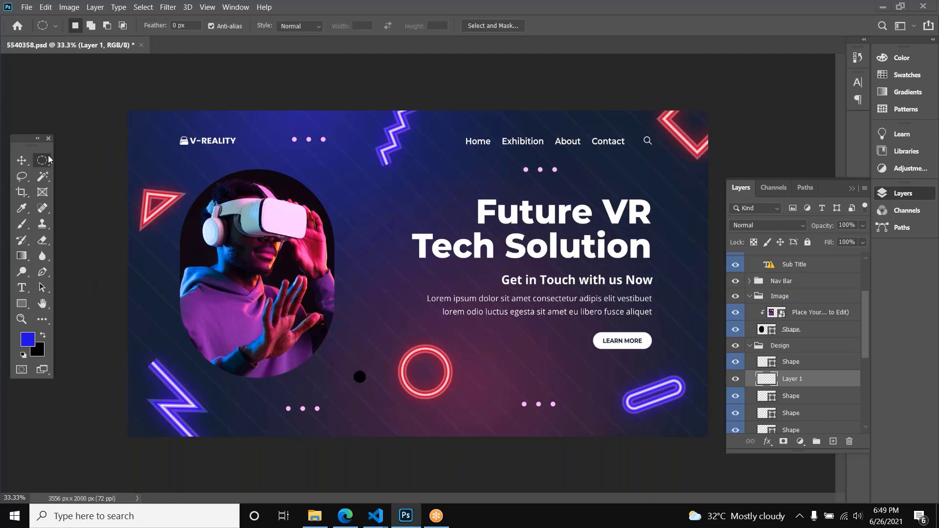
left_click(725, 54)
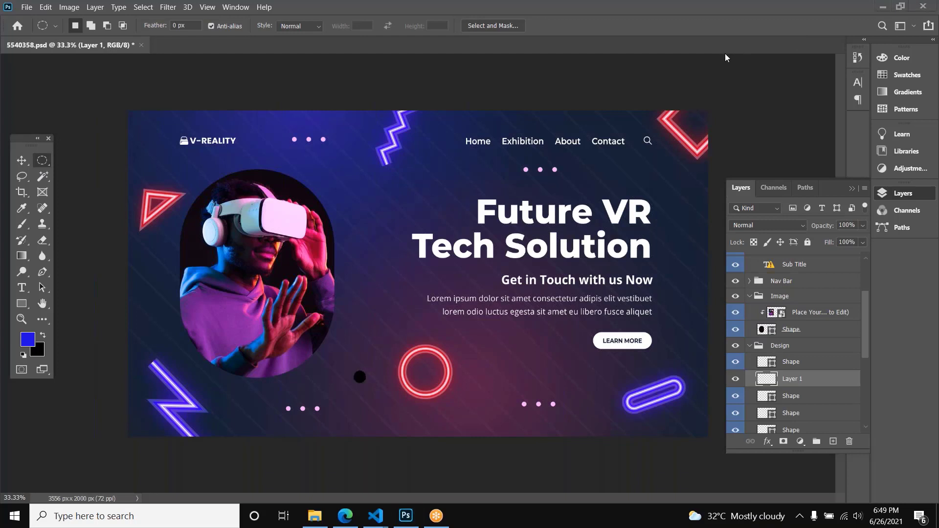
left_click(48, 159)
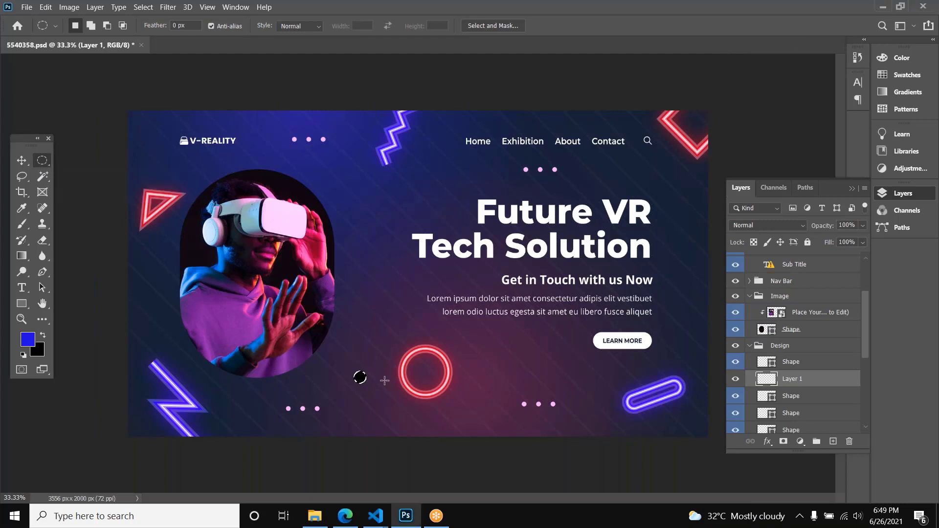
right_click(46, 159)
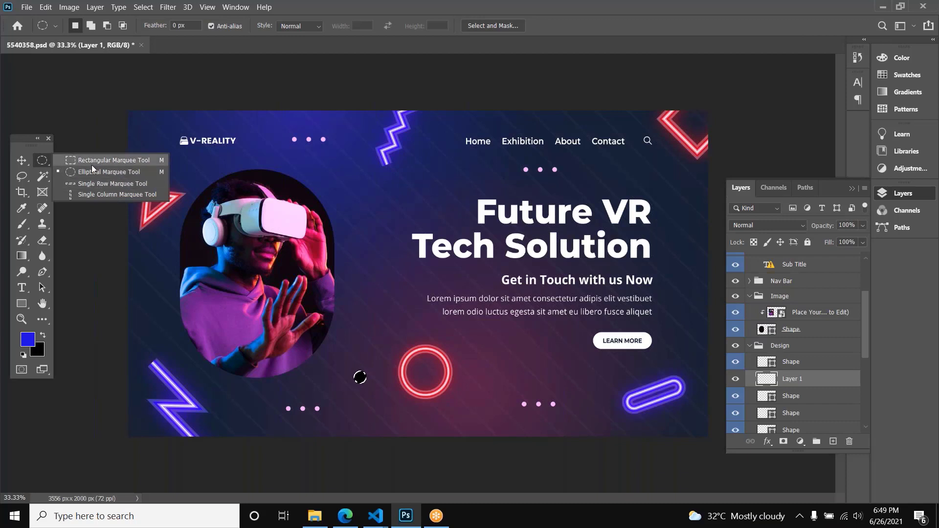
Step: Clear the circular selection and delete the black circle's layer using the Move tool
right_click(22, 161)
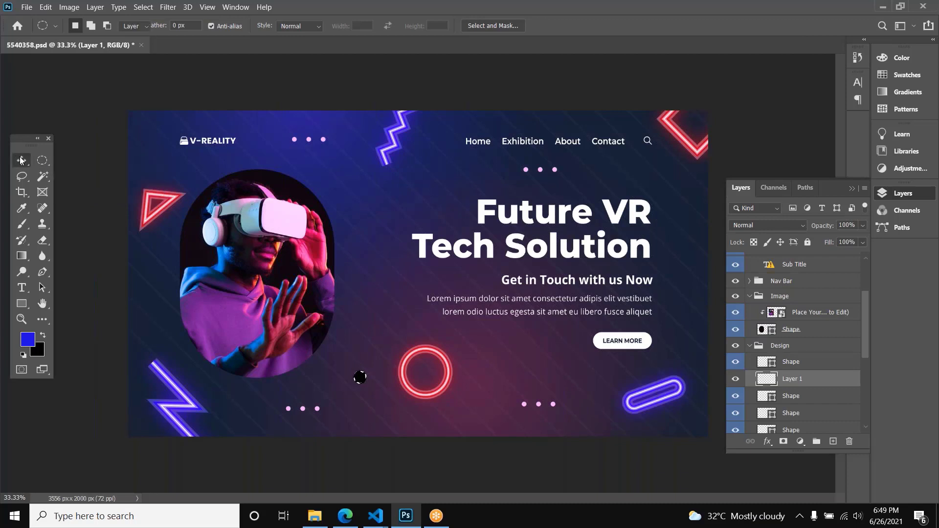
left_click(137, 98)
left_click(140, 96)
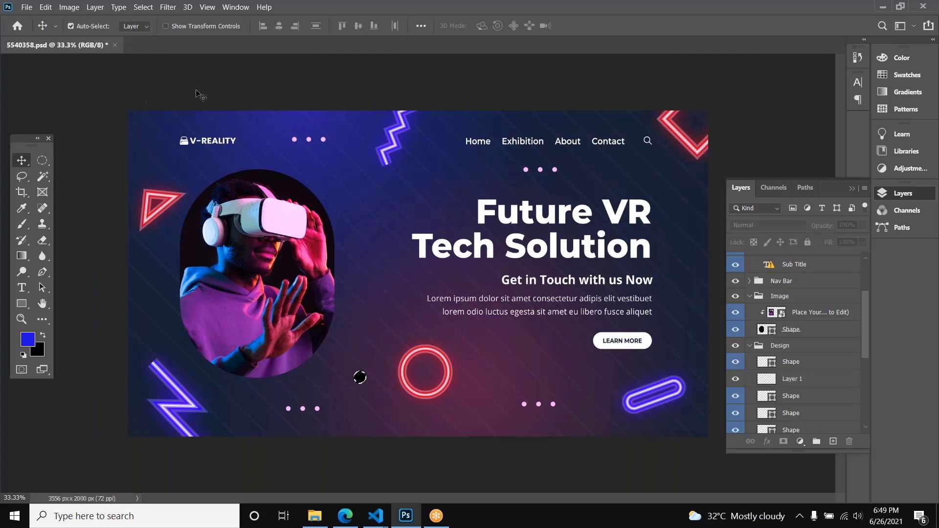
left_click(368, 387)
key("Return")
mouse_move(360, 377)
left_mouse_down()
mouse_move(375, 381)
mouse_move(362, 379)
left_mouse_up()
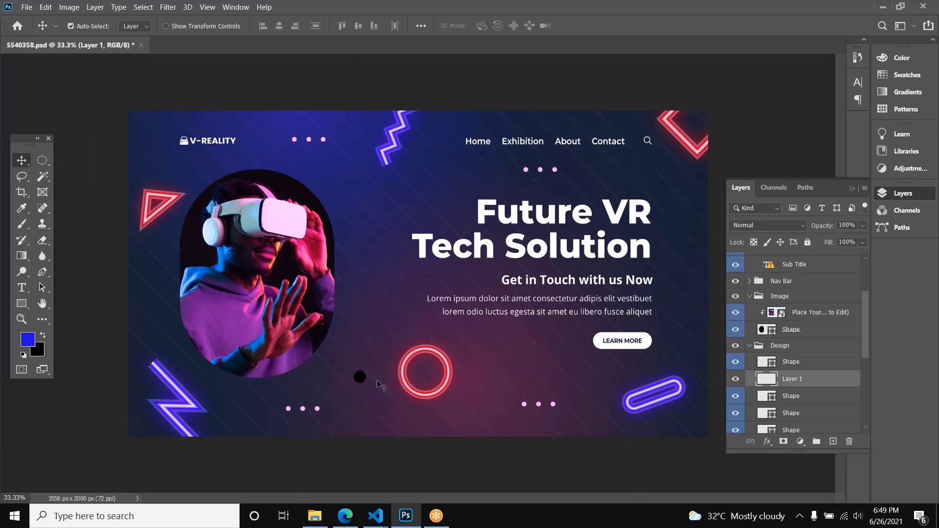
key("Delete")
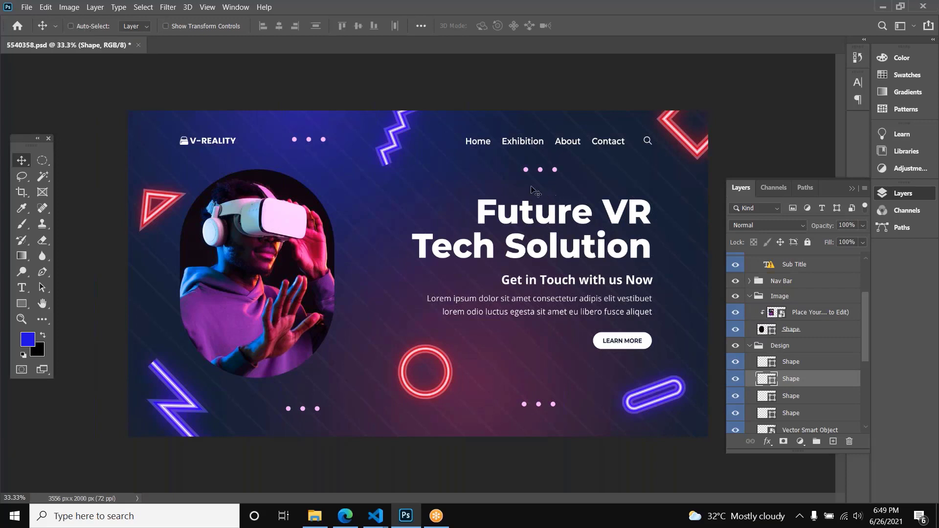
Step: Try moving the selected three-dot shape across the canvas with Auto-Select off, undo a move, and turn Auto-Select back on
left_click_drag(529, 211, 243, 227)
key("ctrl+z")
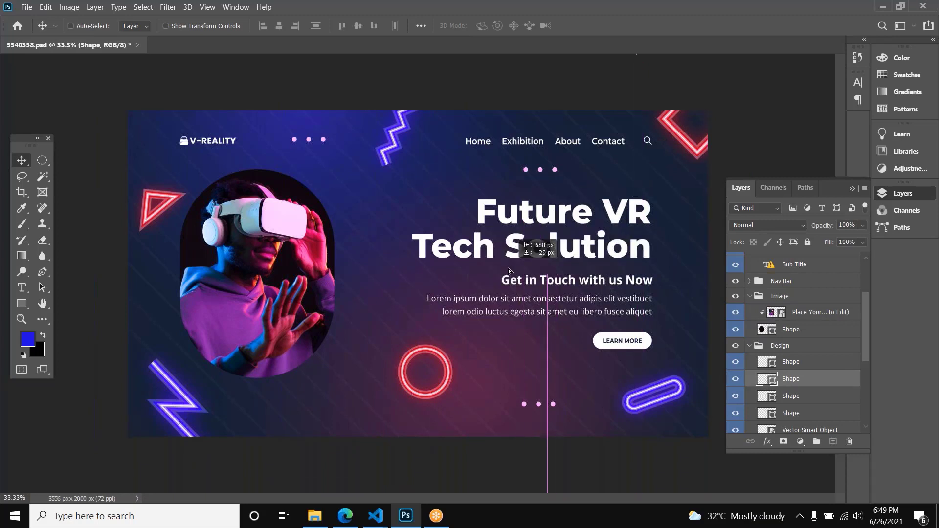
left_click(78, 27)
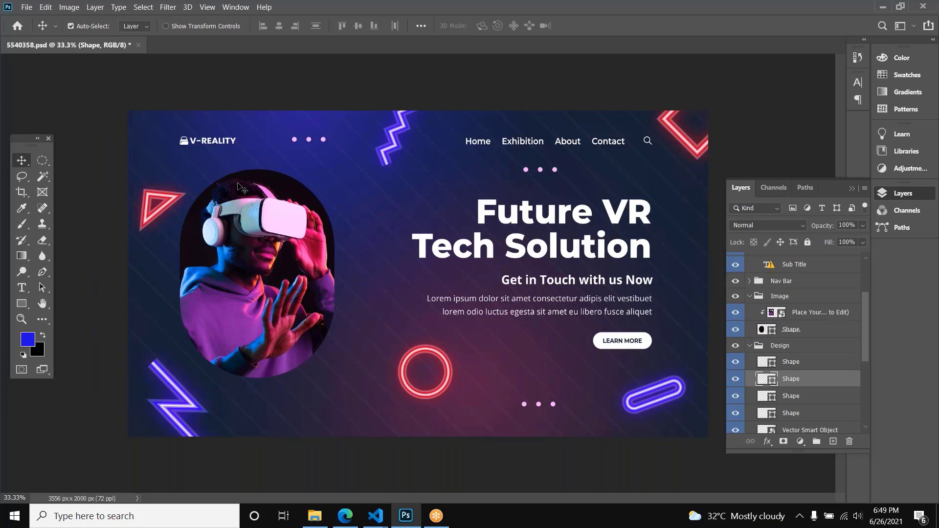
Step: Use Auto-Select on the canvas to select the three dots below the navigation menu, and the LEARN MORE button's background shape
scroll(802, 337, "down", 4)
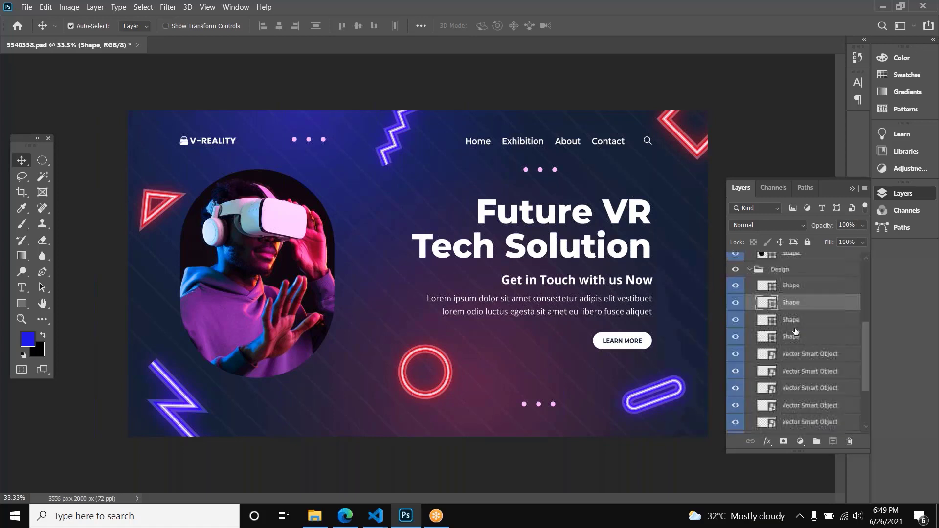
scroll(794, 342, "up", 5)
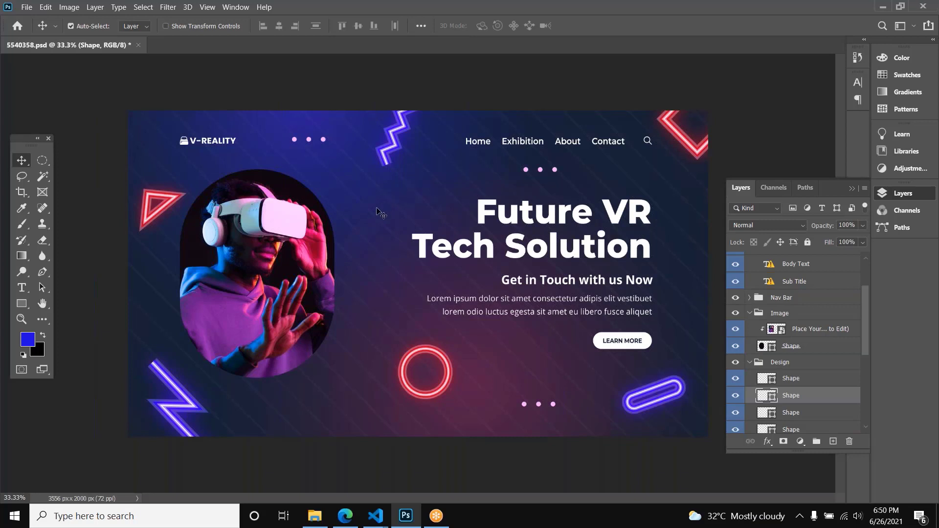
scroll(811, 341, "down", 3)
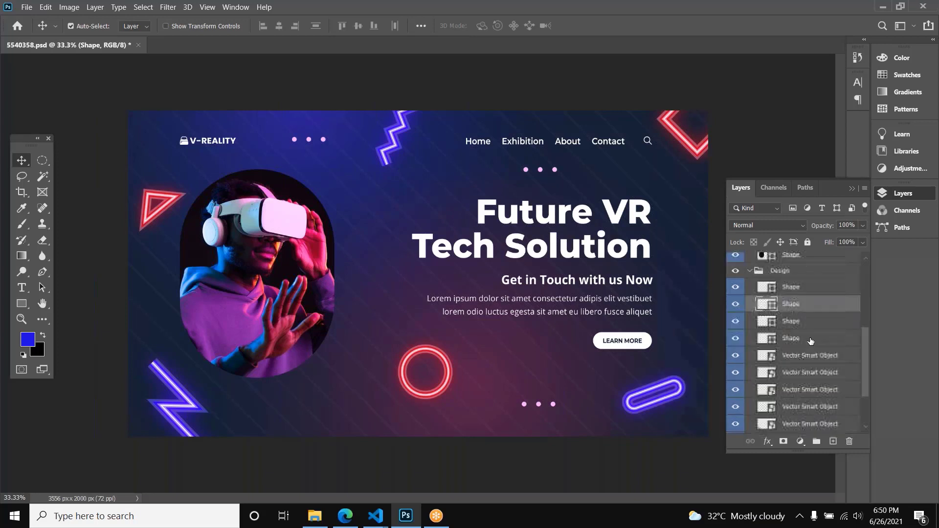
scroll(810, 341, "up", 5)
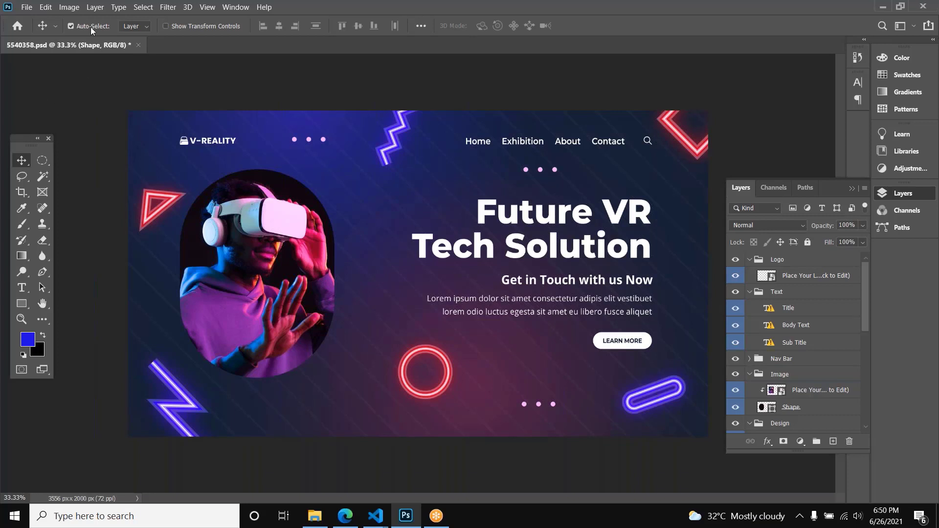
left_click(541, 170)
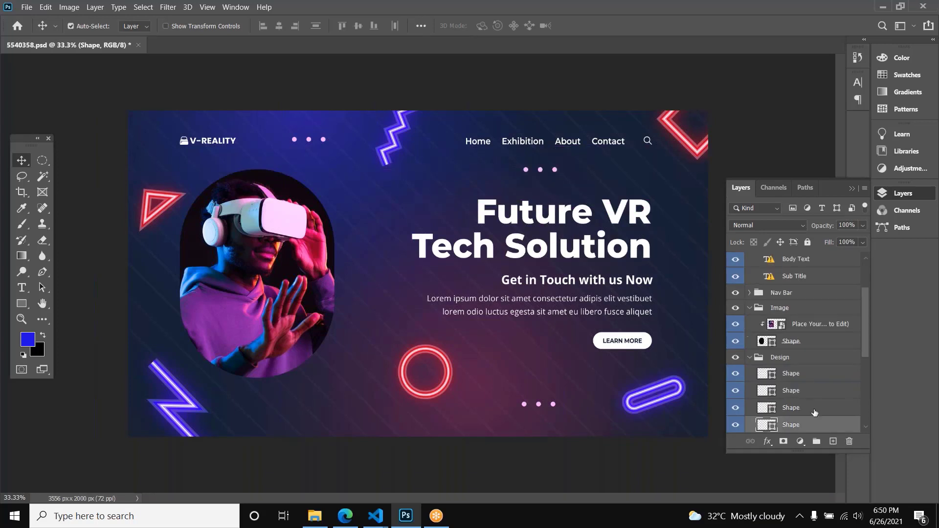
scroll(814, 412, "down", 2)
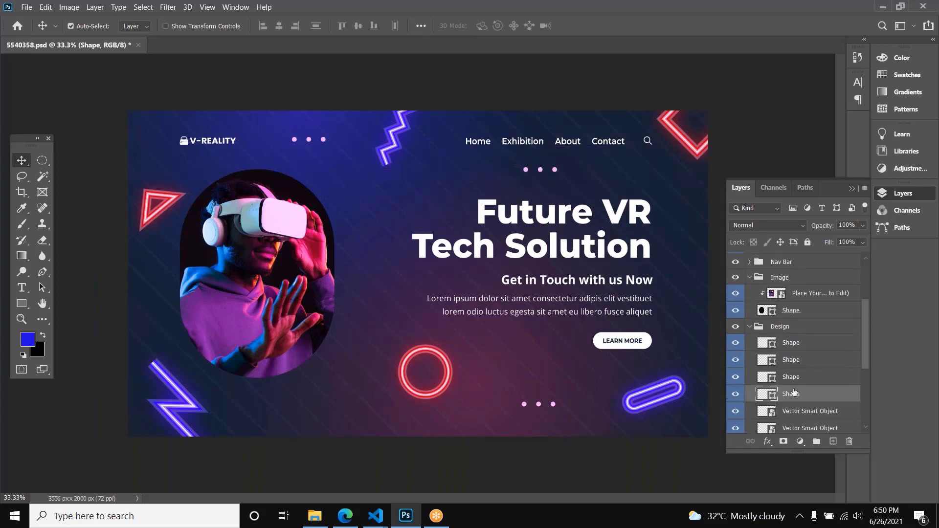
left_click(601, 346)
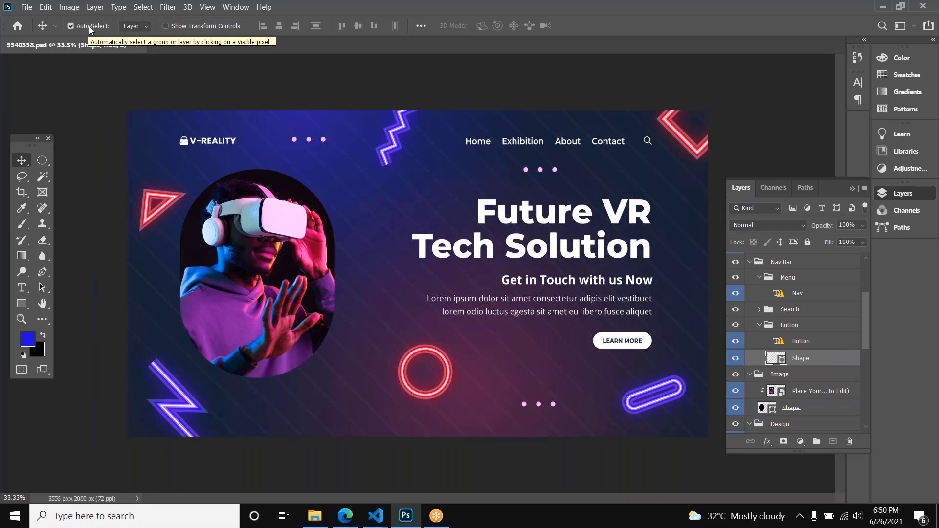
Step: Try repositioning the VR headset photo inside its rounded clipping shape with Auto-Select on, undoing each move
left_click(233, 221)
left_click_drag(268, 241, 273, 254)
key("ctrl+z")
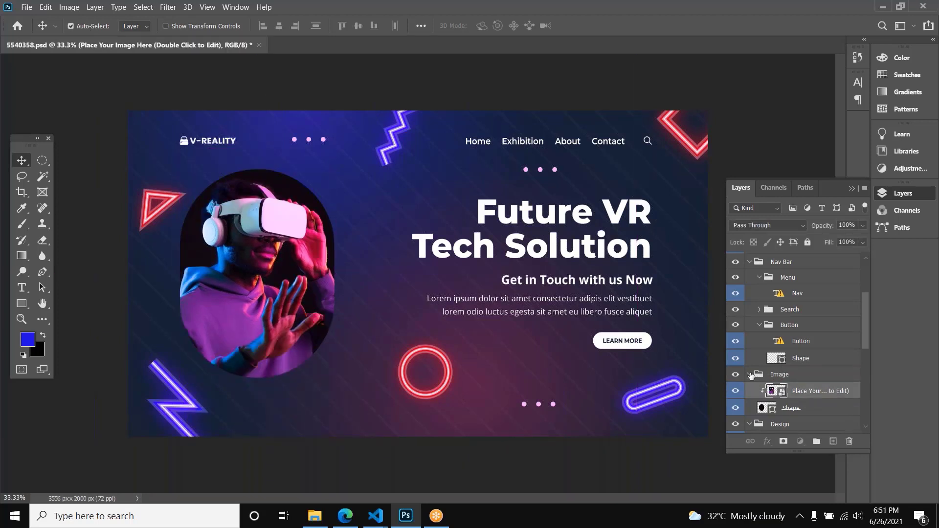
left_click(753, 375)
left_click_drag(237, 214, 238, 270)
key("ctrl+z")
left_click_drag(257, 228, 297, 255)
key("ctrl+z")
scroll(731, 306, "down", 1)
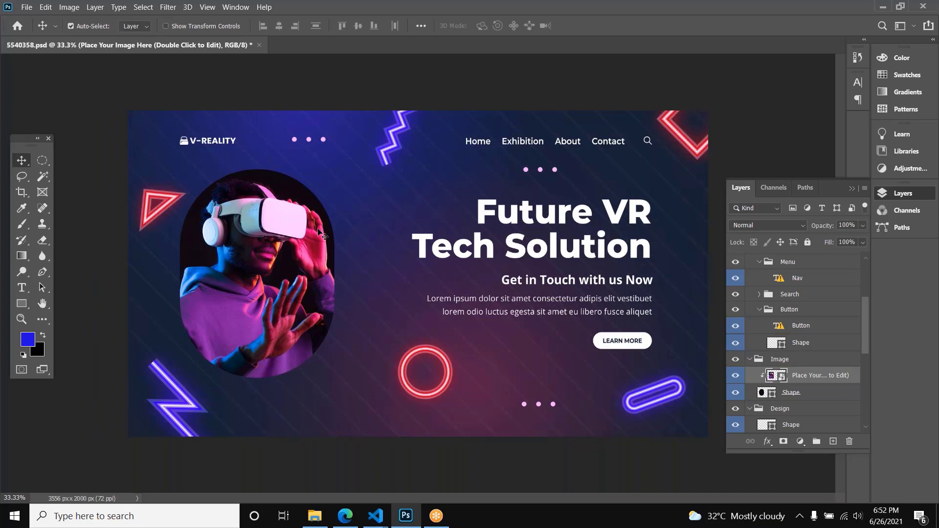
left_click_drag(301, 273, 304, 289)
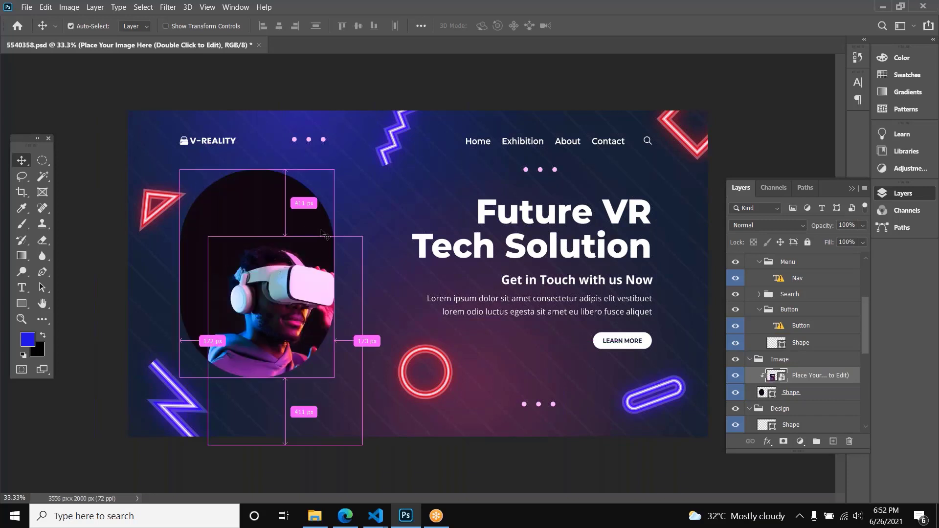
key("ctrl+z")
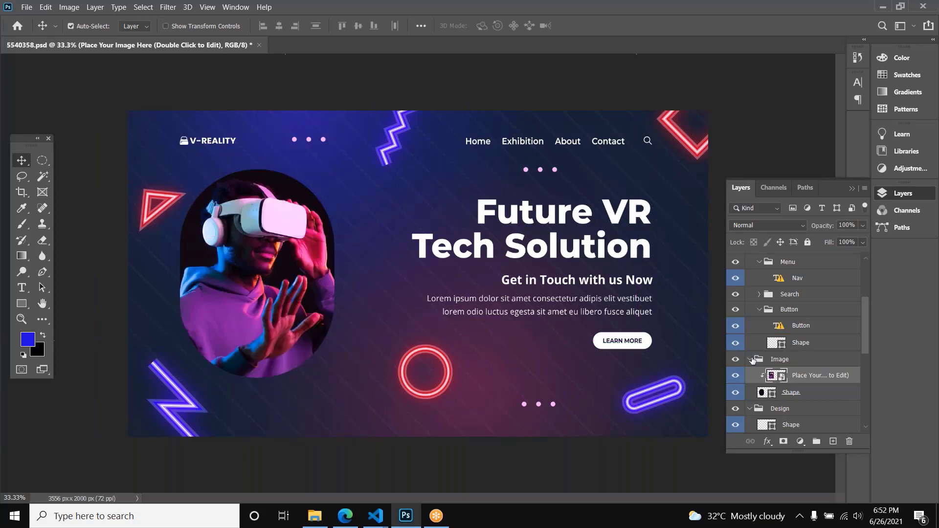
Step: Select the photo layer together with its clipping shape, and select the Image group that contains them
left_click(812, 394, "shift")
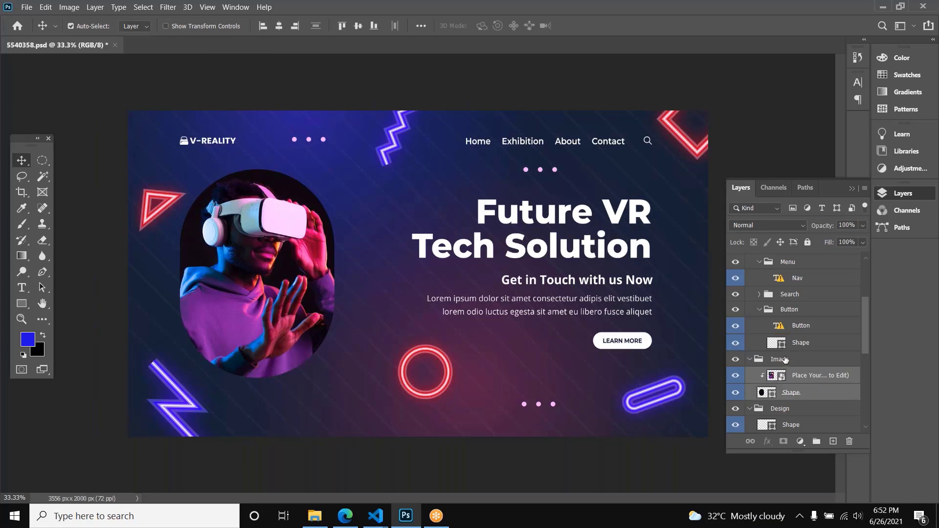
left_click(736, 361)
left_click(820, 367)
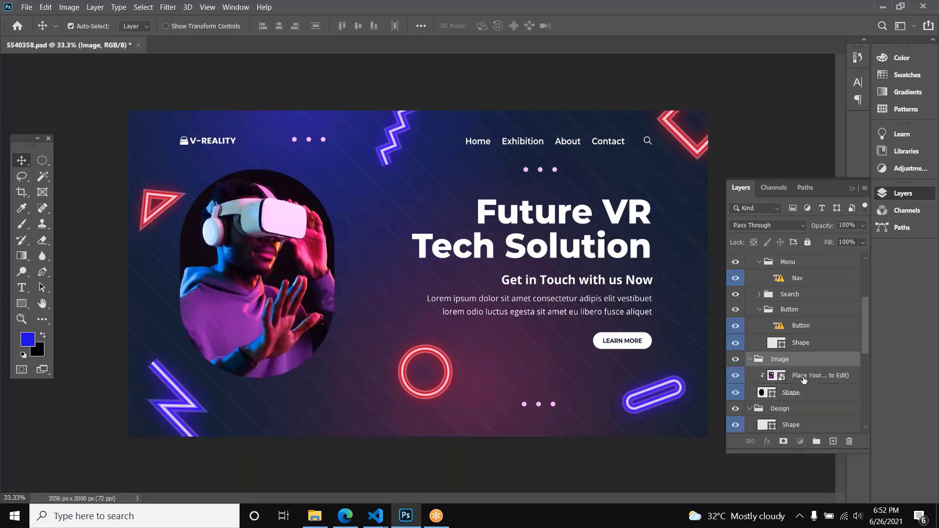
Step: Duplicate the VR headset photo layer from the Image group into a new document
left_click(801, 378)
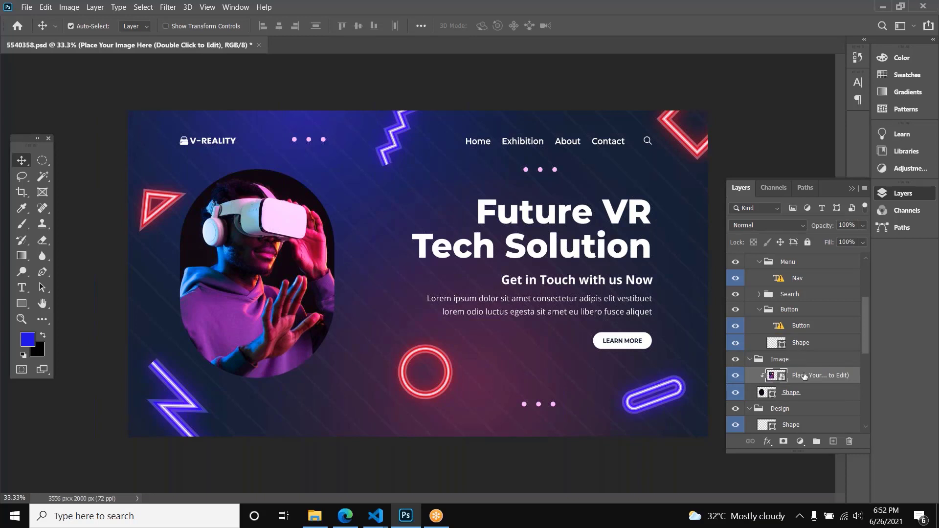
right_click(804, 375)
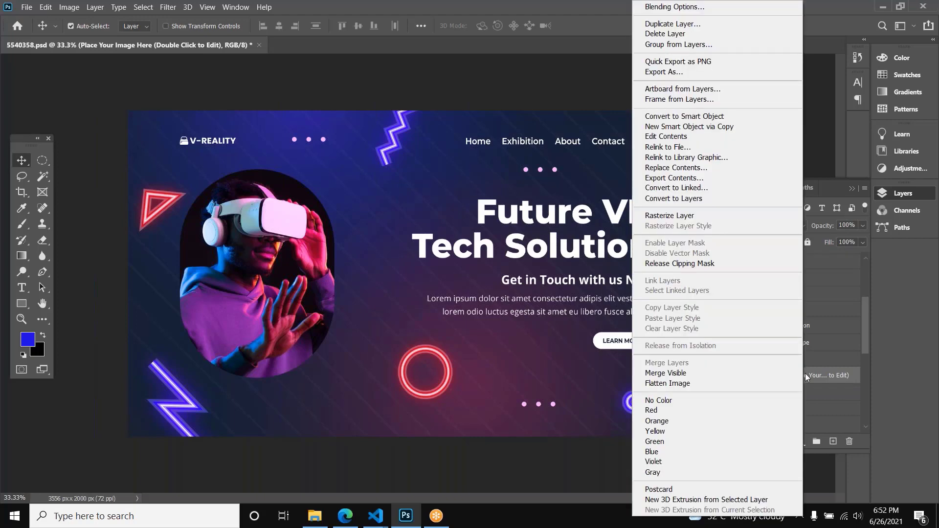
left_click(691, 25)
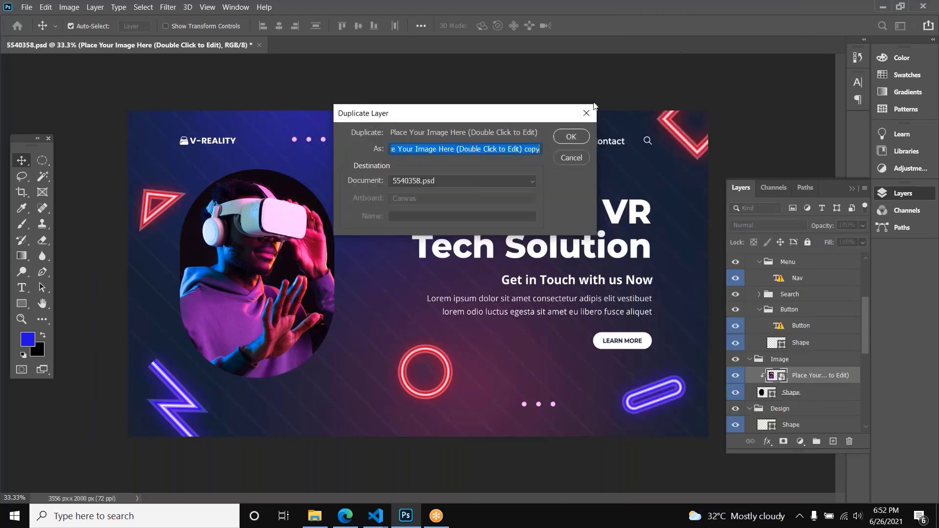
left_click(418, 182)
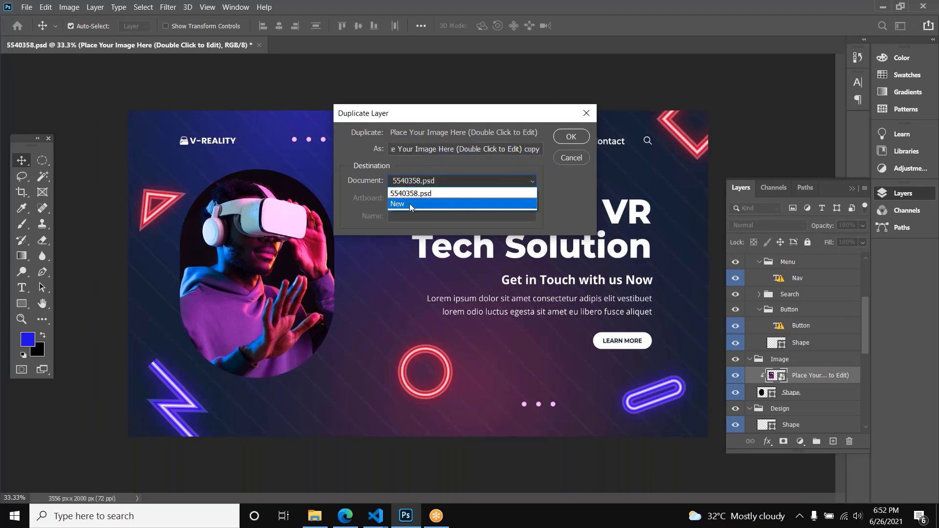
left_click(409, 204)
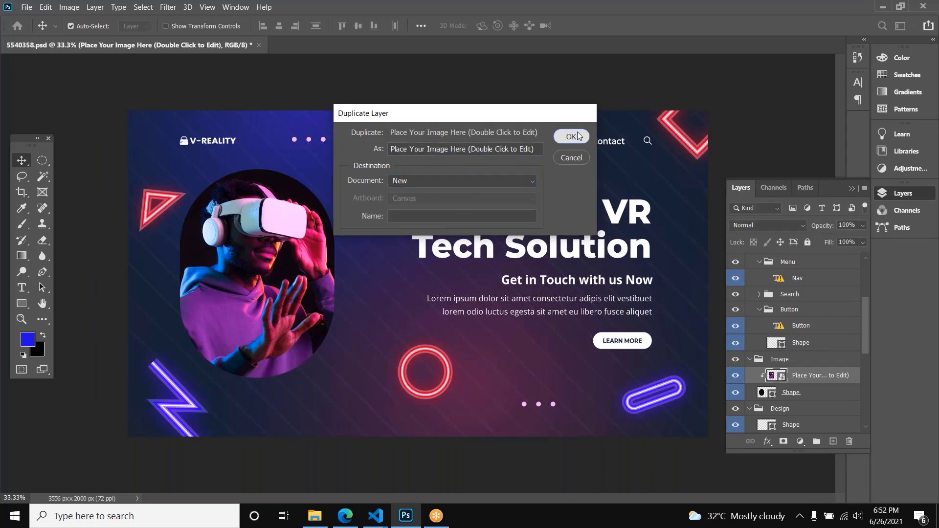
left_click(571, 136)
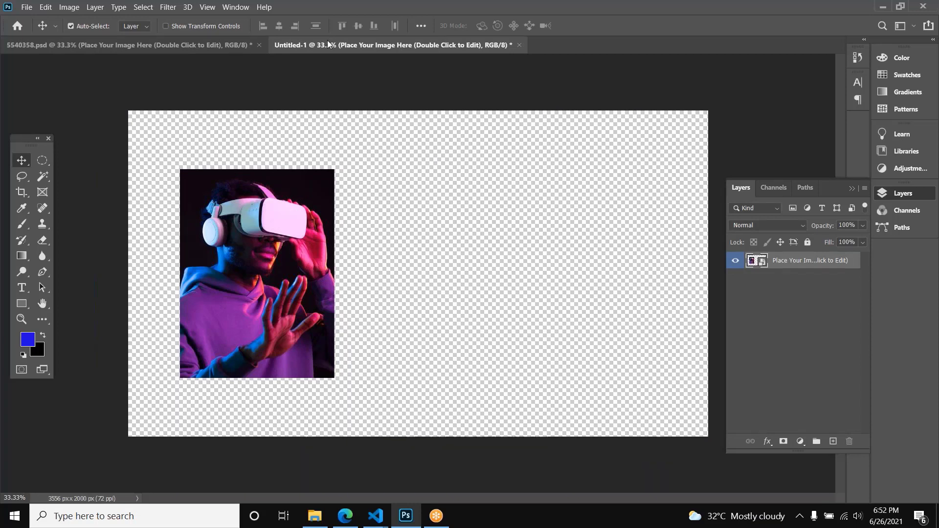
Step: Compare the new document with 5540358.psd, and move the duplicated photo to the middle of the new document's canvas
left_click_drag(272, 252, 432, 235)
key("ctrl+z")
left_click(186, 44)
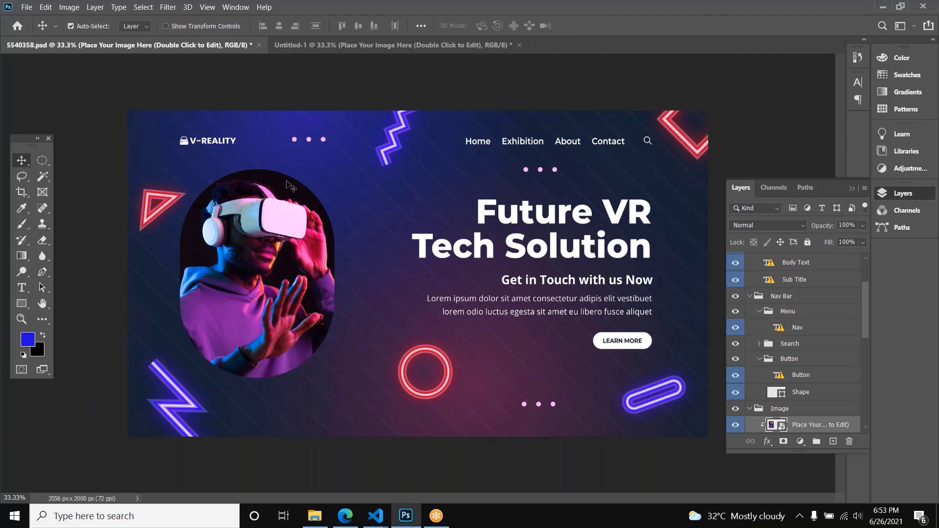
left_click(352, 45)
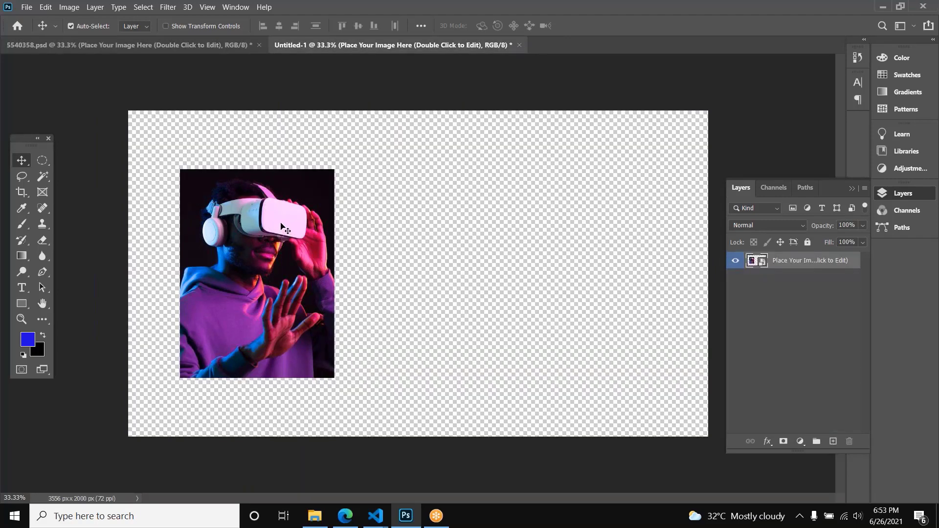
left_click(213, 49)
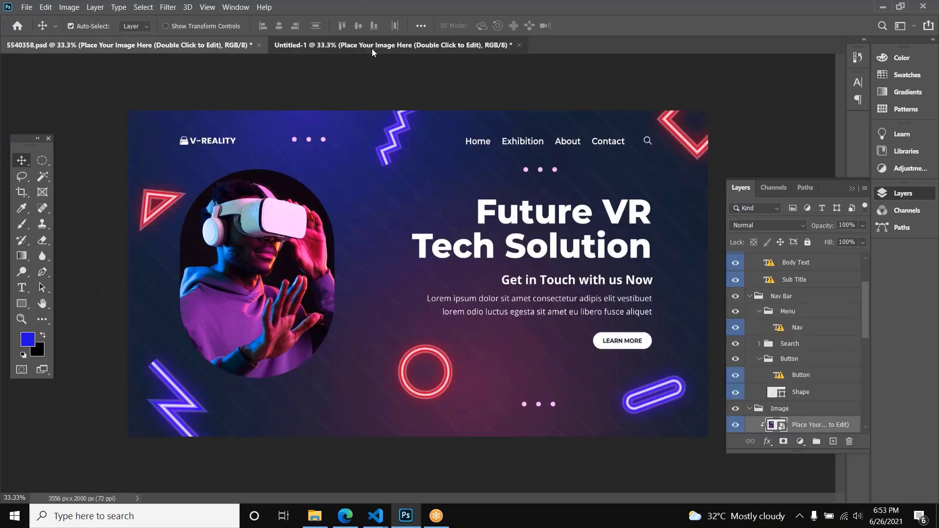
left_click(371, 48)
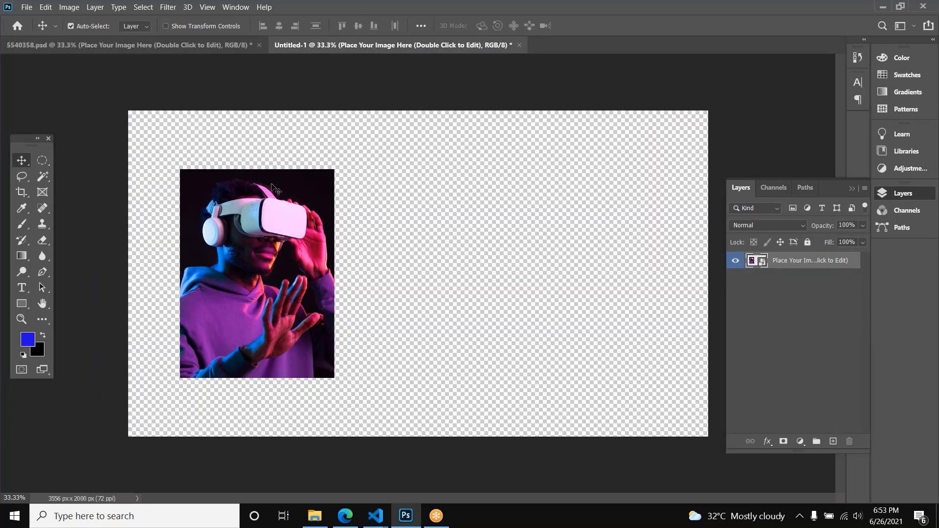
left_click_drag(272, 189, 434, 199)
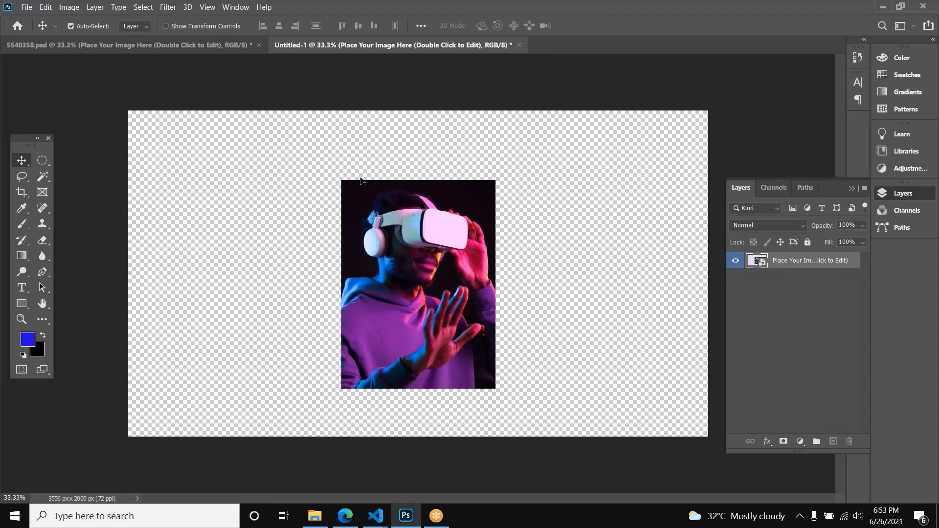
key("ctrl")
key("ctrl+alt+shift+s")
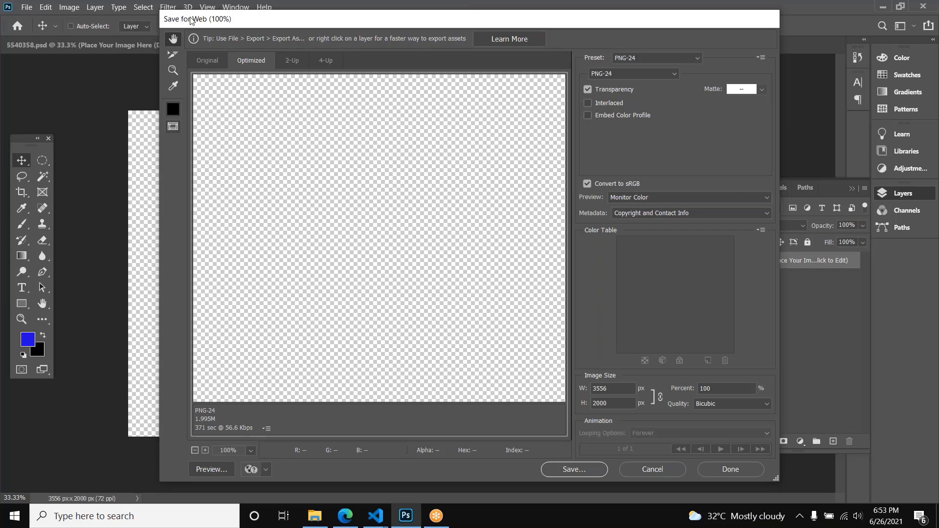
left_click(653, 469)
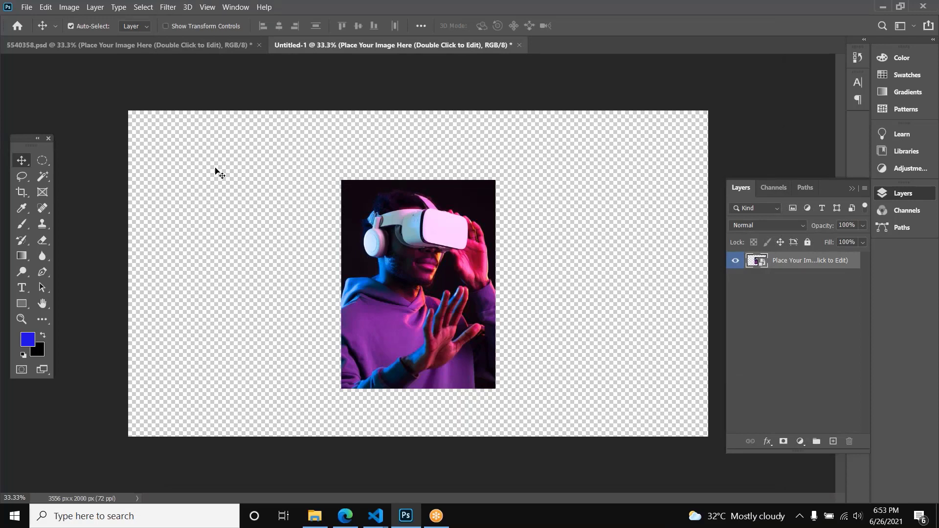
Step: Start saving the new document on the computer, examine the available file formats, and cancel the save
left_click(27, 7)
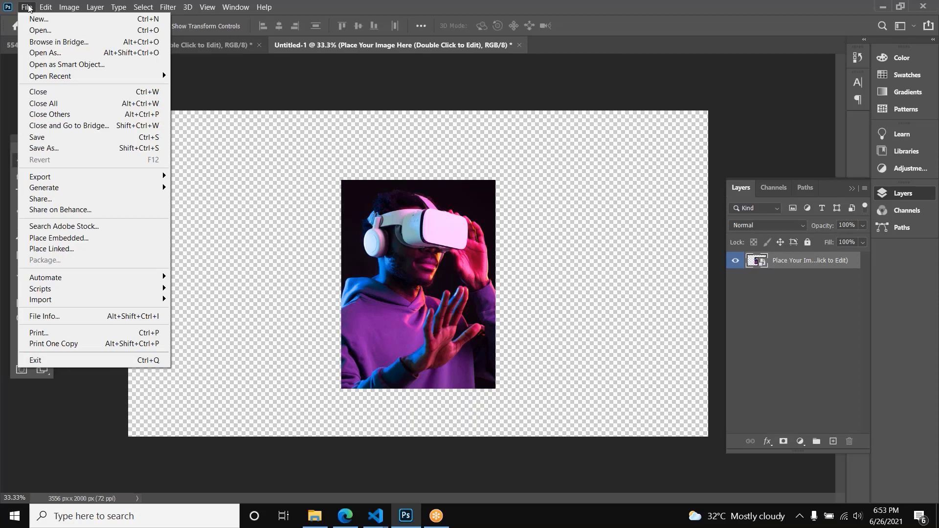
left_click(78, 137)
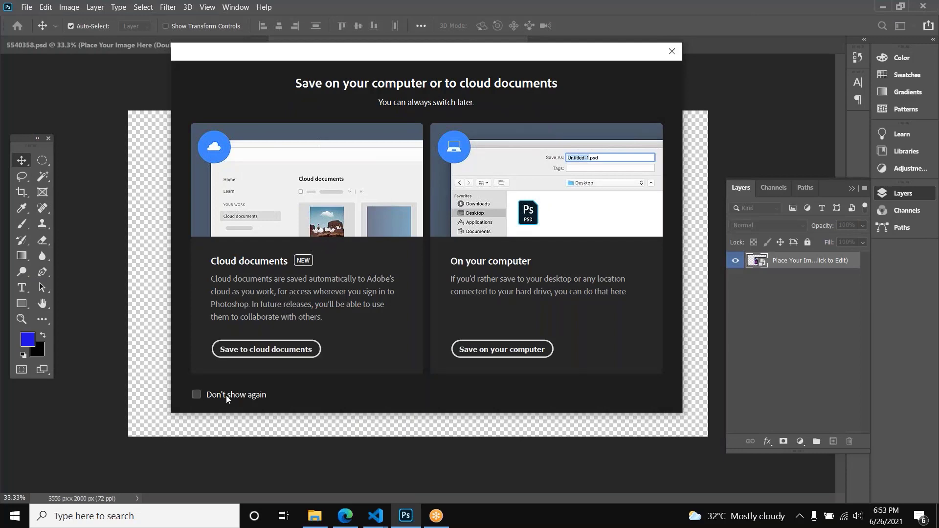
left_click(529, 351)
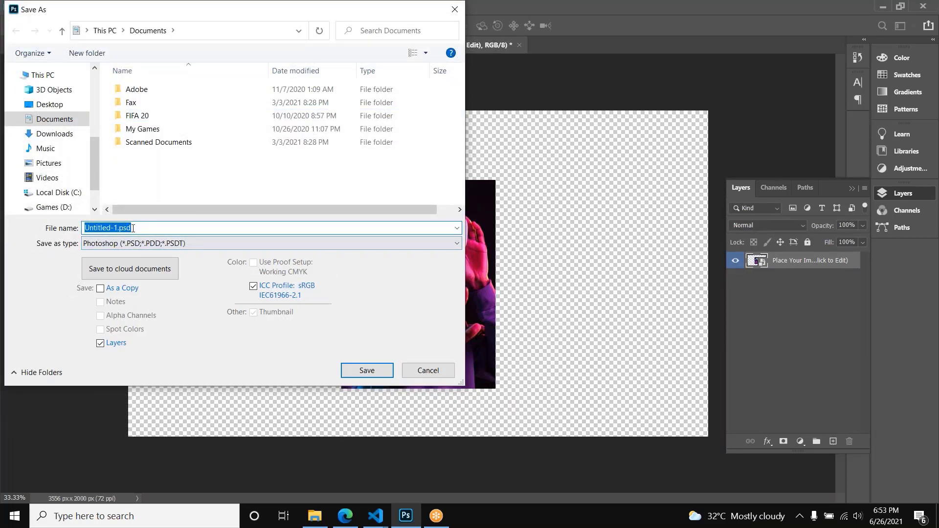
left_click(141, 228)
left_click(168, 245)
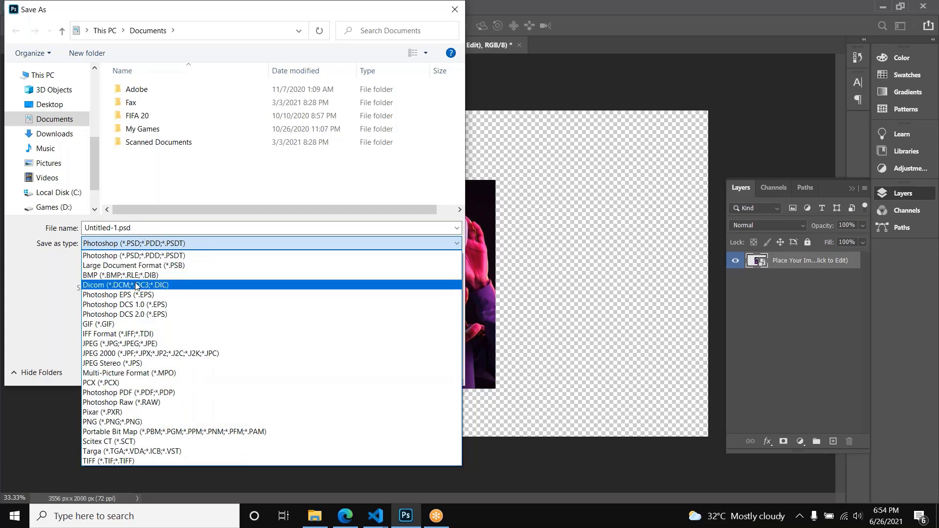
left_click(33, 290)
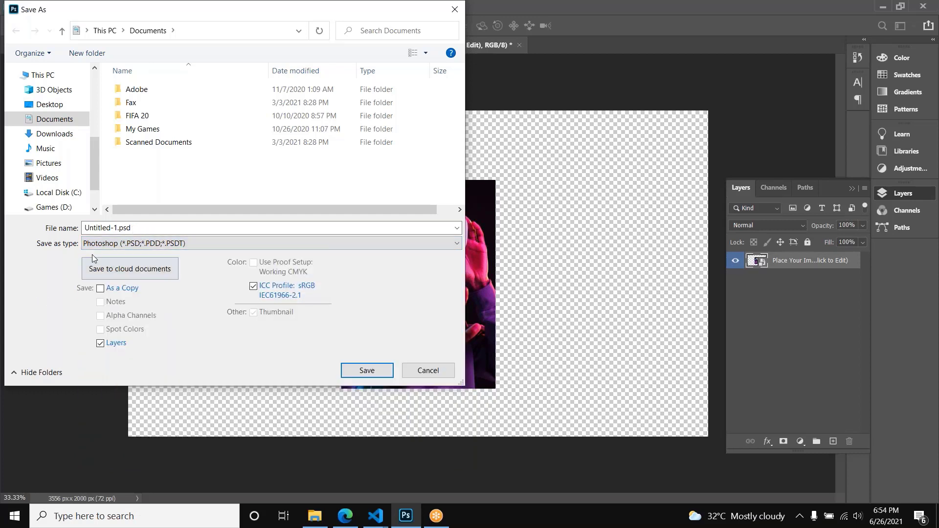
left_click(425, 370)
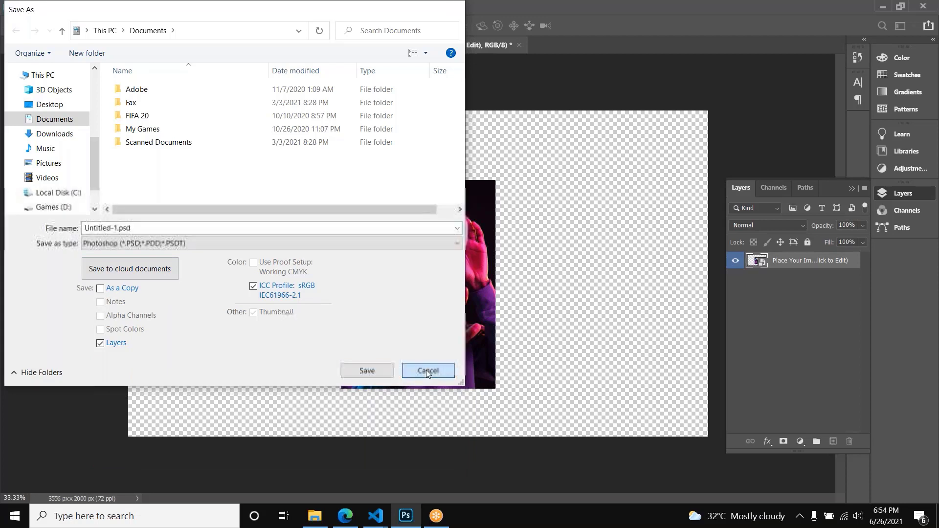
Step: Open the Save for Web (Legacy) export for the new document
left_click(46, 8)
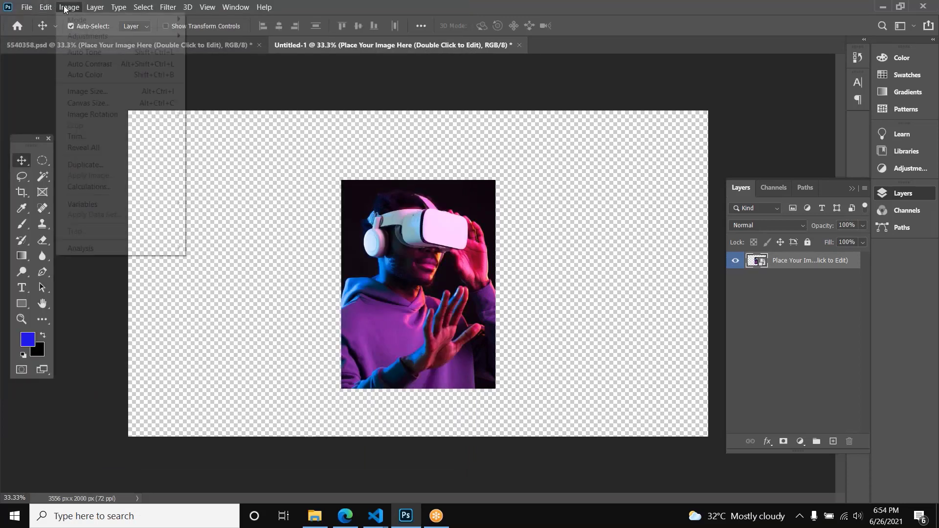
mouse_move(26, 6)
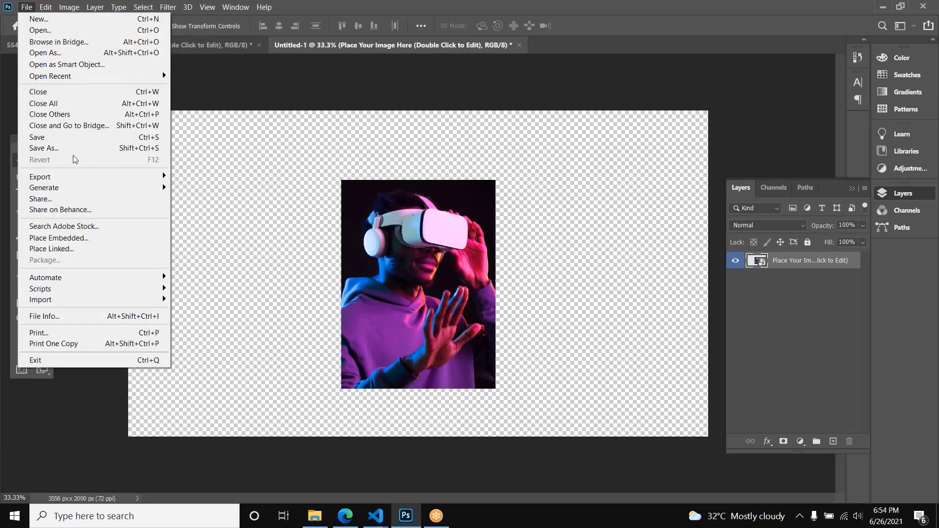
left_click(51, 150)
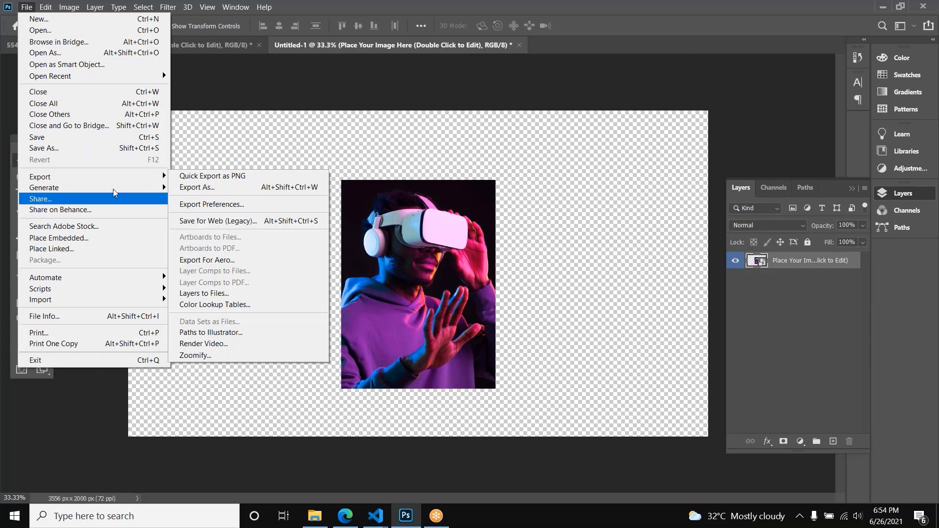
mouse_move(137, 179)
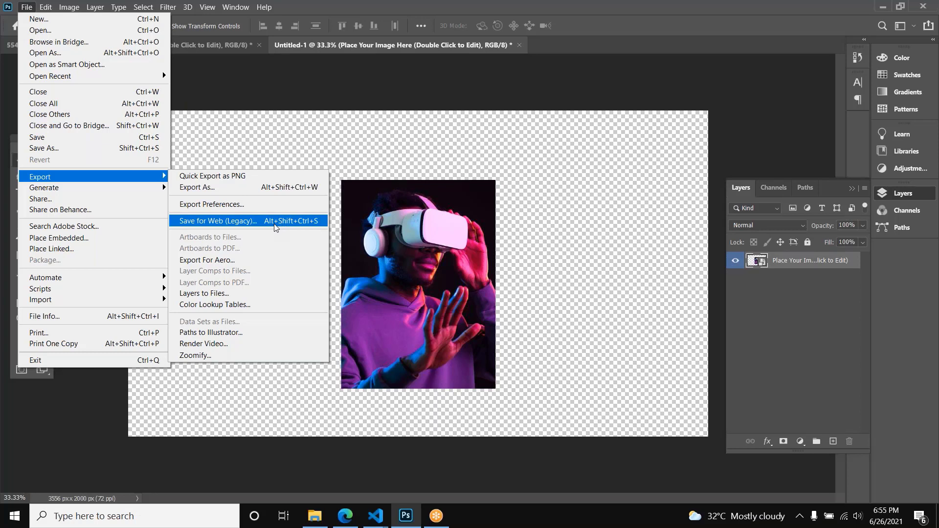
left_click(222, 224)
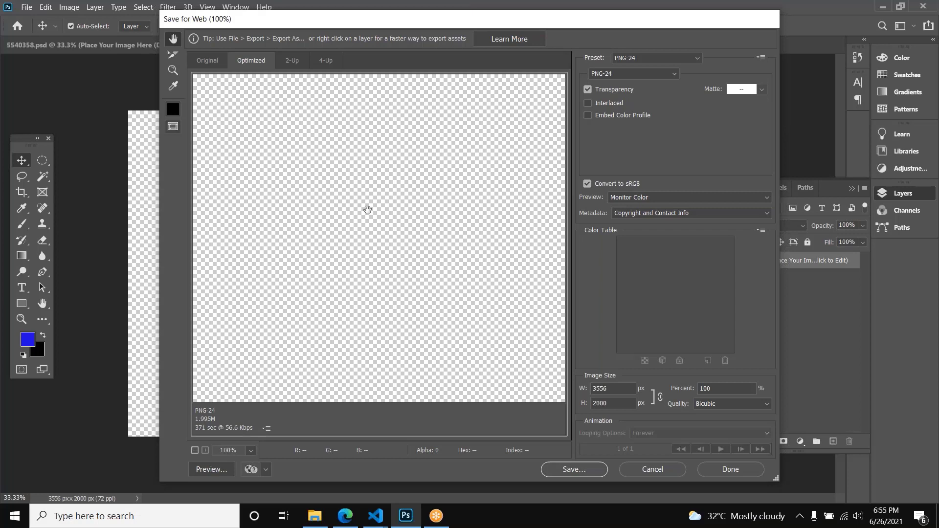
Step: Examine the web export formats, preview the image as JPEG, and set the format back to PNG-24
left_click(661, 74)
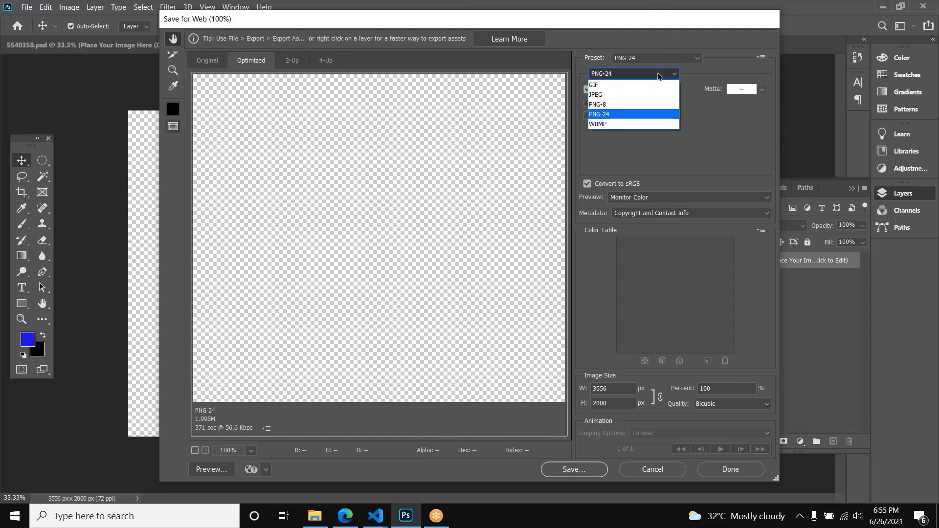
left_click(661, 76)
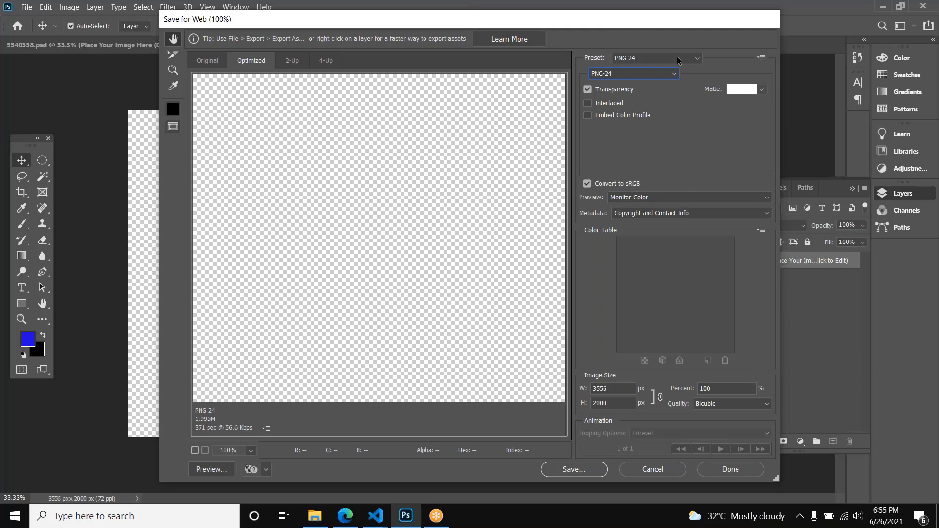
left_click(636, 73)
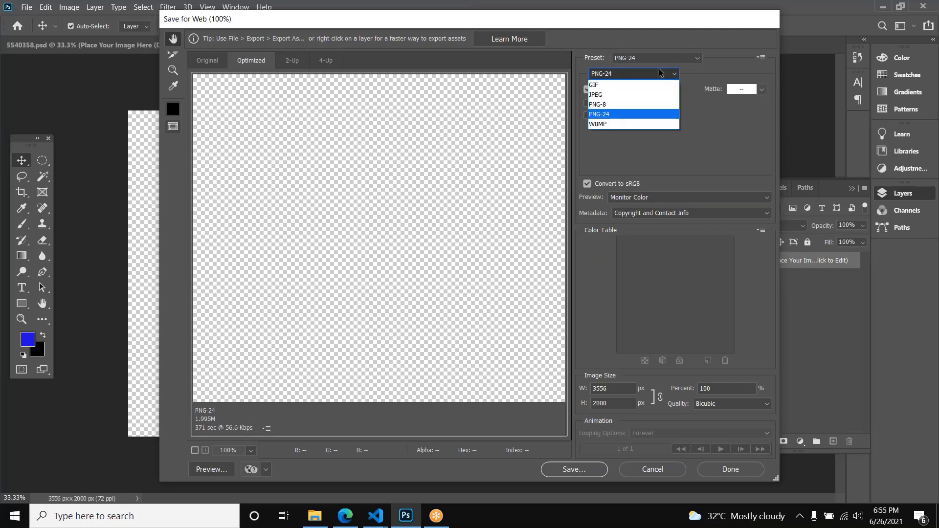
left_click(628, 96)
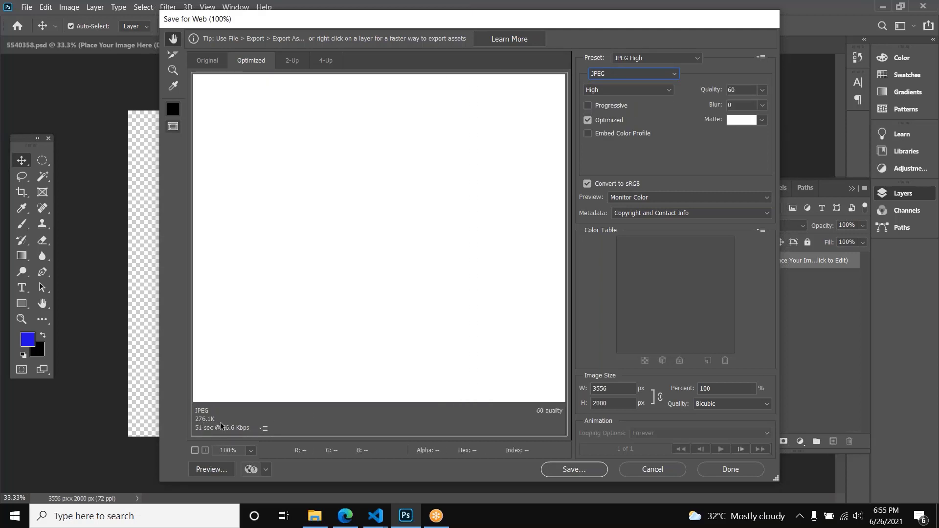
left_click(635, 74)
left_click(634, 114)
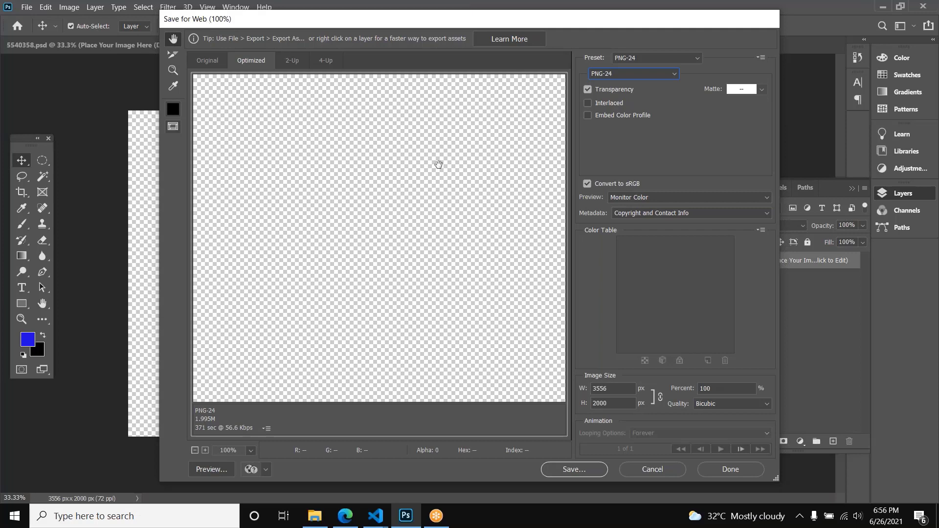
Step: Check the photo and image size in the web export, and save it as save.png in the Downloads folder
left_click_drag(474, 199, 480, 235)
scroll(480, 234, "up", 8)
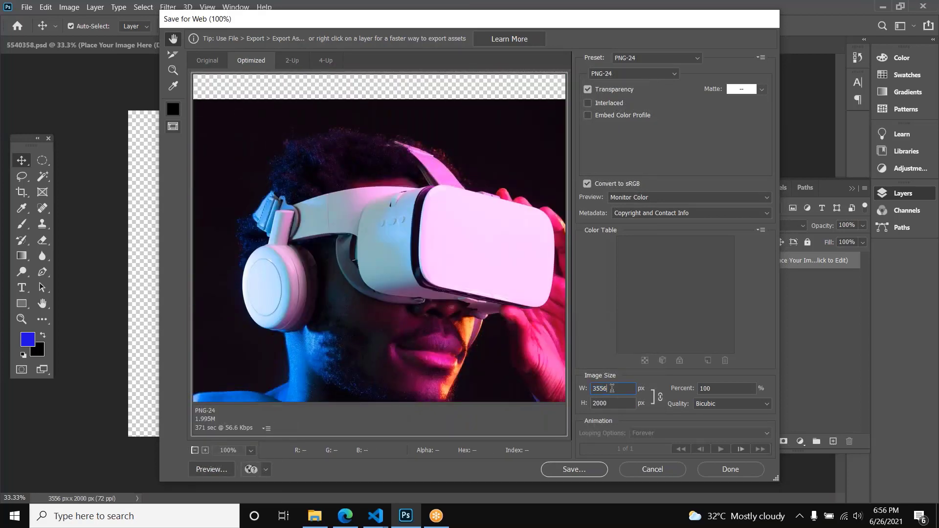
left_click(624, 404)
left_click(574, 469)
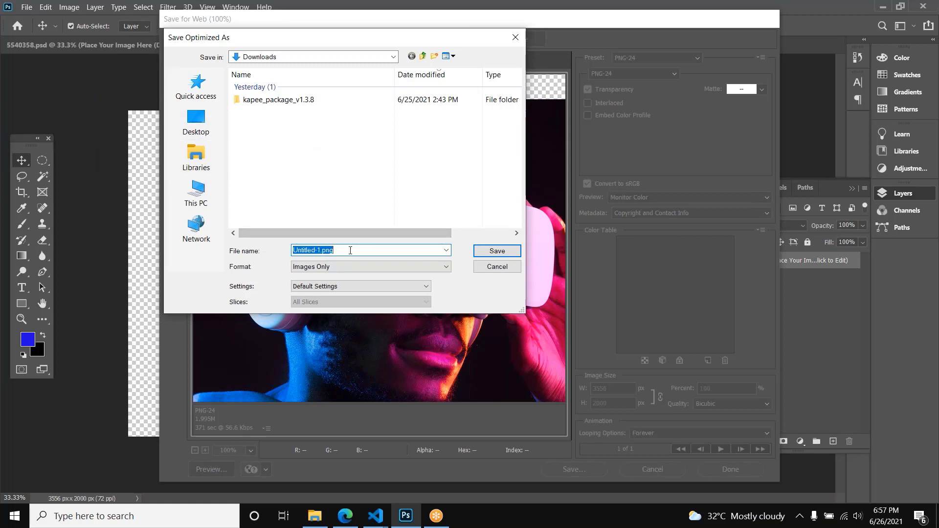
key("Home")
key("shift+Right")
key("shift+Right")
key("shift+Right")
key("shift+Right")
key("shift+Right")
key("shift+Right")
key("shift+Right")
key("shift+Right")
key("shift+Right")
key("shift+Right")
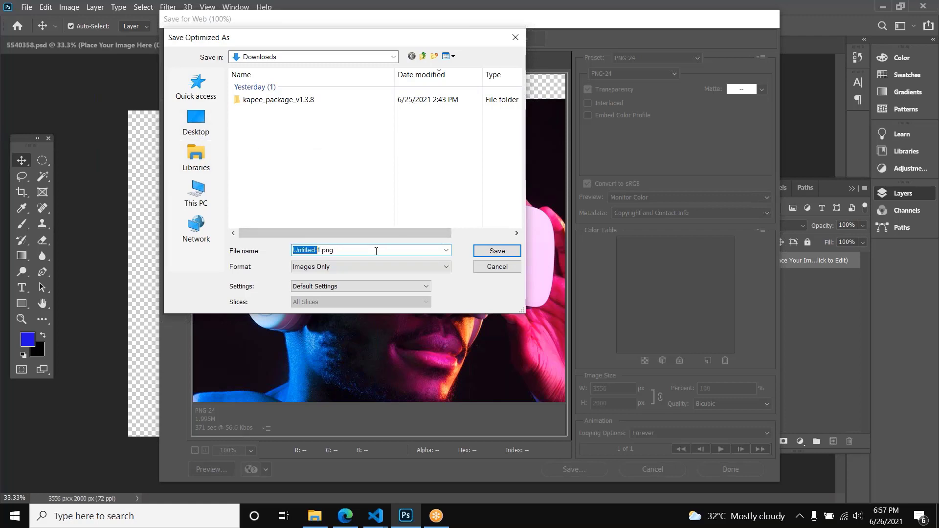
type("save")
key("Return")
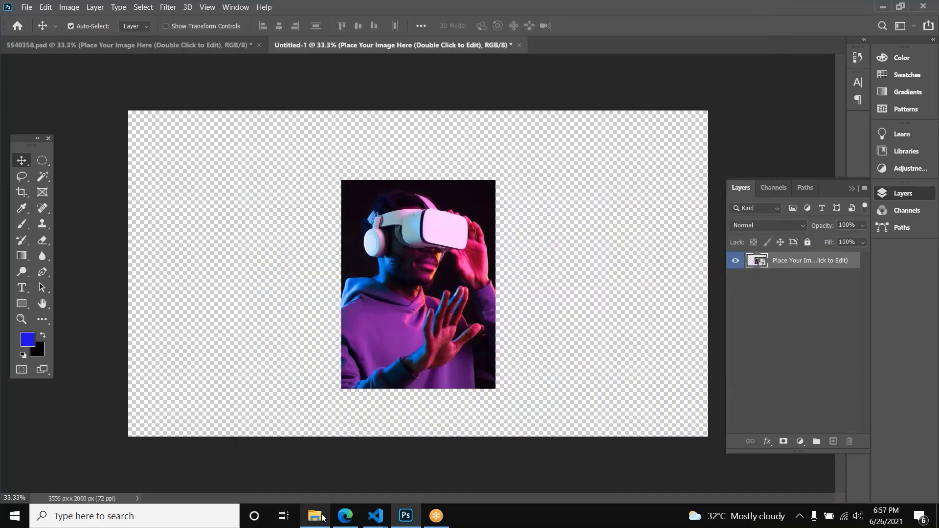
Step: Switch to File Explorer, view the exported save.png from the Downloads folder in Photos, and close the viewer
left_click(314, 516)
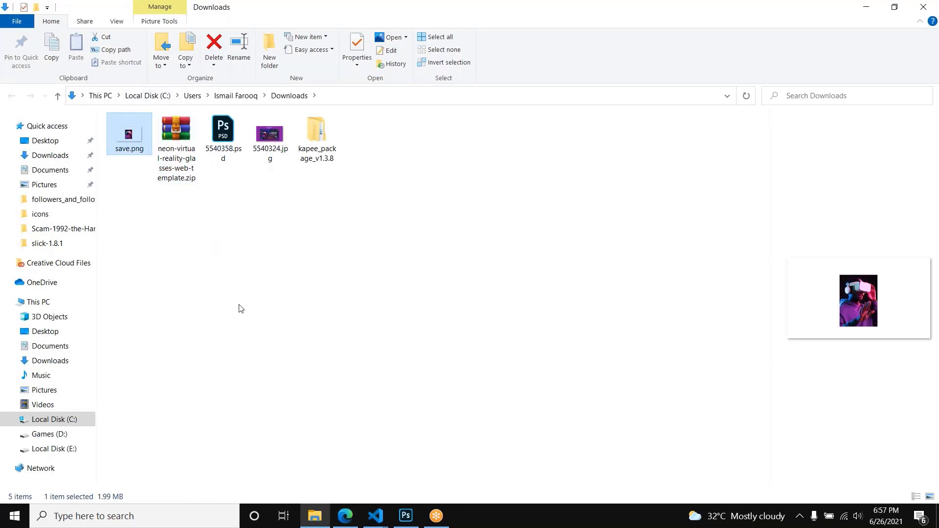
double_click(138, 136)
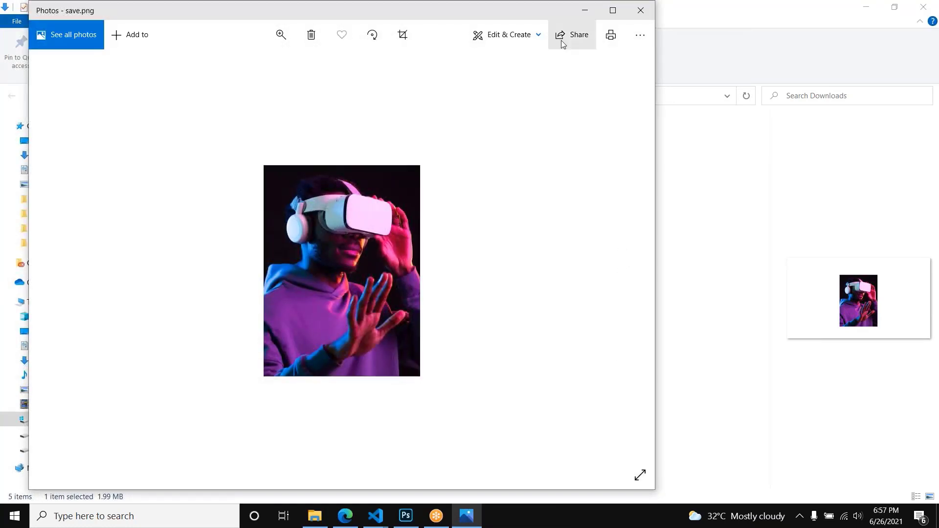
left_click(645, 14)
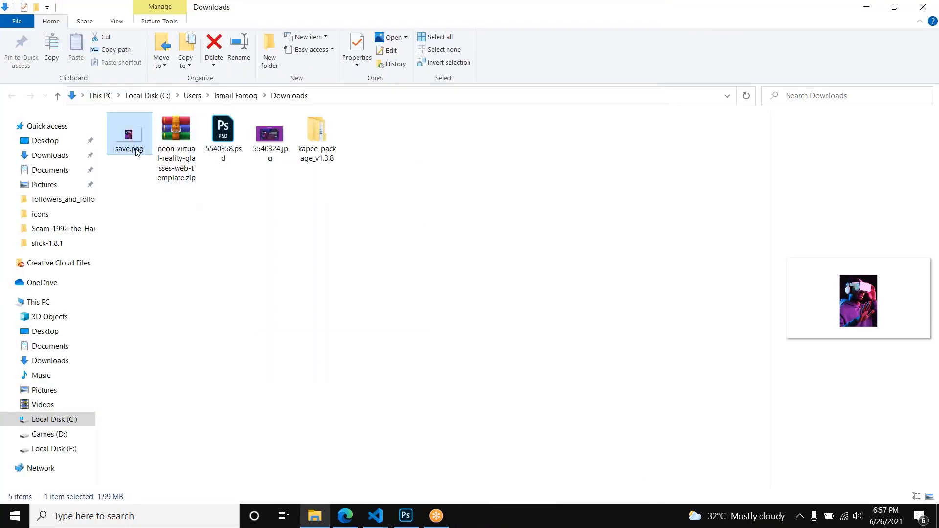
left_click(405, 516)
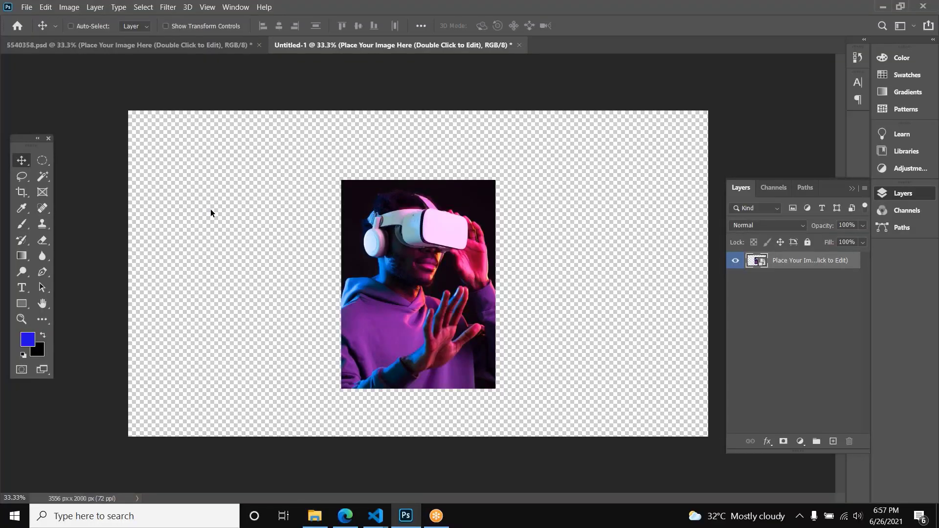
key("ctrl+alt+shift+s")
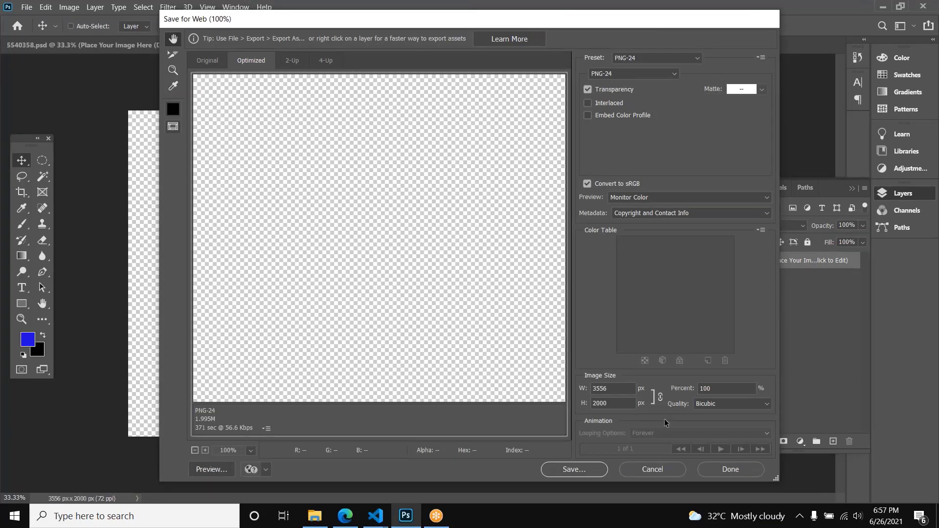
left_click(657, 466)
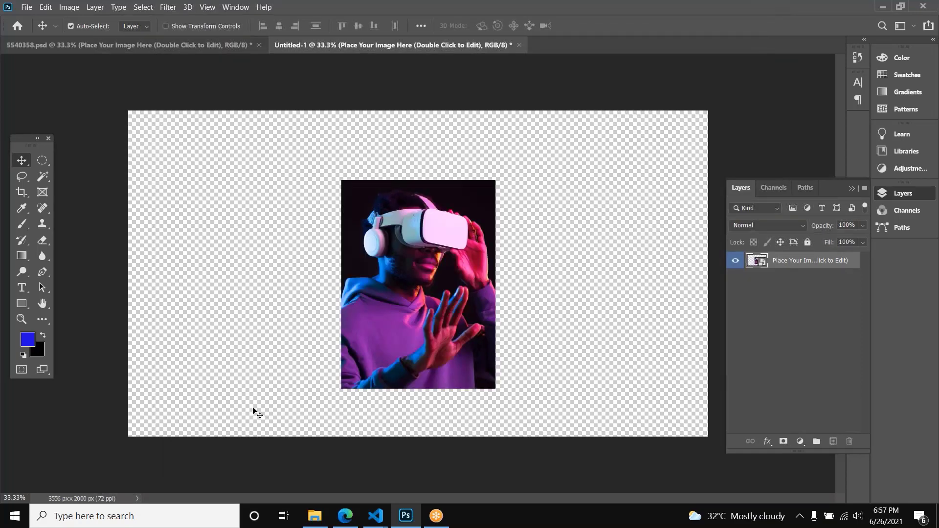
Step: Switch to File Explorer and open save.png from the Downloads folder in a new Edge browser tab
left_click(315, 516)
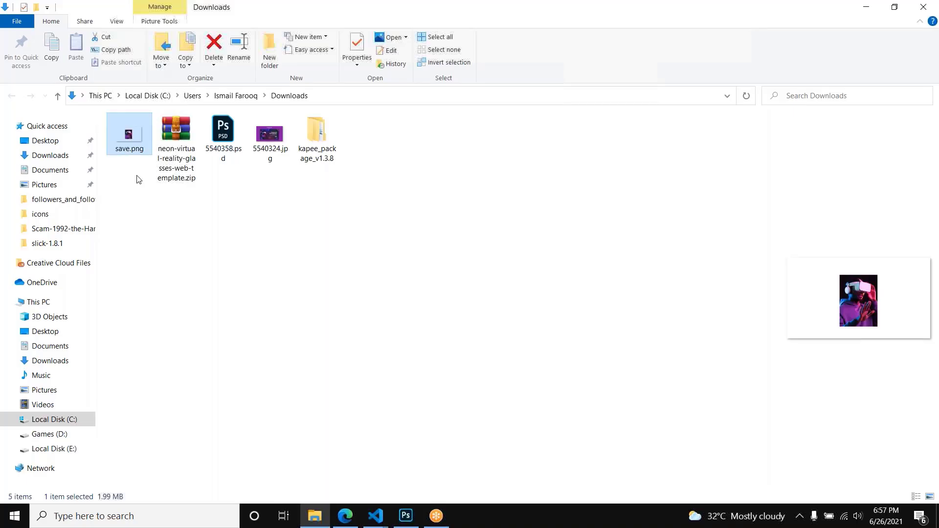
left_click(330, 289)
left_click(116, 133)
left_click_drag(127, 132, 268, 2)
key("alt+Tab")
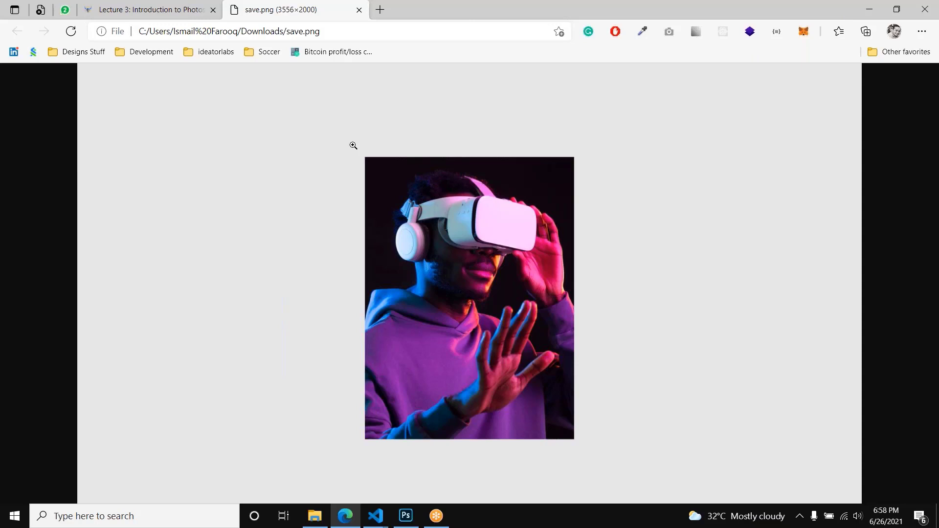
Step: Compare the transparent area around the photo in the Photoshop document with the exported image in Edge
left_click(414, 524)
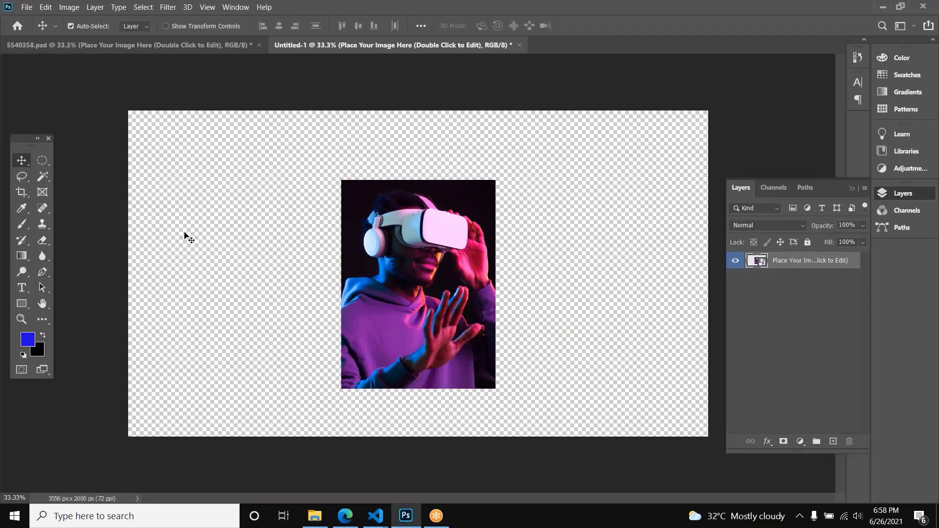
key("alt+Tab")
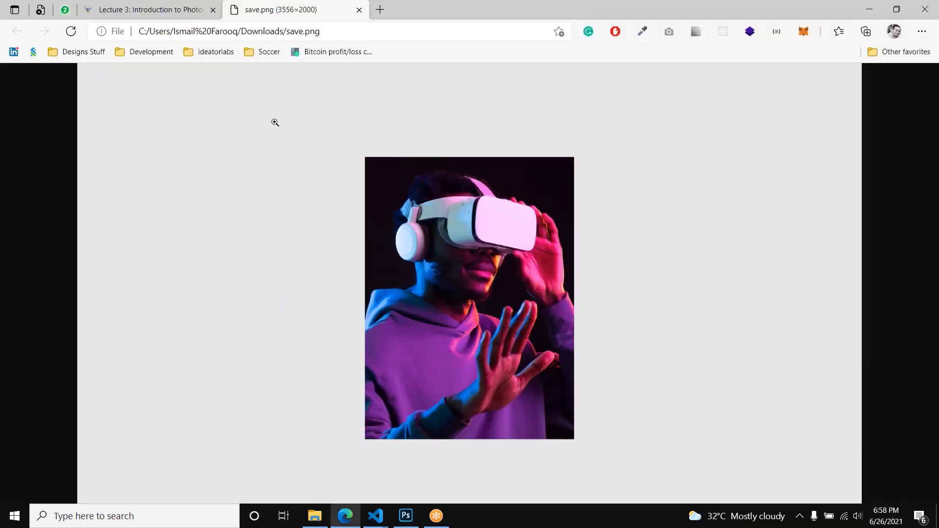
key("alt+Tab")
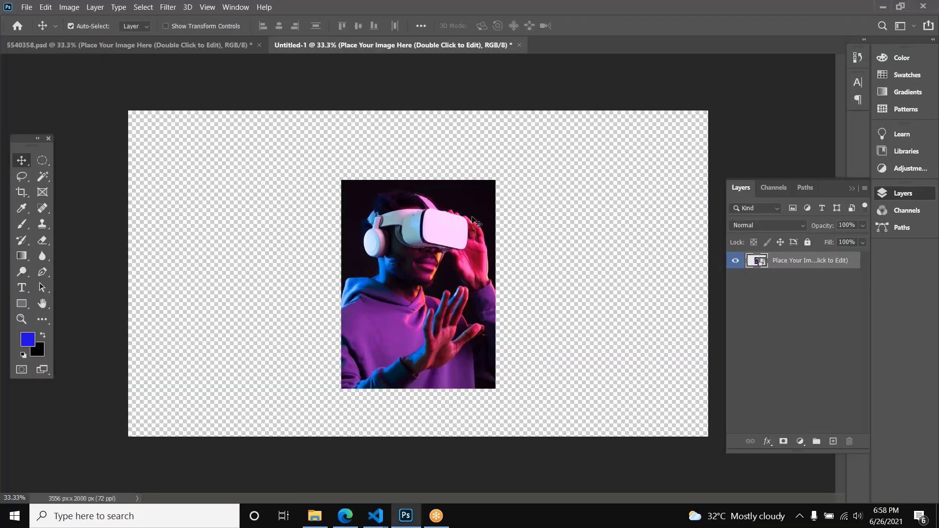
Step: Add a new layer named Layer 1, fill it with the blue foreground color, and place it beneath the photo layer
left_click(679, 248)
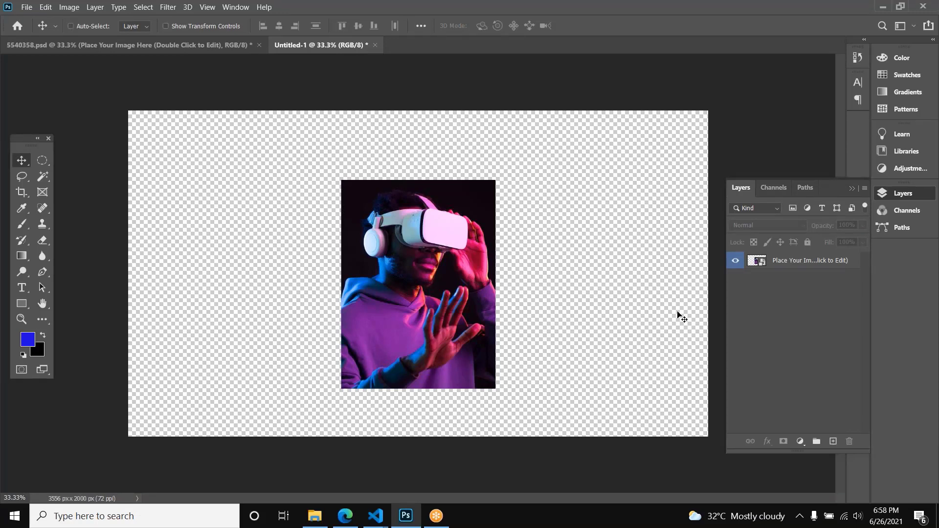
key("ctrl+shift+n")
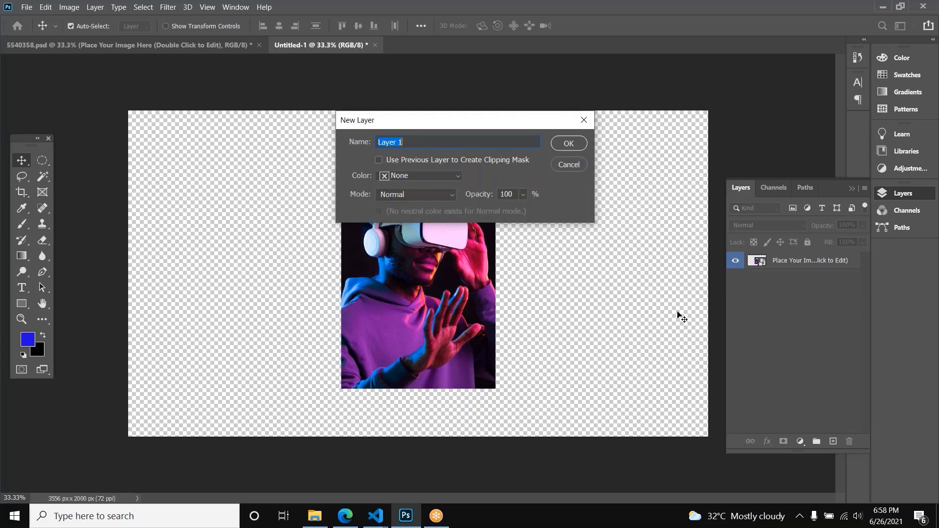
key("Return")
key("alt+BackSpace")
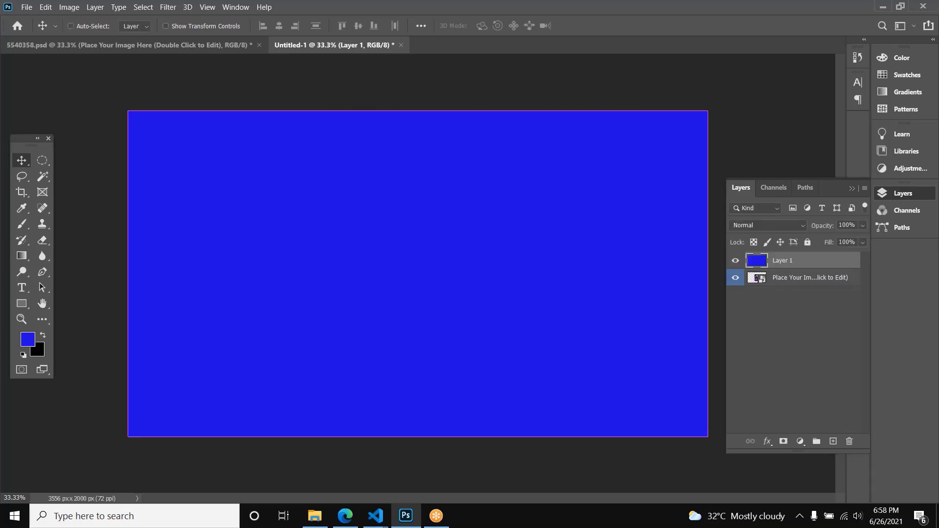
key("ctrl+bracketleft")
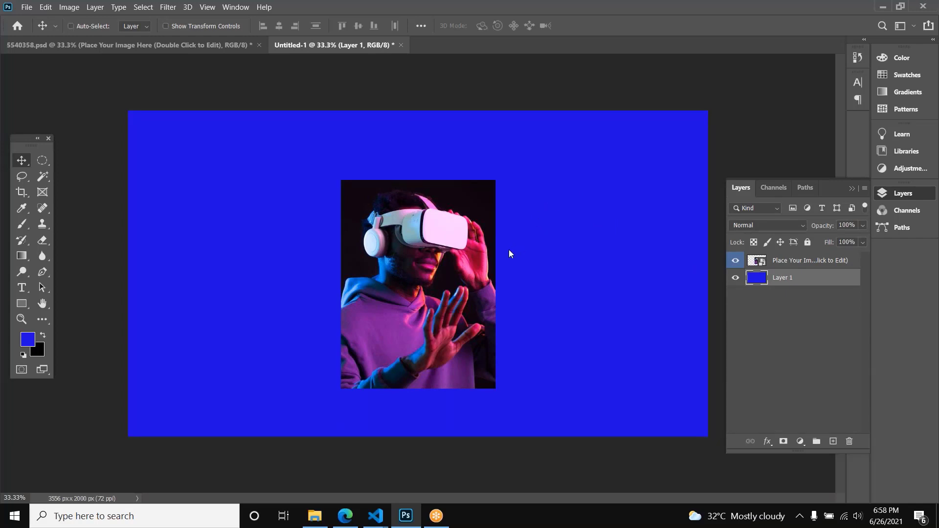
Step: Export the blue-background version as PNG-24 over save.png in Downloads, and reload the image in Edge
key("ctrl+alt+shift+s")
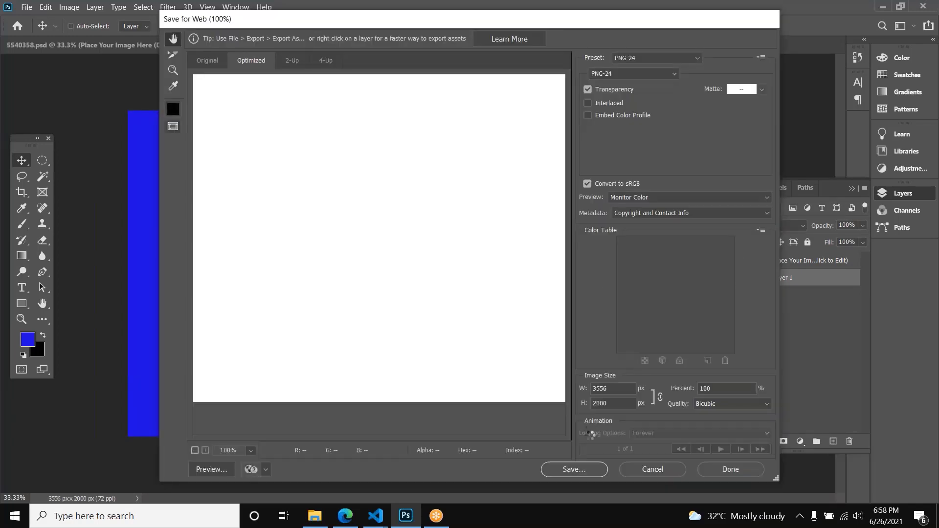
key("Return")
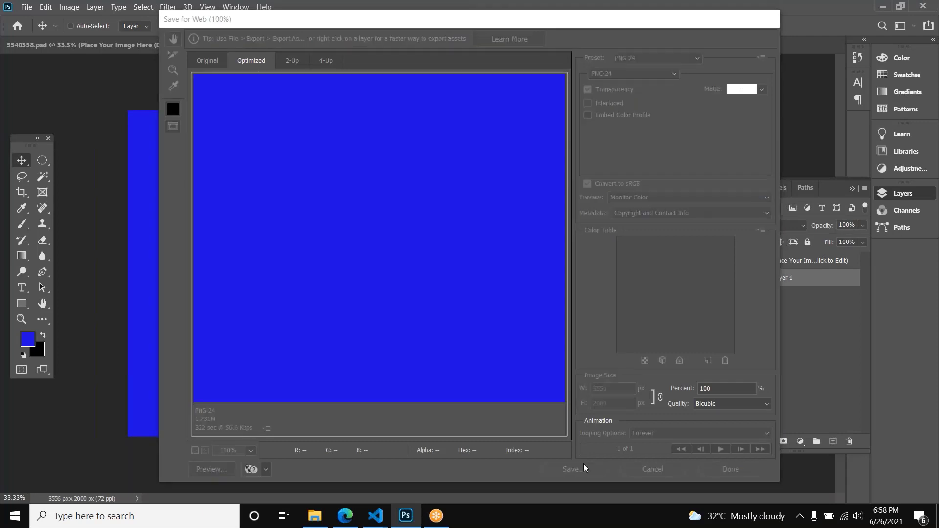
double_click(255, 102)
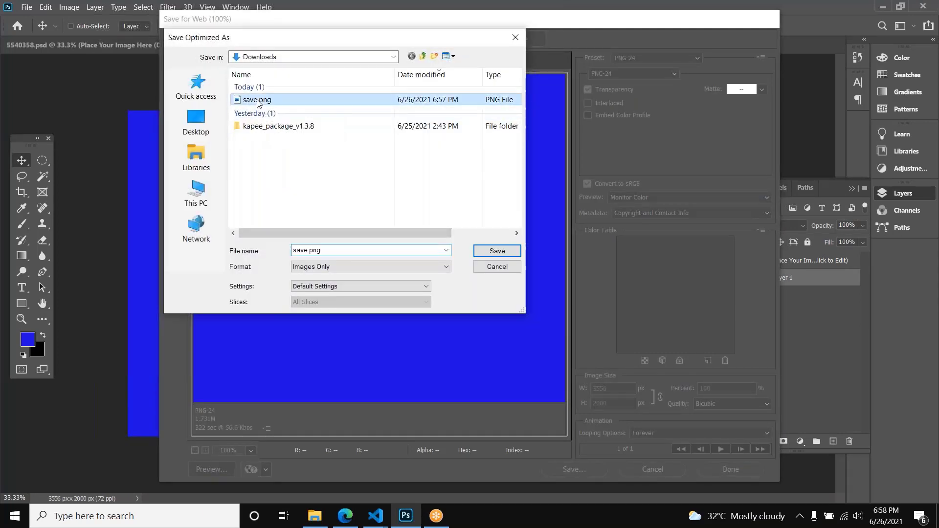
left_click(556, 278)
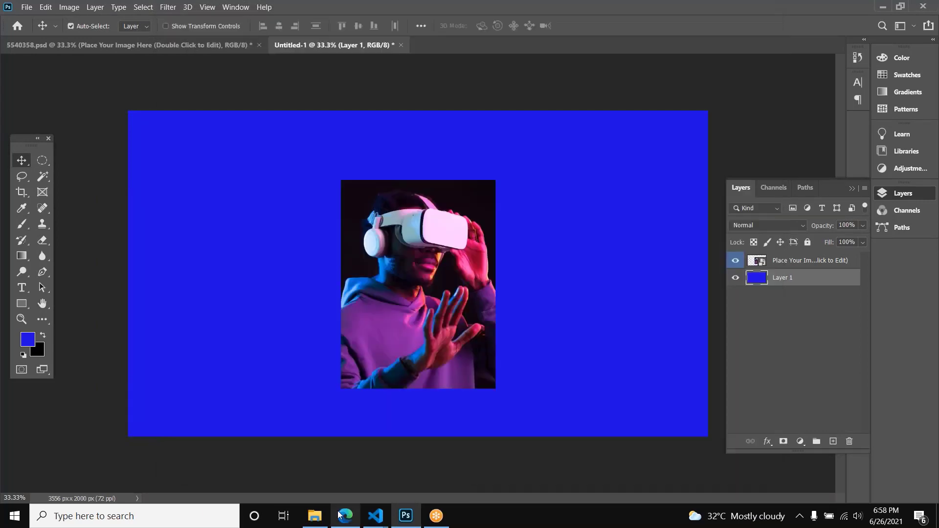
left_click(341, 514)
key("ctrl+r")
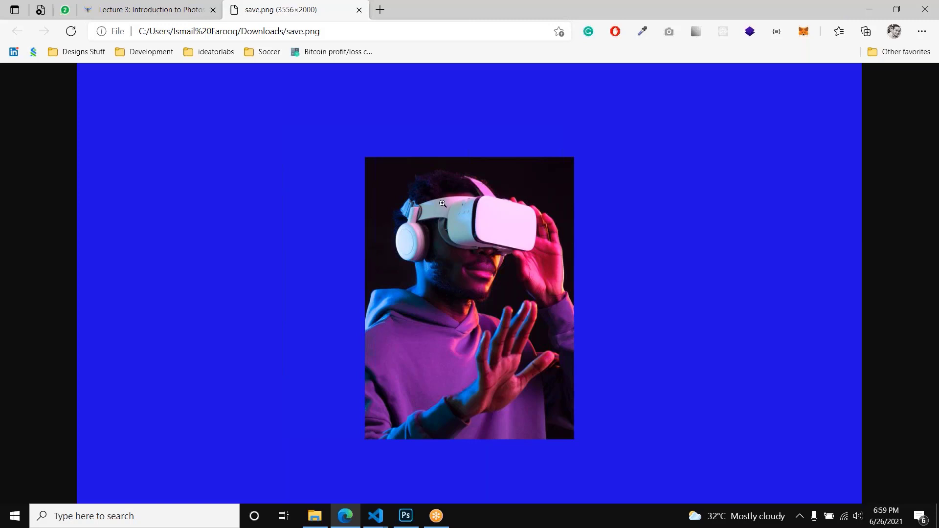
Step: Switch back to Photoshop, delete the blue layer, and trim the transparent pixels from all four sides of the canvas
left_click(405, 516)
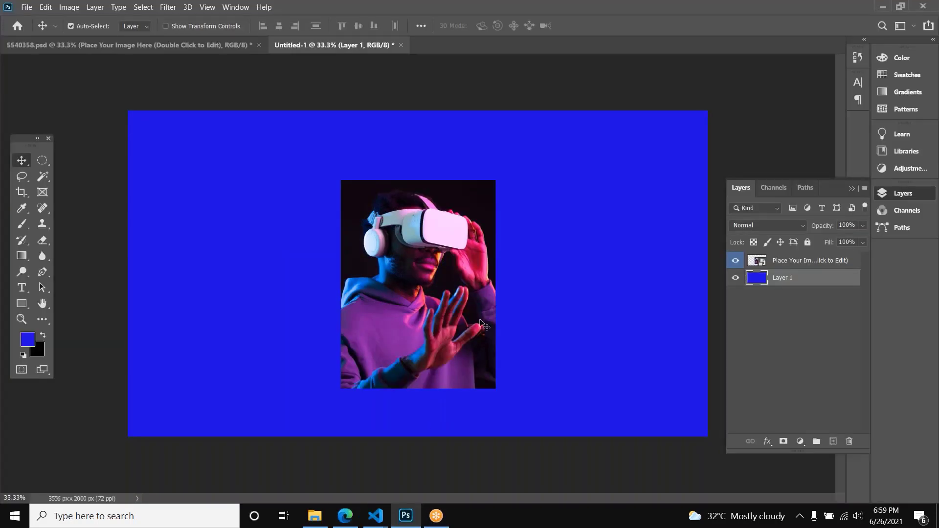
key("Delete")
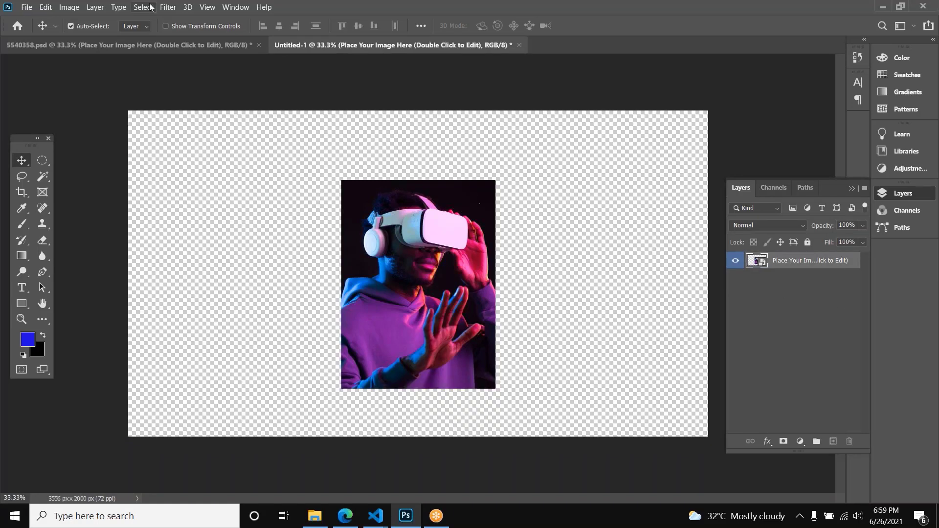
left_click(69, 7)
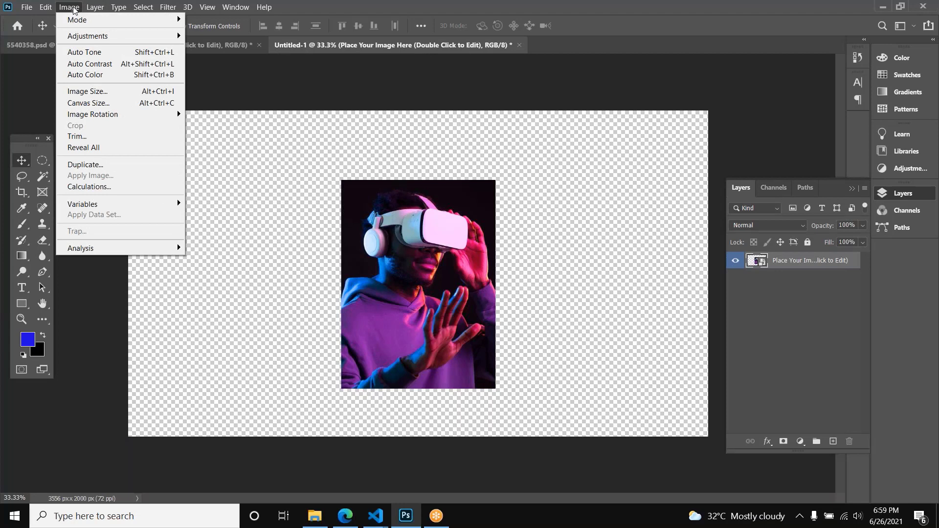
left_click(69, 6)
left_click(70, 7)
left_click(93, 136)
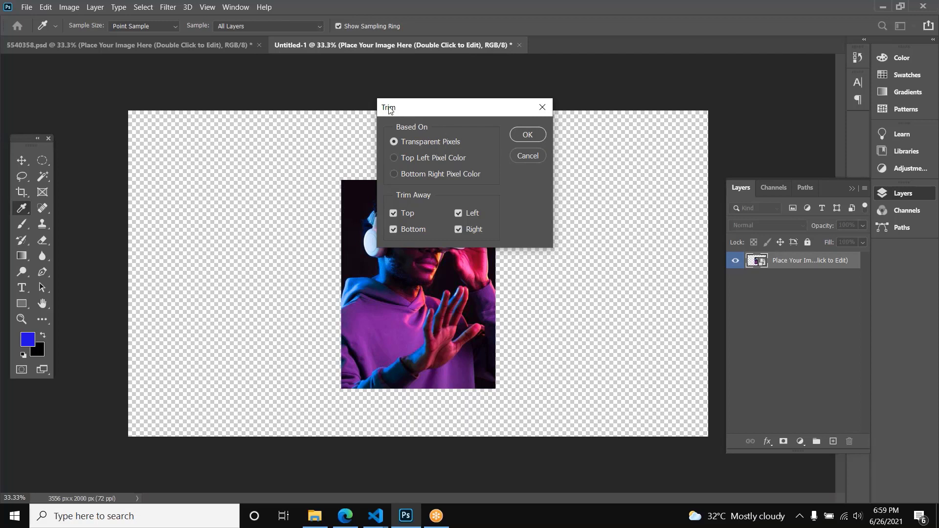
left_click(524, 134)
key("v")
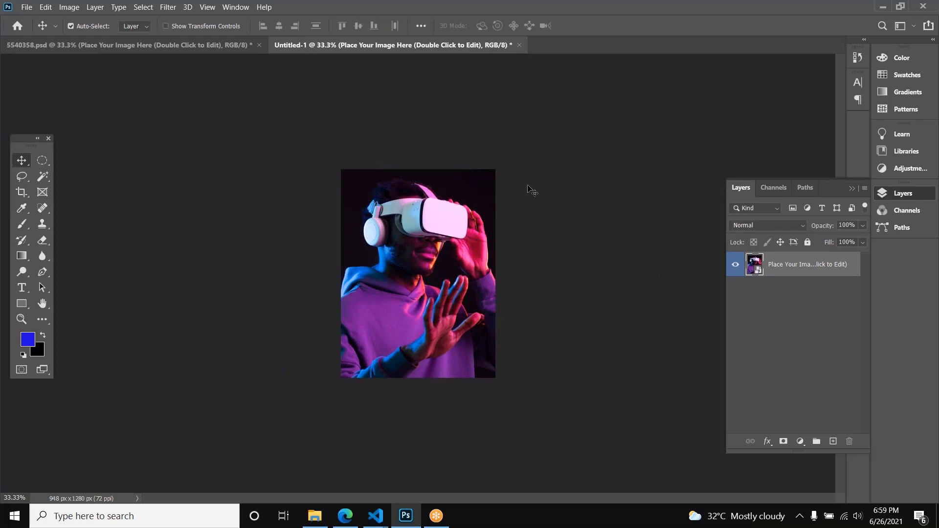
Step: Export the trimmed photo for the web as PNG-24 with transparency, replacing save.png in Downloads
key("ctrl+alt+shift+s")
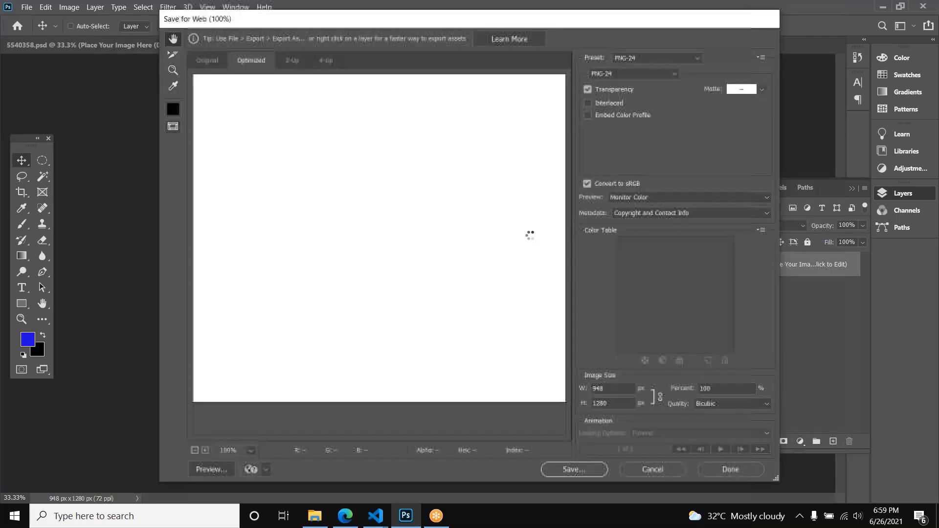
left_click(575, 465)
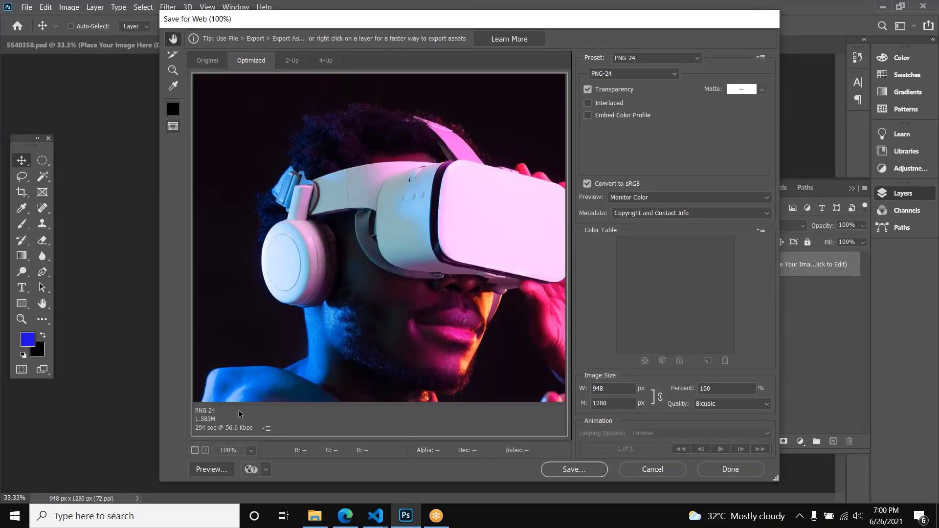
left_click(631, 73)
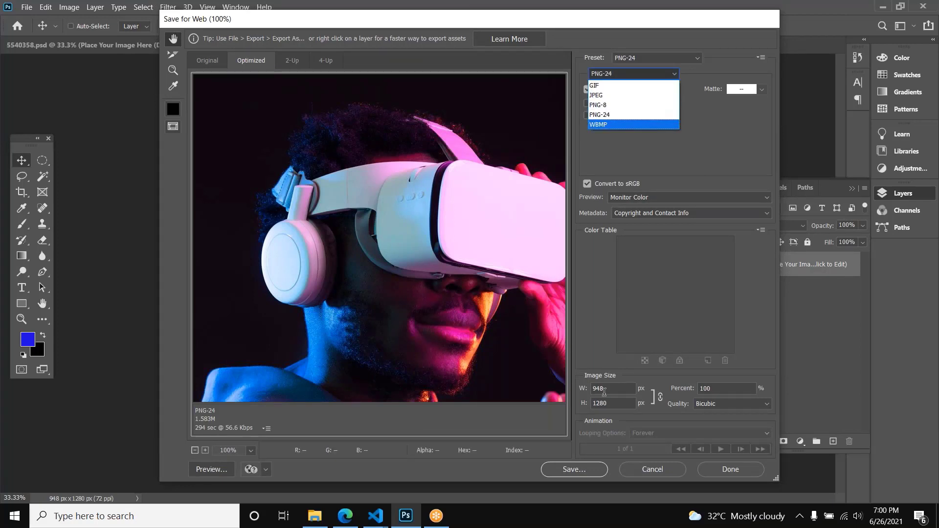
left_click(585, 320)
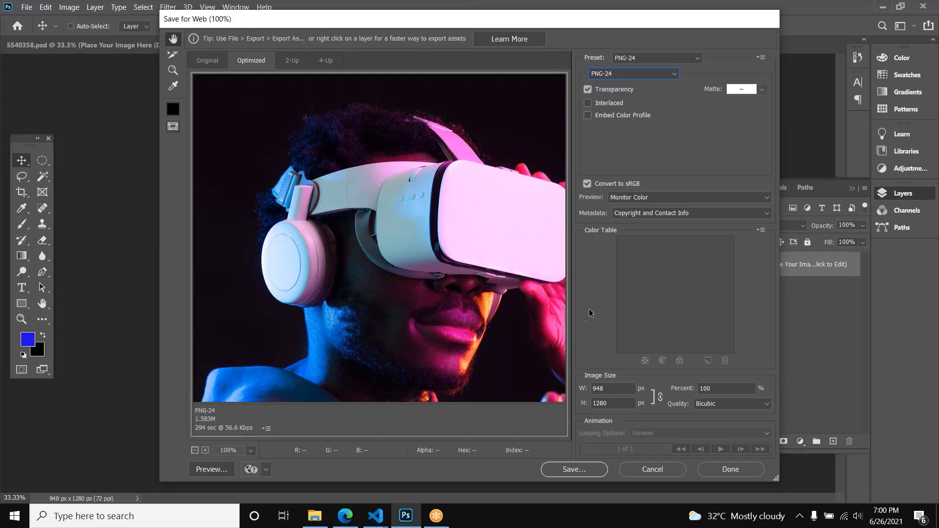
left_click(586, 467)
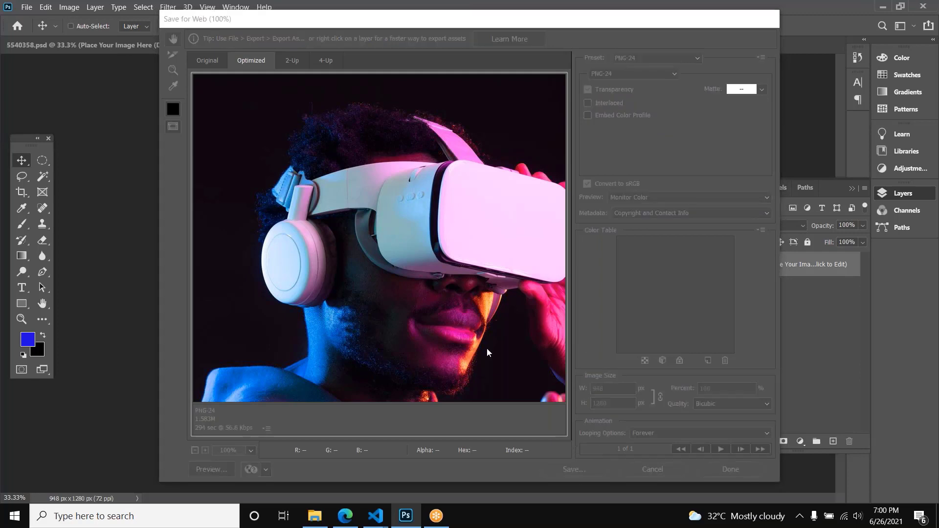
left_click(246, 98)
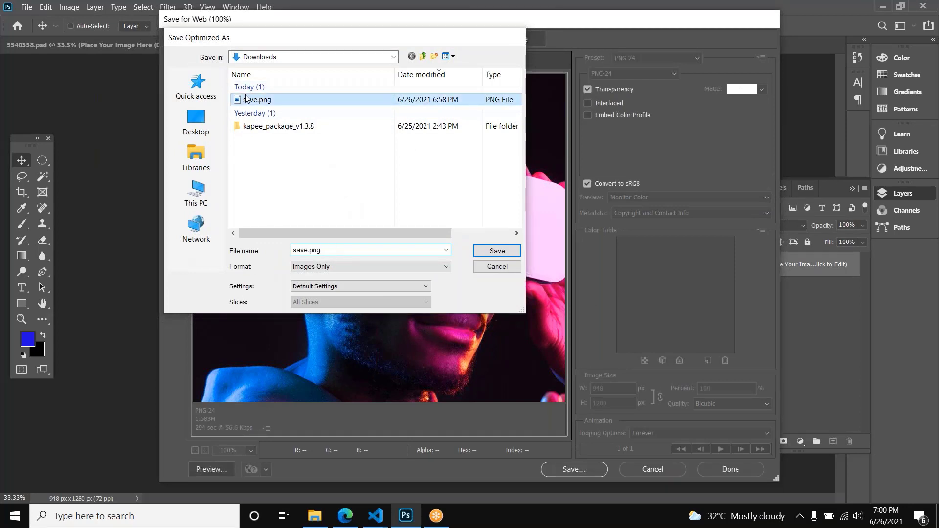
key("Return")
left_click(551, 272)
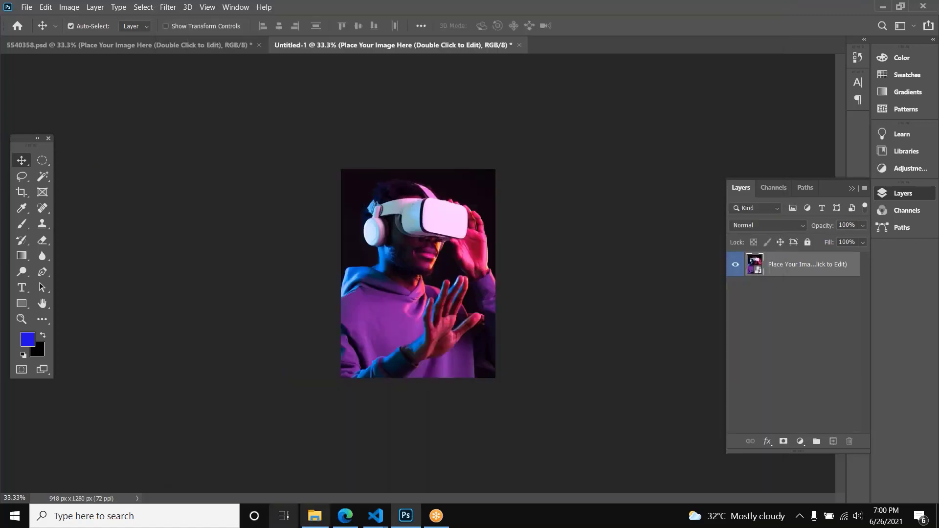
Step: View save.png from the Downloads folder in Photos, close it, and reload the image in Edge
left_click(314, 516)
double_click(131, 134)
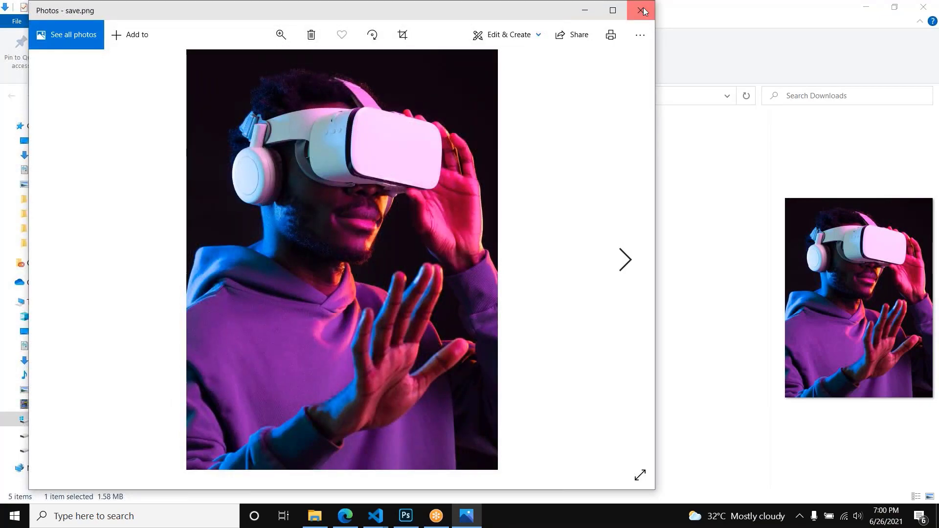
left_click(643, 8)
left_click(345, 516)
key("ctrl+r")
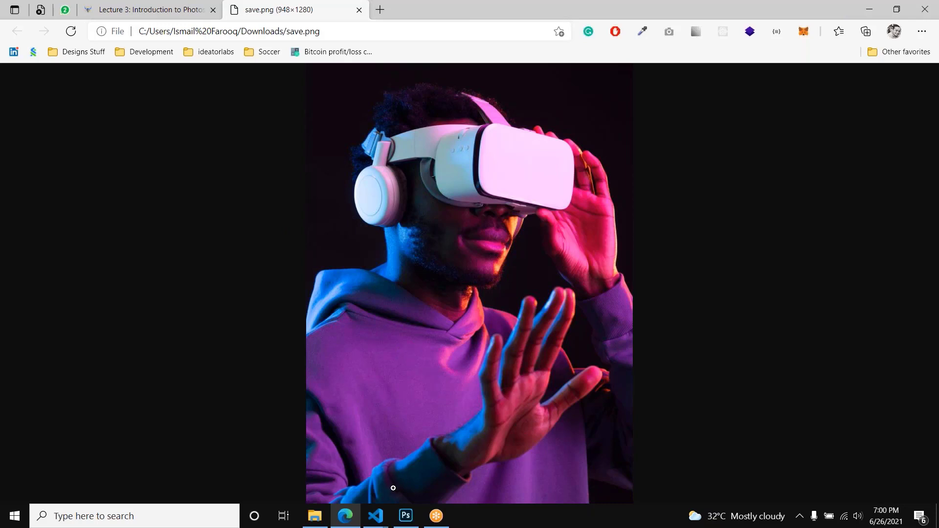
Step: Switch back to Photoshop, undo the canvas trim in Untitled-1, and deselect the photo layer
left_click(406, 516)
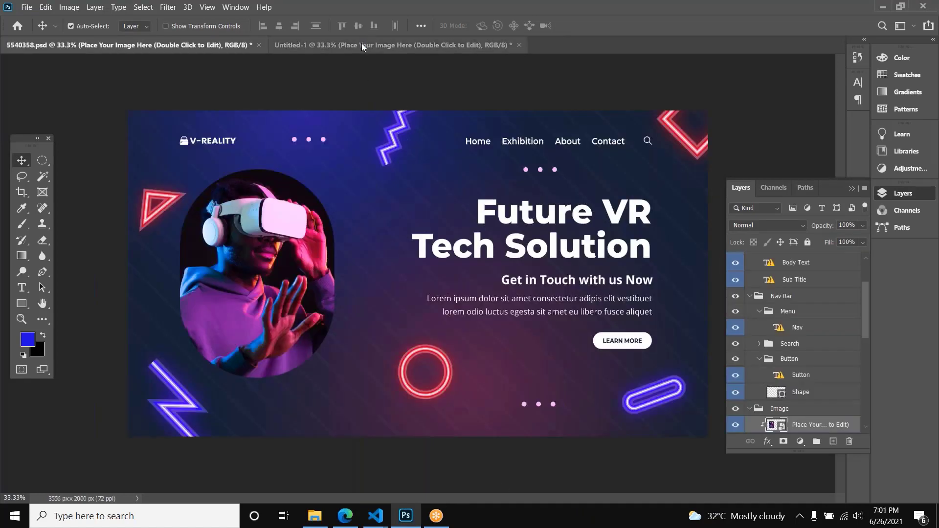
left_click(362, 44)
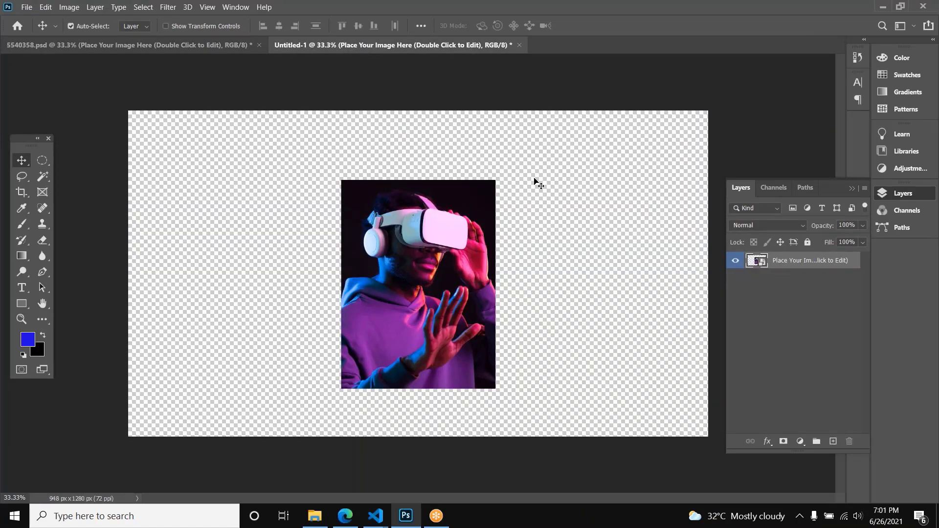
left_click(538, 184)
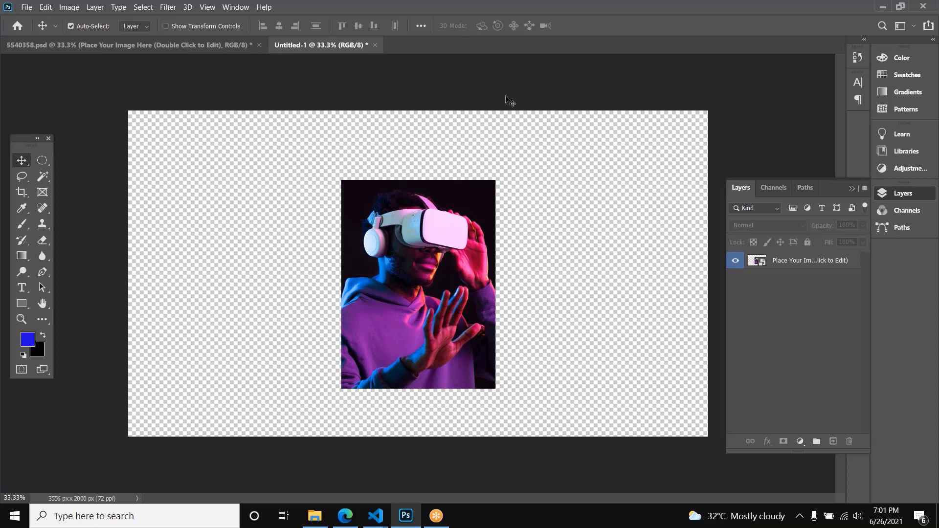
Step: Export the untrimmed canvas for the web as PNG-24 with transparency at 3556 x 2000 px, replacing save.png in Downloads
key("ctrl")
key("ctrl+alt+shift+s")
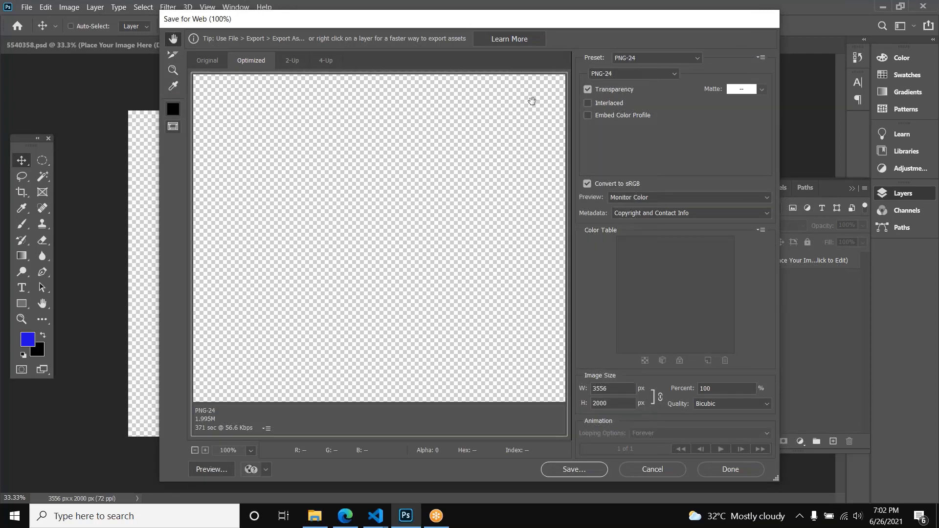
left_click(572, 469)
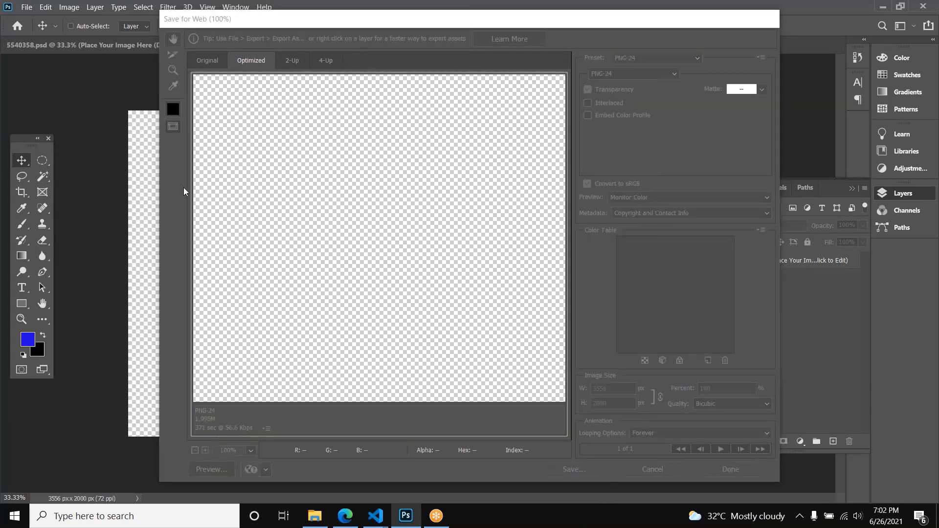
left_click(252, 98)
left_click(496, 250)
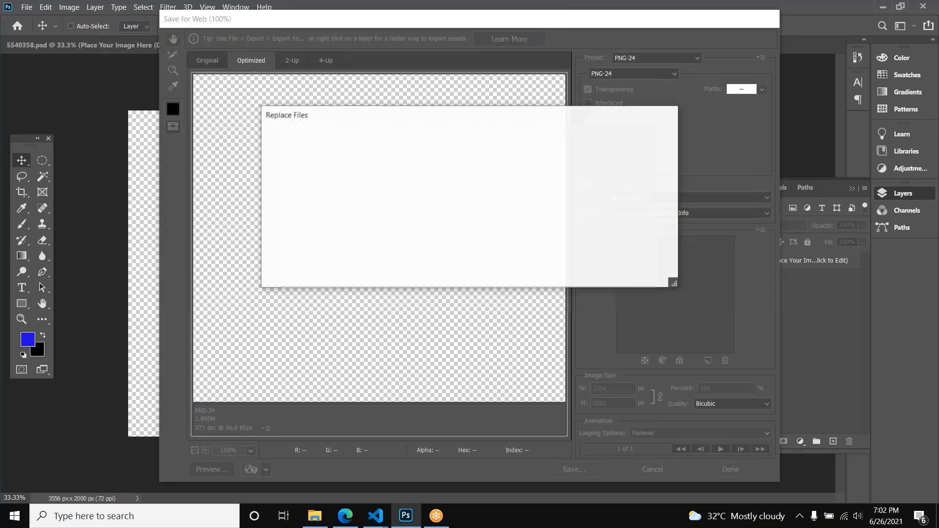
left_click(543, 272)
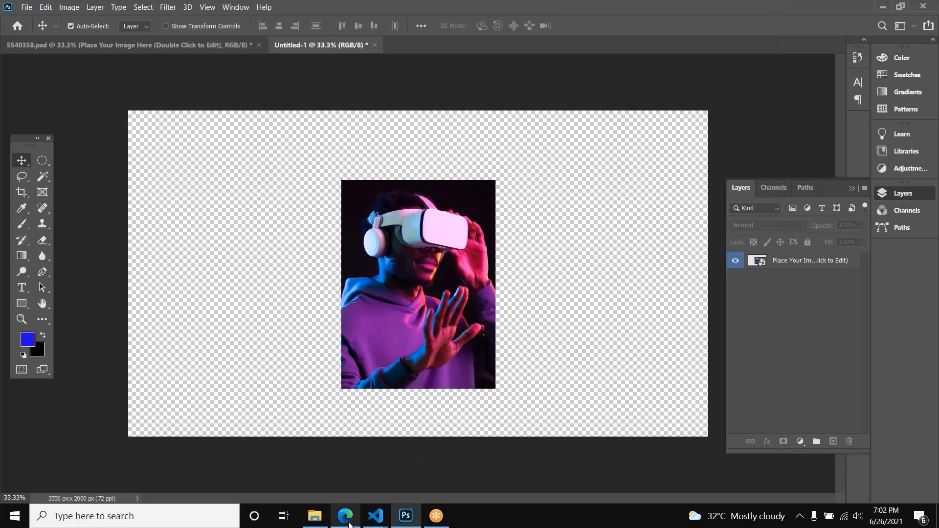
Step: Reload save.png in Edge, and open the file from the Downloads folder in Photos
left_click(345, 516)
key("F5")
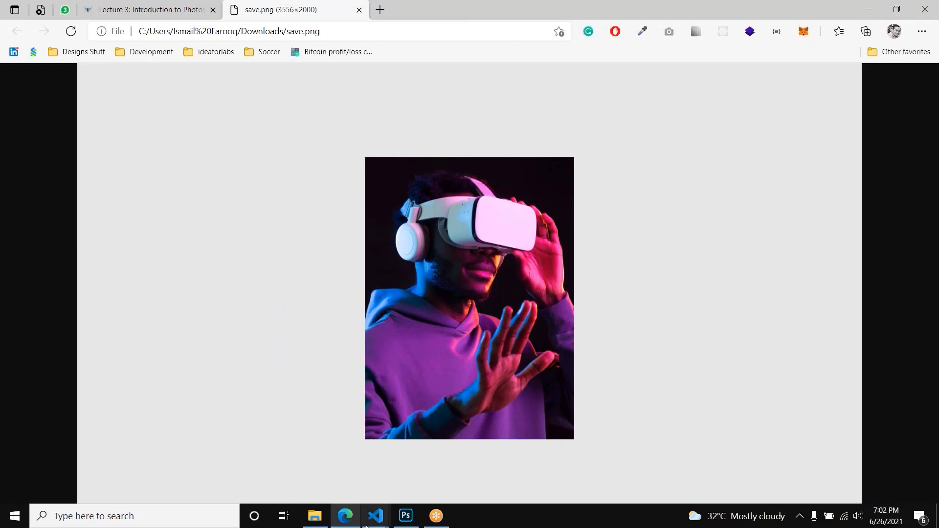
left_click(314, 516)
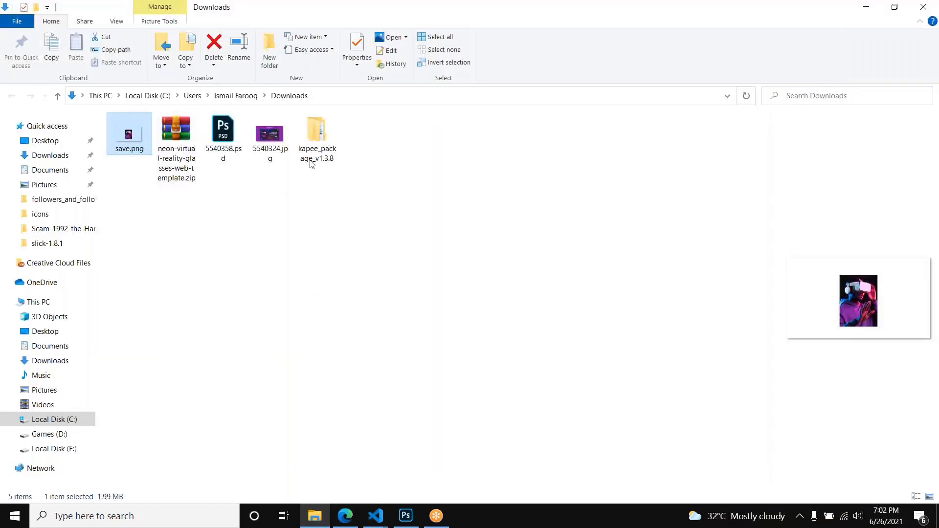
key("Return")
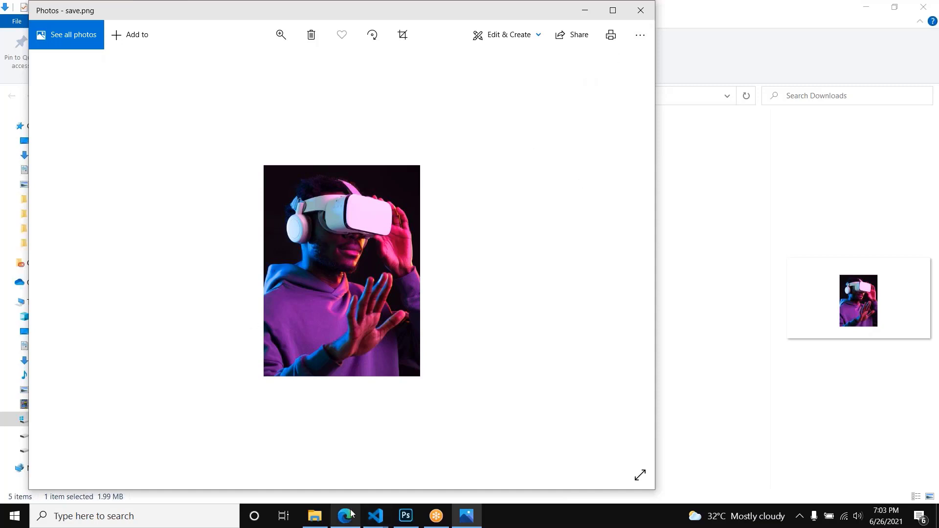
Step: Switch back to Photoshop and export the untrimmed canvas as a high-quality JPEG named save.jpg in Downloads
left_click(405, 516)
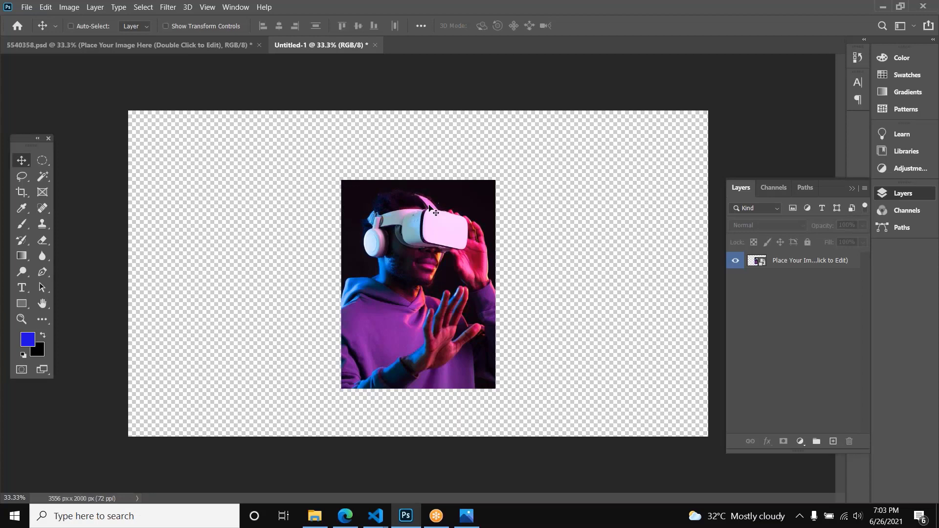
key("ctrl+alt+shift+s")
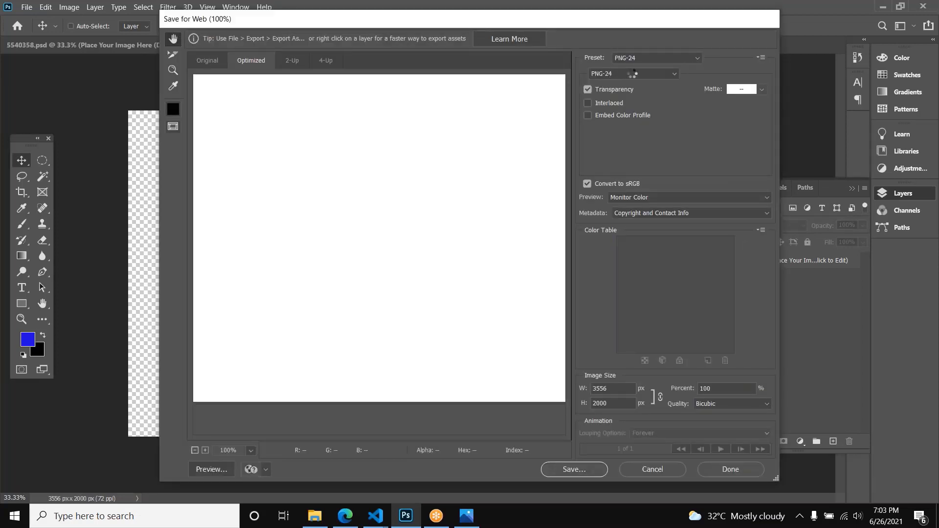
left_click(630, 75)
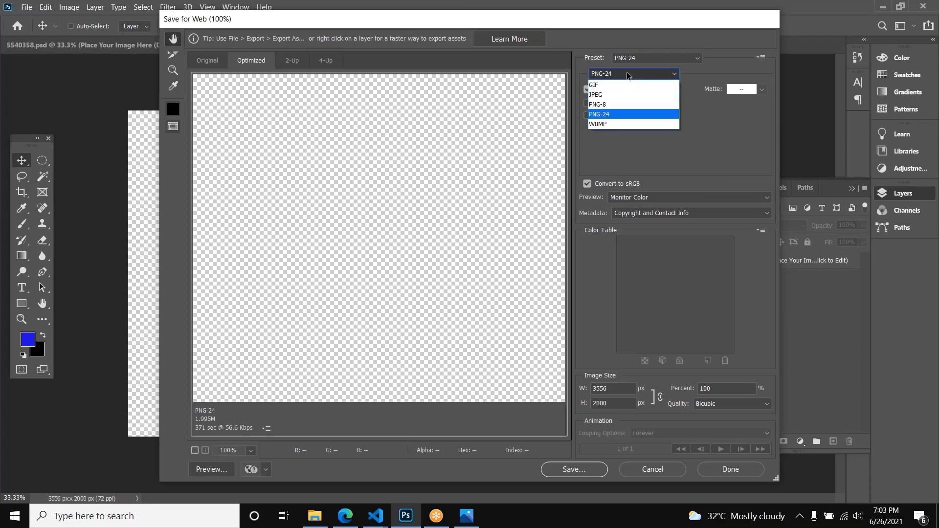
left_click(617, 96)
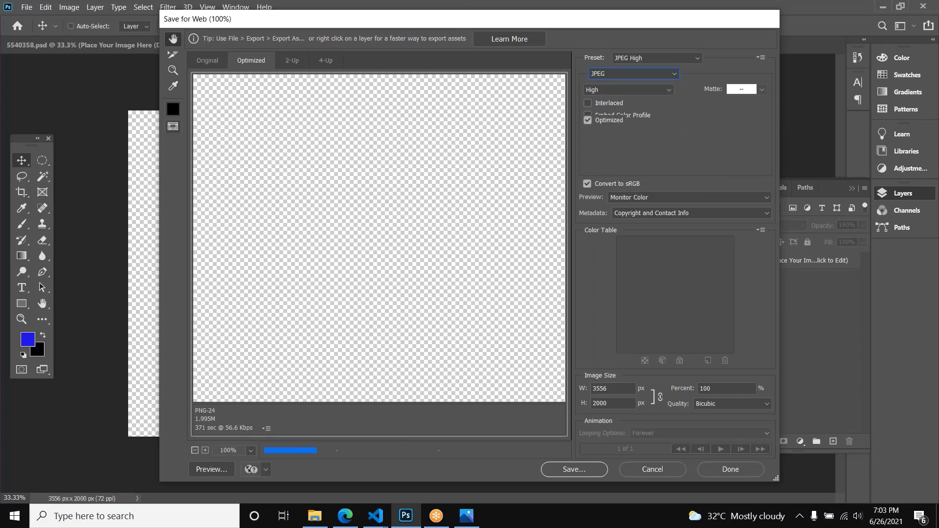
left_click(591, 464)
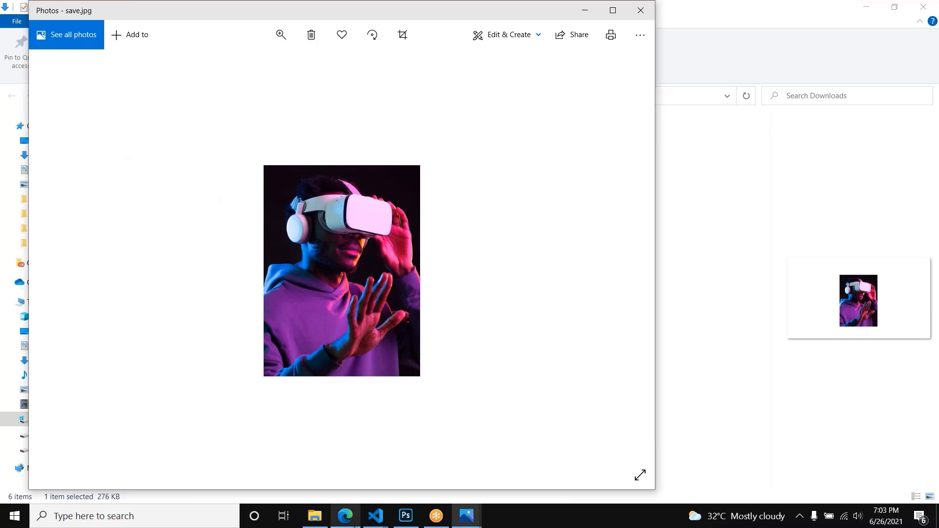
Step: Open save.jpg from the Downloads folder, and compare its background with that of save.png in Edge
left_click(345, 516)
left_click(314, 516)
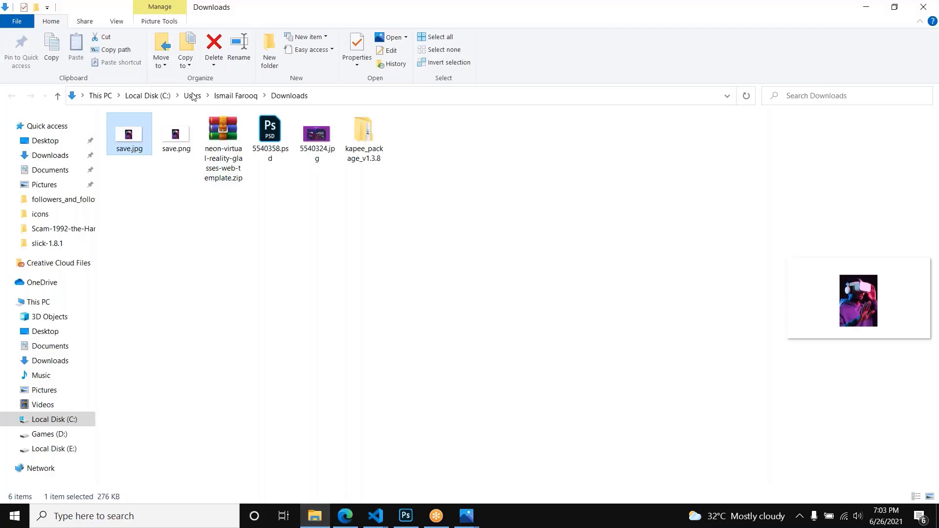
double_click(130, 135)
key("ctrl+shift+Tab")
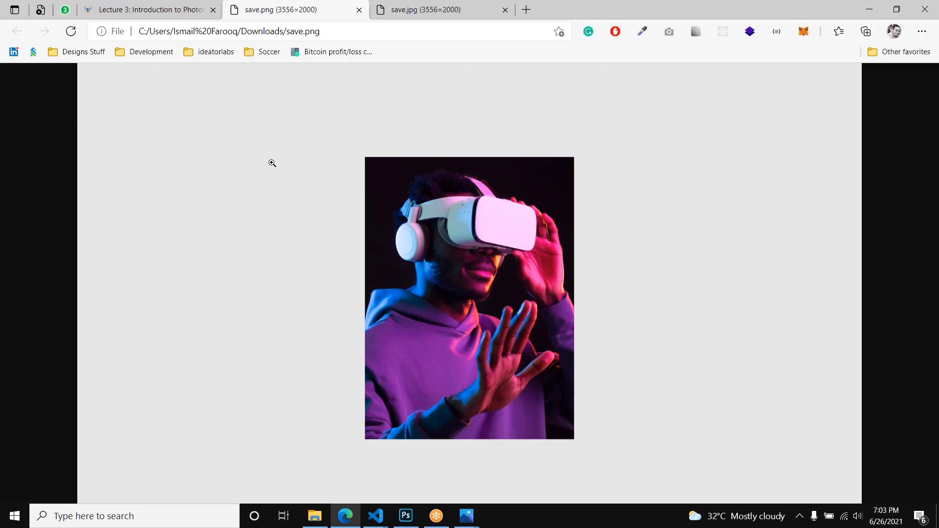
left_click(394, 18)
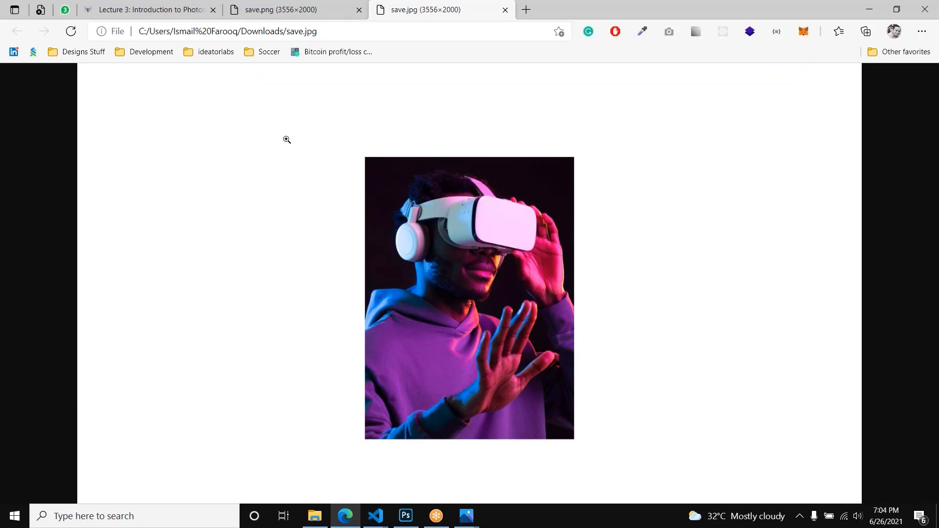
Step: Switch back to Photoshop and trim the transparent pixels around the photo from the canvas
left_click(407, 516)
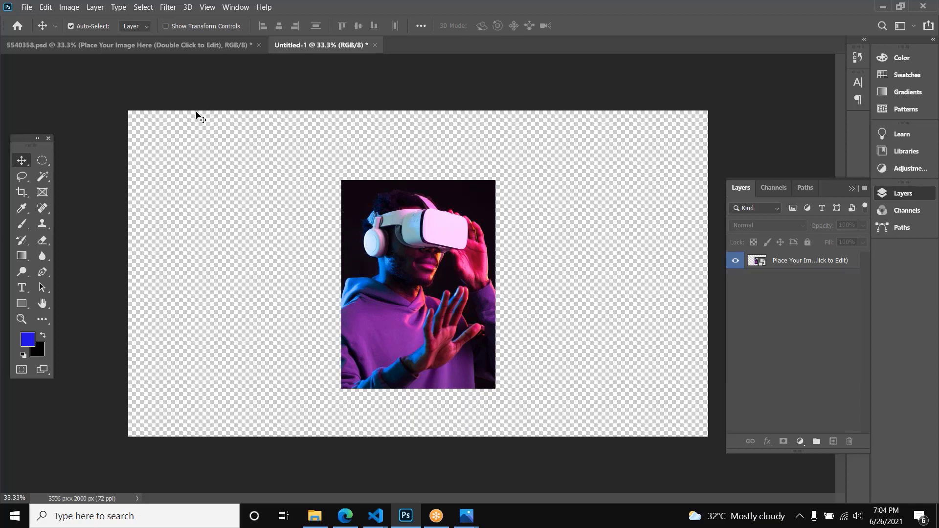
left_click(69, 7)
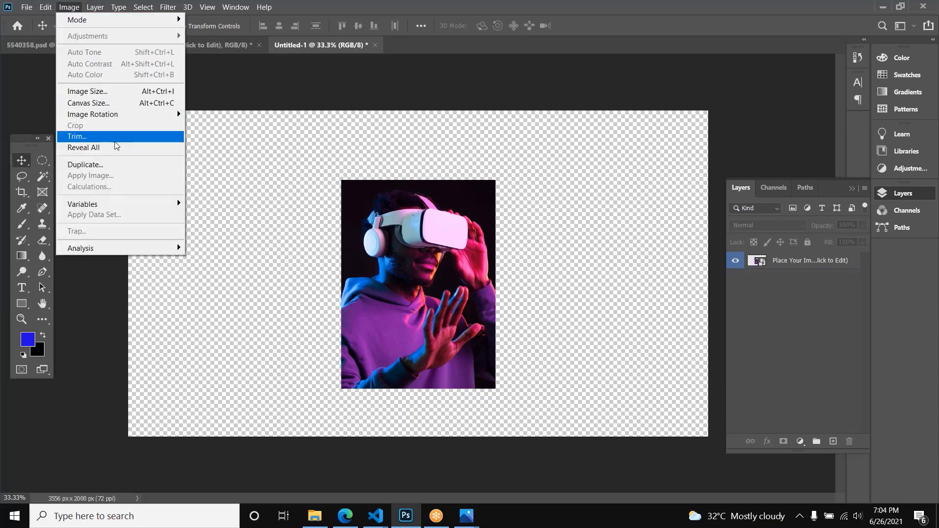
left_click(117, 137)
left_click(526, 135)
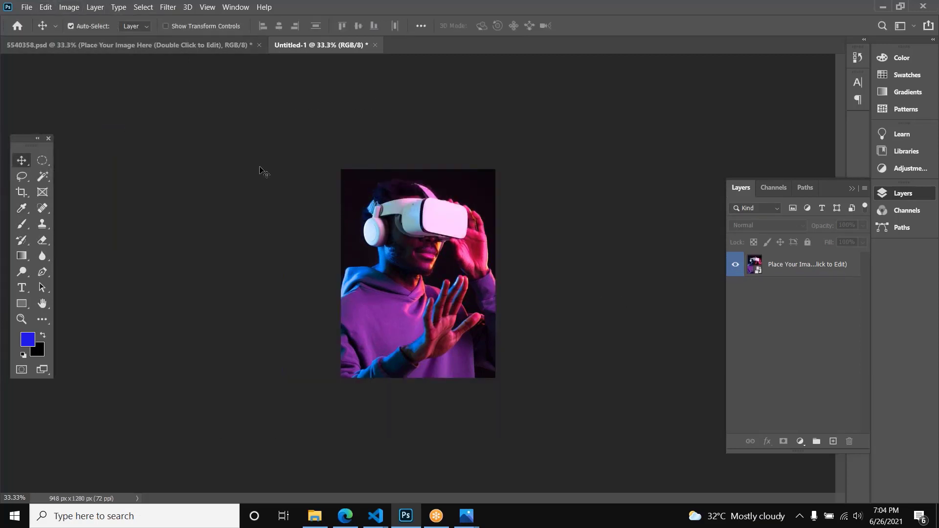
Step: Bring up Save for Web for the trimmed photo, and compare its preview and file size as JPEG High and PNG-24
key("ctrl")
key("ctrl+alt+shift+s")
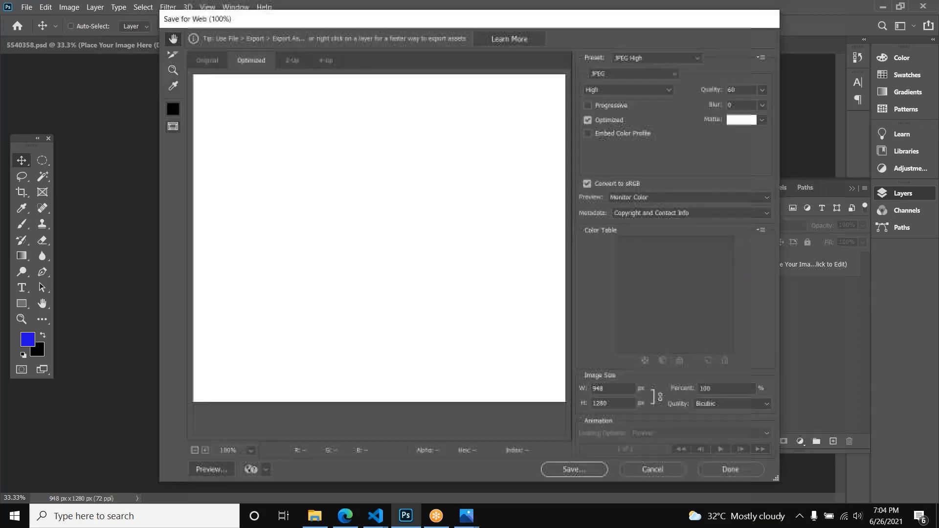
left_click_drag(641, 26, 540, 41)
left_click_drag(386, 352, 401, 147)
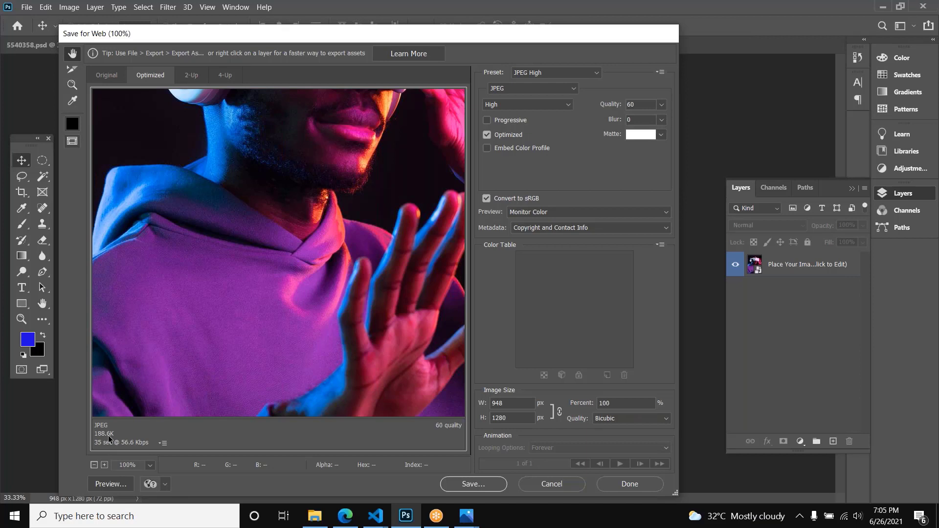
left_click(504, 89)
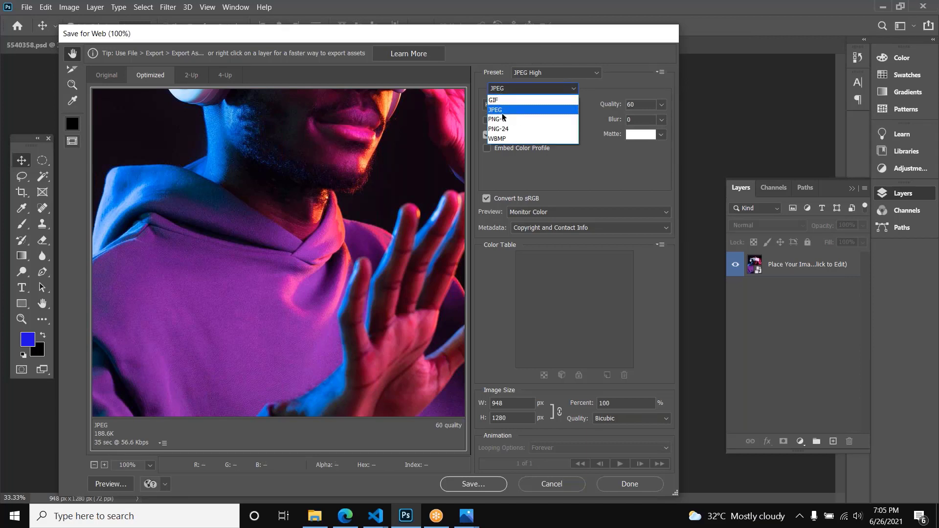
left_click(498, 129)
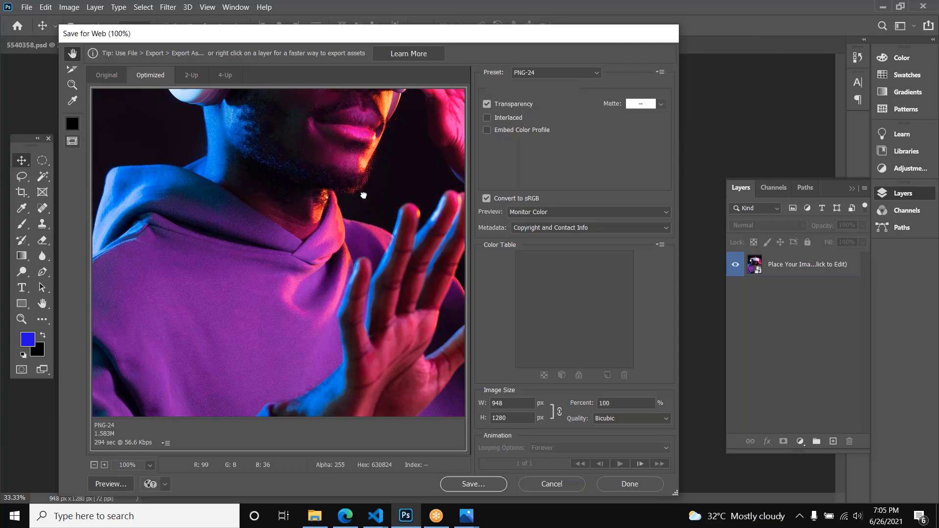
scroll(362, 198, "up", 5)
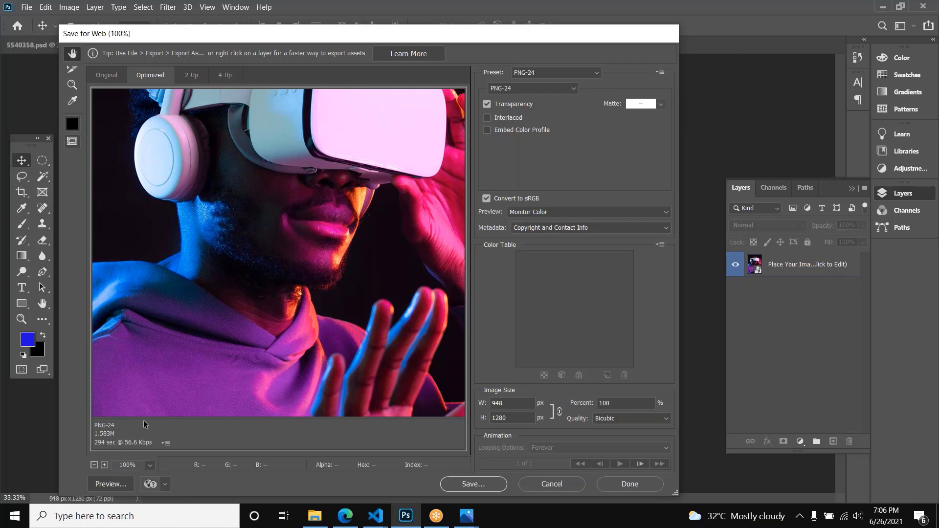
Step: Switch to Edge, search the web for a PNG icon, and save coffee-icon.png to the Downloads folder
left_click(346, 516)
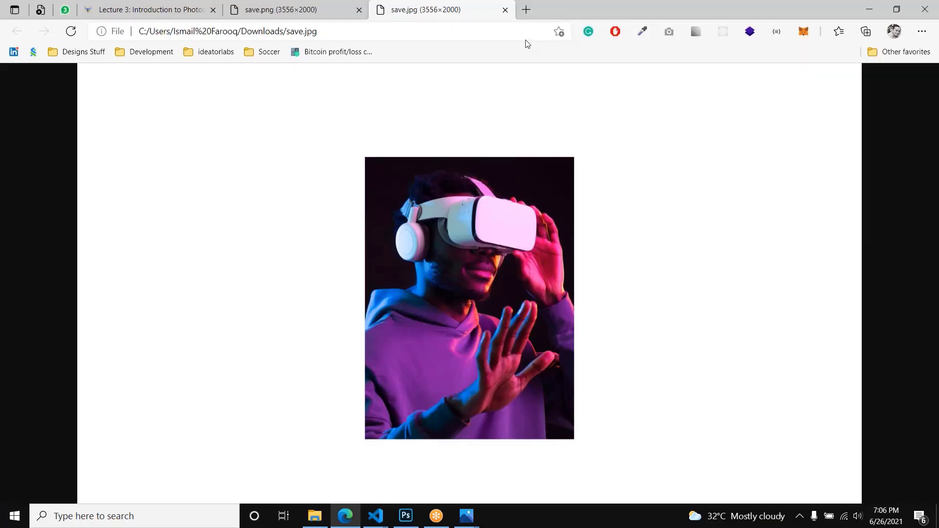
left_click(342, 33)
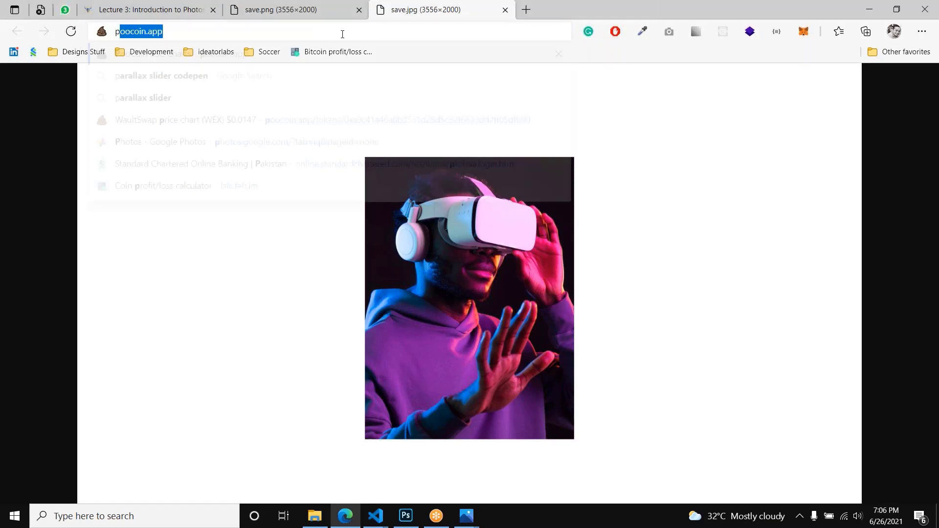
type("png ico")
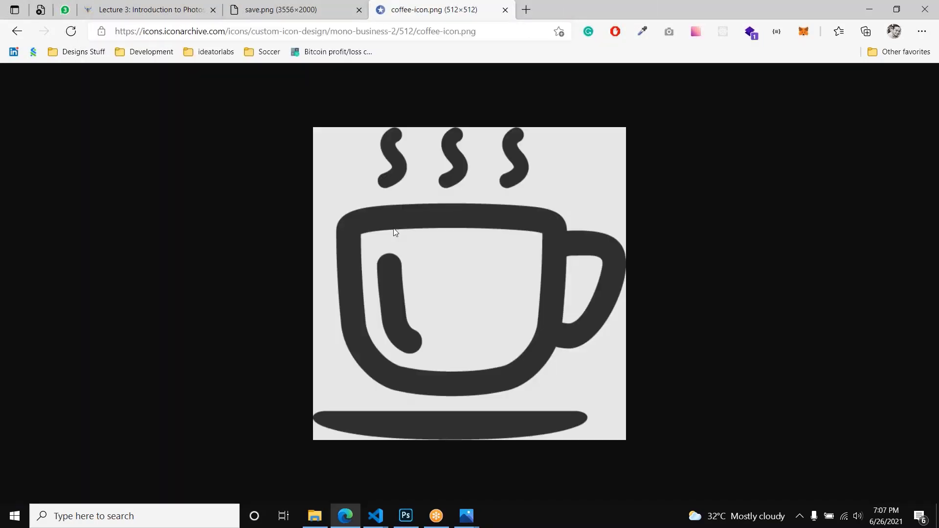
right_click(394, 229)
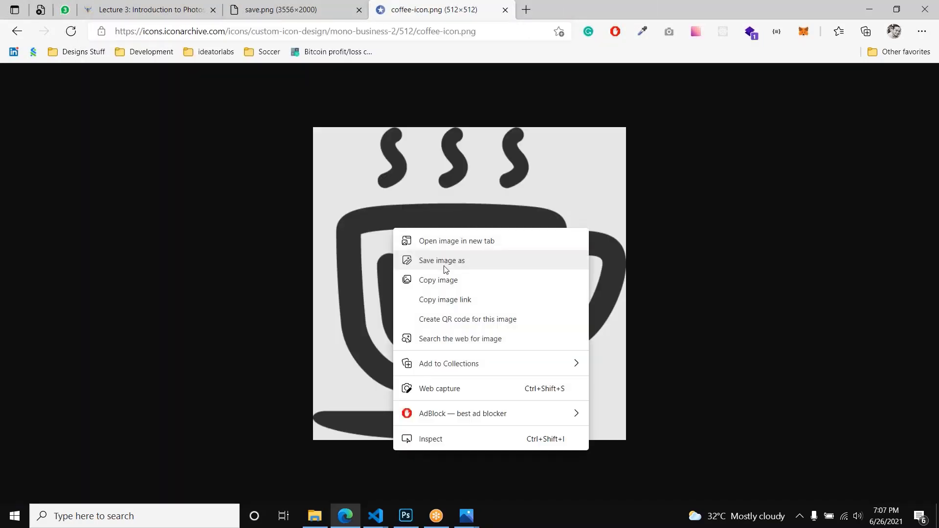
left_click(445, 270)
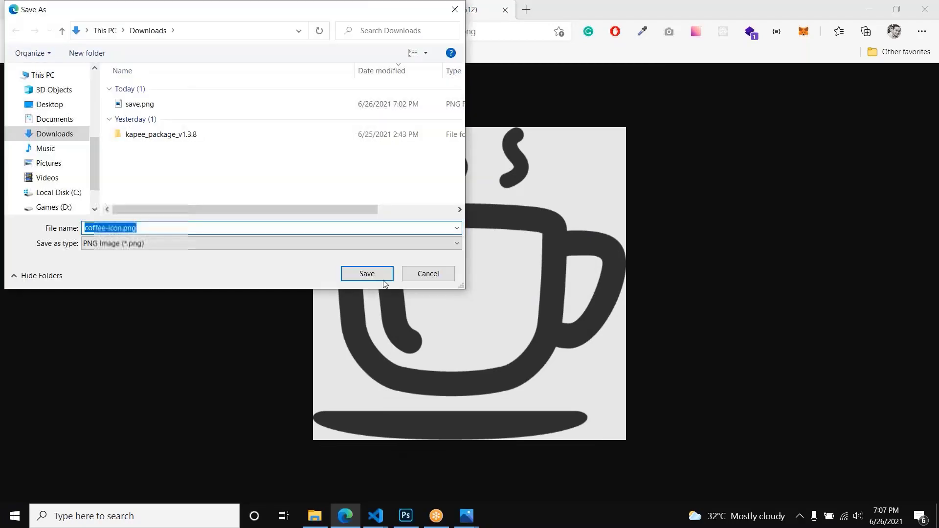
left_click(367, 273)
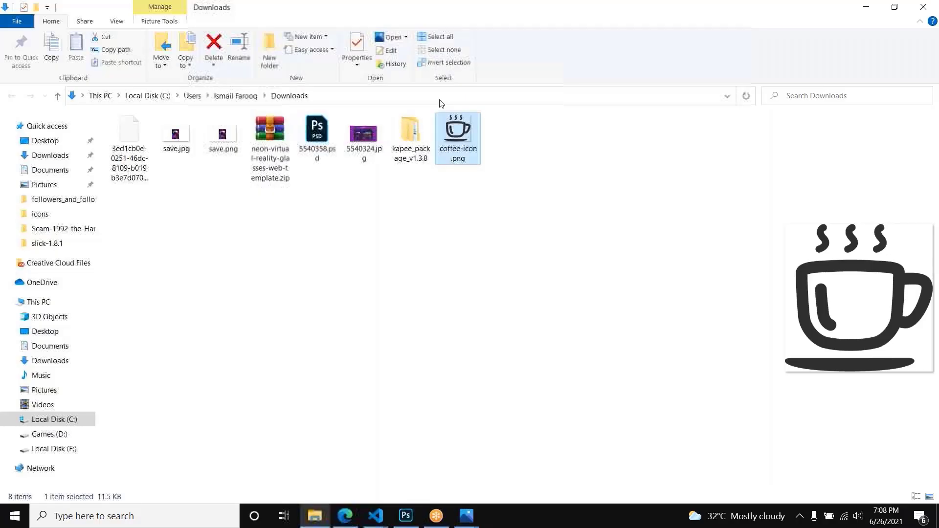
Step: Open coffee-icon.png from the Downloads folder as its own document in Photoshop
left_click_drag(458, 147, 497, 123)
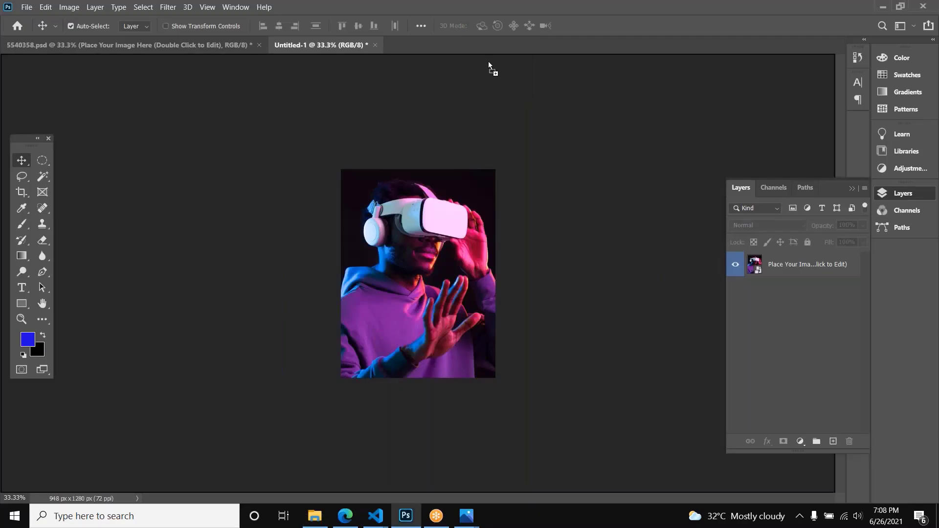
left_click_drag(488, 60, 489, 45)
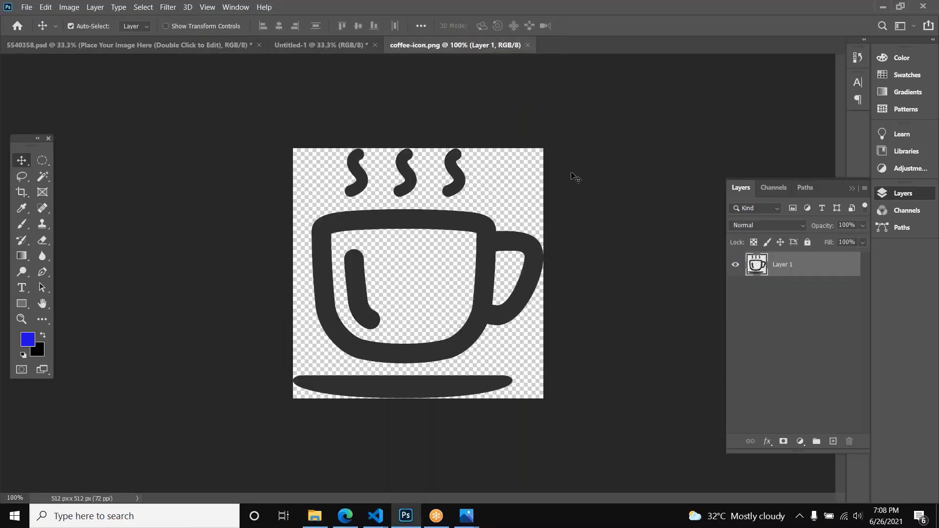
left_click(559, 212)
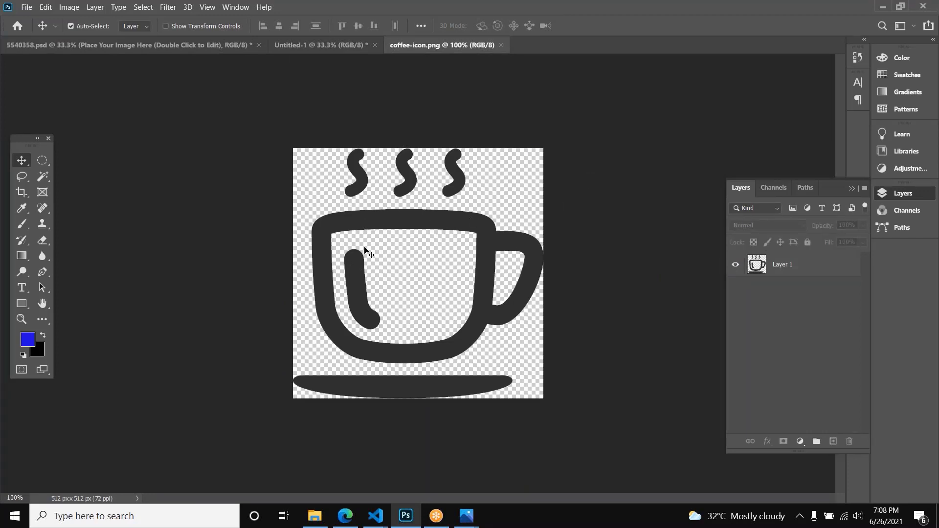
Step: Compare the coffee icon's Save for Web preview and file size as PNG-24 and JPEG High, and exit without saving
key("ctrl")
key("ctrl+alt+shift+s")
left_click(518, 89)
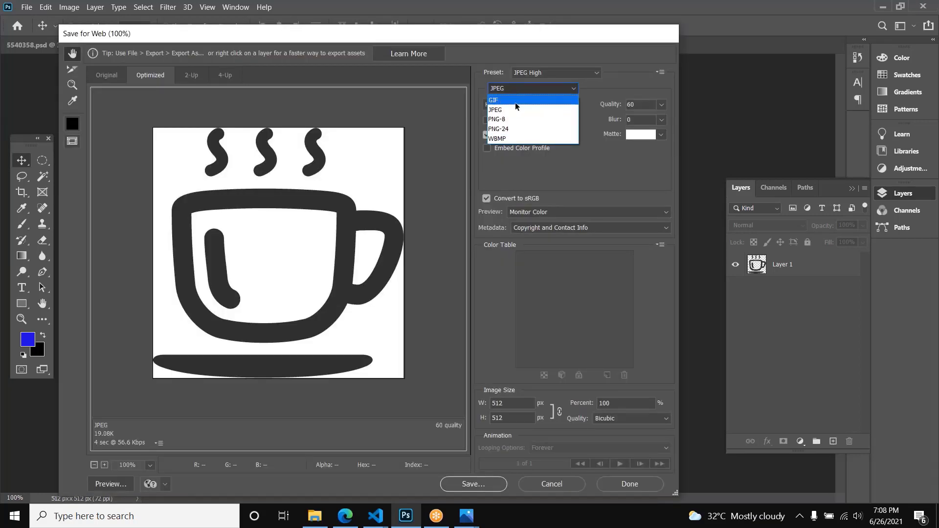
left_click(516, 128)
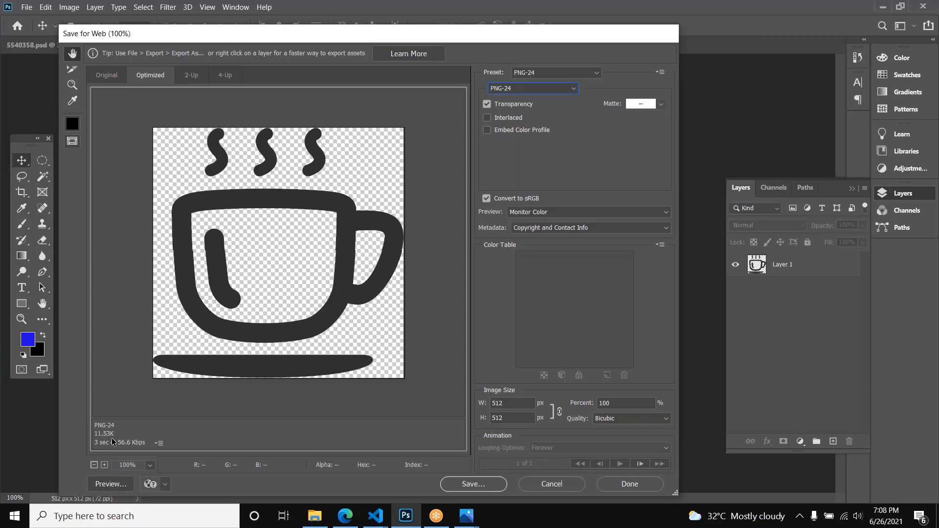
left_click(516, 89)
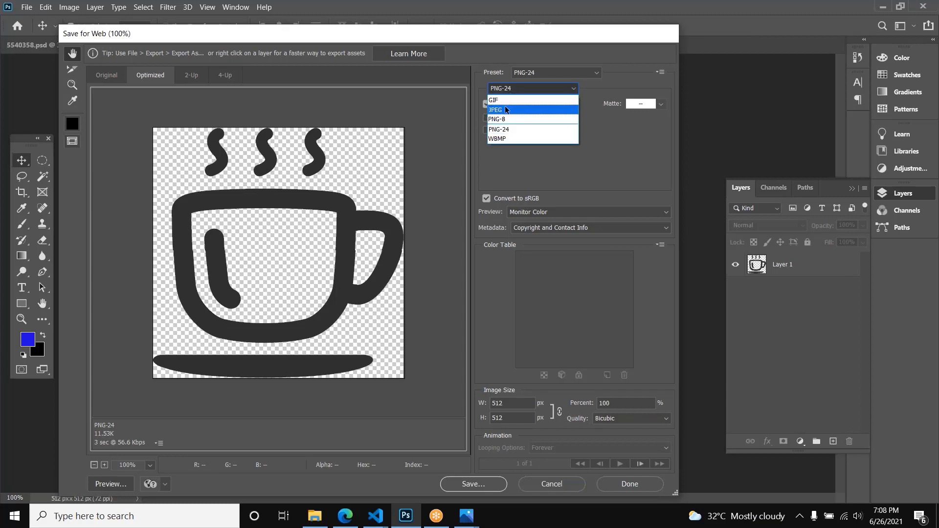
left_click(505, 110)
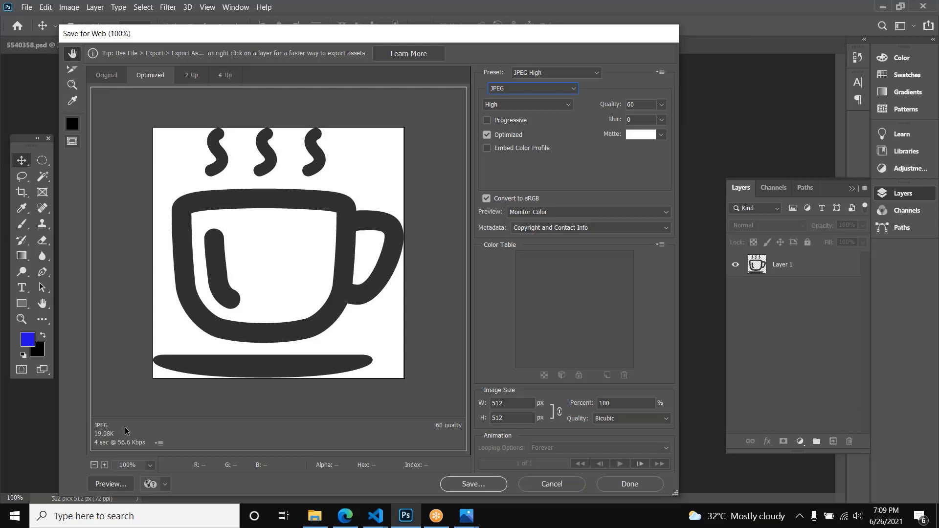
left_click(571, 484)
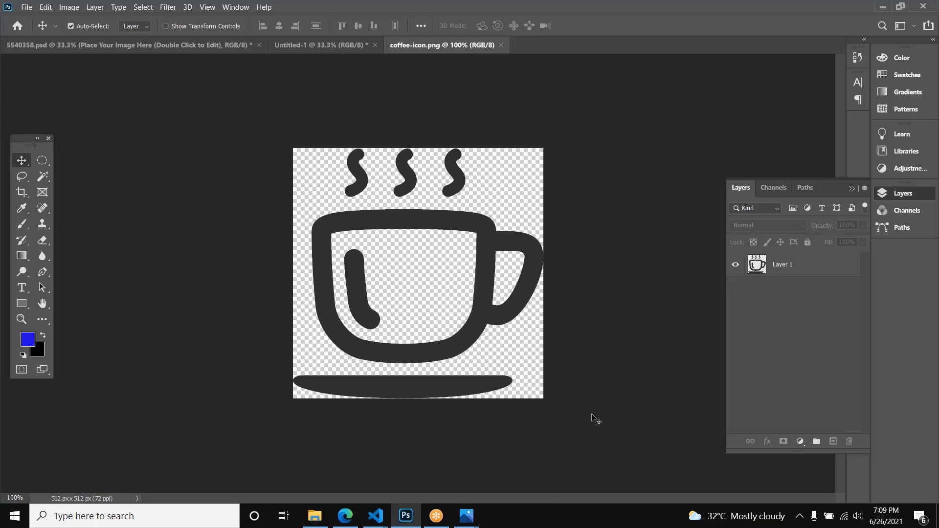
Step: Close coffee-icon.png, and undo the trim of the photo's canvas in the Untitled-1 document
key("ctrl")
key("ctrl+w")
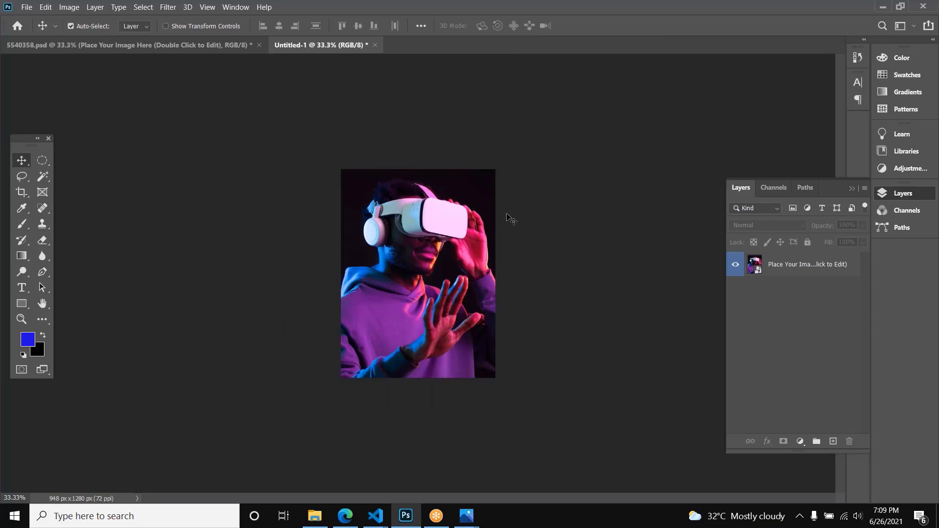
left_click(195, 49)
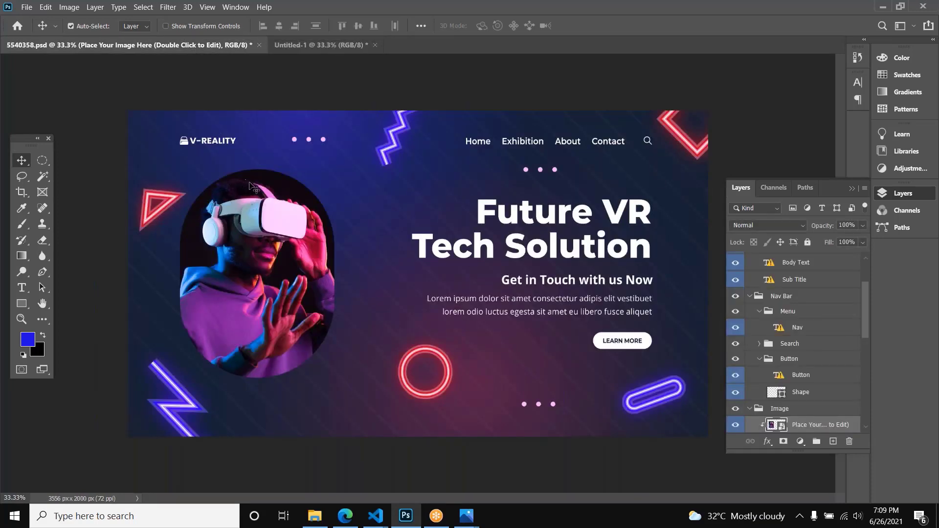
left_click(322, 45)
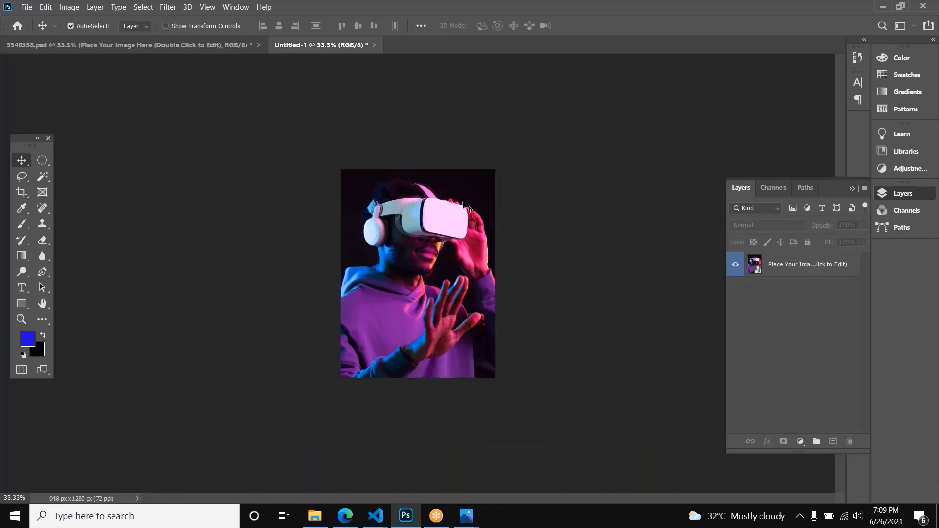
key("ctrl+z")
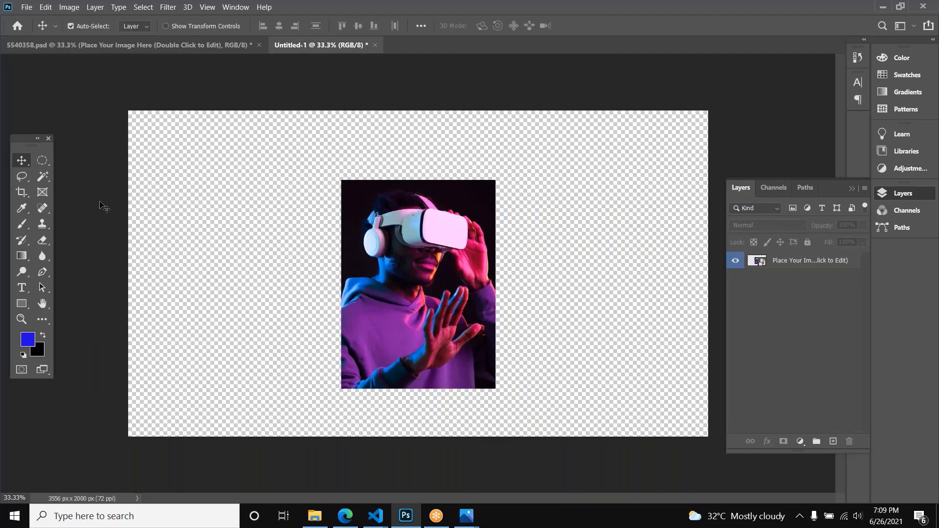
Step: Choose the Elliptical Marquee tool, and create a new empty layer with default settings above the photo
left_click(47, 157)
right_click(47, 157)
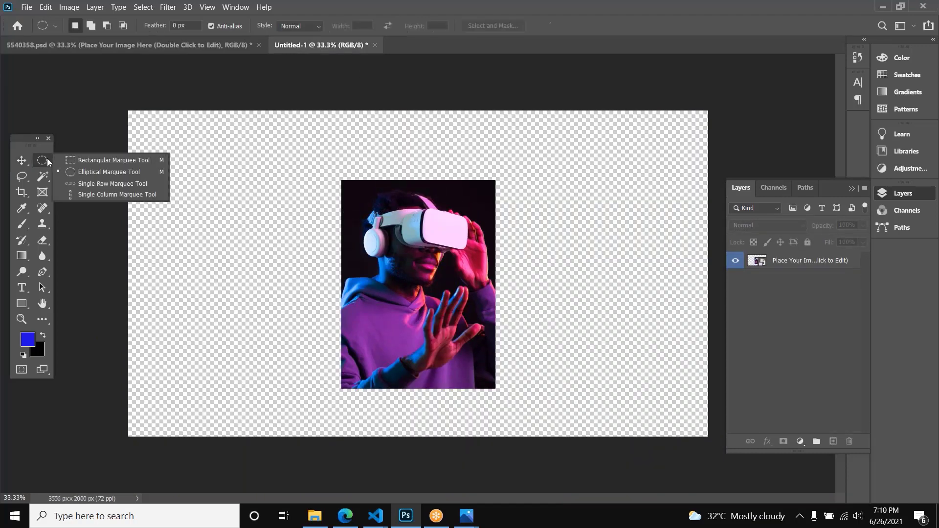
left_click(82, 172)
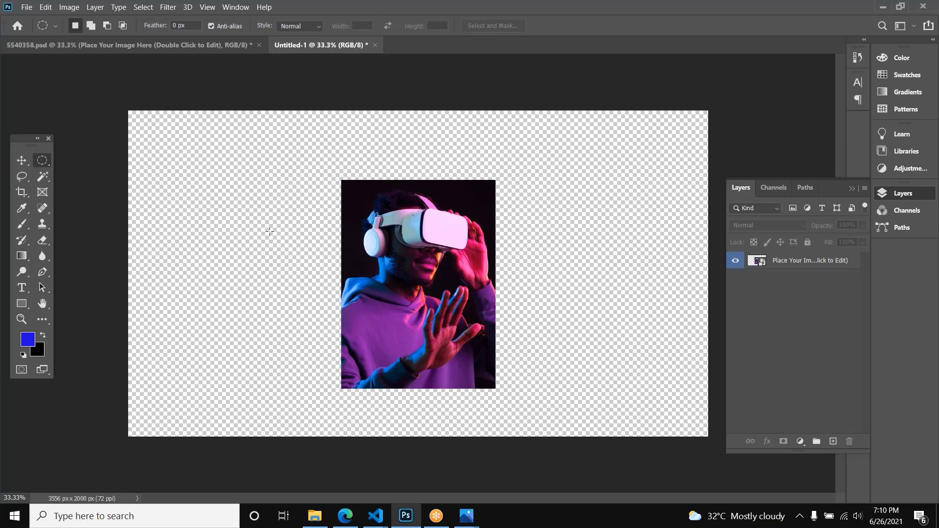
key("ctrl+shift+n")
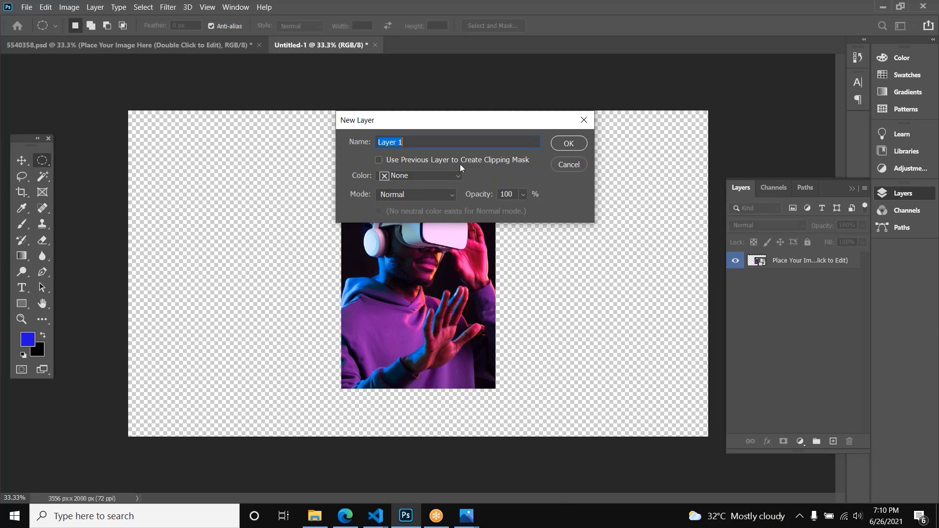
left_click(570, 143)
left_click(95, 7)
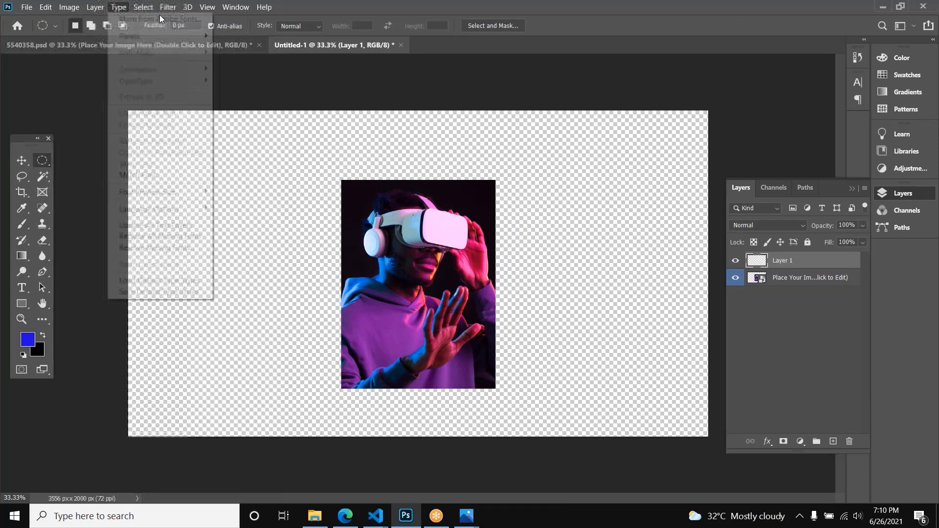
mouse_move(100, 22)
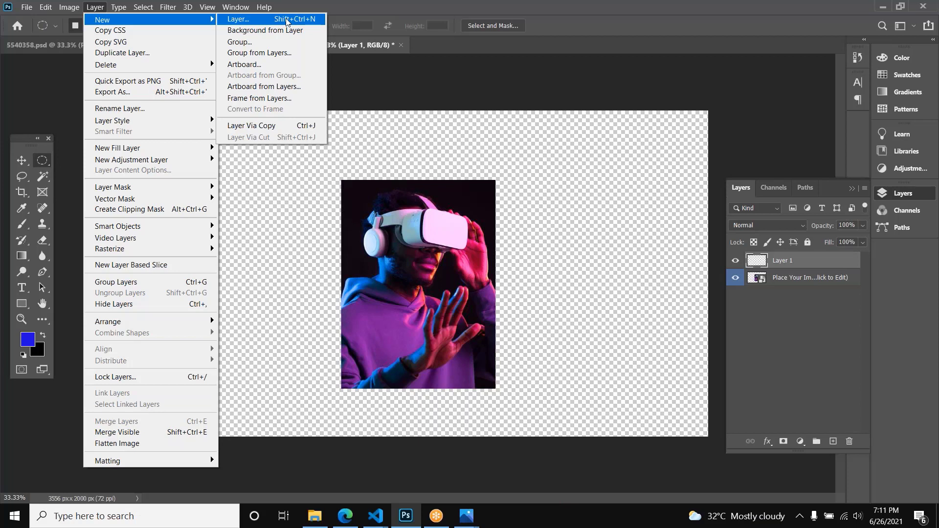
Step: Select a circle extending past the canvas's upper-left corner, and fill it with the blue foreground color on the empty layer
left_click_drag(156, 148, 209, 202)
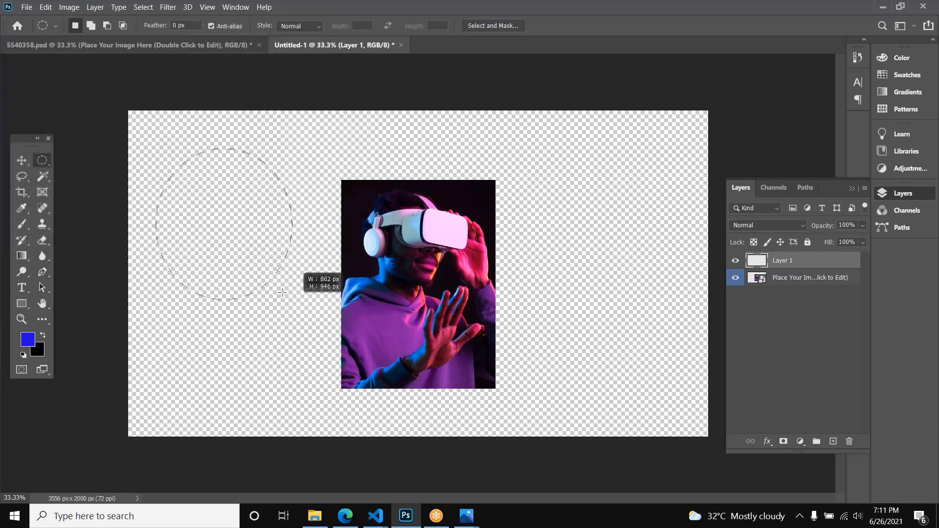
key("v")
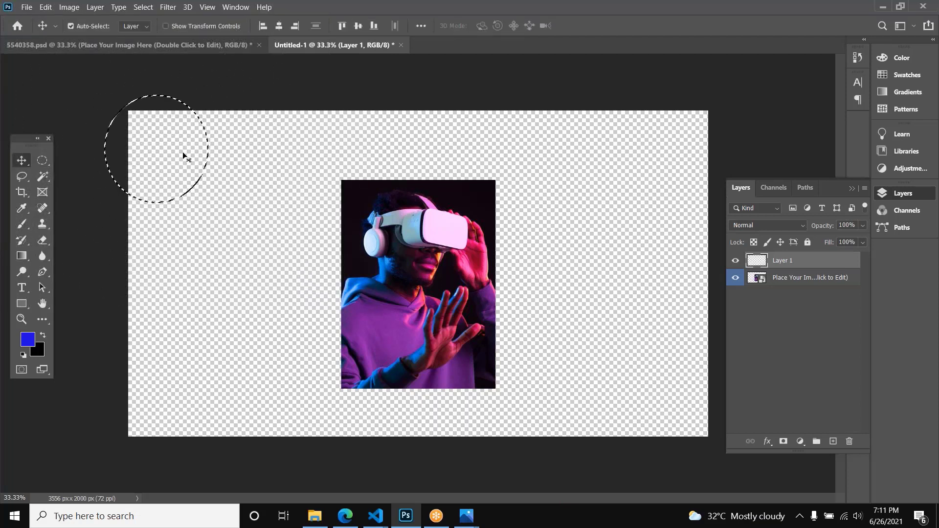
left_click(157, 215)
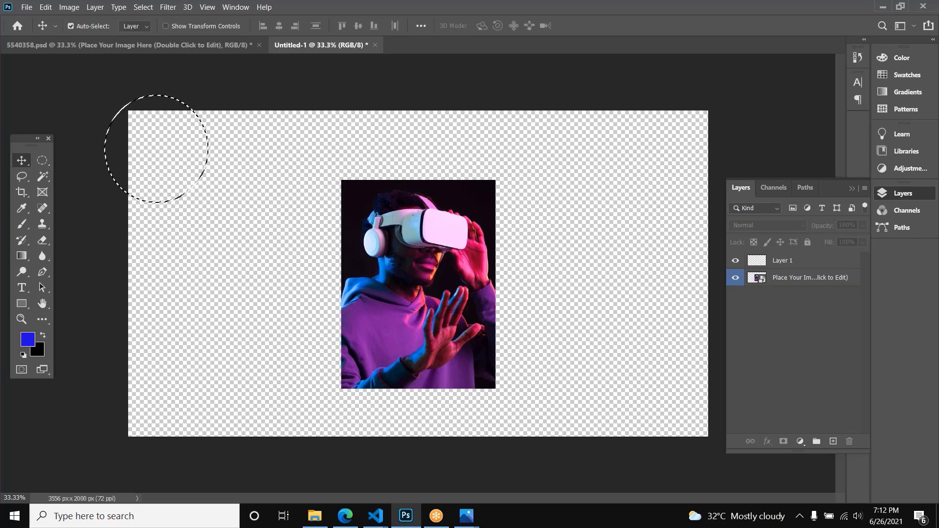
left_click(790, 262)
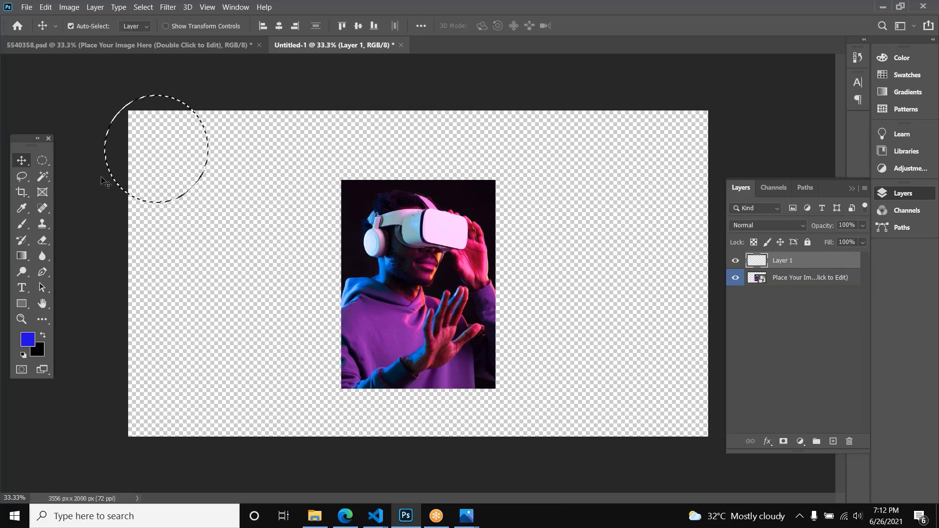
key("alt+BackSpace")
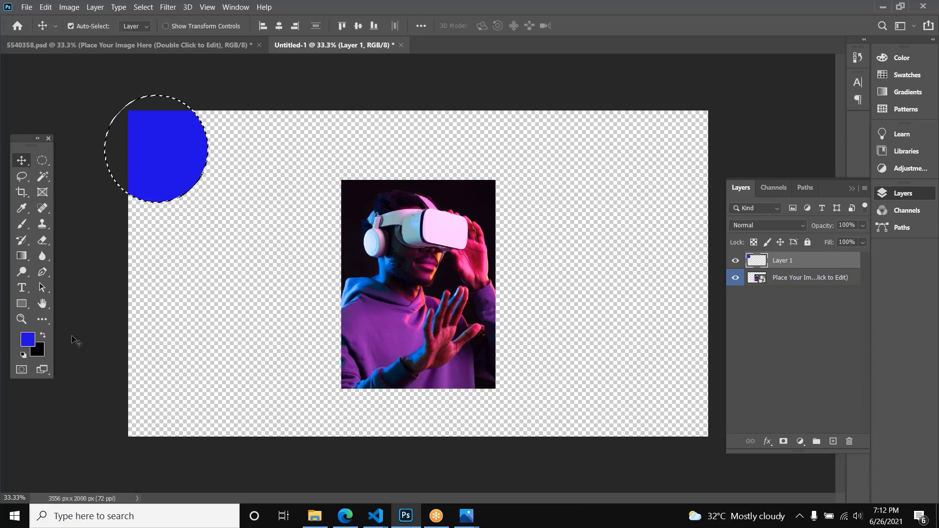
Step: Move the filled shape inward from the canvas corner, clear the selection, and delete the shape's layer
left_click_drag(170, 161, 249, 236)
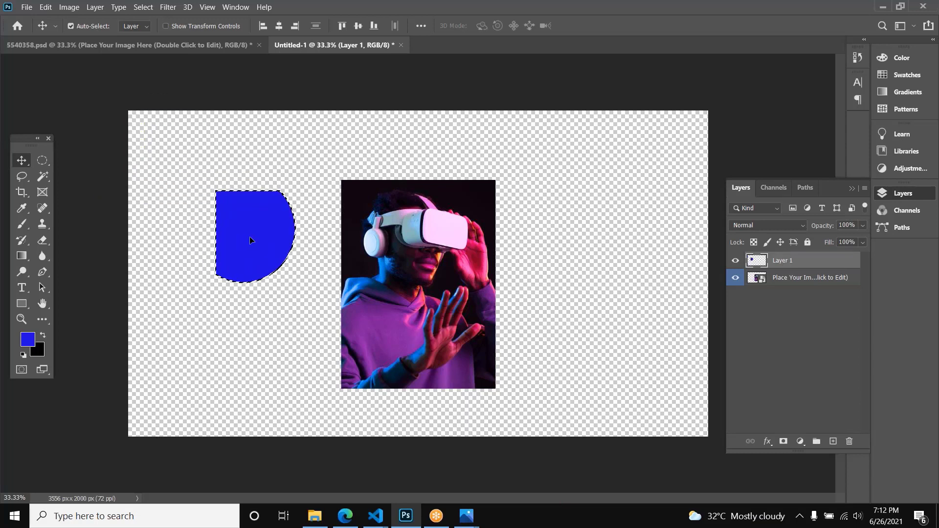
key("ctrl+d")
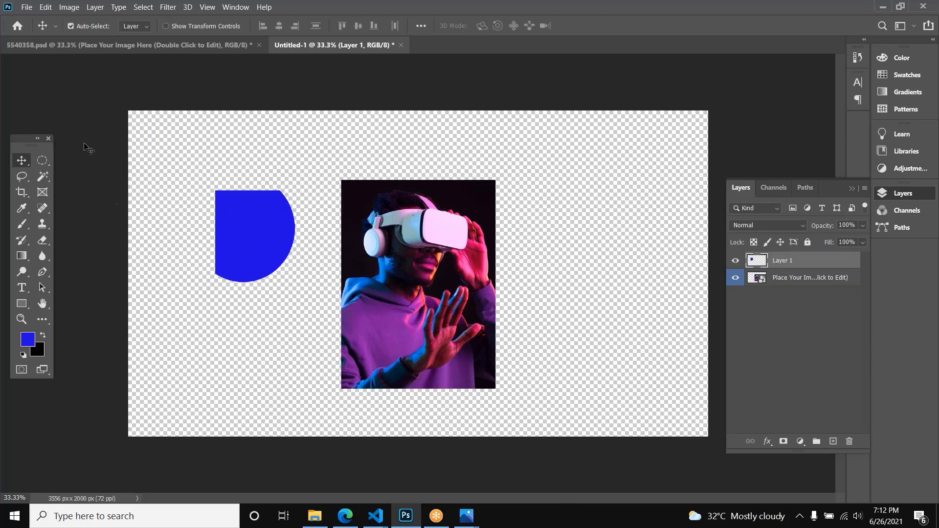
key("Delete")
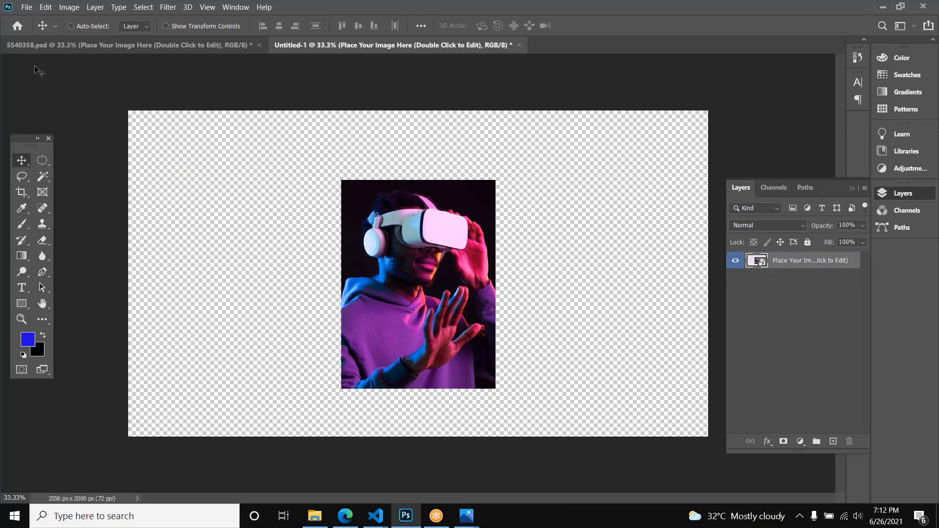
Step: Create a new layer, and draw a circle on it to the right of the photo, filled with the blue foreground color
key("ctrl+shift+n")
key("Return")
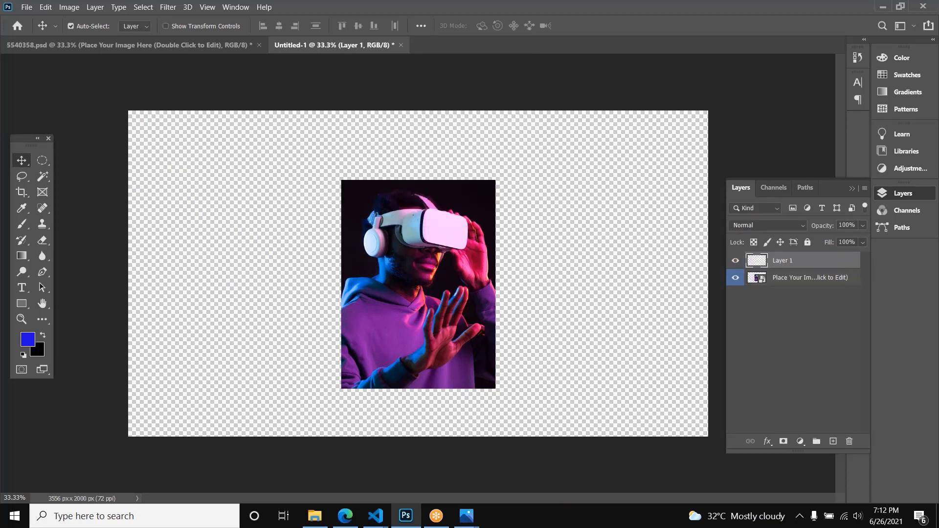
left_click(42, 160)
left_click_drag(570, 168, 658, 255)
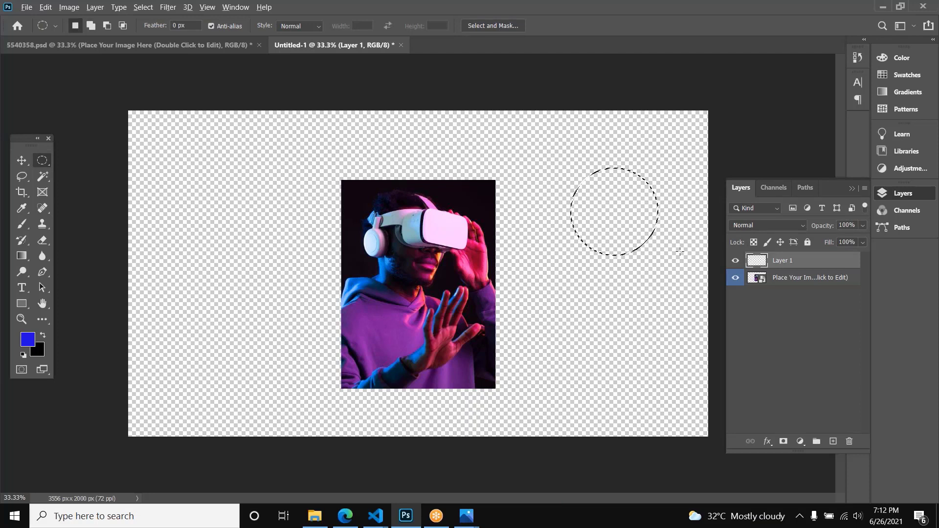
key("alt+BackSpace")
key("v")
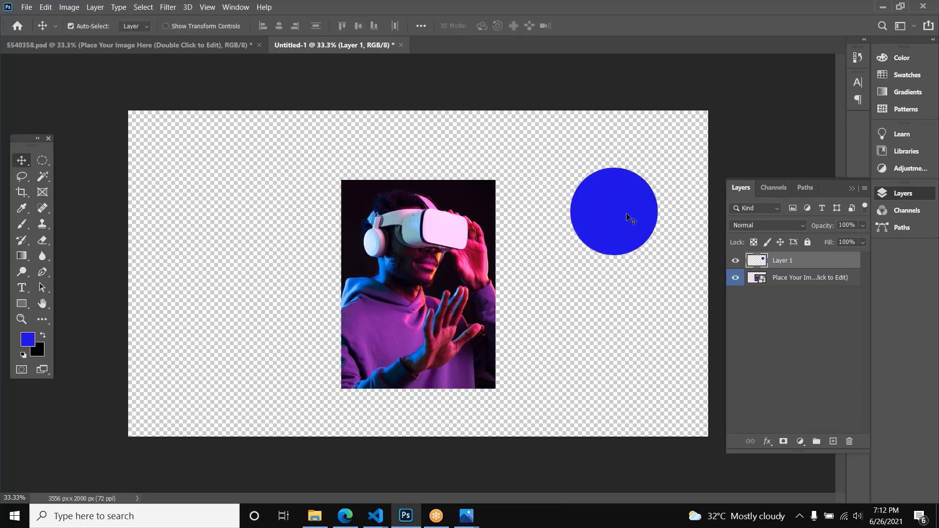
Step: Move the blue circle to the left of the photo, and shift the photo up and left to overlap the circle
left_click_drag(629, 218, 242, 247)
key("ctrl+t")
key("Return")
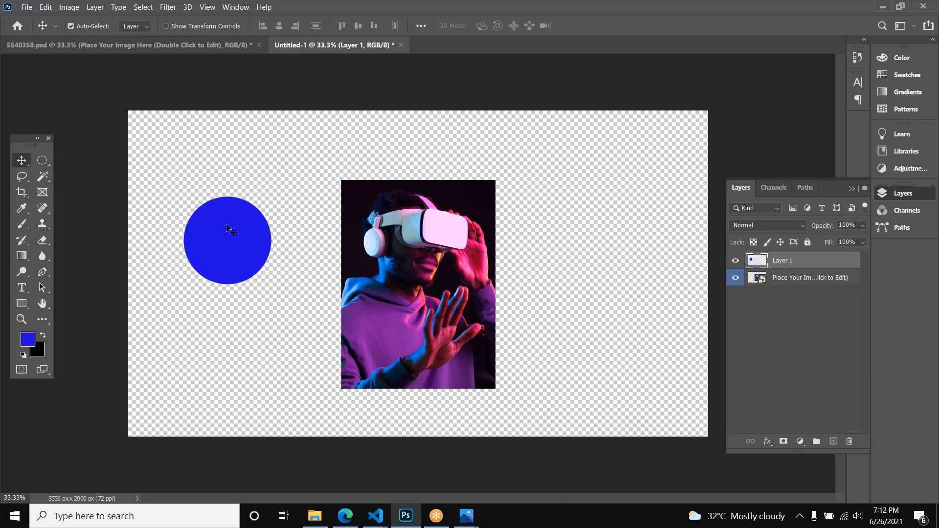
left_click(456, 245)
left_click_drag(455, 245, 320, 201)
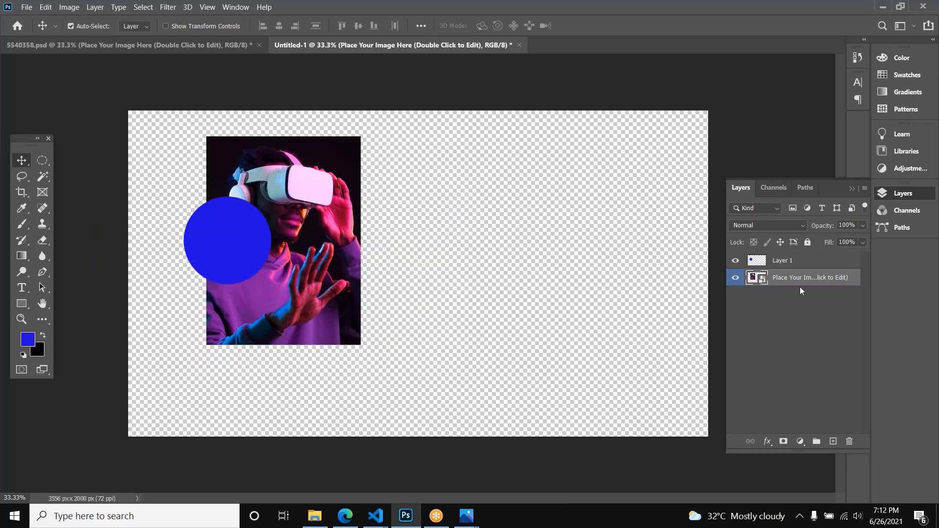
Step: Move the blue circle's layer below the photo layer in the stacking order
left_click(807, 267)
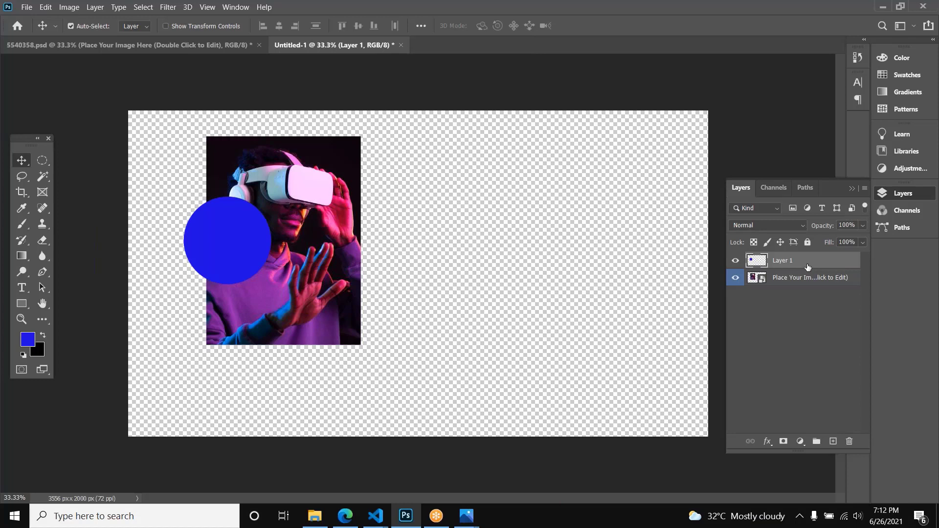
key("ctrl")
key("ctrl+bracketleft")
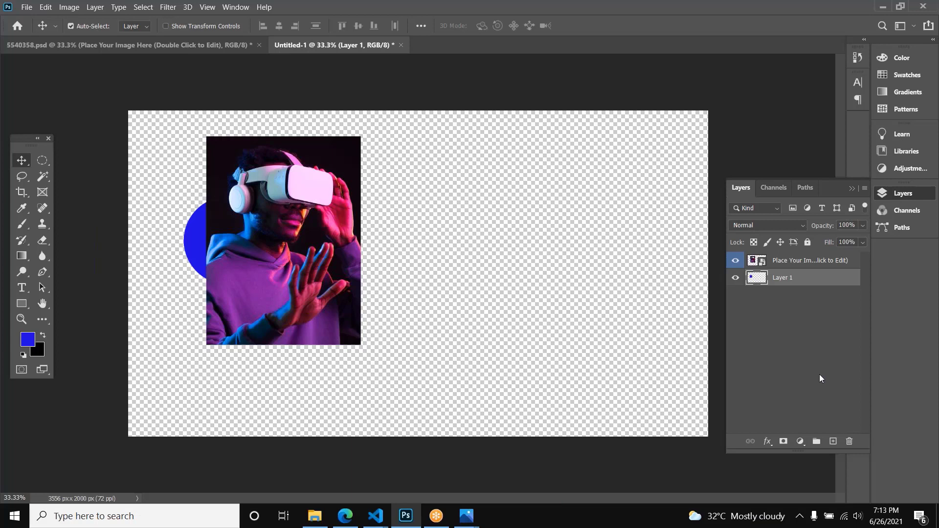
Step: Raise the blue circle's layer above the photo layer and lower it beneath the photo again, repeating the reordering several times
key("ctrl")
key("ctrl+bracketright")
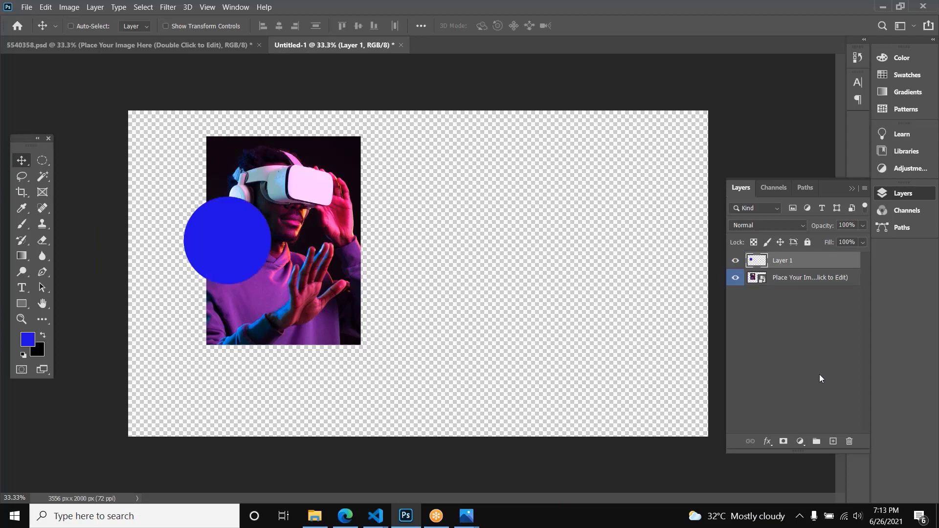
key("ctrl+bracketleft")
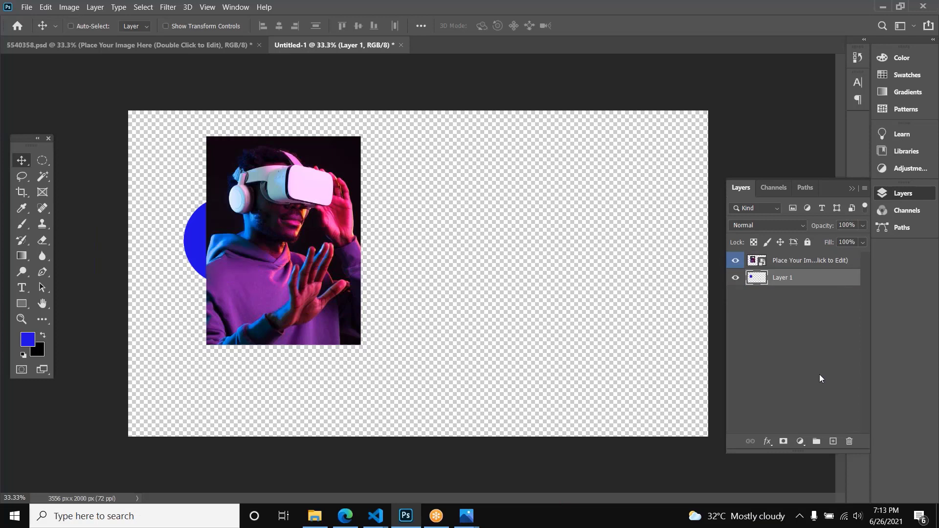
key("ctrl+bracketright")
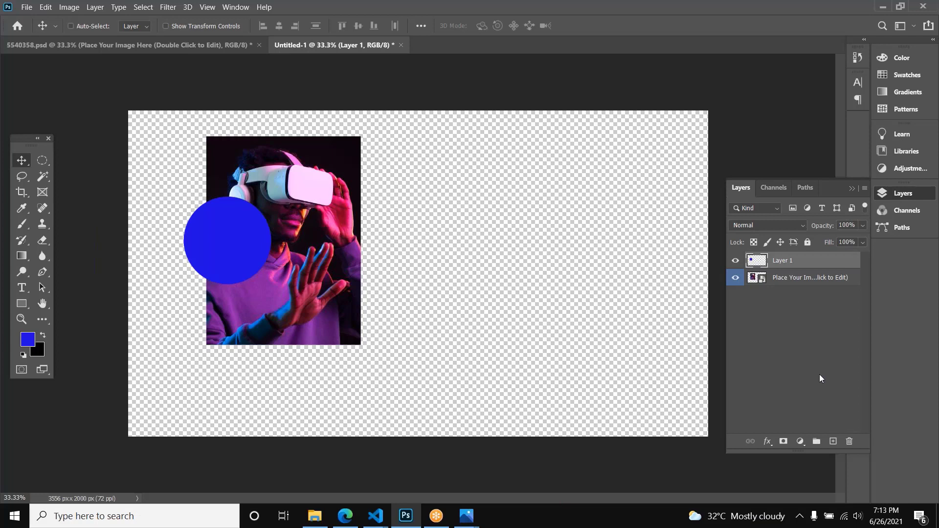
key("ctrl+bracketleft")
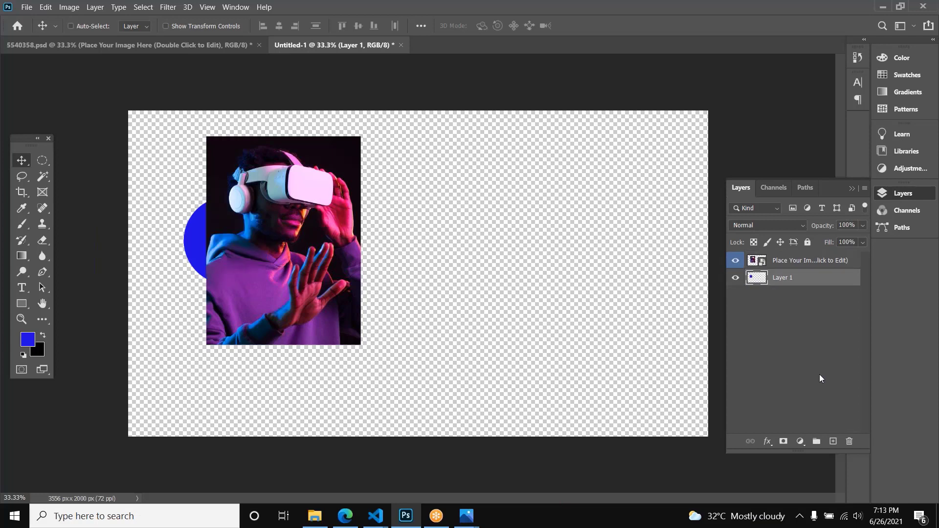
key("ctrl")
key("ctrl+bracketright")
key("ctrl")
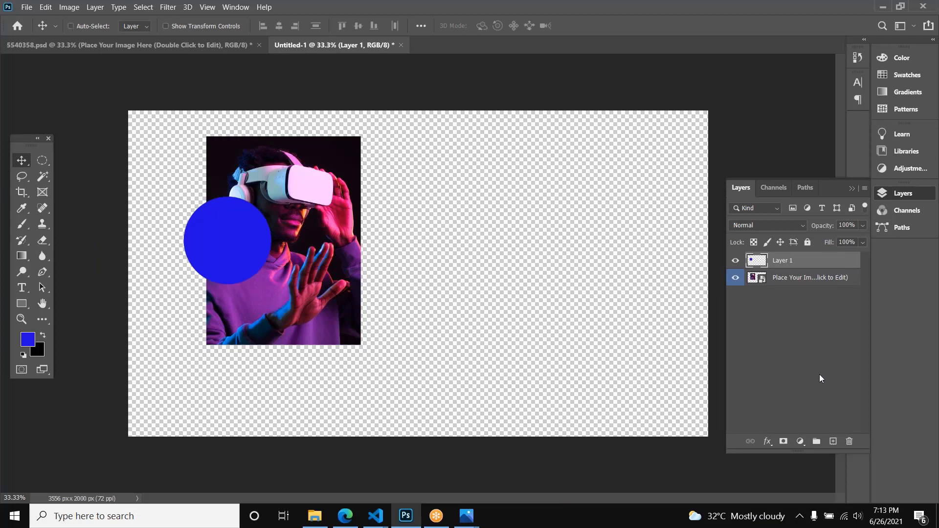
key("ctrl+bracketleft")
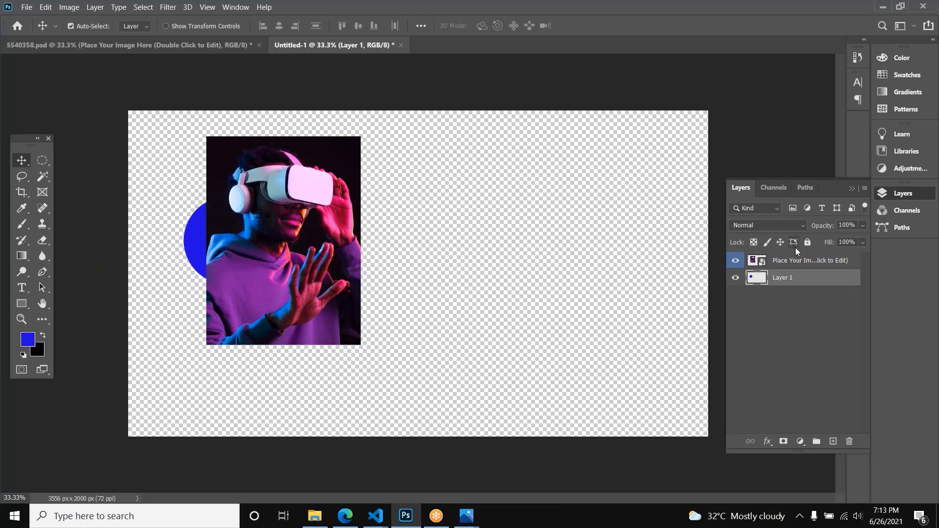
Step: Clip the photo layer to the blue circle's layer beneath it, and undo the clipping mask
left_click(797, 260)
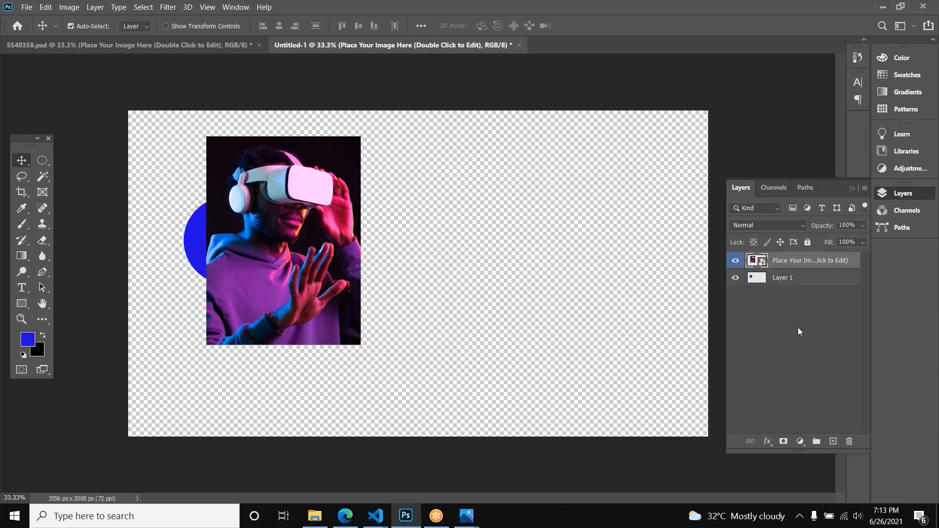
left_click(778, 266, "alt")
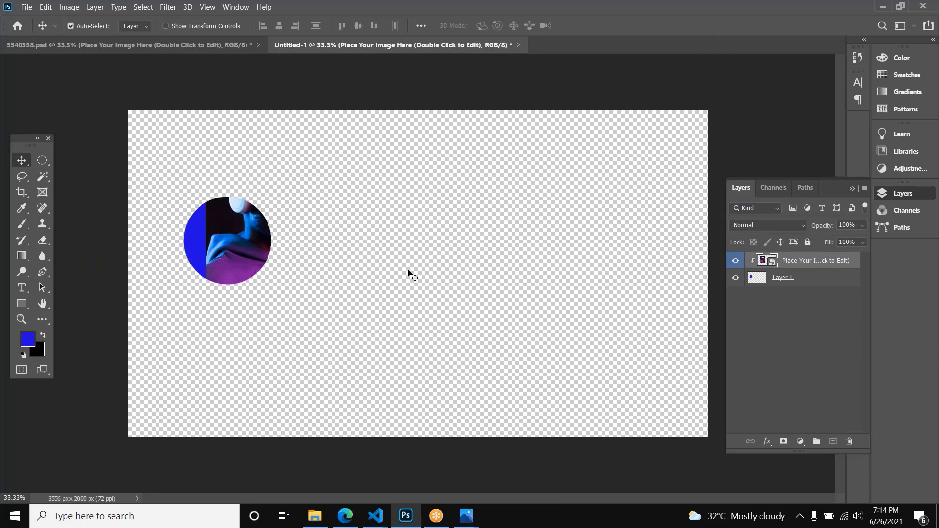
key("ctrl+z")
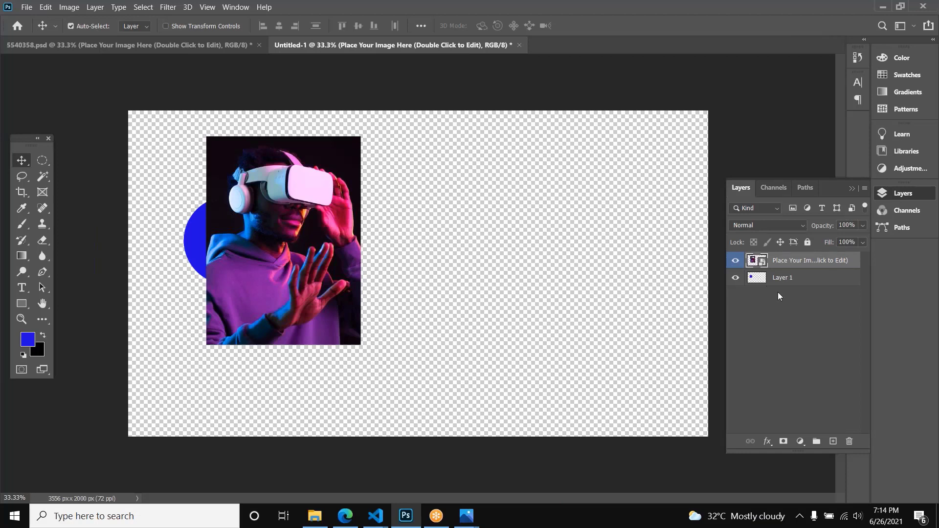
Step: Move the photo layer below the blue circle's layer, and send the circle's layer back beneath the photo
key("ctrl+bracketleft")
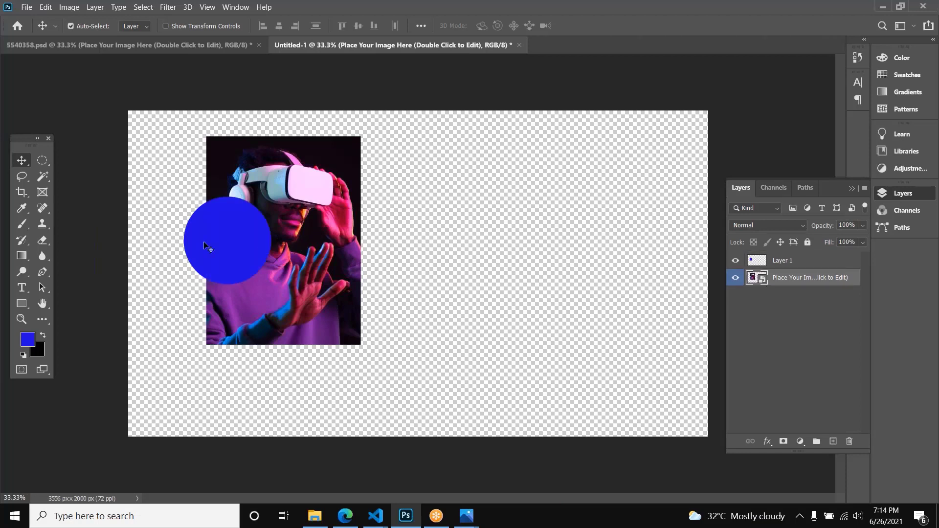
left_click(789, 262)
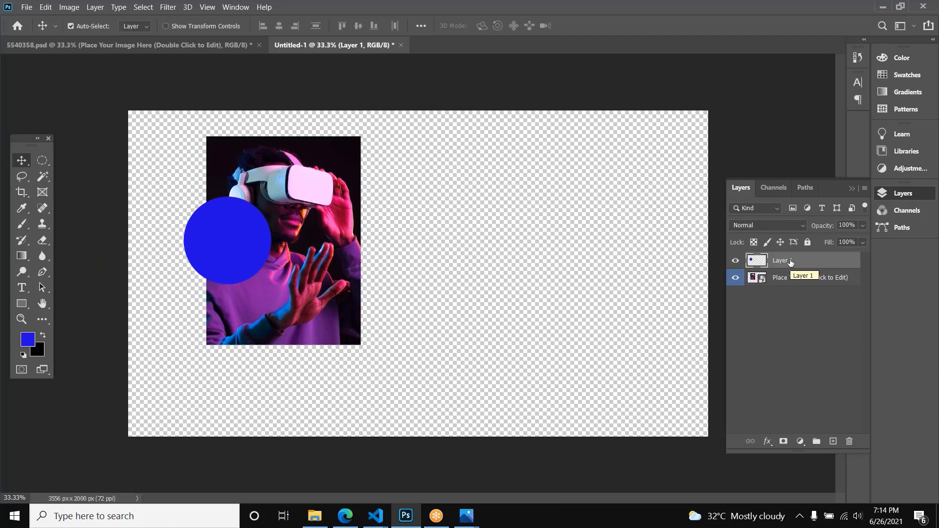
key("ctrl+bracketleft")
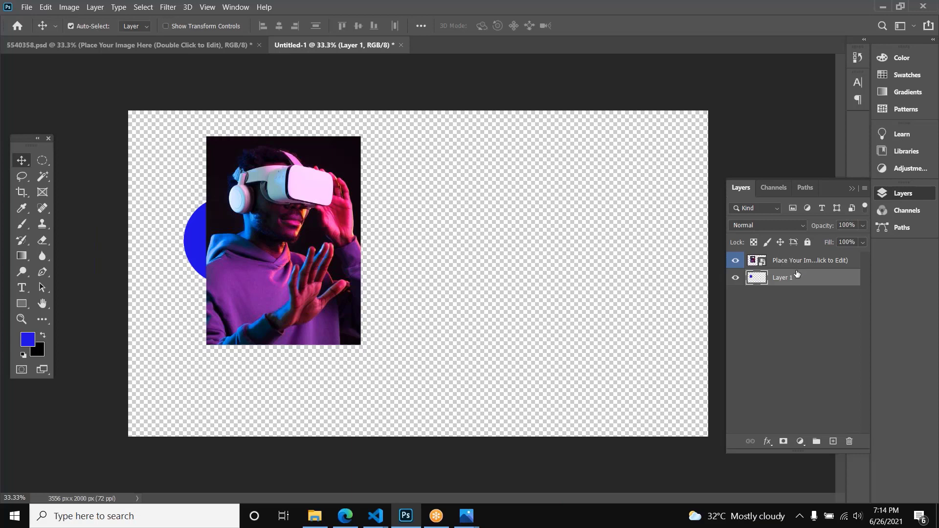
Step: Clip the photo layer to the blue circle, and shift the photo so the face and VR headset fill the circle
left_click(804, 262)
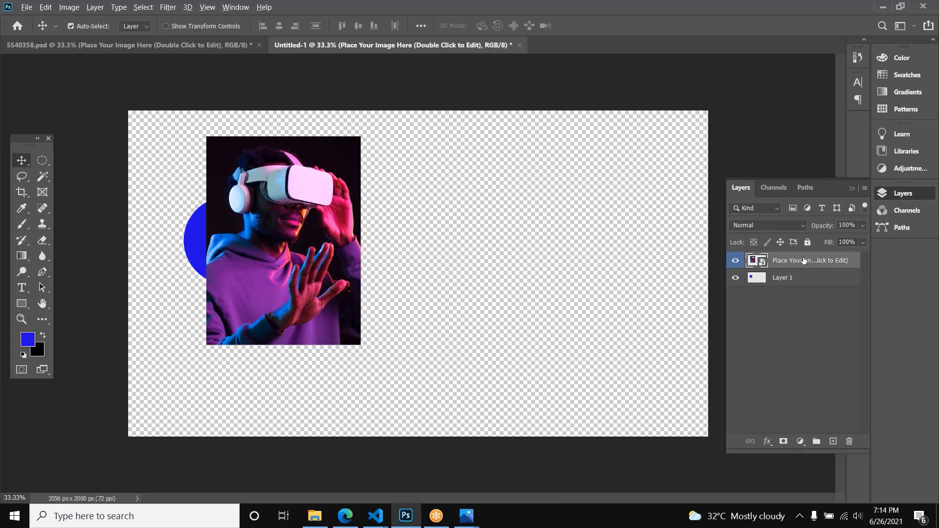
left_click_drag(791, 252, 776, 268)
left_click(775, 267, "alt")
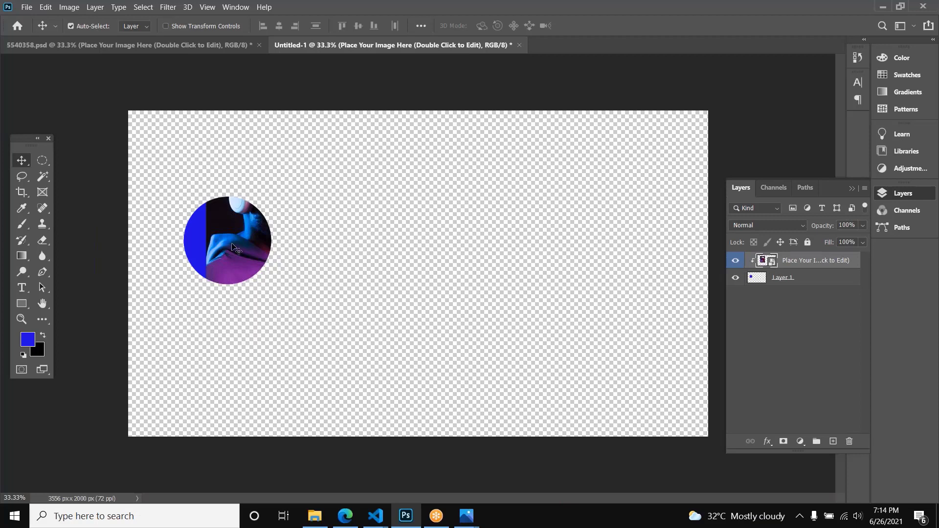
left_click_drag(237, 248, 185, 271)
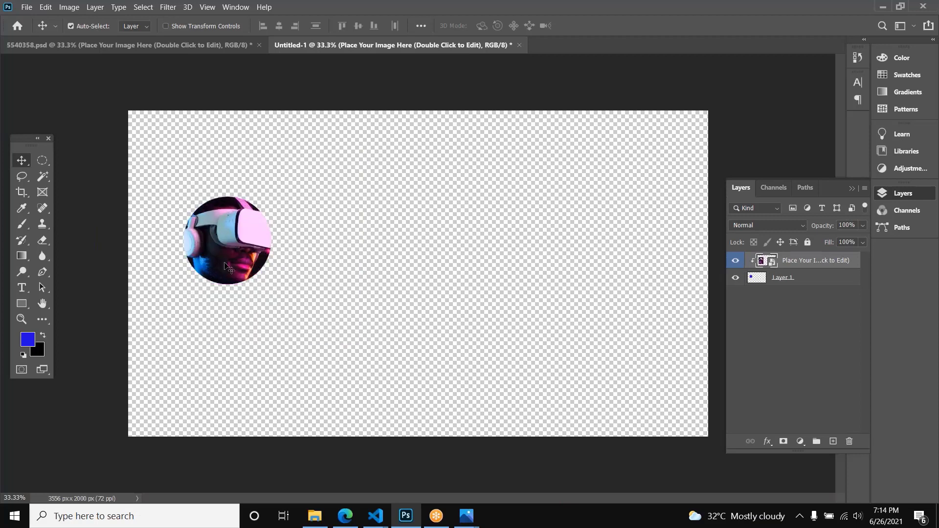
Step: Try enlarging the clipping circle on Layer 1 proportionally about its center to about 171%
left_click(801, 281)
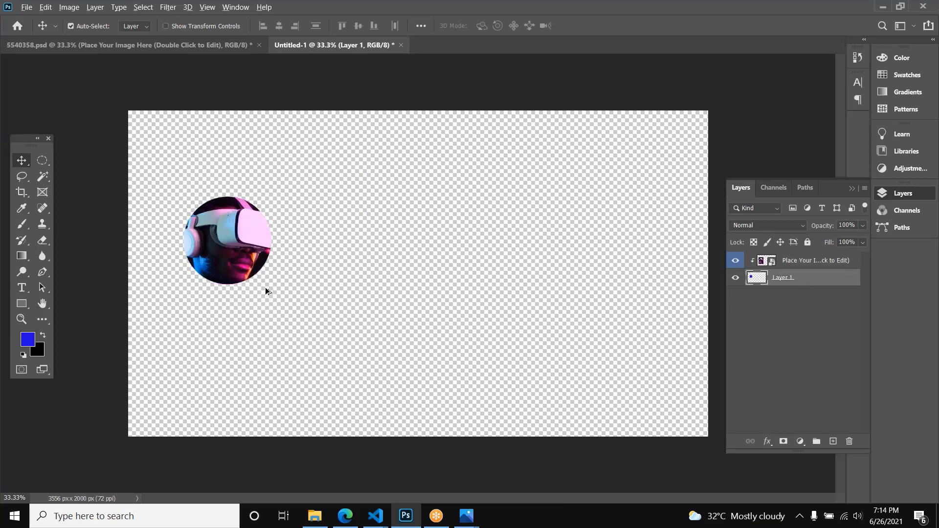
key("ctrl+t")
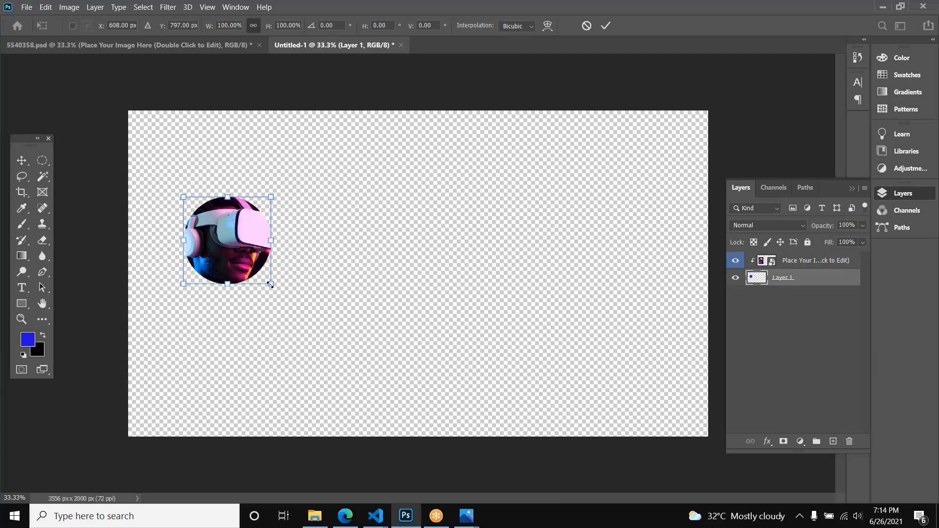
left_click_drag(270, 284, 293, 324)
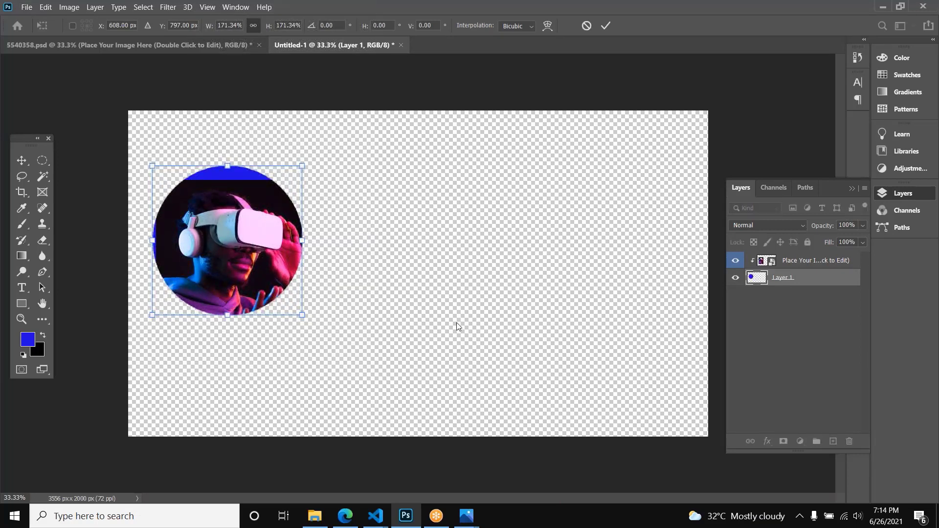
key("Return")
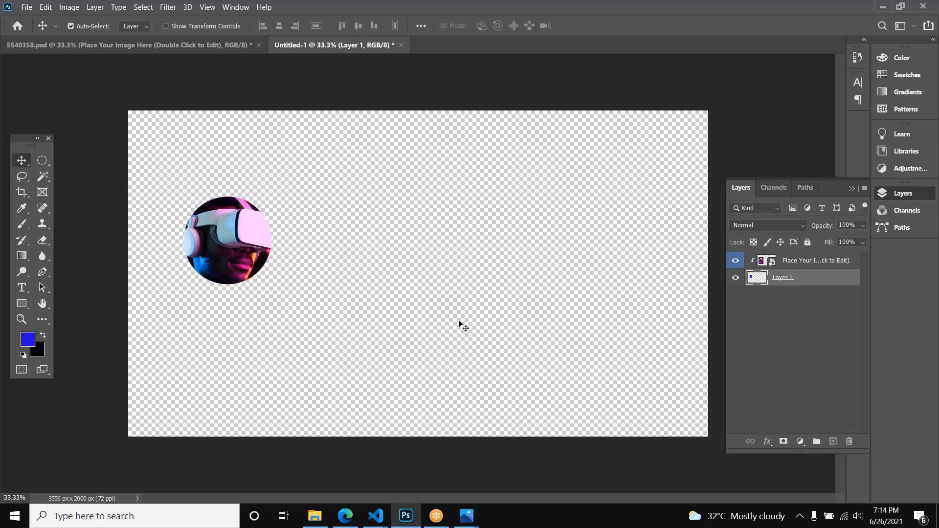
key("ctrl+t")
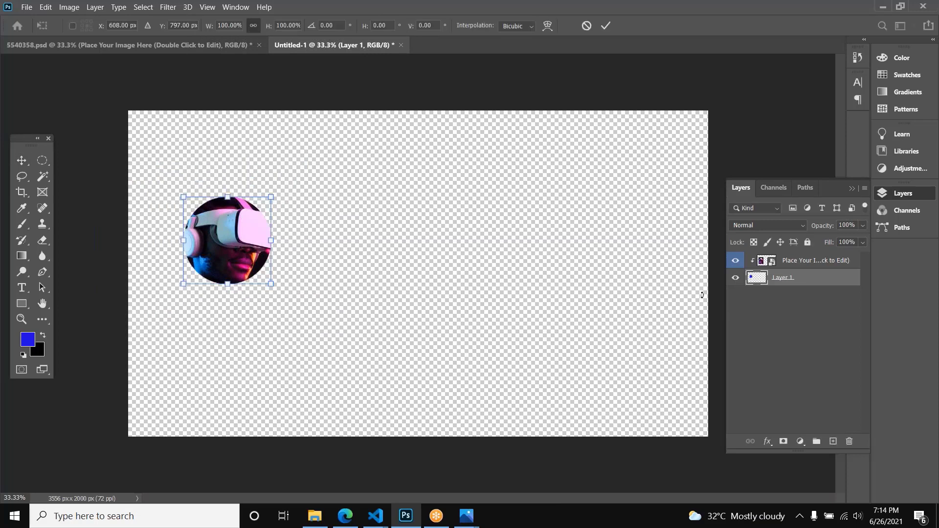
key("Return")
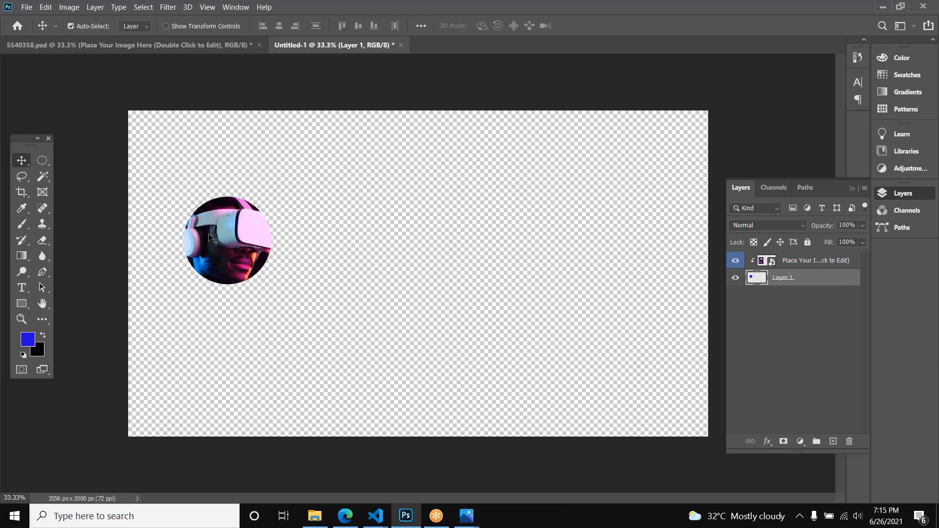
Step: Enlarge the clipping circle proportionally about its center to about 762 px across, and nudge the photo slightly inside it
key("ctrl")
key("ctrl+t")
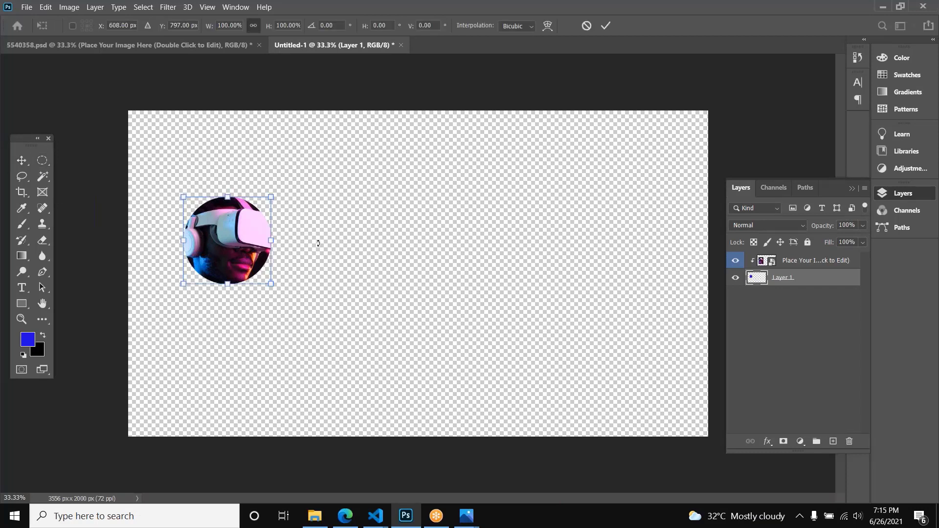
left_click_drag(271, 283, 281, 305)
key("Return")
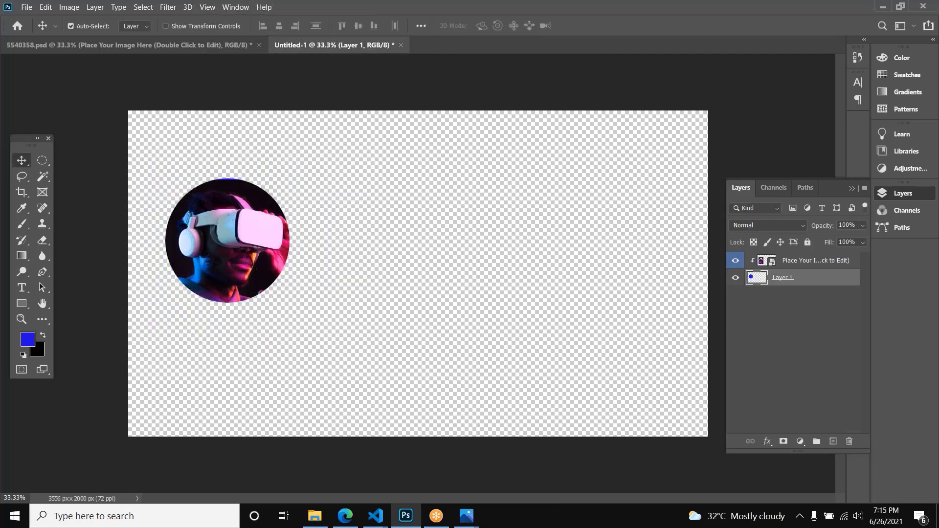
mouse_move(257, 242)
left_mouse_down()
mouse_move(245, 242)
mouse_move(265, 236)
mouse_move(257, 243)
left_mouse_up()
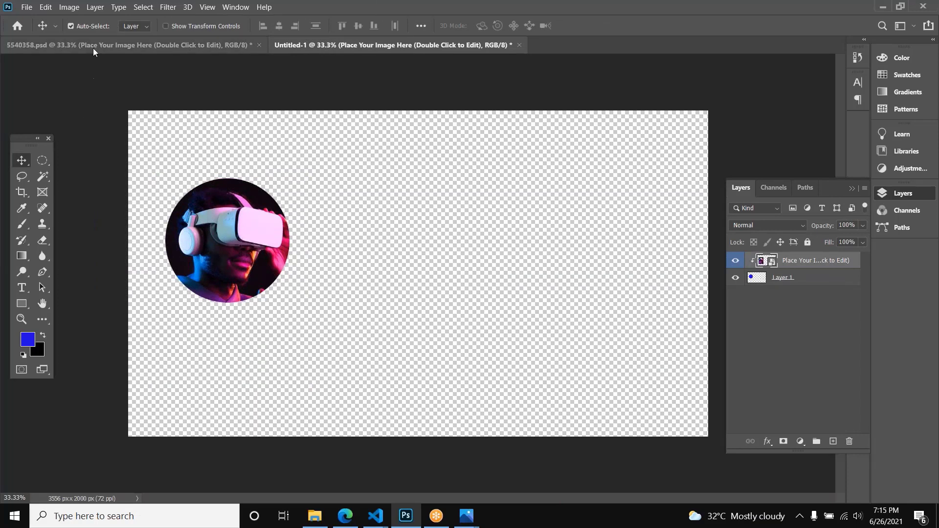
Step: Trim the canvas on all four sides based on transparent pixels
left_click(68, 7)
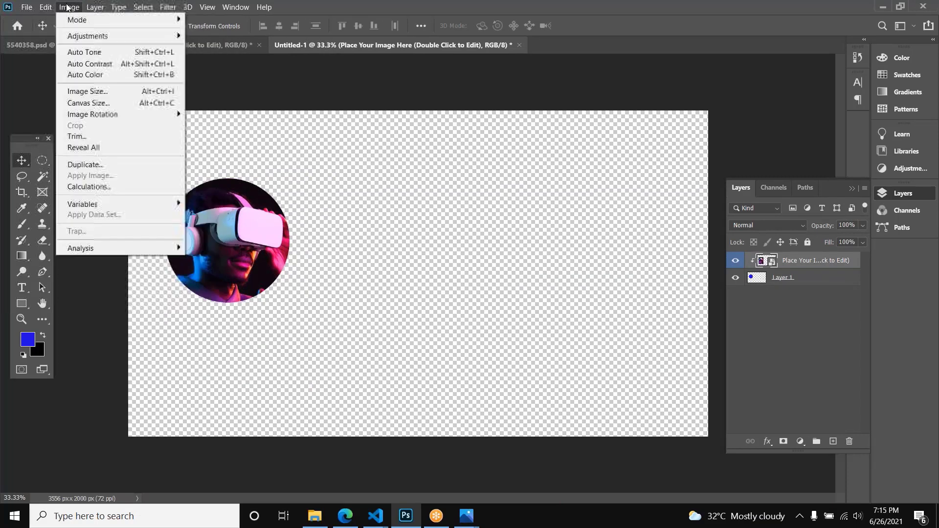
left_click(76, 135)
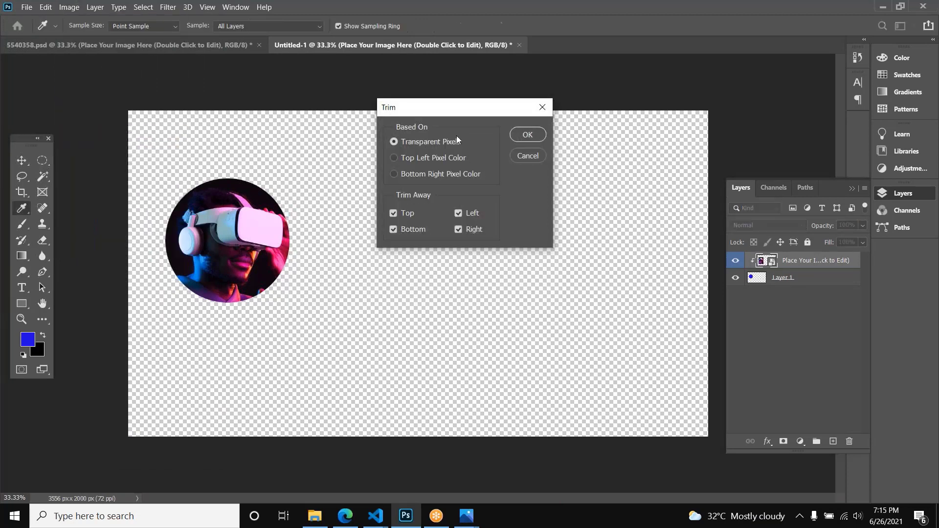
left_click(519, 139)
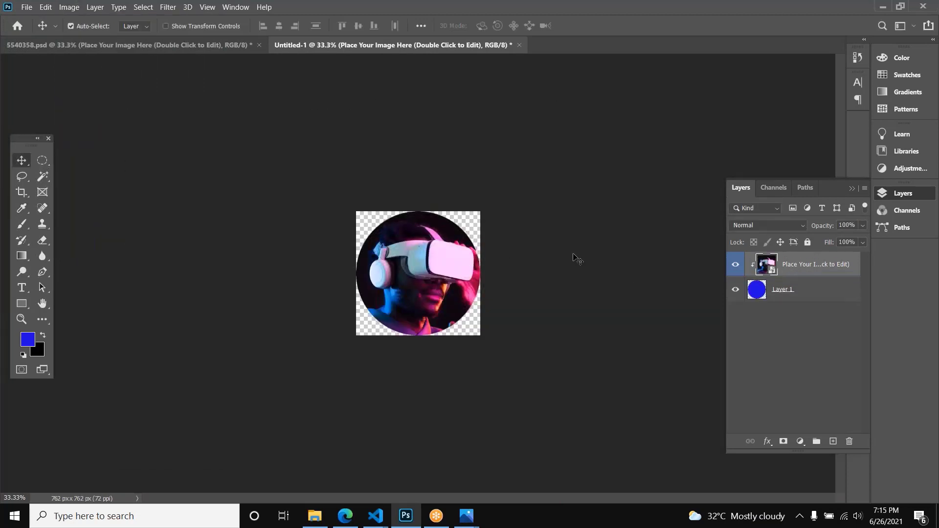
Step: Export the trimmed circular image for web with the JPEG High preset at quality 60
key("ctrl+alt+shift+s")
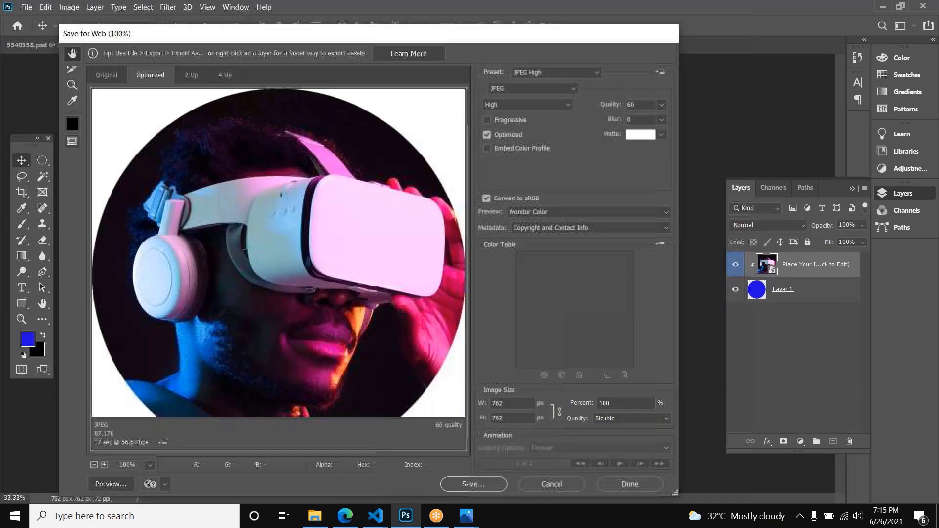
scroll(366, 251, "down", 2)
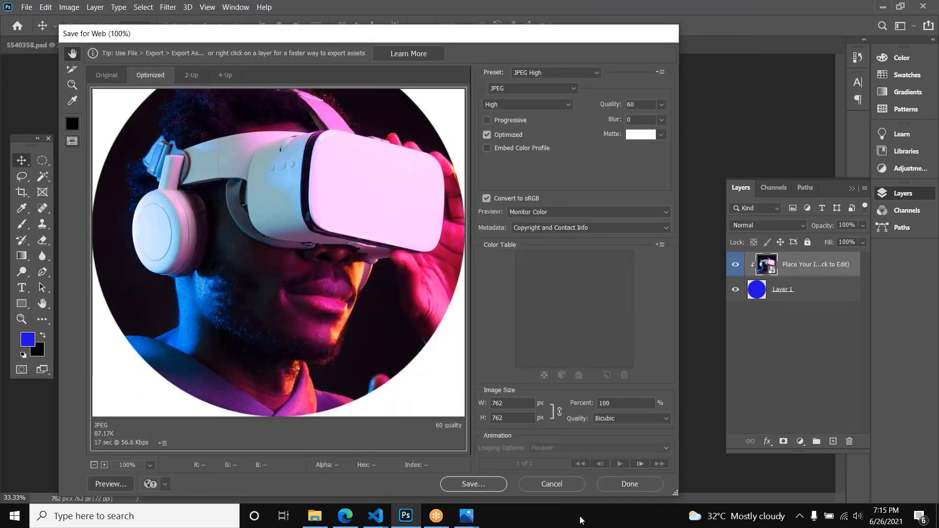
left_click(473, 485)
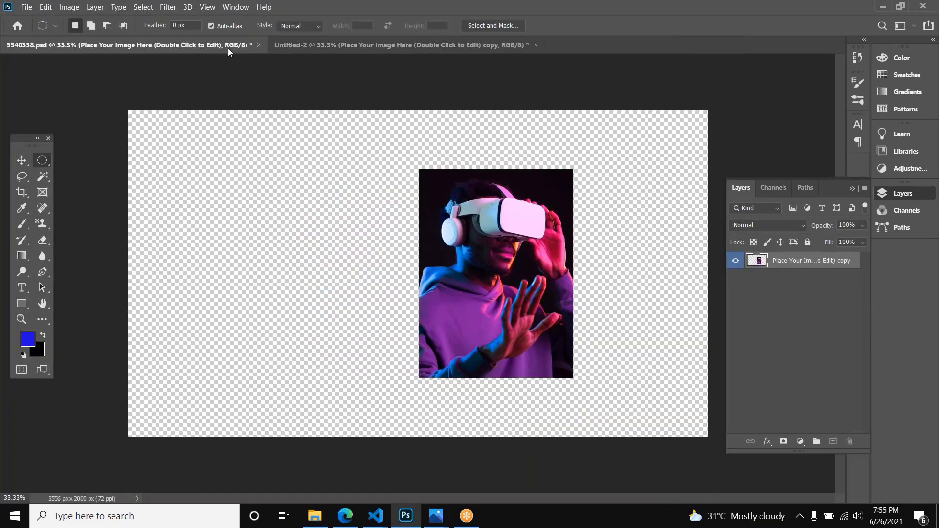
Step: View the VR banner design in 5540358.psd, and with the Move tool bring the photo in Untitled-2 near the canvas center
left_click(228, 48)
left_click(36, 163)
left_click(22, 161)
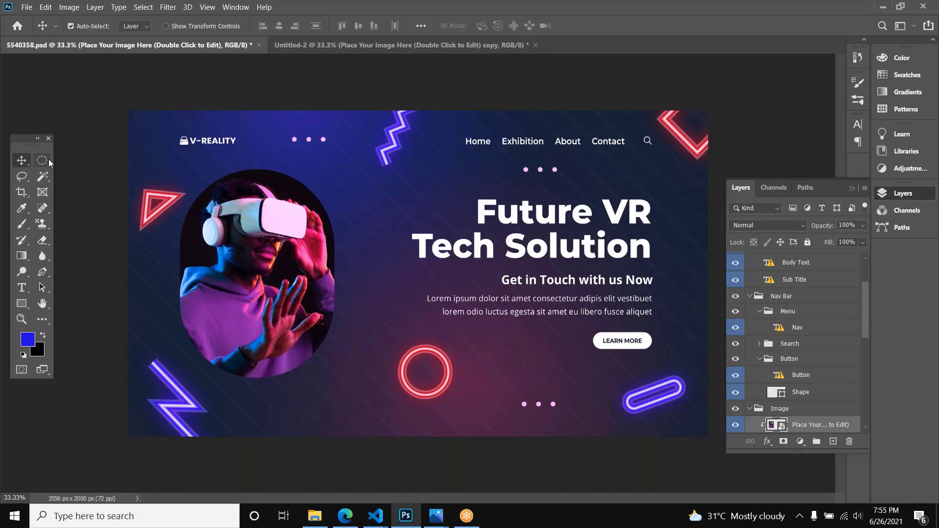
left_click(305, 42)
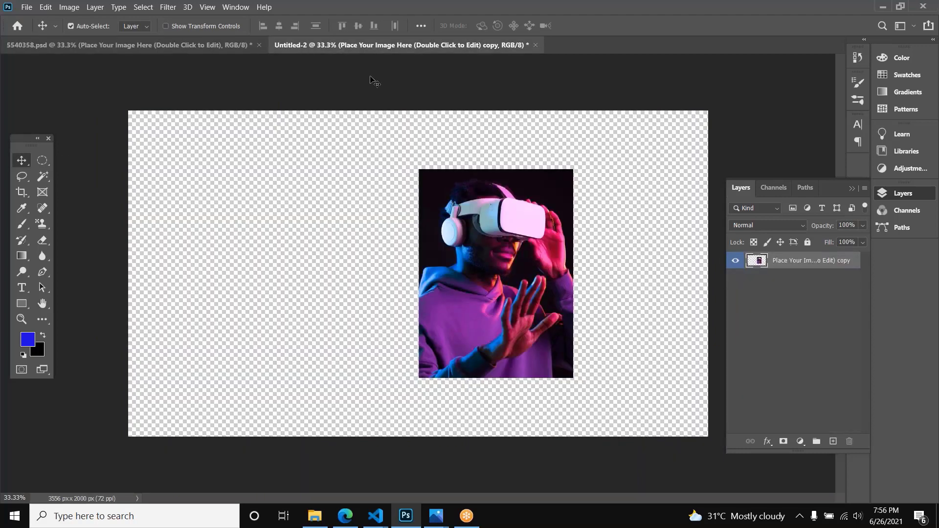
left_click_drag(499, 196, 414, 208)
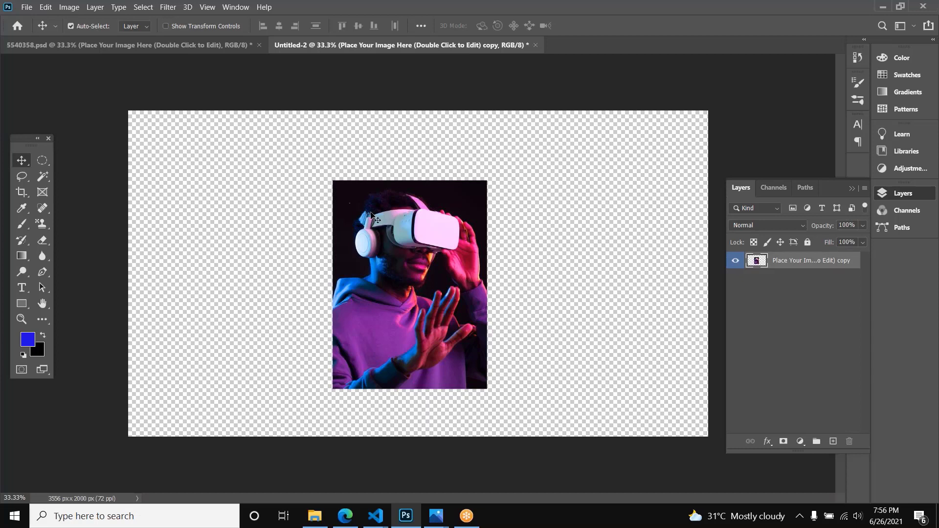
Step: Undo the photo's last moves, check its Free Transform bounds, and shift the photo horizontally toward the canvas center
left_click_drag(370, 211, 337, 220)
key("ctrl+z")
key("ctrl+z")
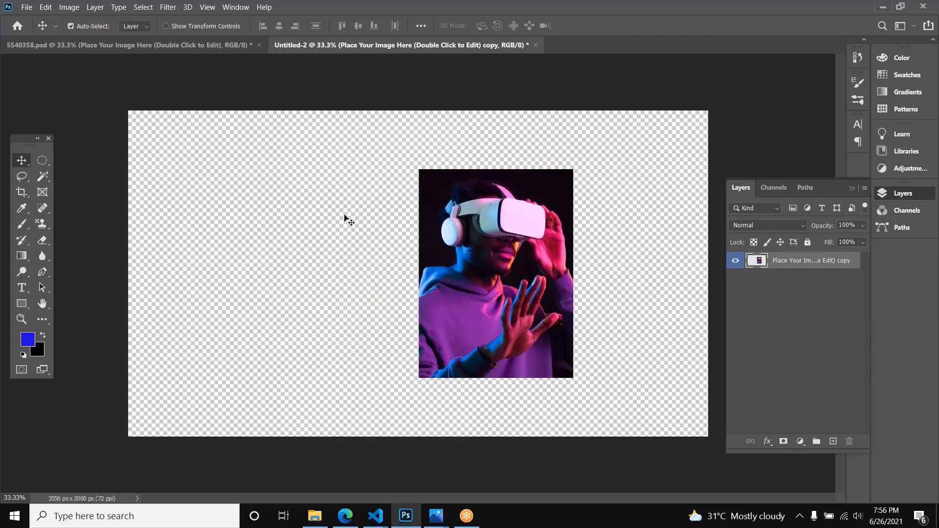
key("ctrl+t")
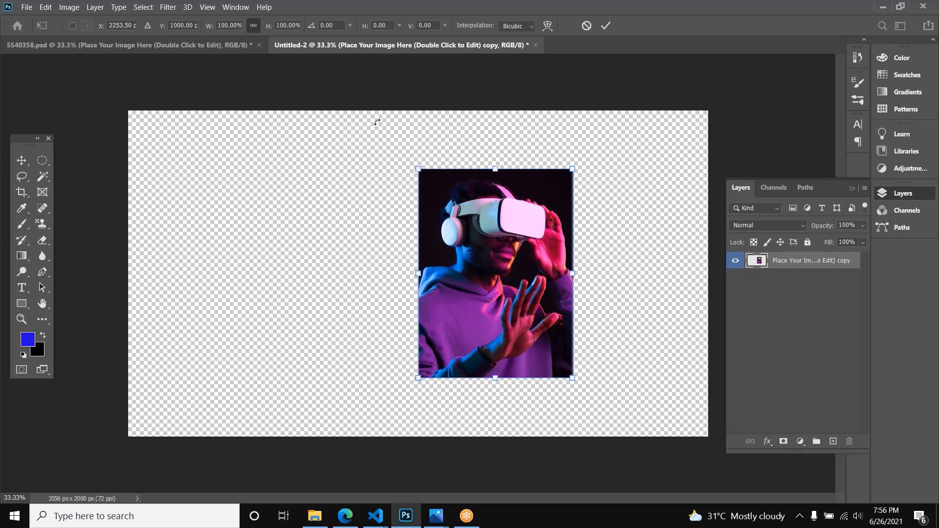
key("Return")
left_click_drag(503, 212, 414, 211)
Step: Select the entire canvas, and try moving the photo by hand inside the selection, undoing each trial move
key("ctrl+a")
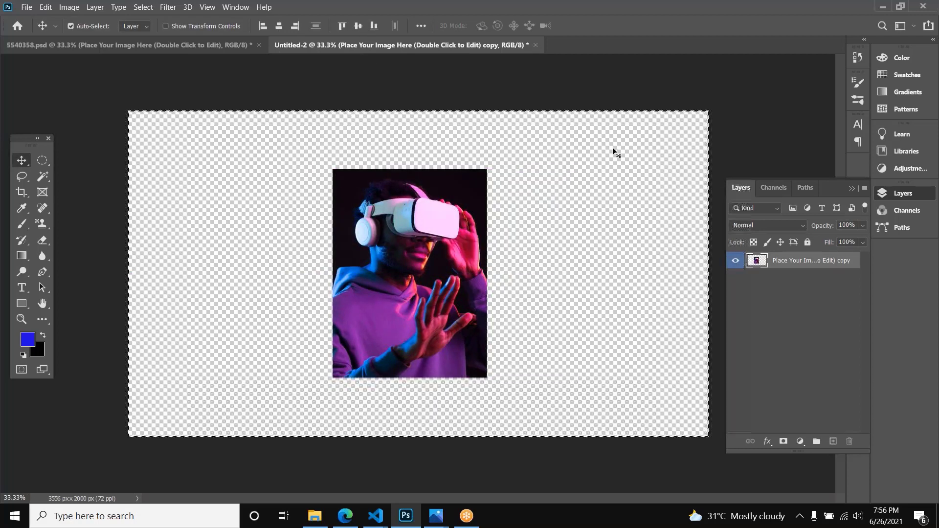
key("ctrl+d")
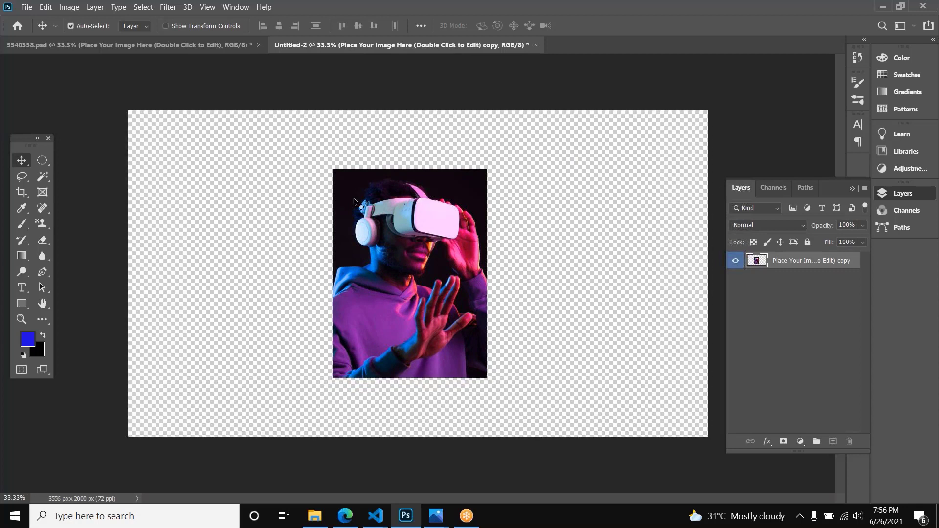
key("ctrl+a")
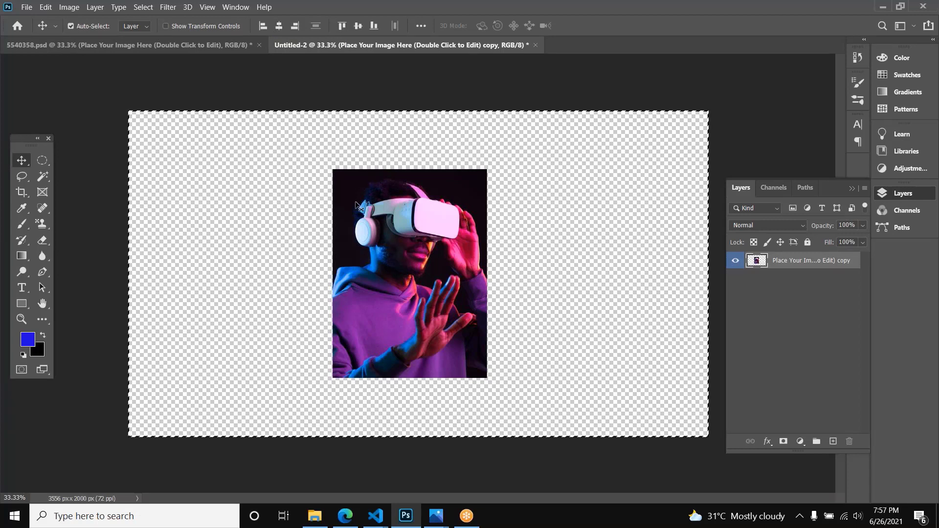
left_click_drag(409, 215, 436, 263)
key("ctrl+z")
left_click_drag(430, 226, 347, 227)
key("ctrl+z")
key("ctrl+z")
Step: Align the photo to the canvas's bottom edge, vertical center and top edge in turn, ending at the vertical center
left_click(369, 26)
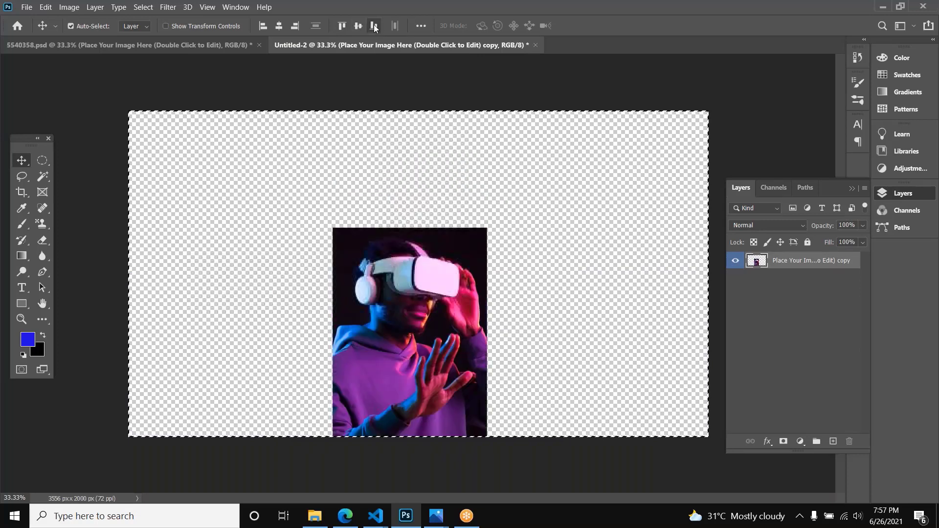
left_click(358, 28)
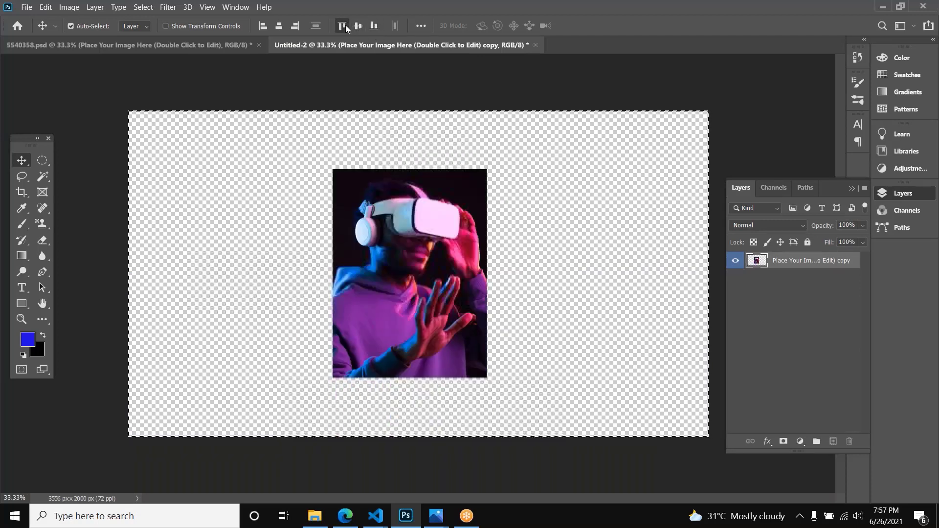
left_click(344, 25)
left_click(356, 26)
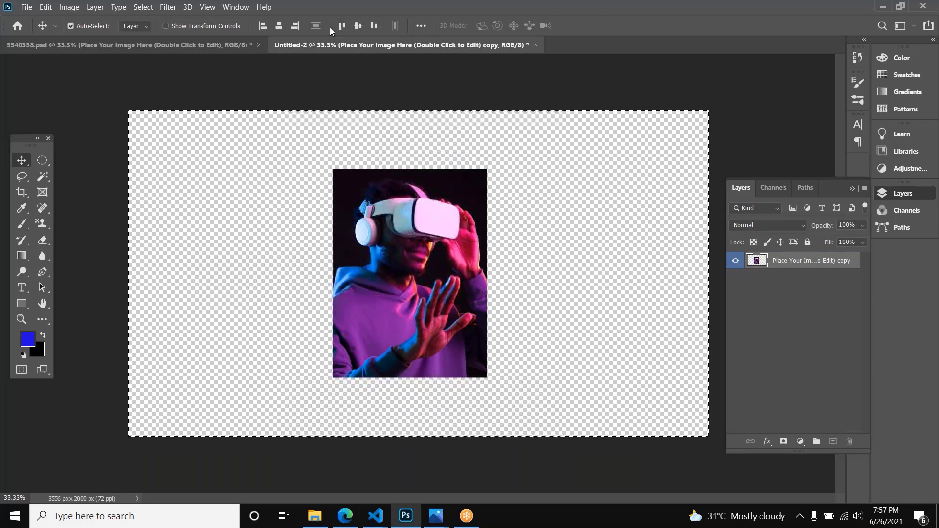
Step: Try the photo against the canvas's right edge, left edge, horizontal center and bottom edge, ending in the top-right corner
left_click(299, 28)
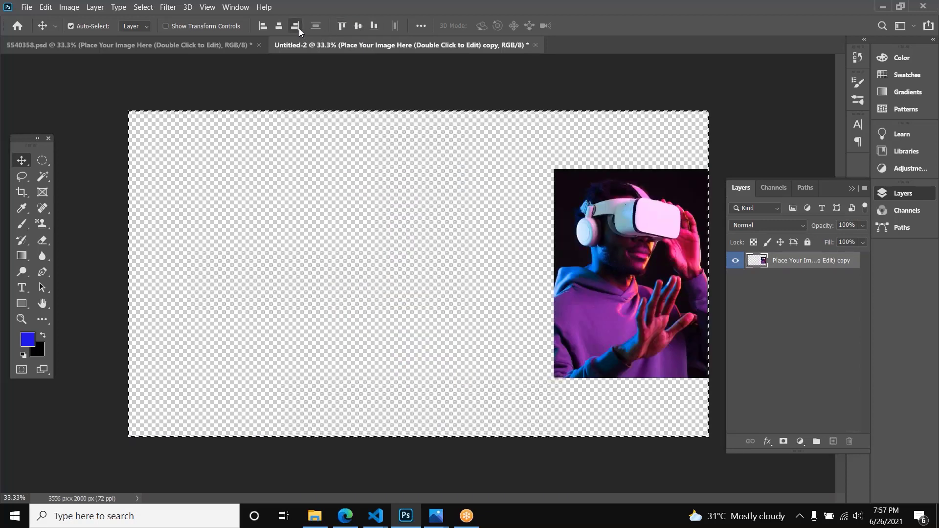
left_click(266, 28)
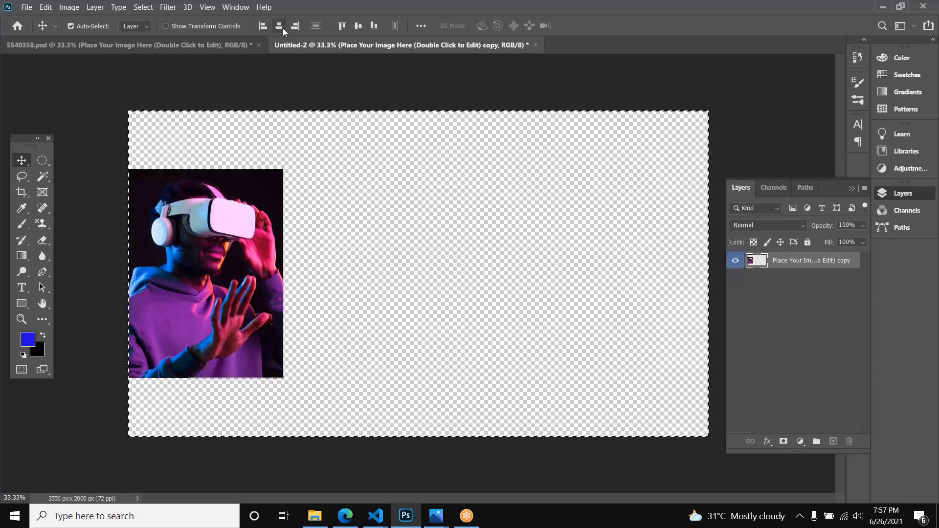
left_click(293, 27)
left_click(282, 25)
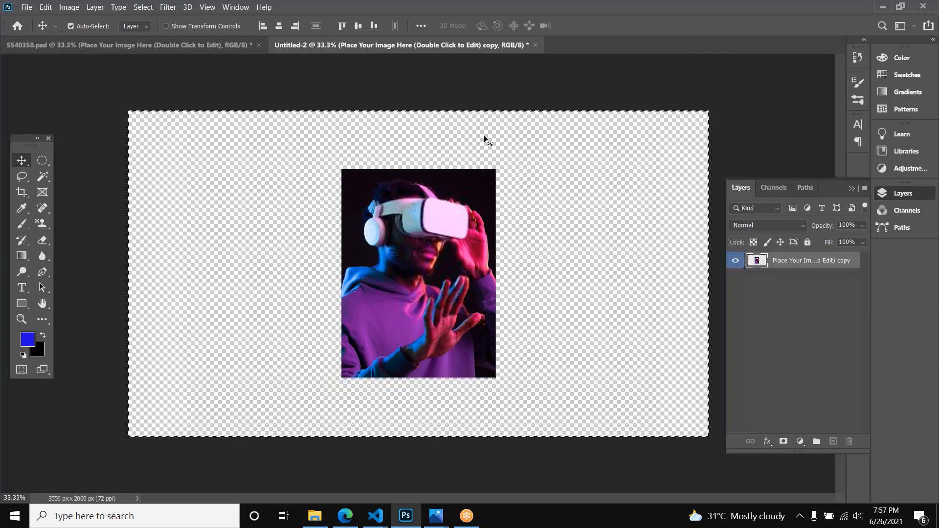
left_click(373, 25)
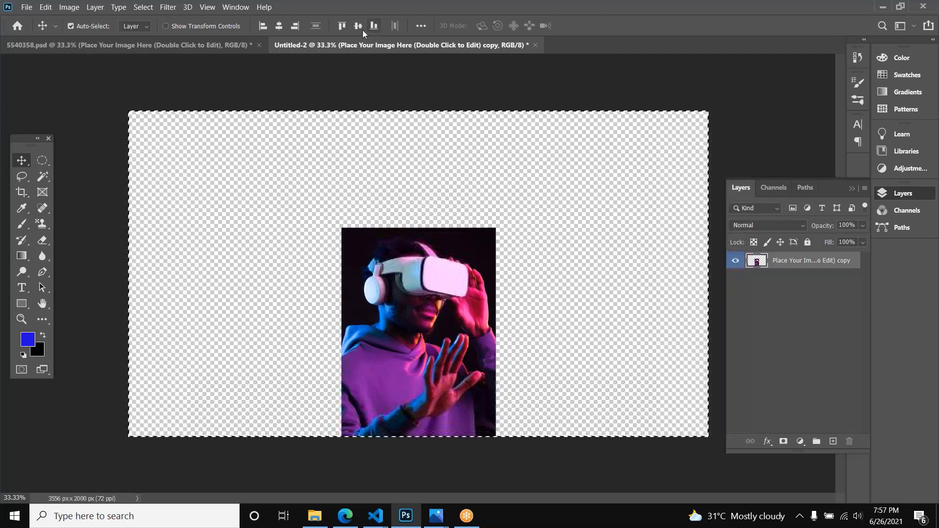
left_click(342, 27)
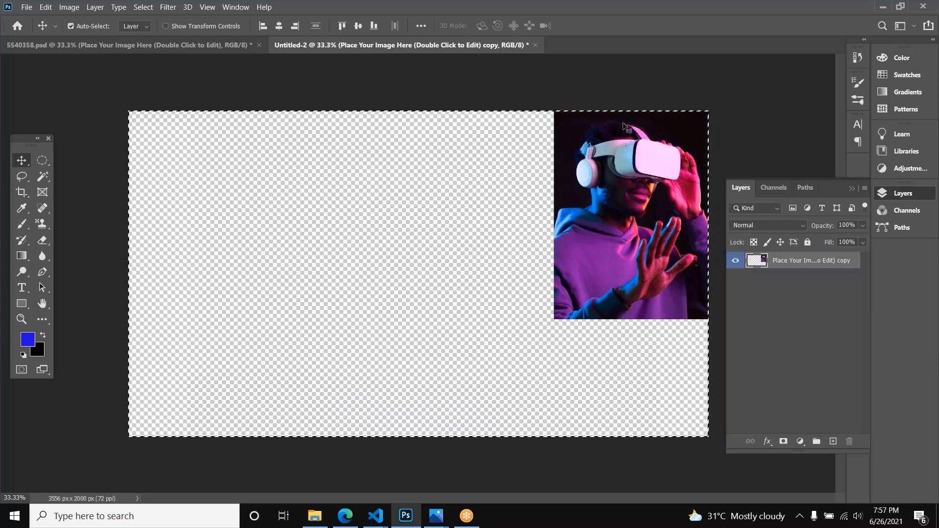
Step: Reselect the entire canvas and align the photo to its horizontal and vertical center, trying the bottom edge in between
key("ctrl+d")
key("ctrl+a")
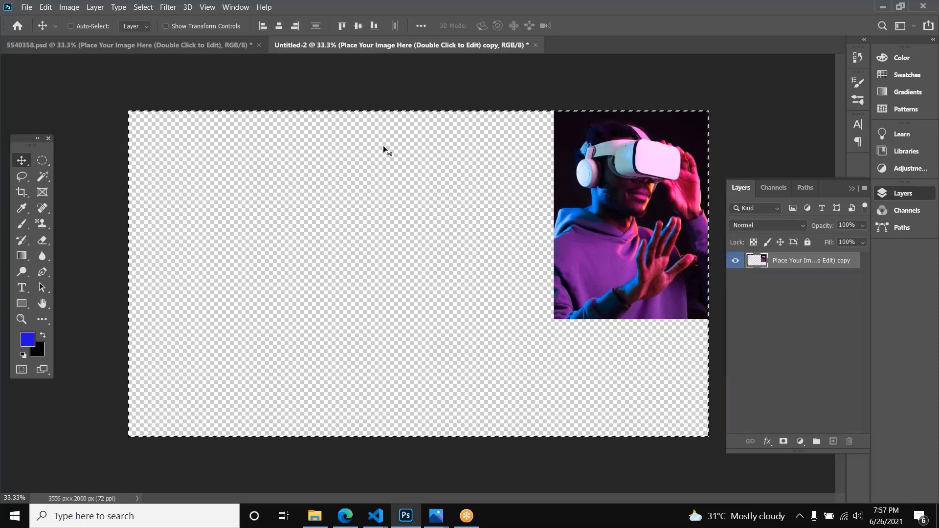
key("ctrl+shift+h")
key("ctrl+shift+b")
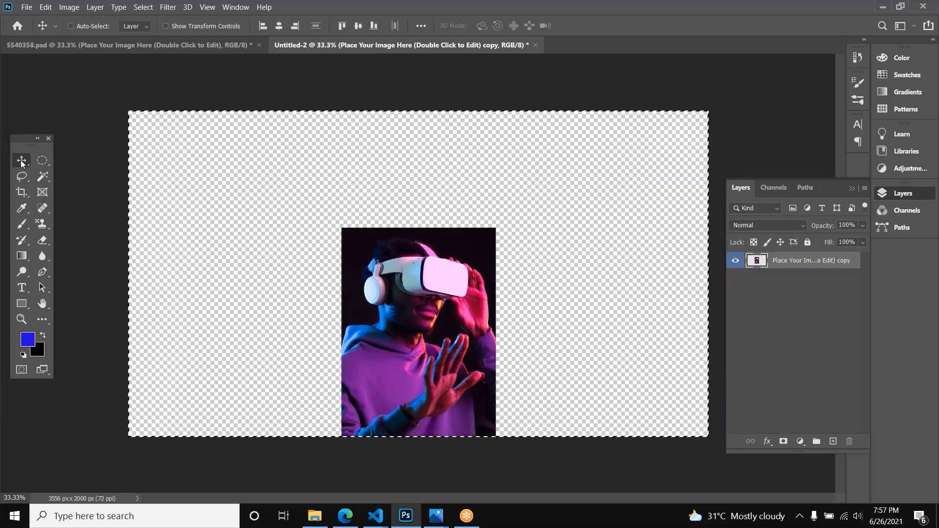
key("ctrl+shift+v")
Step: With the Lasso tool active, offset the selection outline about 342 px across and 372 px down, and clear the selection
left_click(25, 175)
left_click_drag(174, 166, 236, 229)
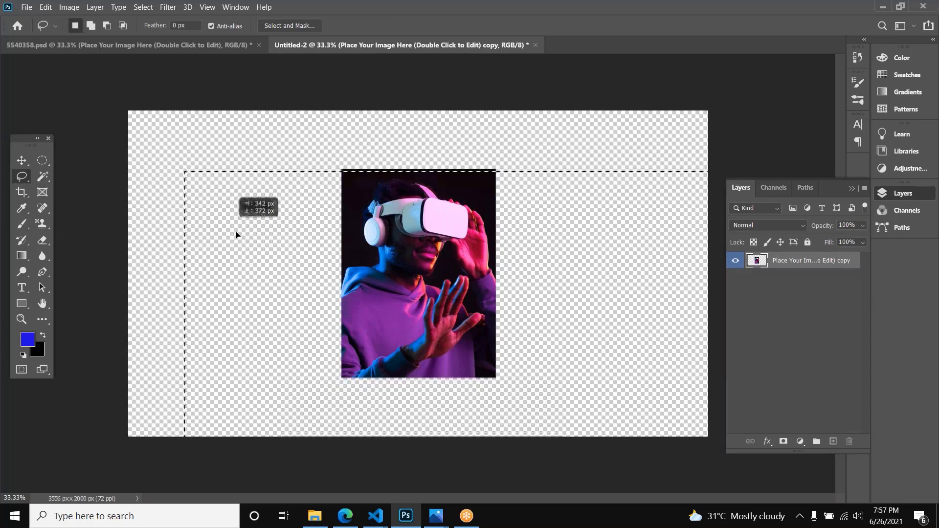
key("ctrl+d")
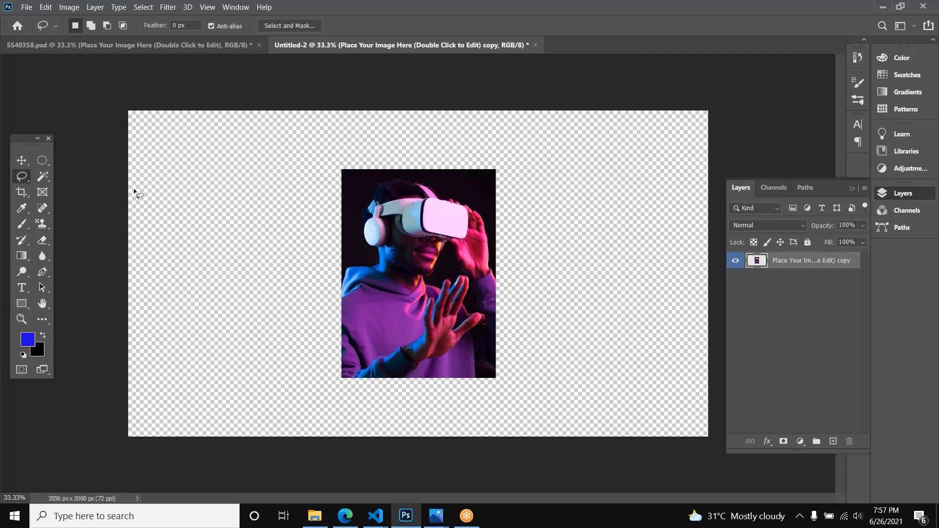
Step: Draw a freehand Lasso selection in the empty area left of the photo, and clear it
mouse_move(213, 174)
left_mouse_down()
mouse_move(256, 311)
mouse_move(197, 361)
mouse_move(155, 198)
mouse_move(186, 170)
left_mouse_up()
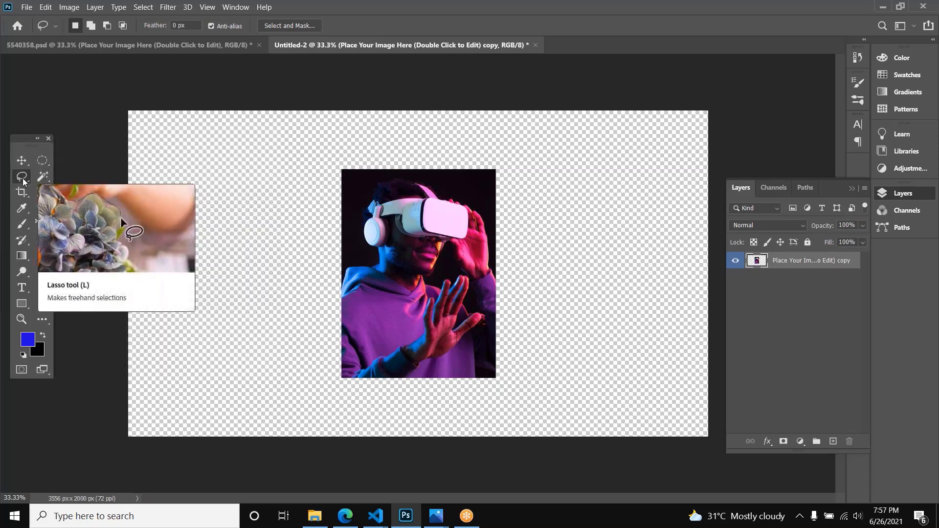
left_click(250, 173)
mouse_move(262, 225)
left_mouse_down()
mouse_move(267, 332)
mouse_move(177, 258)
mouse_move(246, 160)
left_mouse_up()
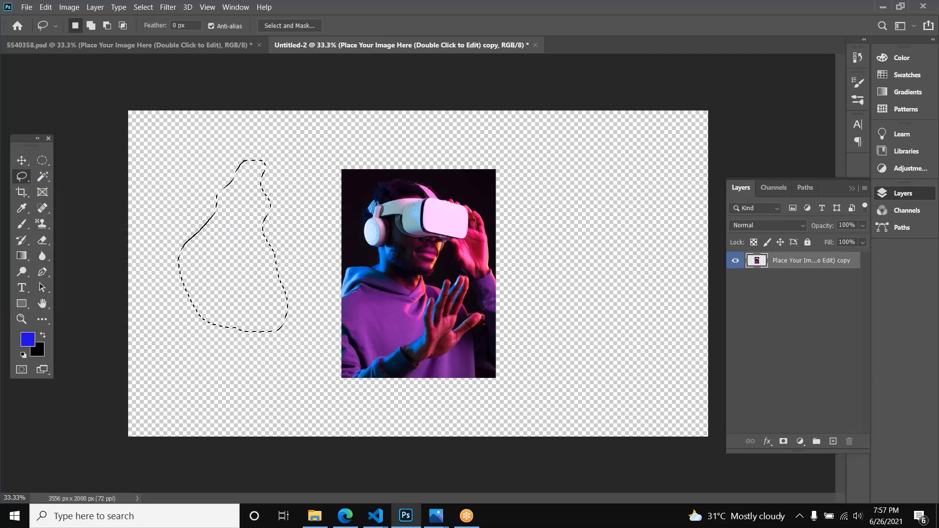
left_click(152, 186)
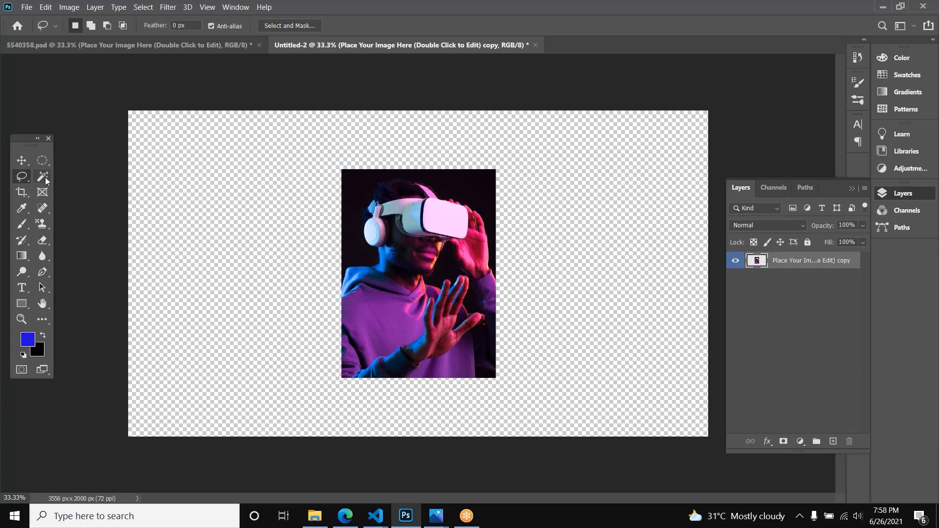
Step: Use the Magic Wand to select the purple hoodie area, and replace that selection with the headset's white front panel
left_click(43, 177)
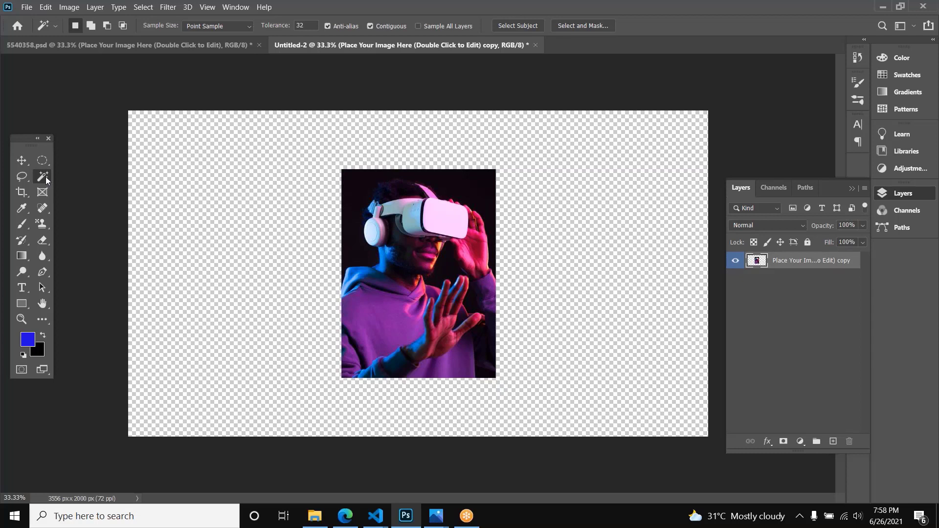
left_click(432, 219)
key("ctrl+d")
left_click(392, 320)
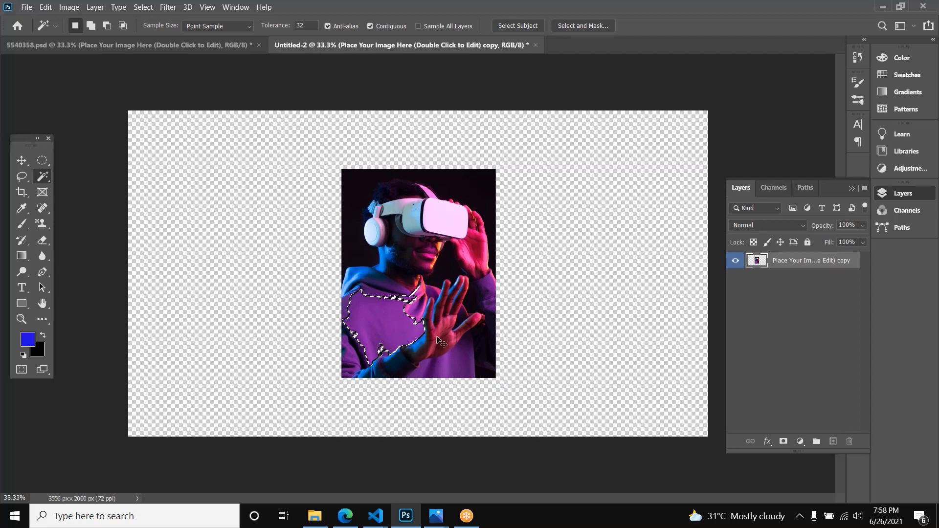
left_click(444, 225)
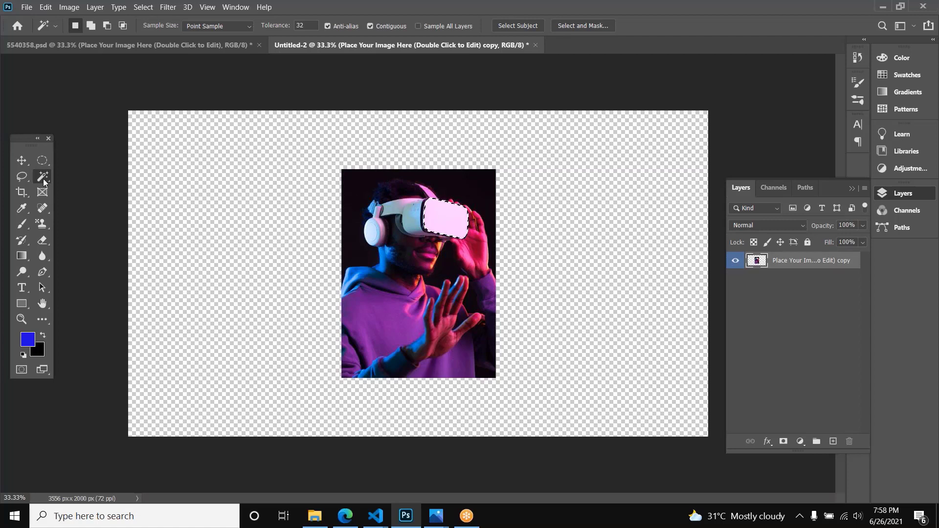
Step: Try cropping the canvas to a small area around the man's head and headset, and cancel the crop
left_click(20, 194)
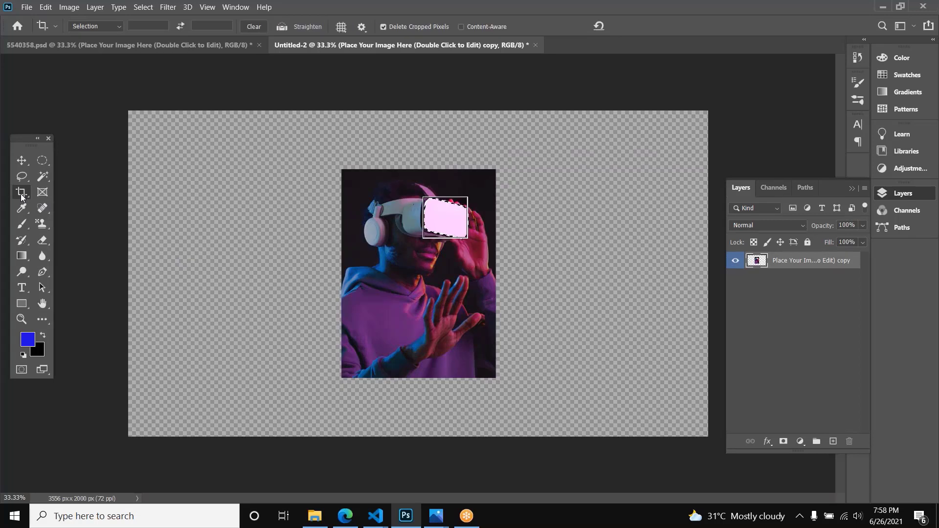
key("Escape")
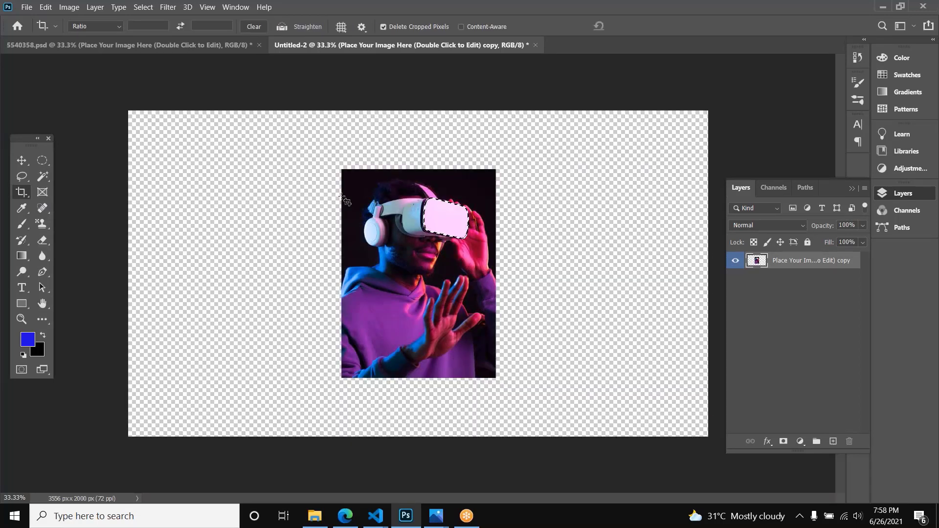
left_click_drag(358, 183, 437, 273)
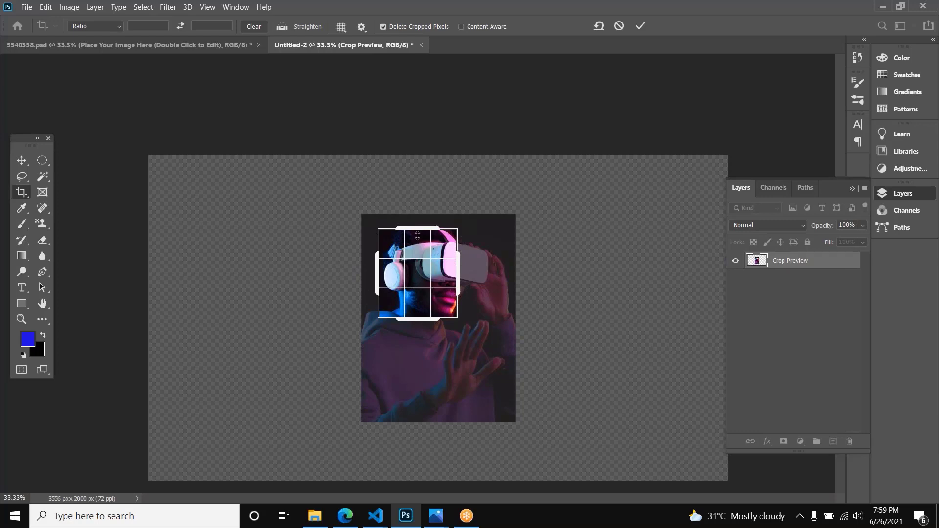
key("Escape")
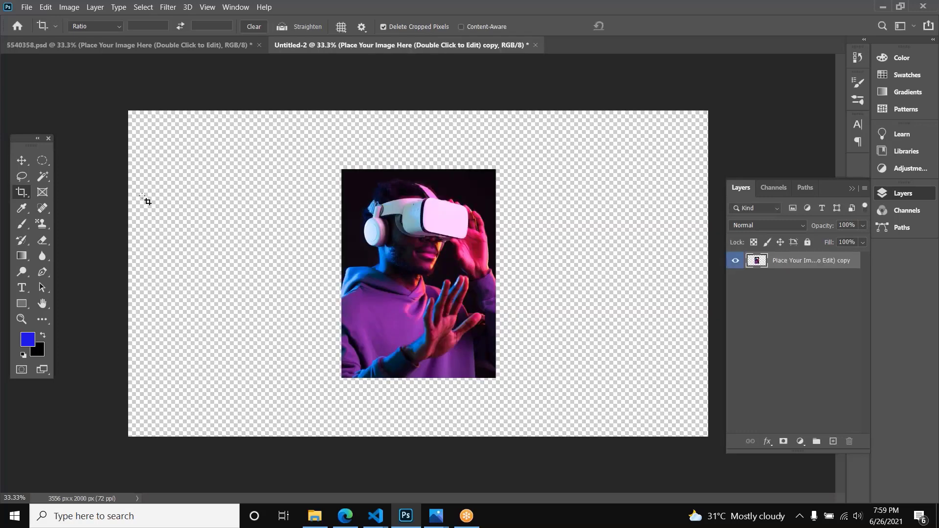
Step: Draw a rectangular placeholder frame left of the photo with the Frame tool, undo it, and draw it again slightly higher
left_click(43, 193)
left_click_drag(166, 169, 279, 300)
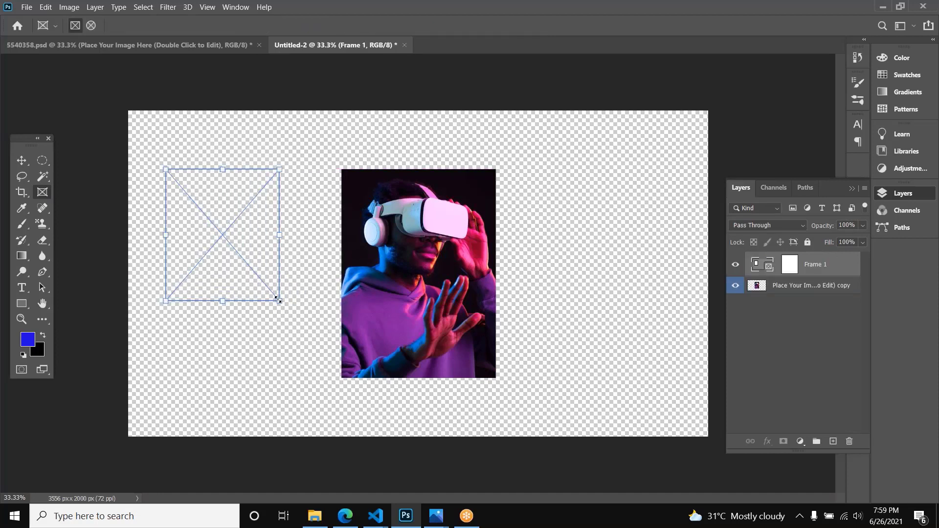
key("ctrl+z")
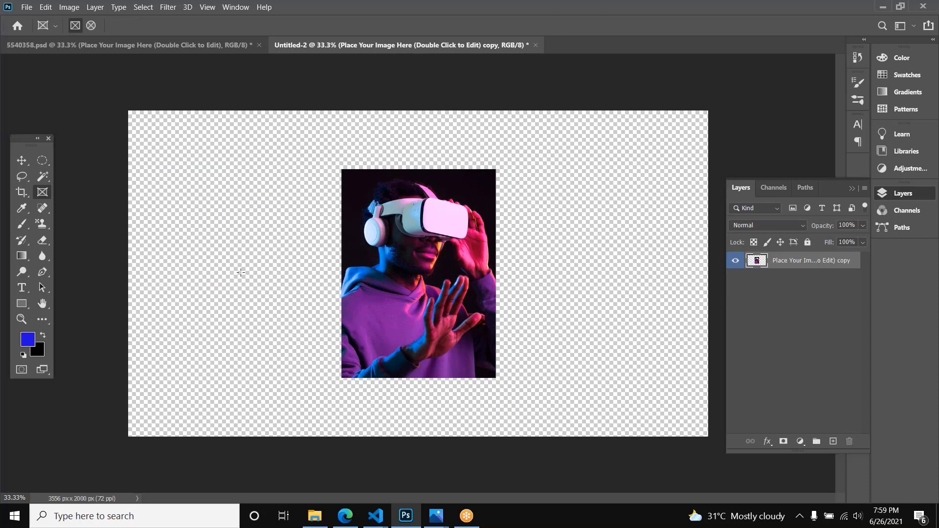
left_click_drag(181, 152, 290, 274)
Step: Place the photo inside the rectangular frame, adjust its position there, and undo the framing
key("v")
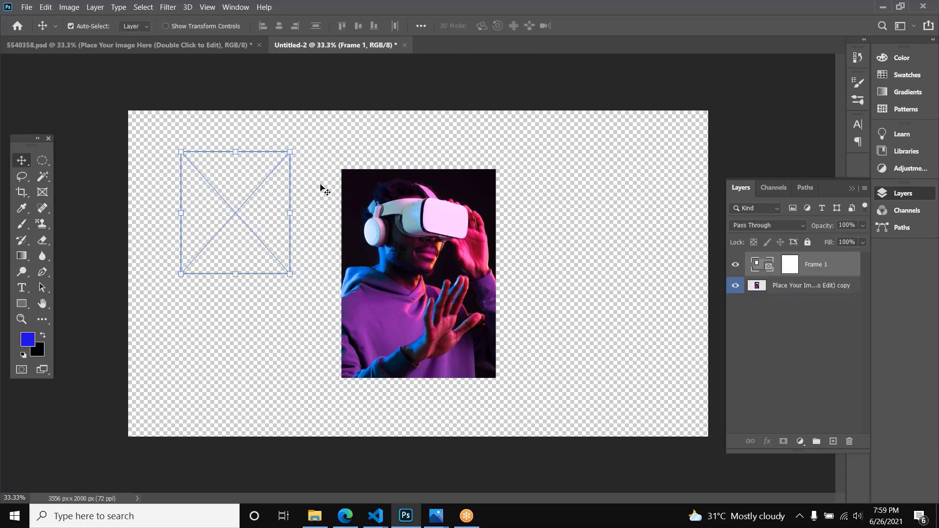
left_click_drag(354, 211, 172, 173)
left_click_drag(262, 176, 264, 184)
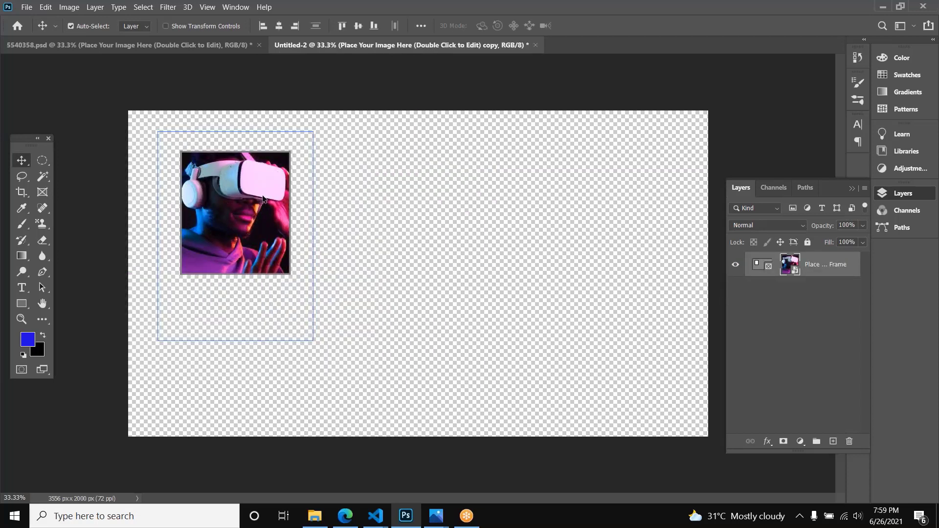
key("ctrl+z")
key("ctrl+z")
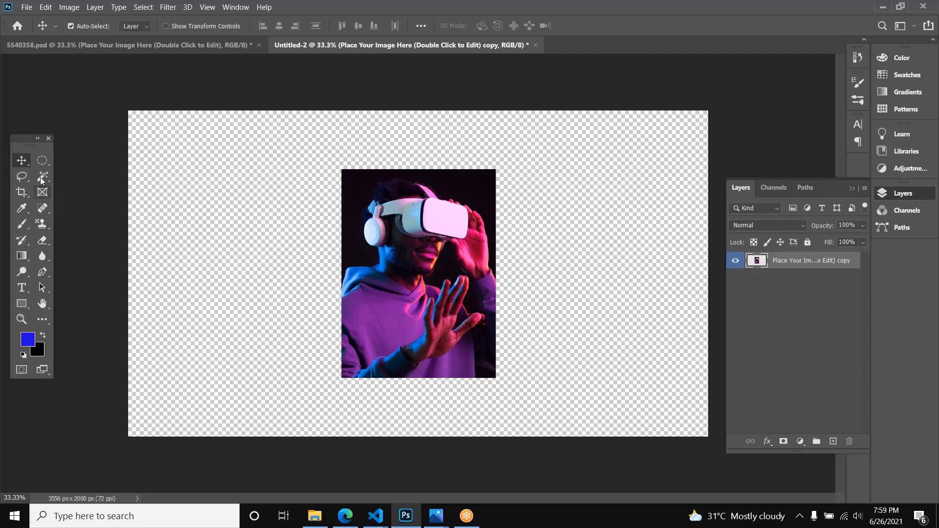
Step: Try cropping the canvas to a wide rectangle around the upper part of the photo
left_click(22, 191)
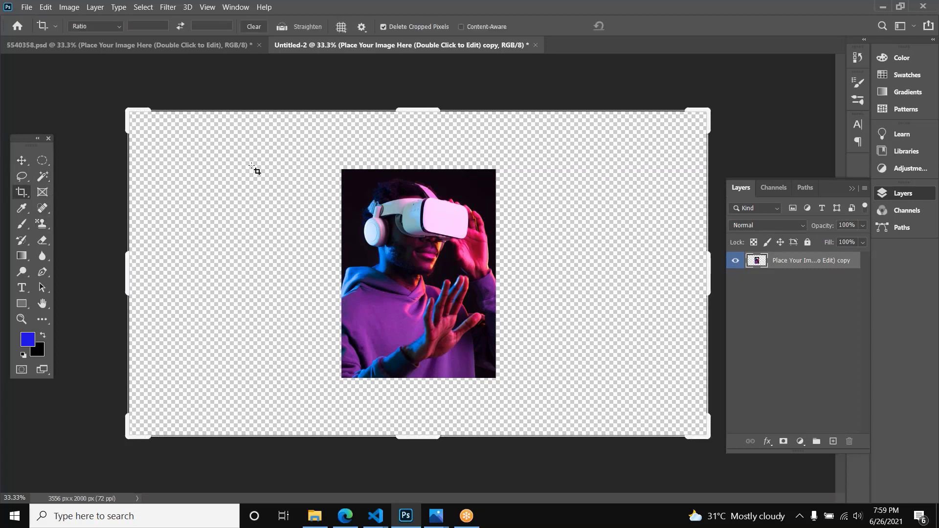
left_click_drag(251, 169, 550, 304)
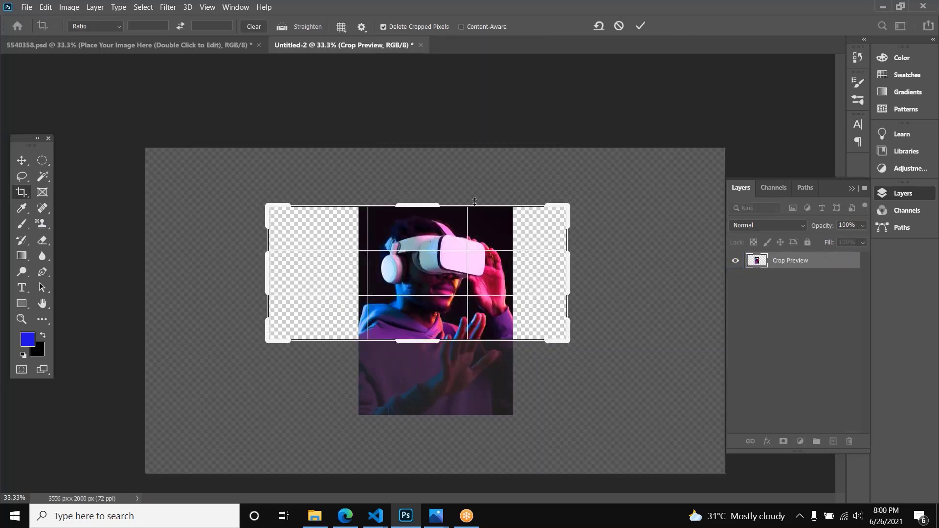
key("Return")
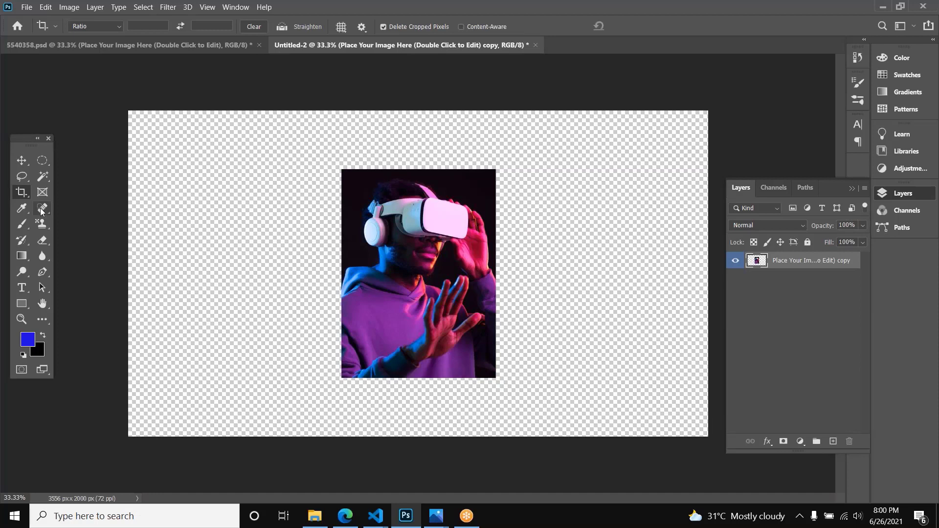
Step: Switch to the Brush tool and reset the foreground and background colors to default black and white
left_click(22, 224)
key("d")
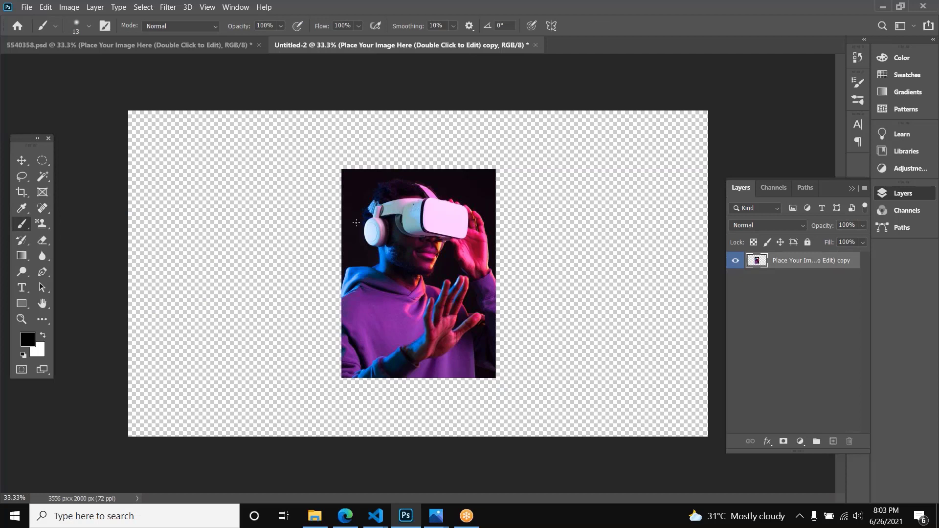
Step: Try freehand black brush strokes on the empty canvas left of the photo, and undo them
left_click_drag(218, 170, 261, 249)
left_click_drag(226, 303, 266, 269)
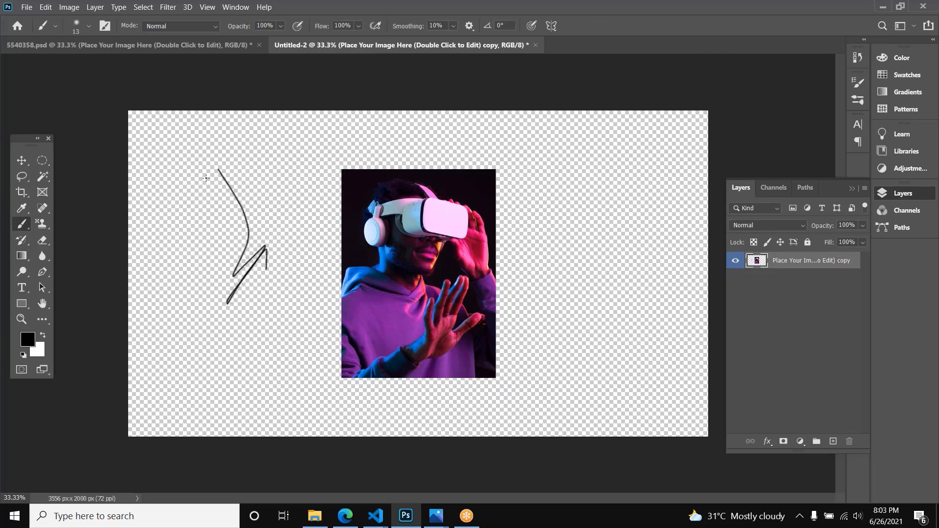
key("ctrl+z")
key("ctrl+z")
left_click(55, 26)
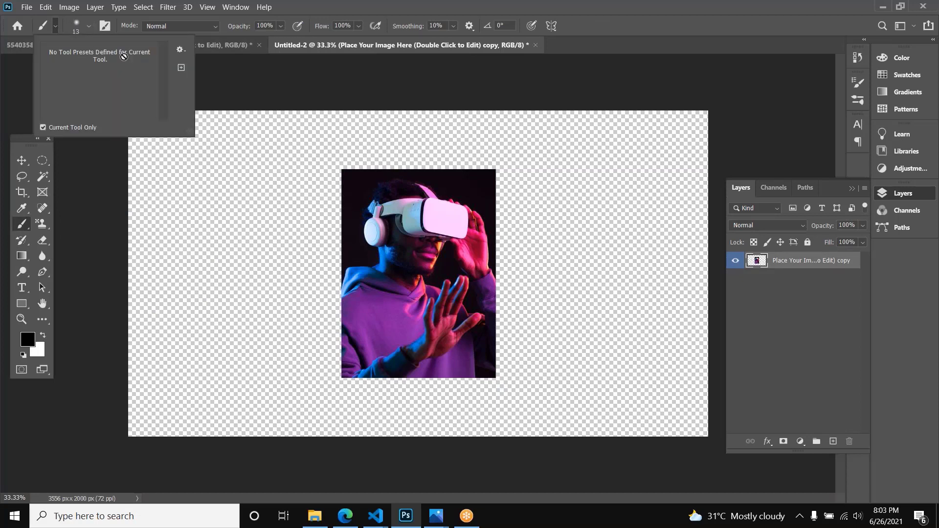
key("ctrl+z")
key("ctrl+z")
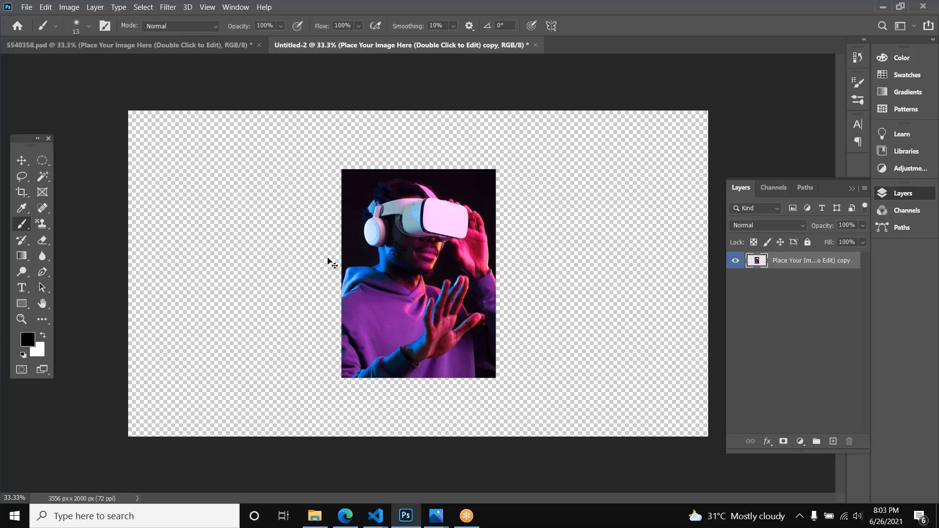
key("v")
left_click_drag(228, 220, 372, 326)
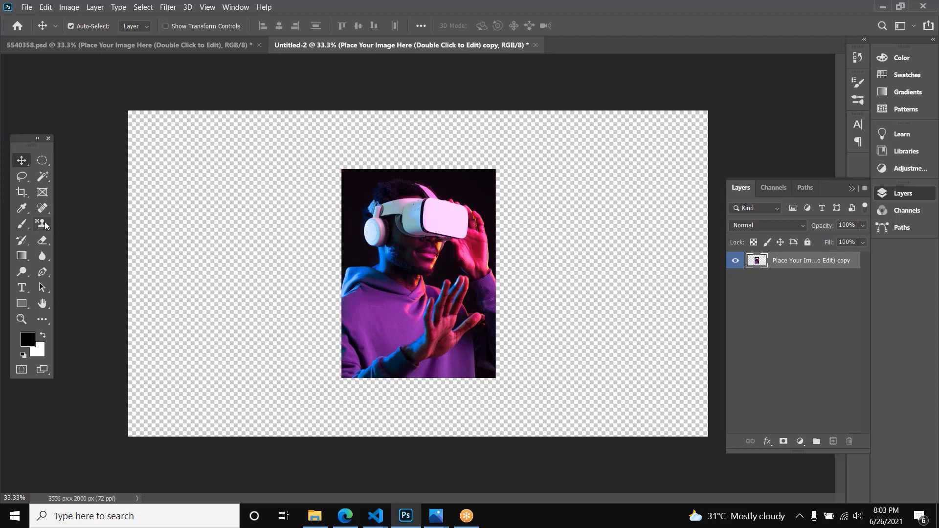
key("b")
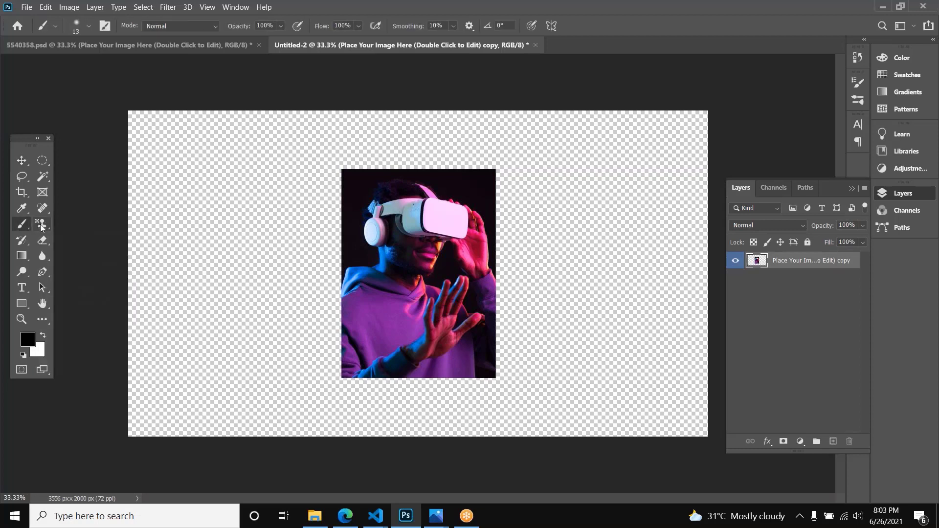
Step: Try erasing a wide band across the middle of the photo with an enlarged Eraser, and undo the erasing
left_click(49, 244)
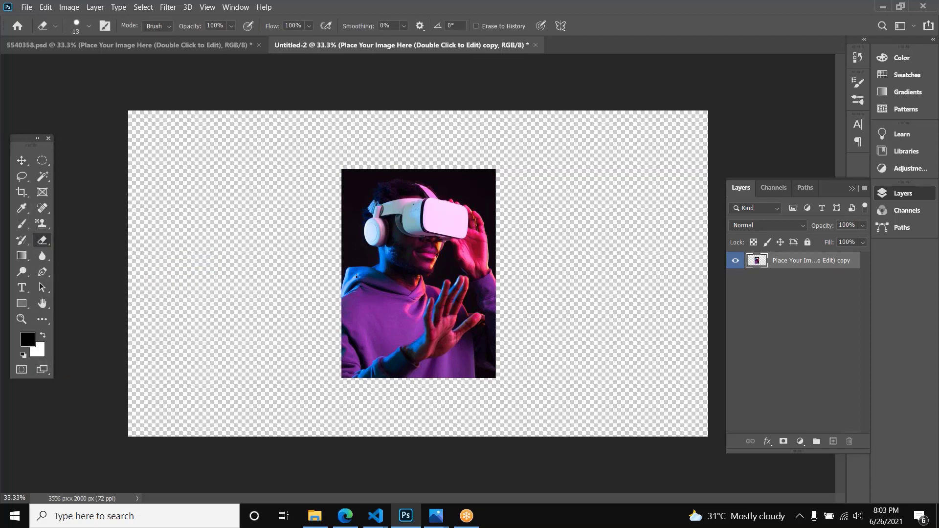
key("bracketright")
key("bracketright")
key("bracketright")
key("bracketright")
key("bracketright")
key("bracketright")
key("bracketright")
key("bracketright")
key("bracketright")
key("bracketright")
key("bracketright")
key("bracketright")
key("bracketright")
key("bracketright")
key("bracketright")
key("bracketright")
left_click(452, 300)
mouse_move(344, 303)
left_mouse_down()
mouse_move(362, 290)
mouse_move(565, 247)
left_mouse_up()
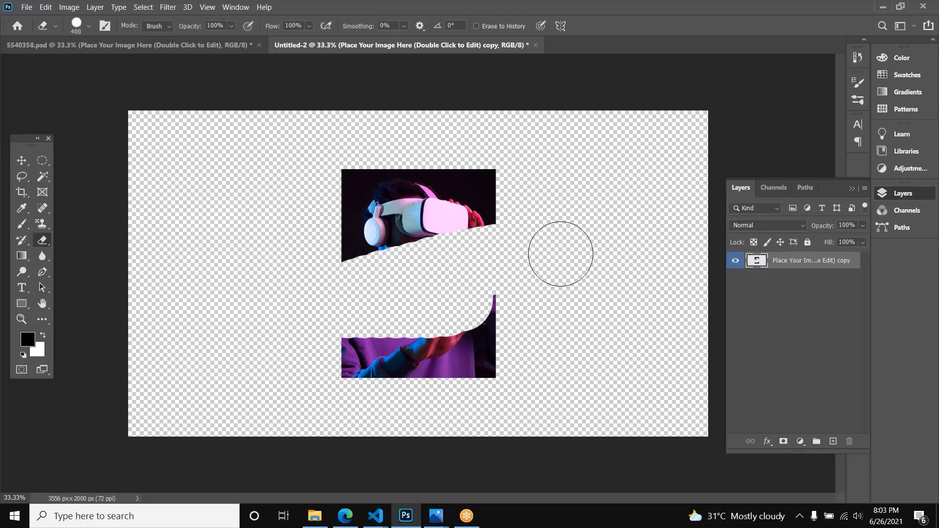
key("ctrl+z")
key("ctrl+z")
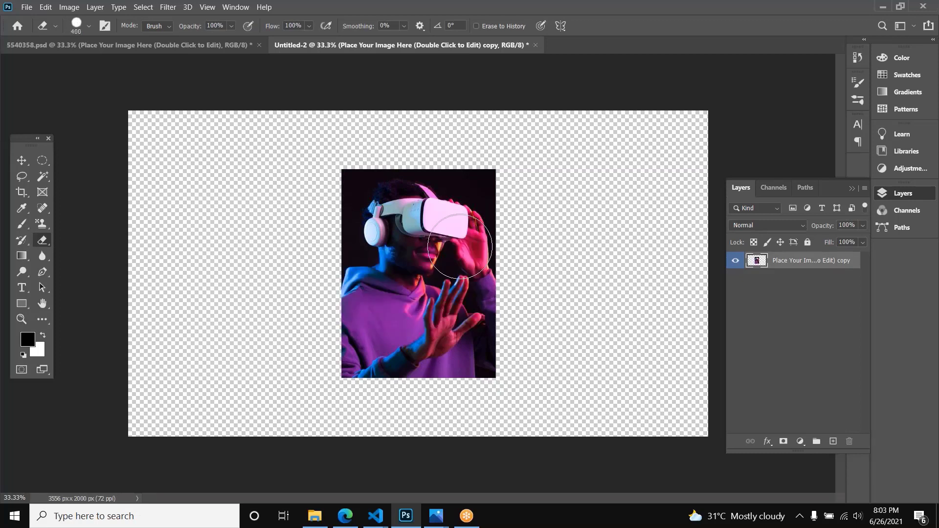
Step: Try several diagonal black-to-white gradients on the photo layer with the Gradient tool, undoing each one
left_click(23, 256)
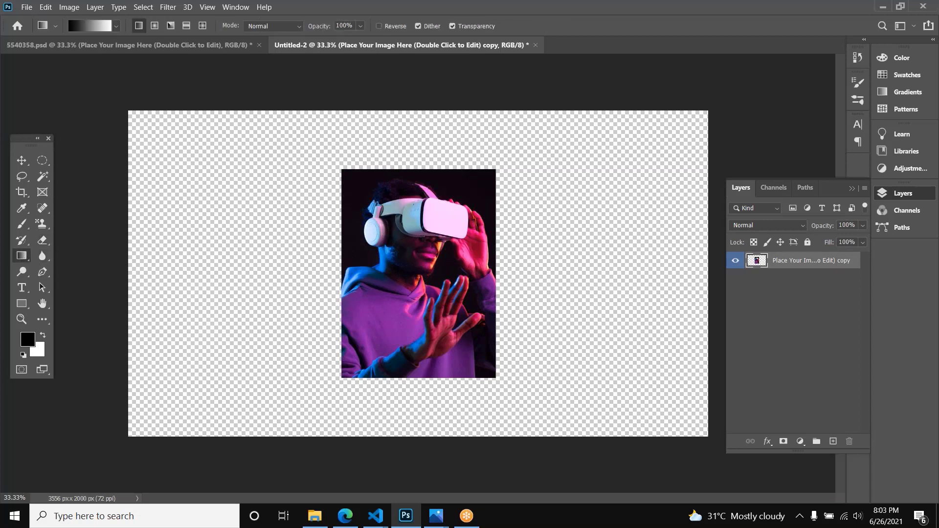
left_click_drag(194, 227, 274, 339)
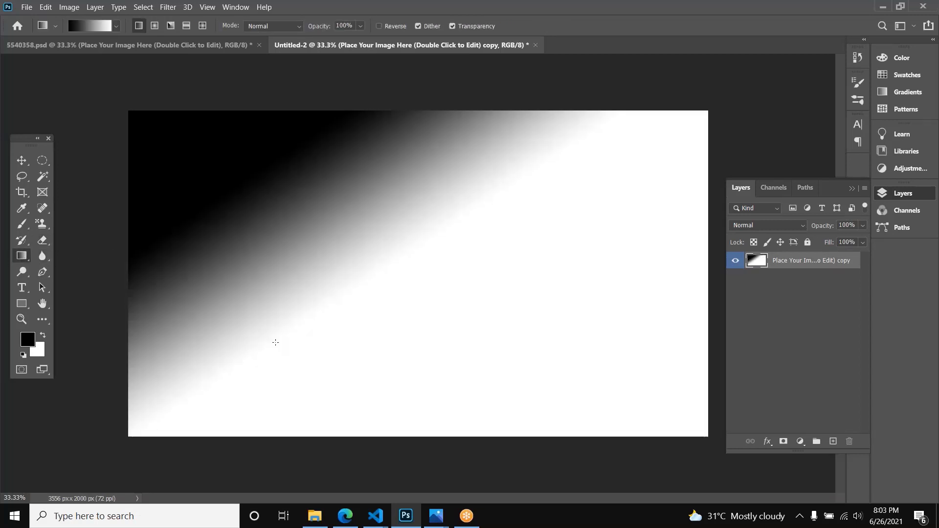
key("ctrl+z")
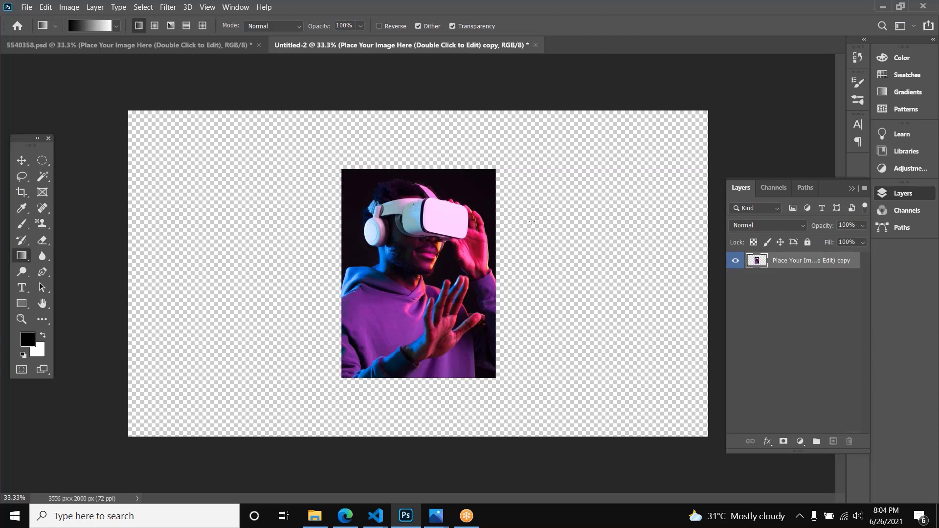
left_click_drag(247, 159, 355, 269)
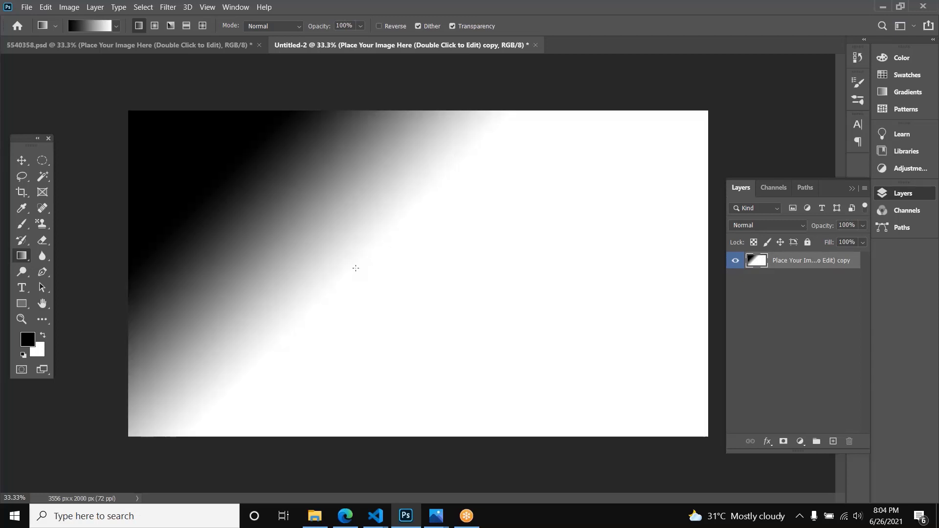
key("ctrl+z")
left_click_drag(621, 191, 469, 336)
key("ctrl+z")
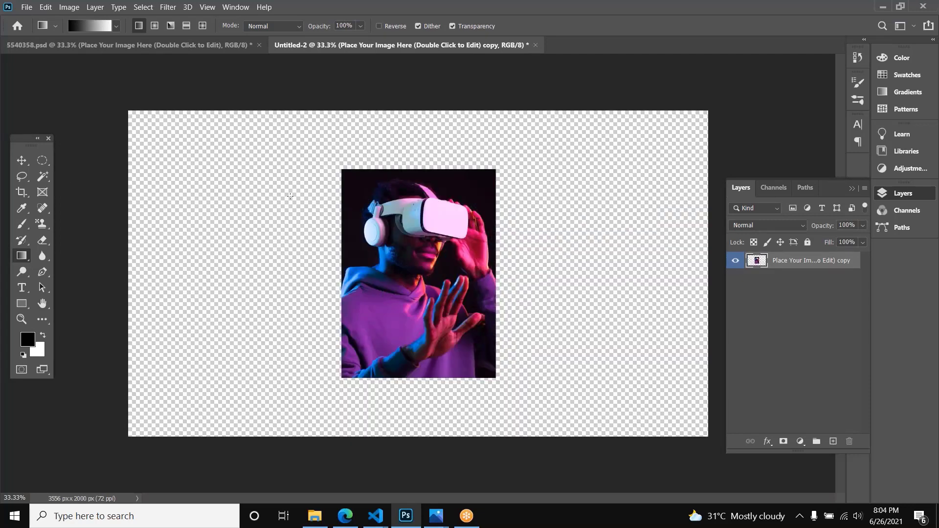
Step: Create a new empty layer above the photo layer with the default settings
key("ctrl+shift+n")
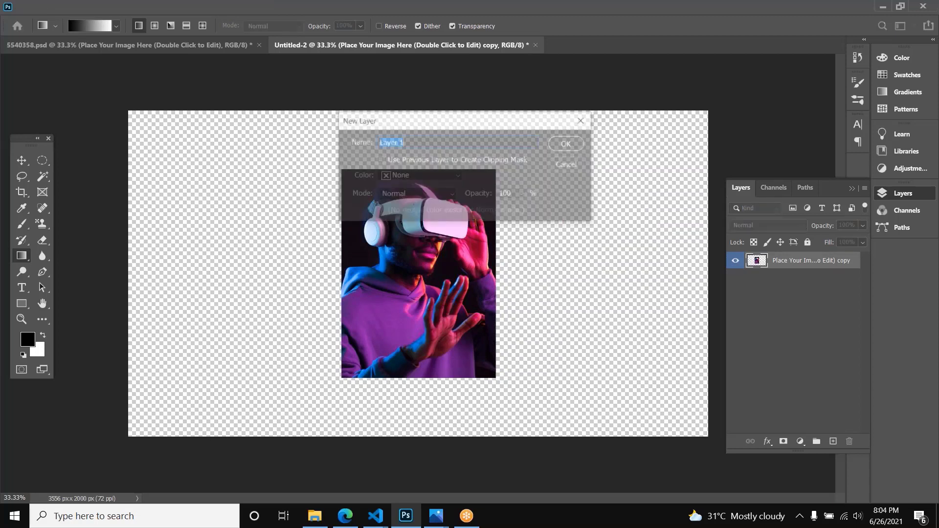
key("Return")
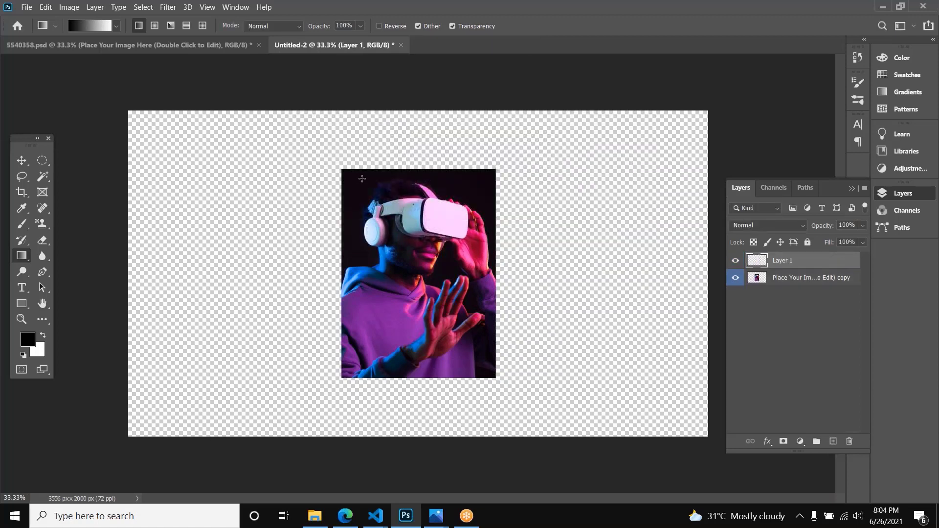
Step: Try a white background fill and a gradient on the new layer, and undo both
key("ctrl+BackSpace")
left_click_drag(377, 185, 391, 288)
left_click(95, 26)
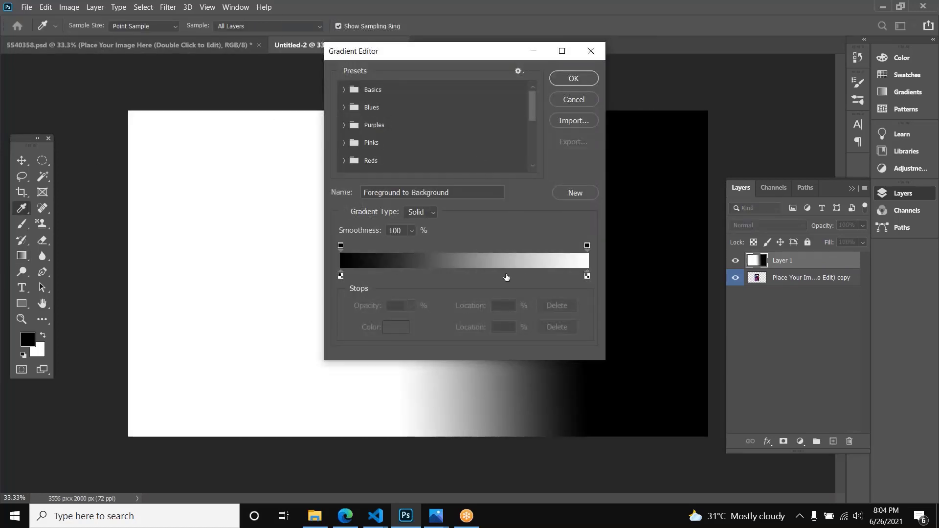
key("Return")
key("ctrl+z")
key("ctrl+z")
key("ctrl+z")
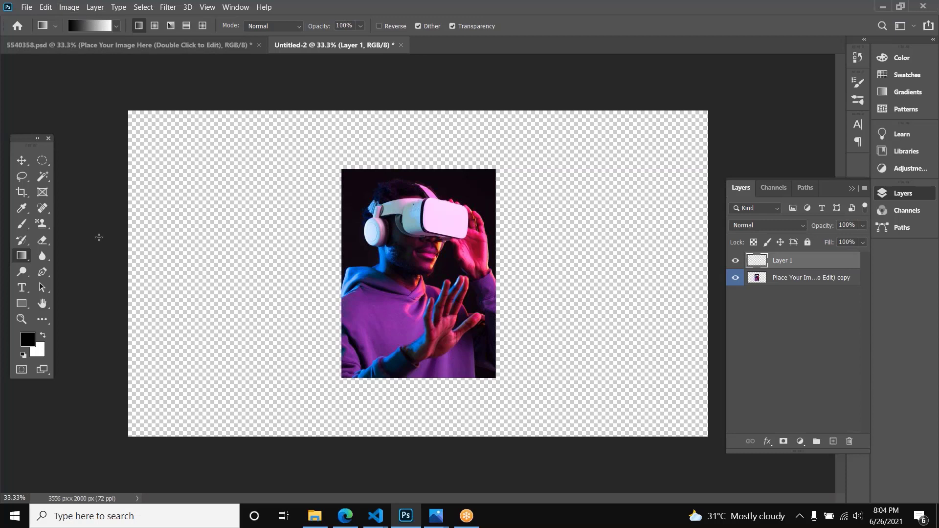
Step: Select the photo layer and arrange the original and a duplicate apart, with the duplicate on the canvas's left side
left_click(42, 256)
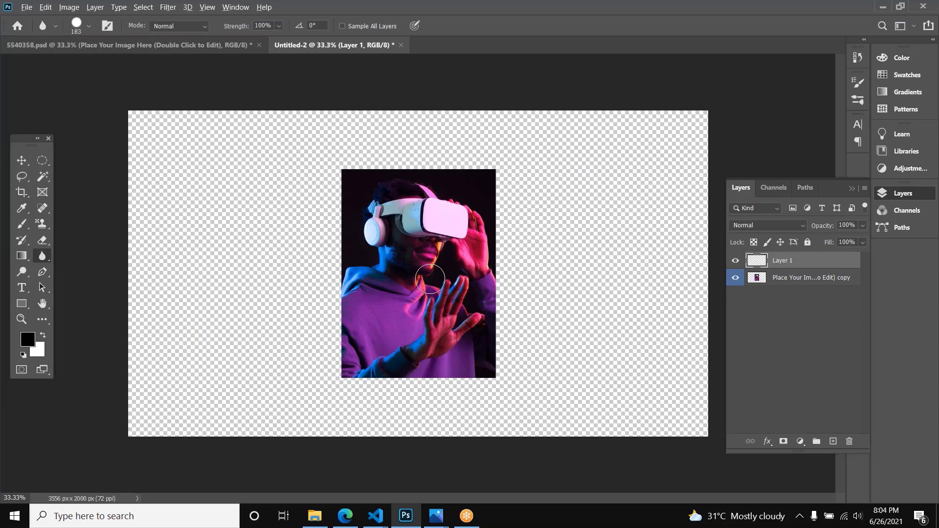
key("v")
key("alt+v")
left_click(412, 275)
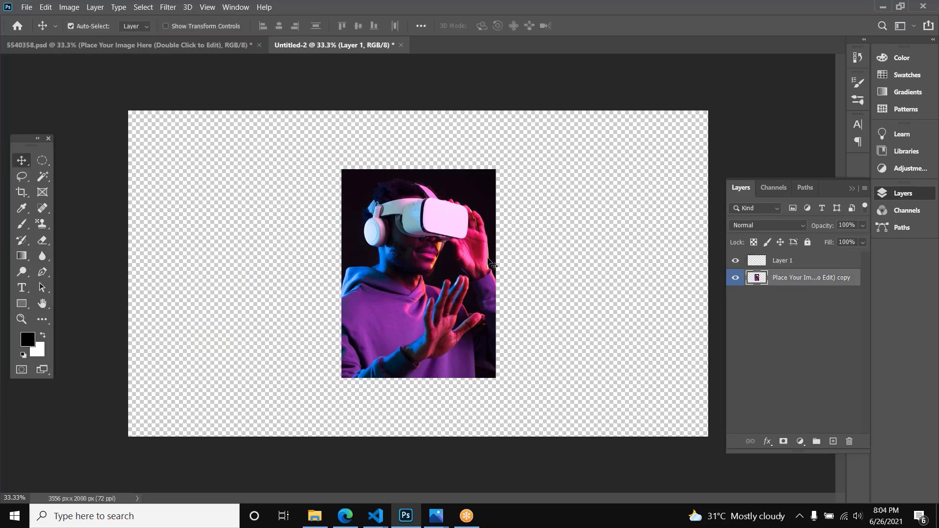
left_click_drag(434, 270, 293, 256)
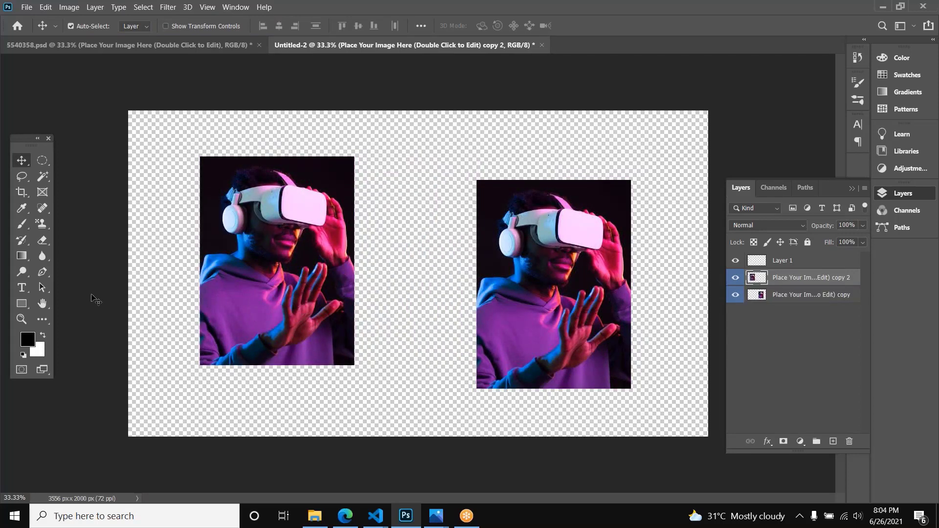
Step: Blur the left photo copy with the Blur tool at 100% strength, and move the sharp original right beside it
left_click(42, 255)
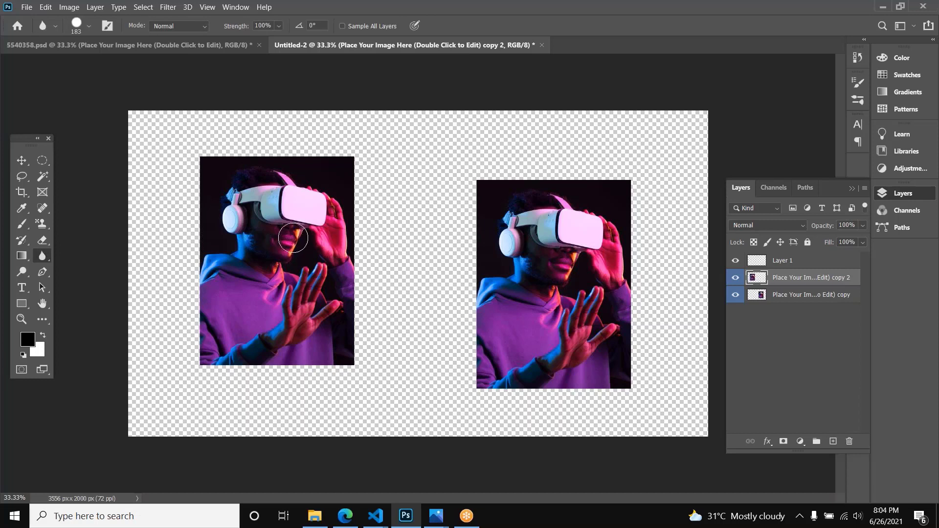
mouse_move(293, 239)
left_mouse_down()
mouse_move(275, 276)
mouse_move(286, 217)
mouse_move(269, 271)
mouse_move(282, 241)
mouse_move(302, 311)
mouse_move(316, 219)
mouse_move(292, 270)
mouse_move(204, 271)
mouse_move(310, 235)
mouse_move(298, 352)
mouse_move(289, 345)
mouse_move(296, 307)
mouse_move(275, 328)
mouse_move(291, 313)
mouse_move(278, 332)
mouse_move(312, 318)
mouse_move(254, 273)
mouse_move(252, 253)
mouse_move(219, 235)
mouse_move(259, 198)
mouse_move(242, 178)
mouse_move(237, 230)
mouse_move(277, 280)
mouse_move(205, 375)
mouse_move(219, 289)
mouse_move(213, 210)
mouse_move(232, 225)
mouse_move(281, 209)
mouse_move(272, 260)
mouse_move(301, 223)
mouse_move(276, 270)
mouse_move(279, 298)
mouse_move(299, 276)
mouse_move(325, 287)
mouse_move(323, 296)
mouse_move(336, 213)
mouse_move(340, 306)
mouse_move(298, 278)
mouse_move(258, 289)
mouse_move(237, 272)
left_mouse_up()
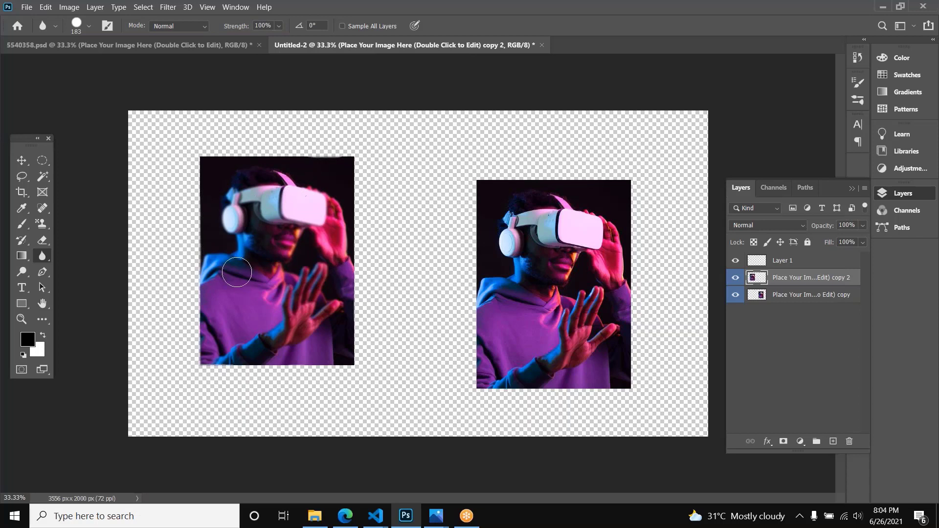
key("v")
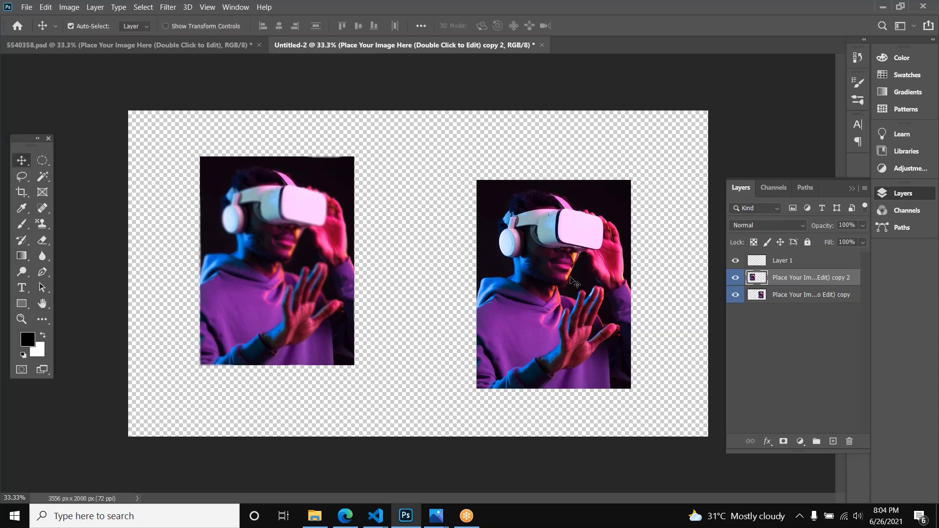
left_click_drag(573, 281, 460, 259)
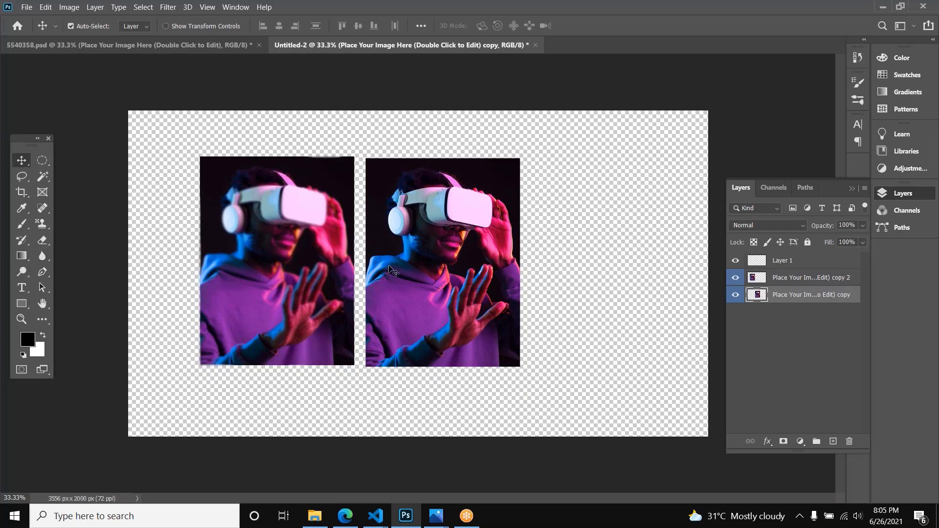
Step: Delete the sharp photo and its blurred copy from the canvas
key("Delete")
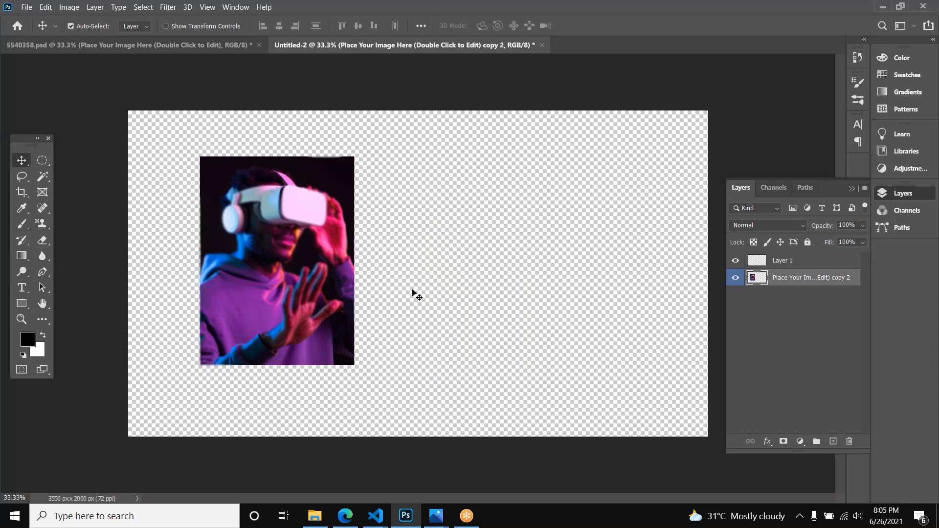
key("Delete")
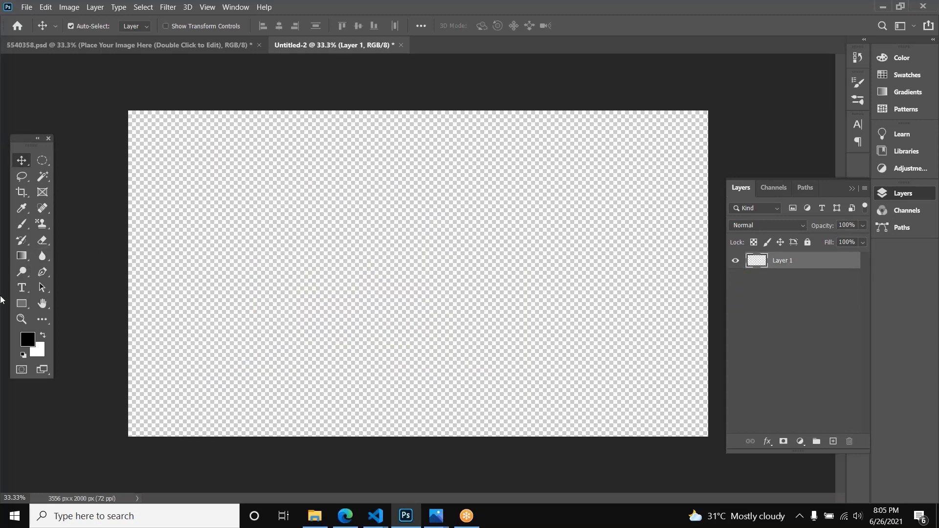
Step: Add the text "alsdn" in the upper middle of the empty canvas with the Type tool, and select all of it
left_click(22, 287)
left_click(373, 228)
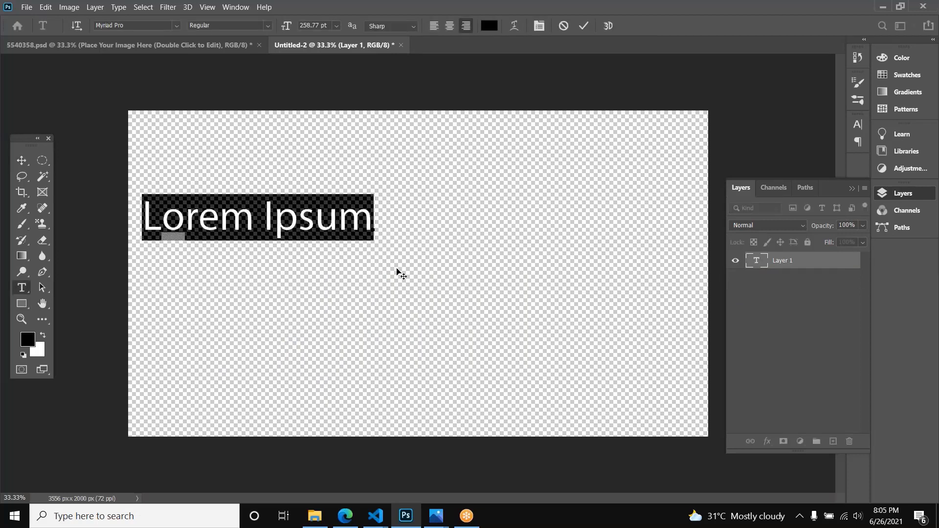
type("alsdn")
key("ctrl+a")
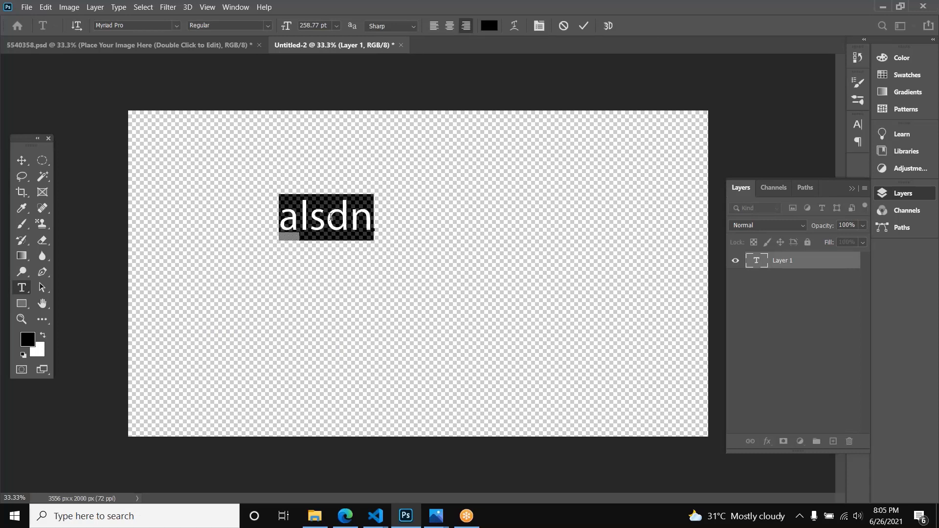
left_click(330, 217)
key("ctrl+a")
Step: Switch to 5540358.psd, try editing the "Future VR Tech Solution" title with font substitution, and revert the title's font change
left_click(180, 47)
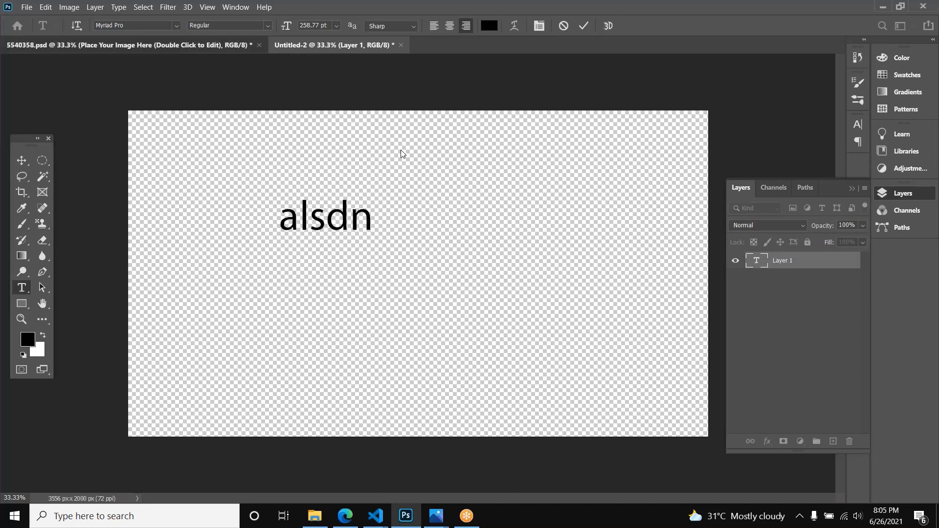
left_click(516, 215)
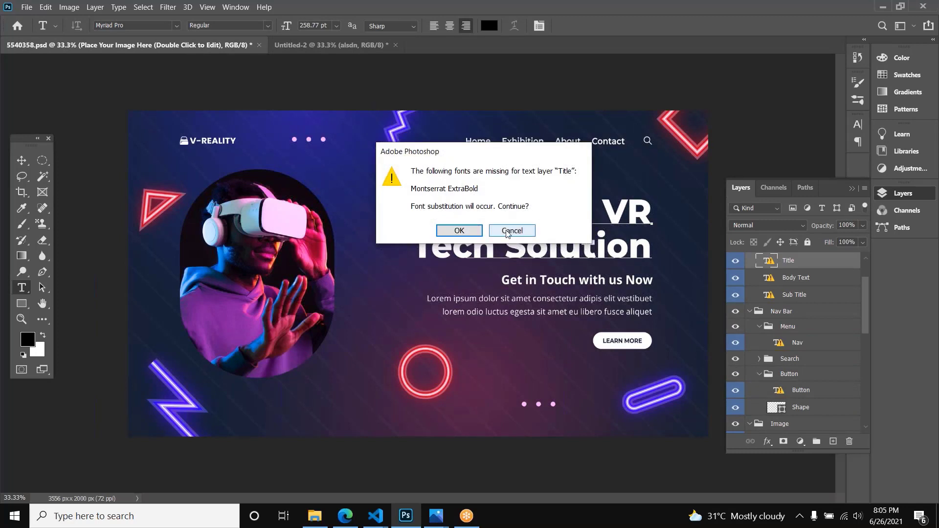
left_click(459, 231)
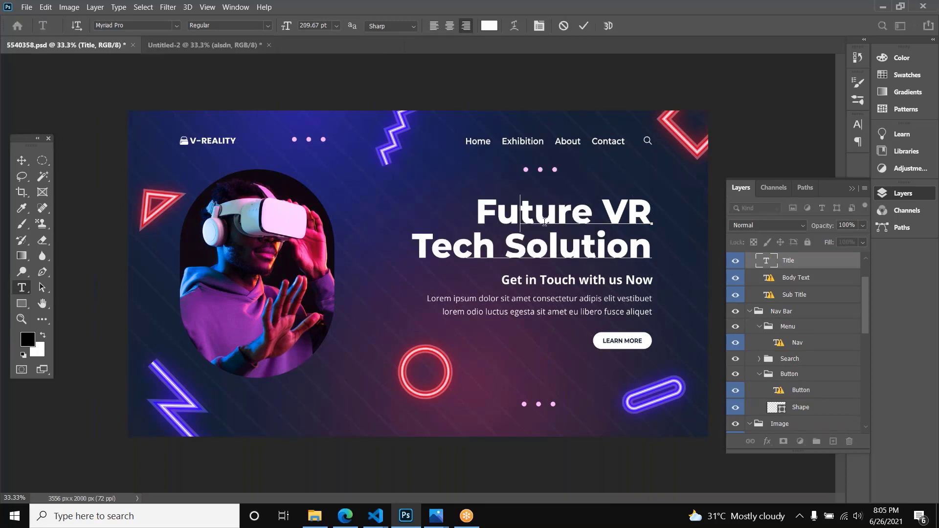
double_click(564, 219)
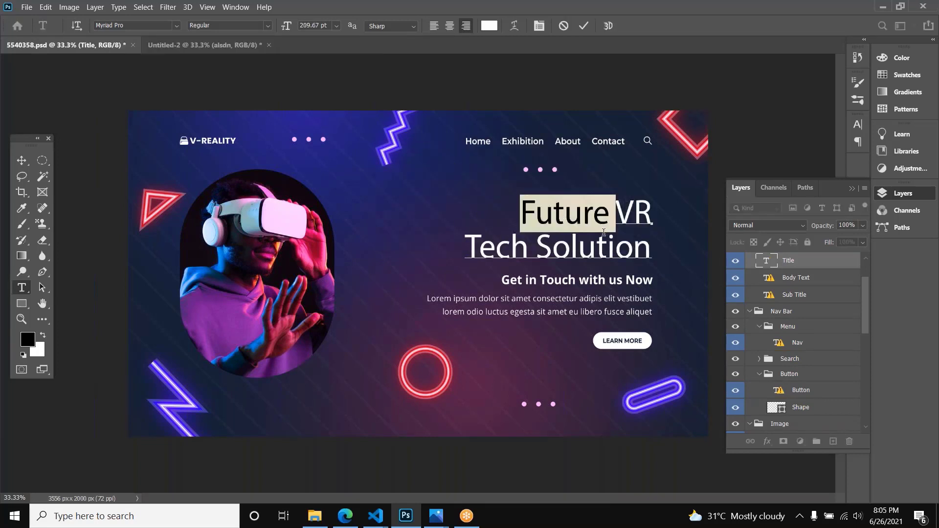
key("ctrl")
key("ctrl+z")
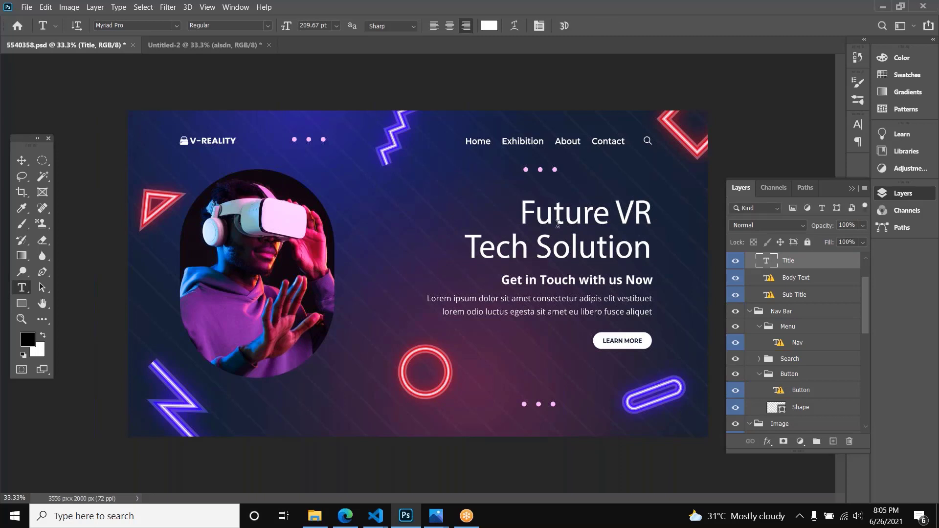
key("Escape")
Step: Open the body paragraph below the title for editing with font substitution, select all its text, and briefly show the Character settings
left_click(531, 305)
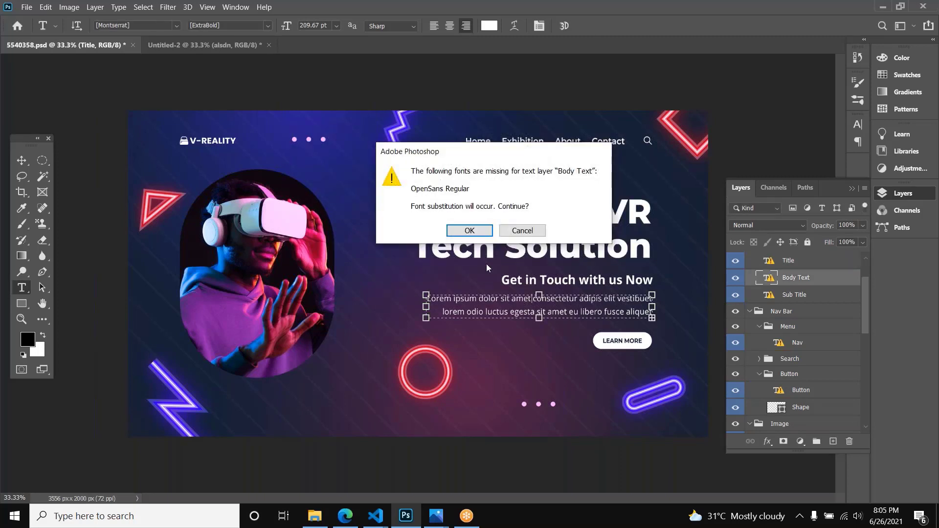
key("Return")
key("ctrl+a")
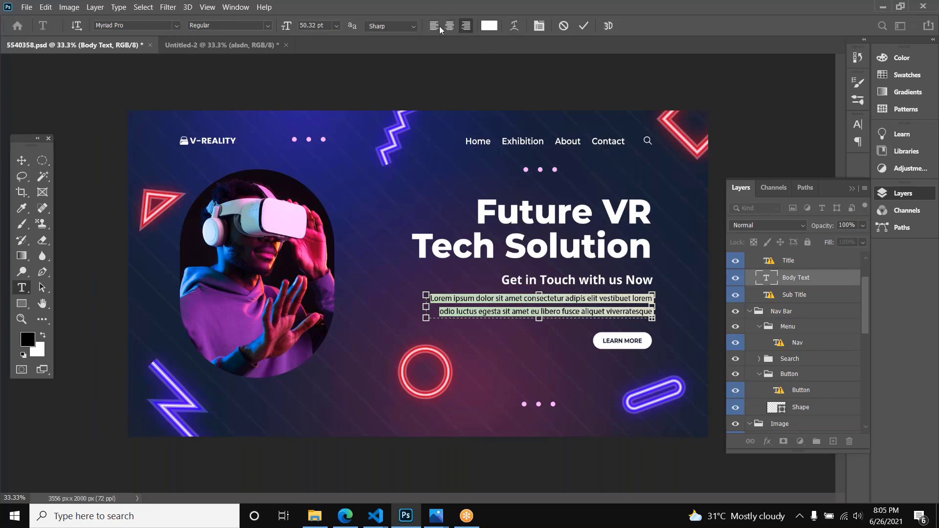
left_click(538, 25)
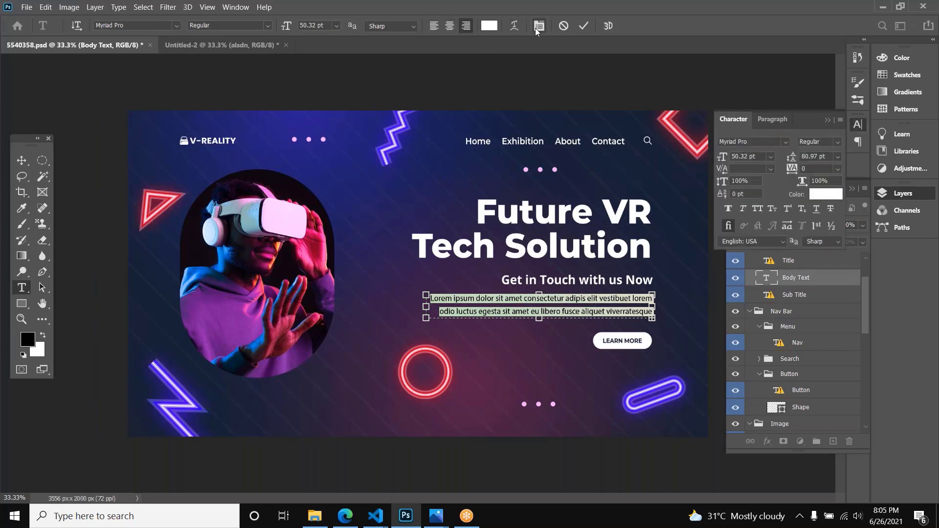
left_click(539, 27)
left_click(538, 27)
key("Escape")
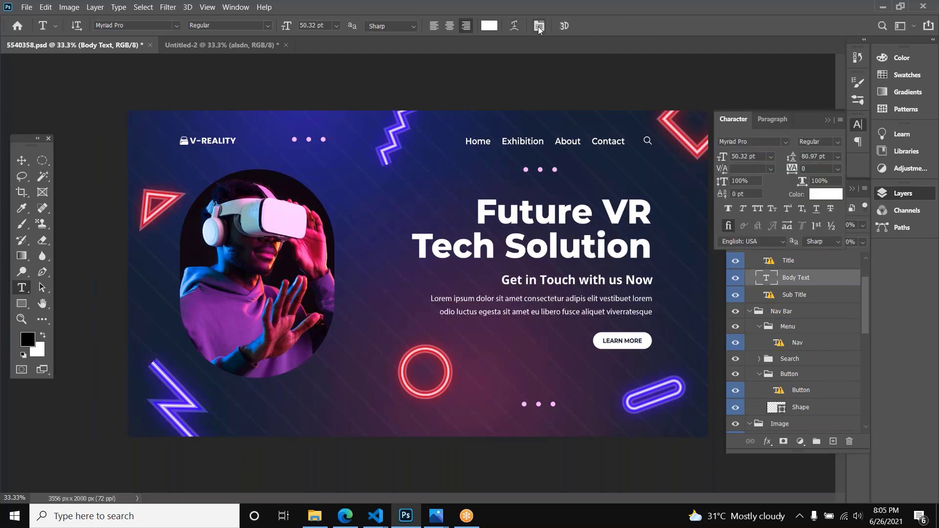
left_click(539, 27)
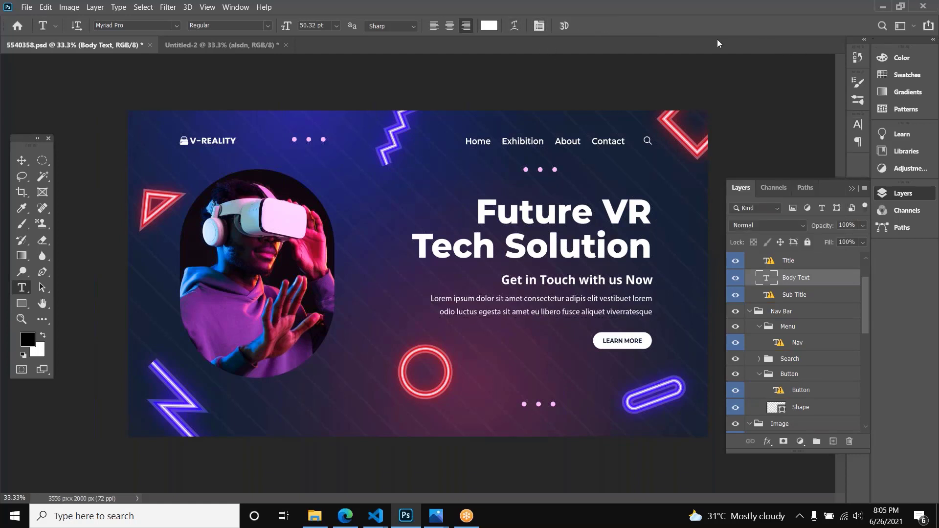
Step: Select the whole body paragraph again, view its Character settings in a floating panel, and close the panel
left_click(553, 297)
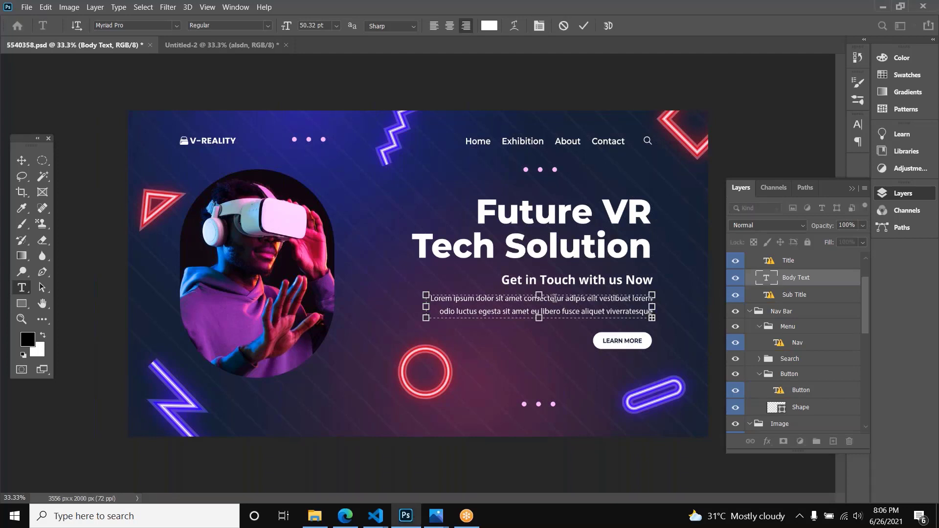
key("ctrl+a")
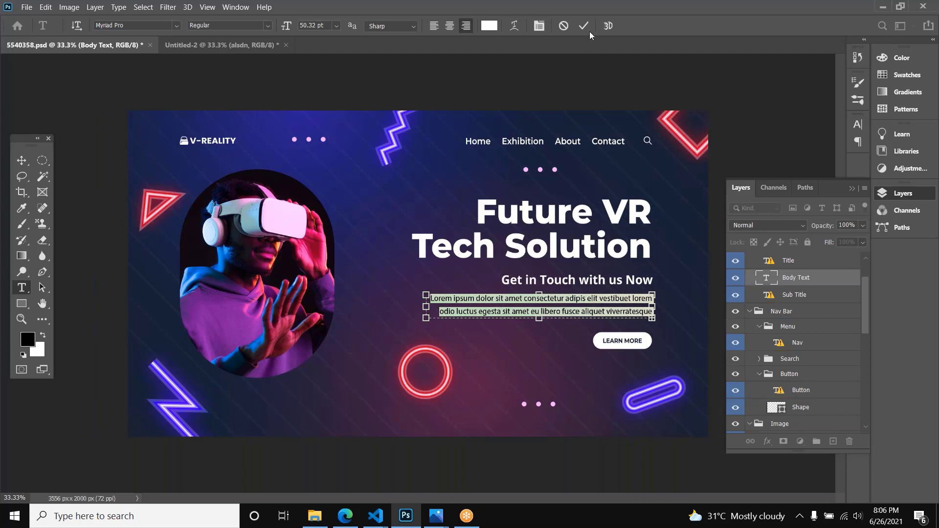
left_click(542, 27)
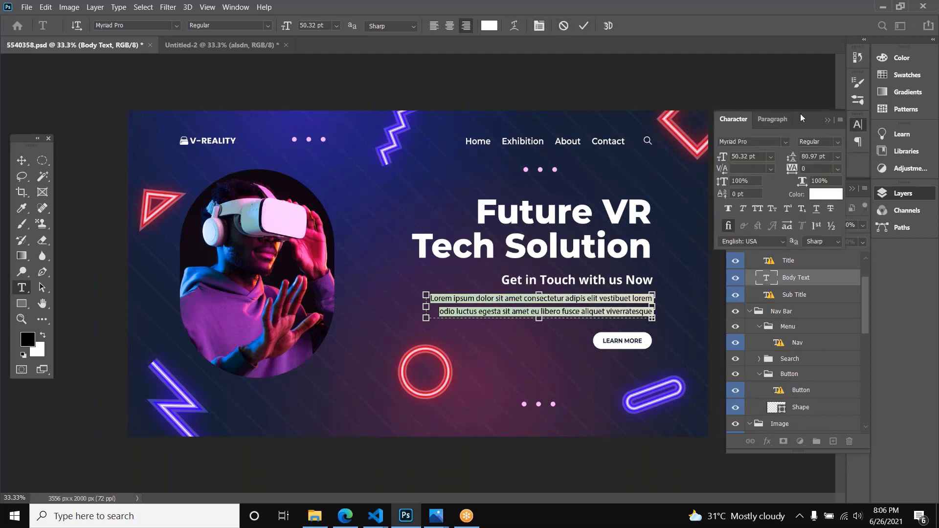
left_click_drag(800, 113, 625, 84)
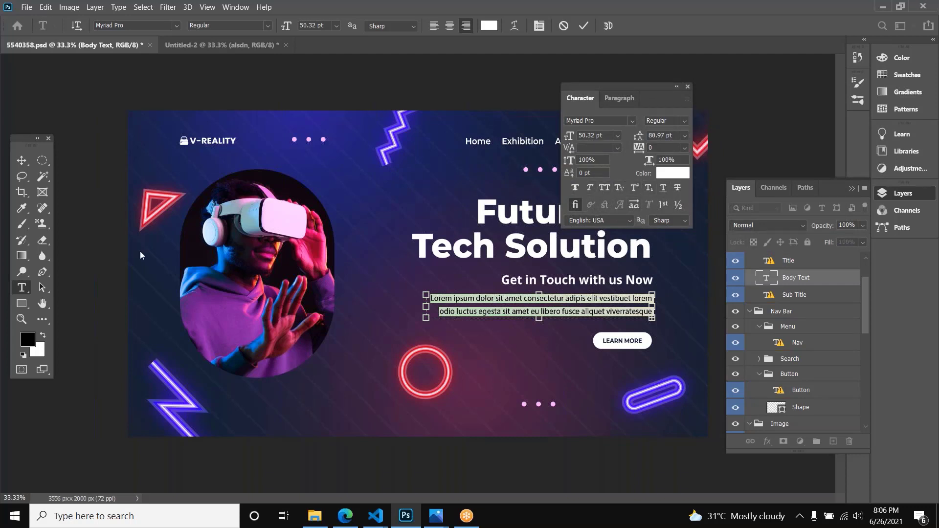
left_click(71, 298)
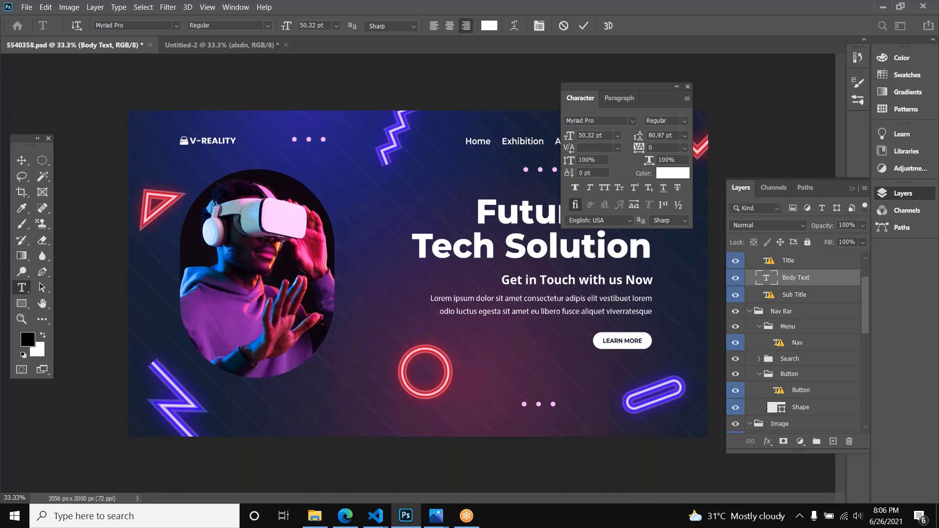
left_click(687, 86)
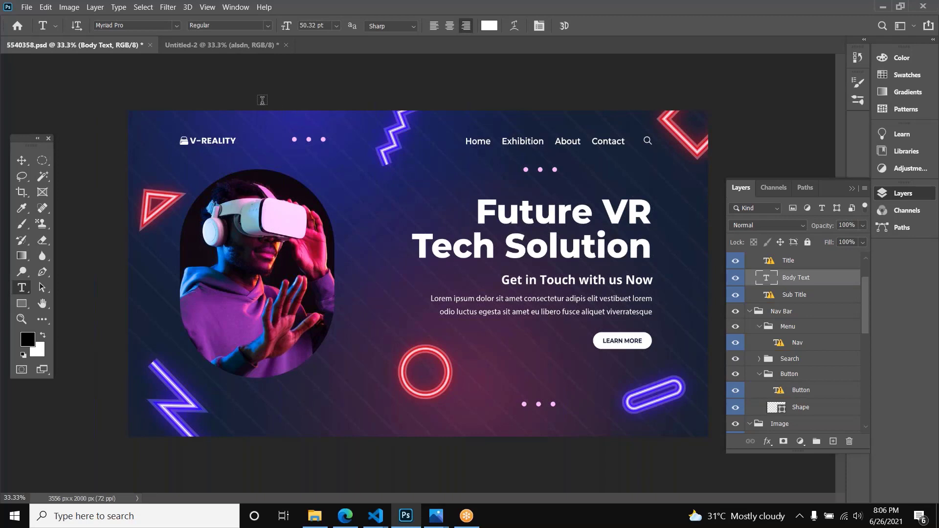
Step: Switch to the Lecture 3 course page in Microsoft Edge, view its topic list, and open the World Wide Web project page at info.cern.ch
left_click(239, 42)
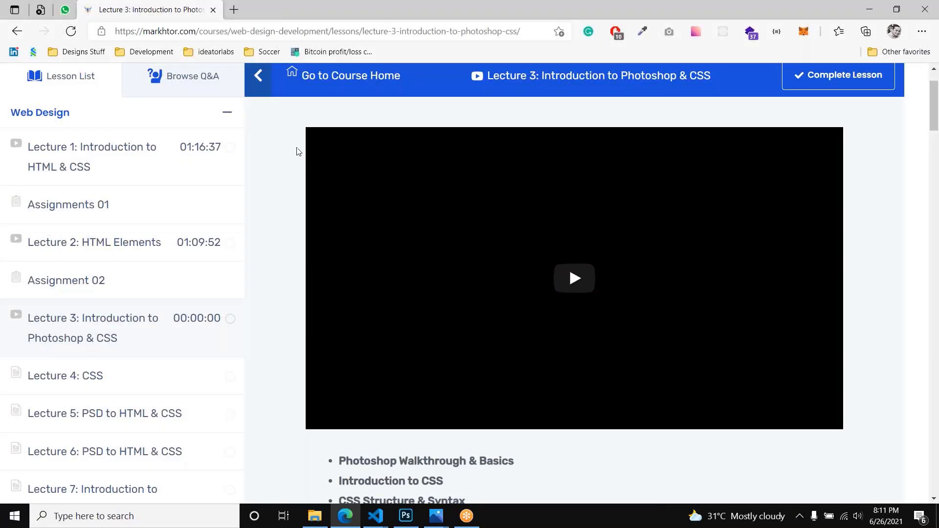
scroll(297, 162, "down", 5)
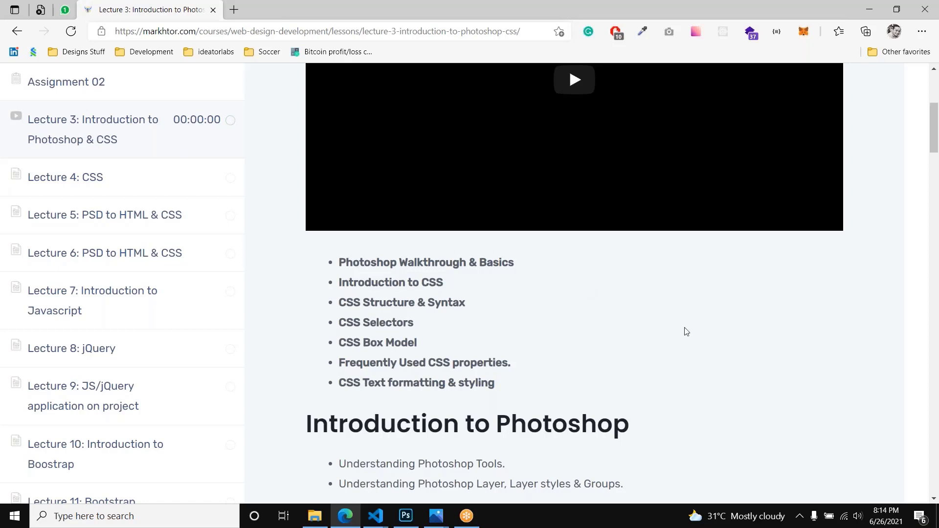
left_click(795, 400)
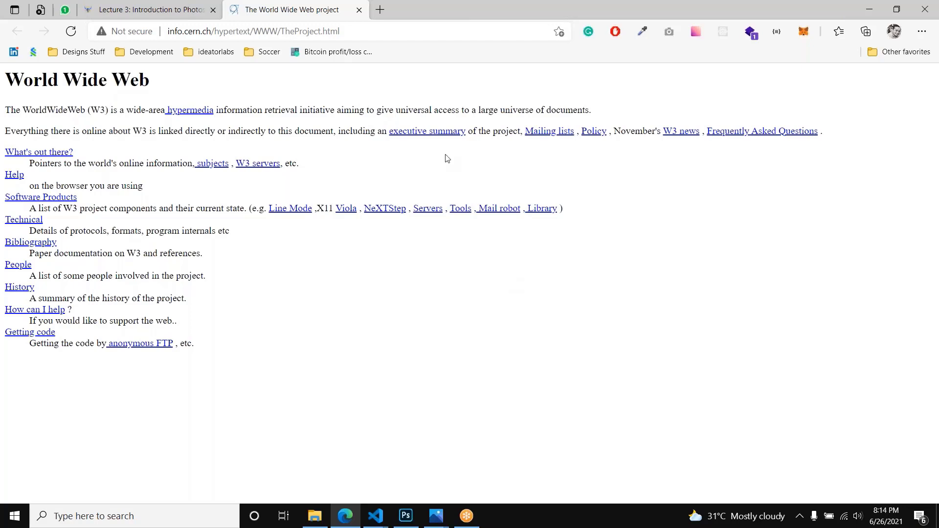
Step: Highlight the unstyled text and links of the World Wide Web page to examine them, and close the page
left_click_drag(297, 110, 367, 321)
left_click_drag(321, 341, 6, 87)
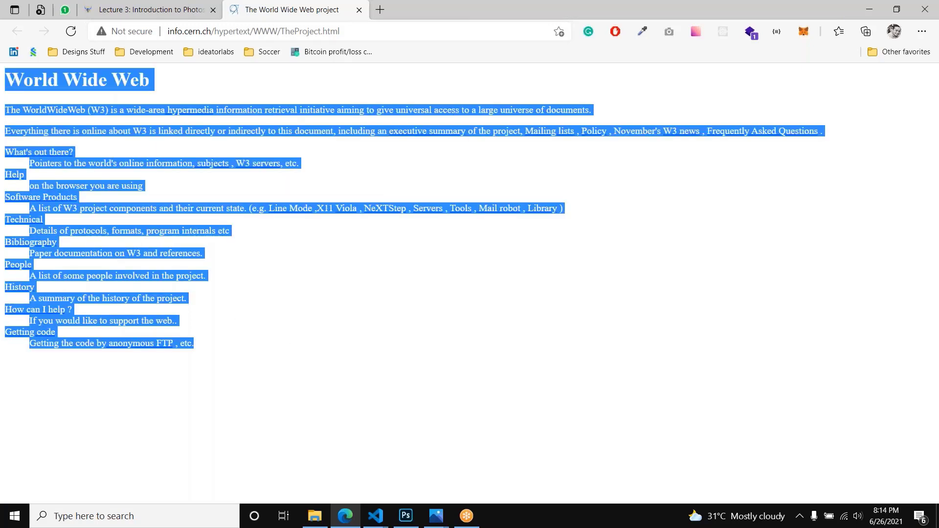
left_click(279, 309)
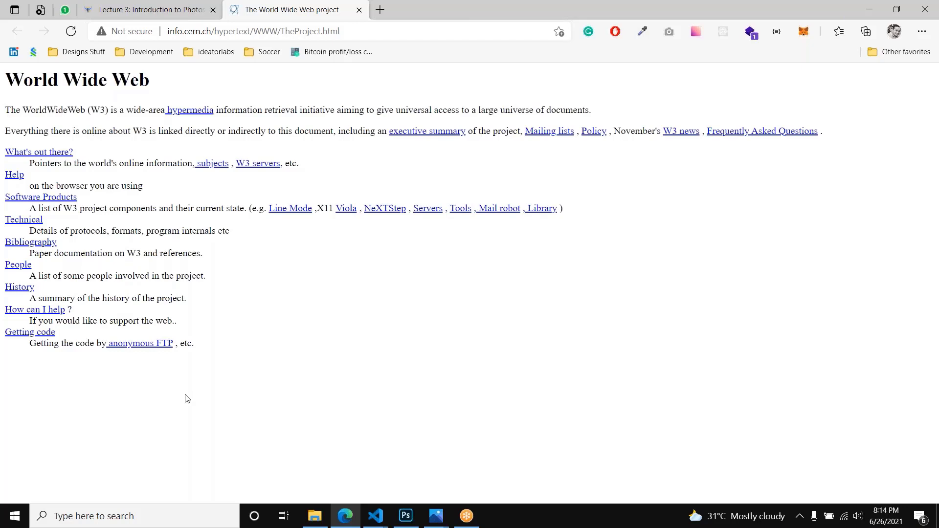
left_click_drag(222, 347, 6, 98)
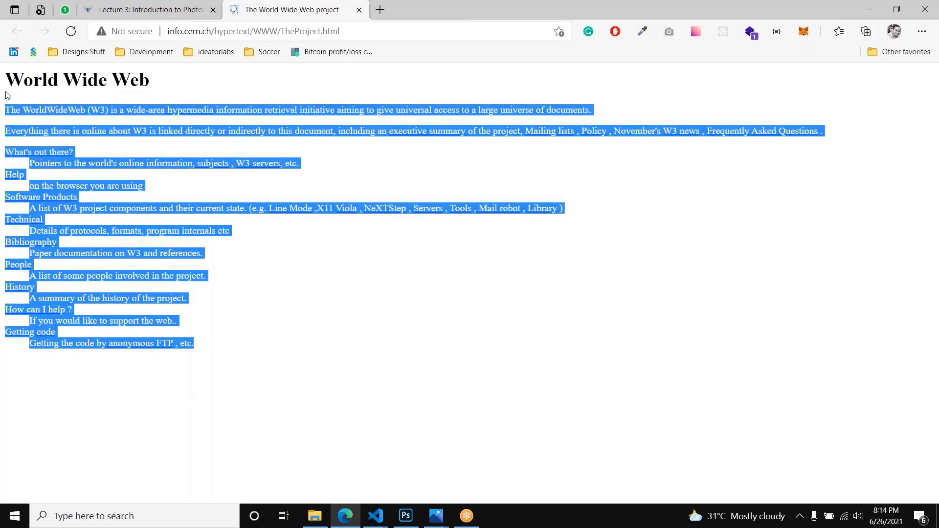
left_click(283, 322)
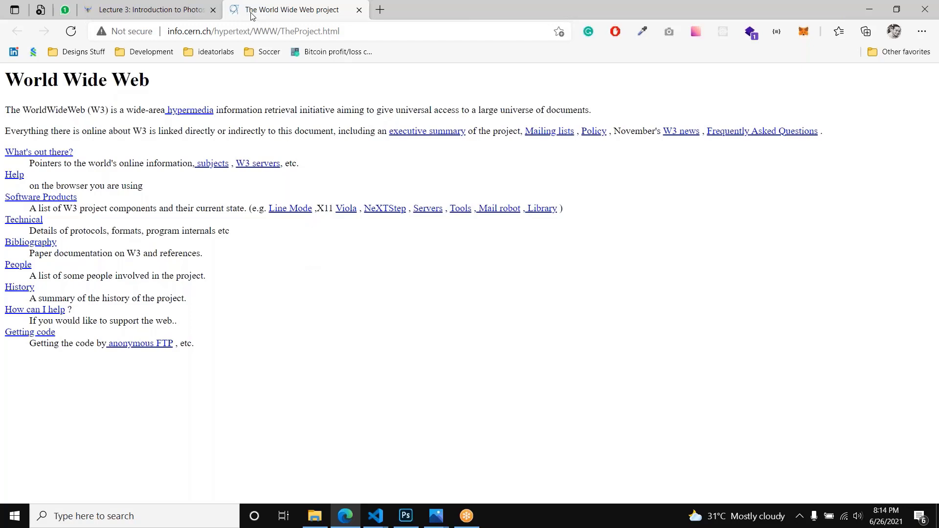
left_click(359, 9)
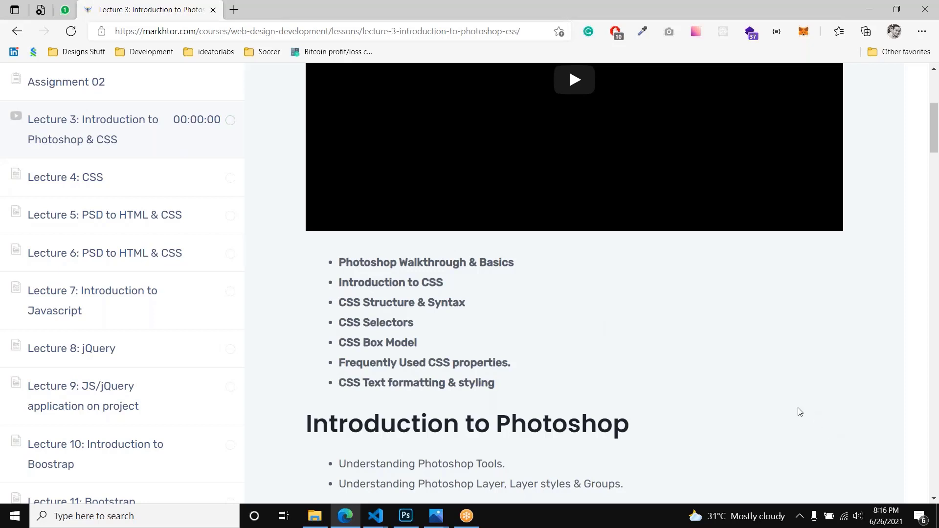
Step: View the image of Thefacebook's first login page in a separate browser tab, and close it
key("alt+Tab")
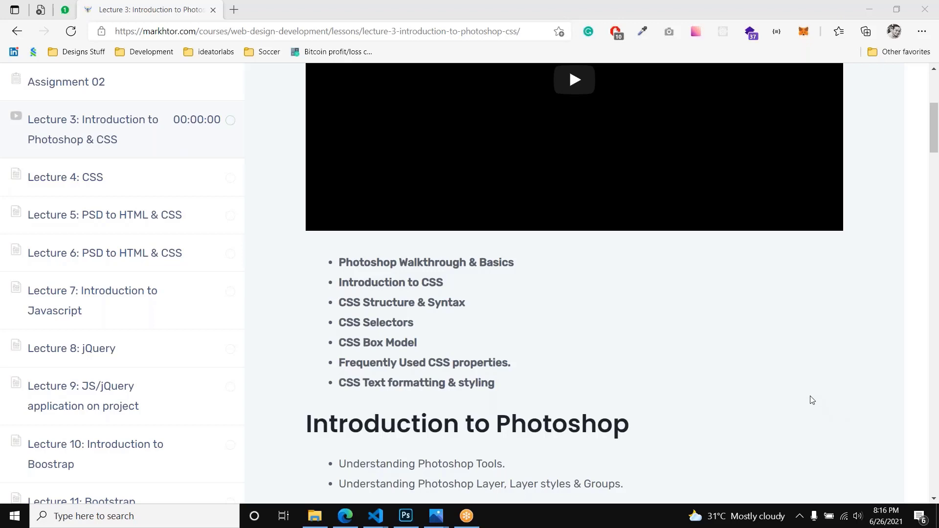
left_click(793, 305)
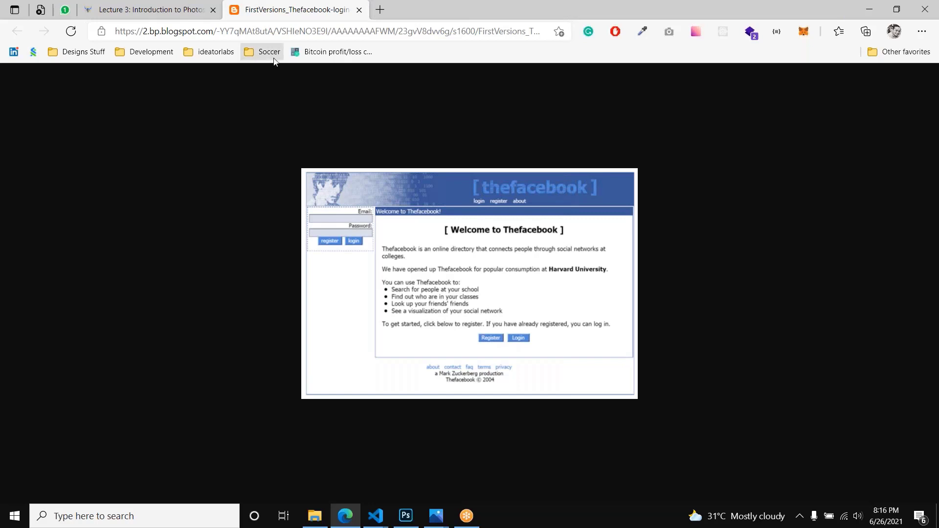
middle_click(272, 16)
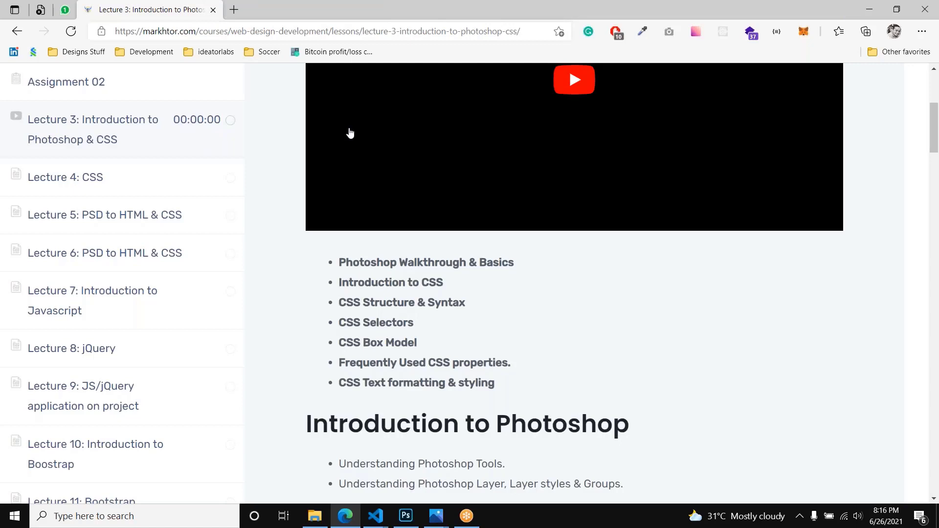
Step: Highlight the lesson topics "Introduction to CSS" and "CSS Structure & Syntax" on the course page, with a brief look at Visual Studio Code
triple_click(460, 284)
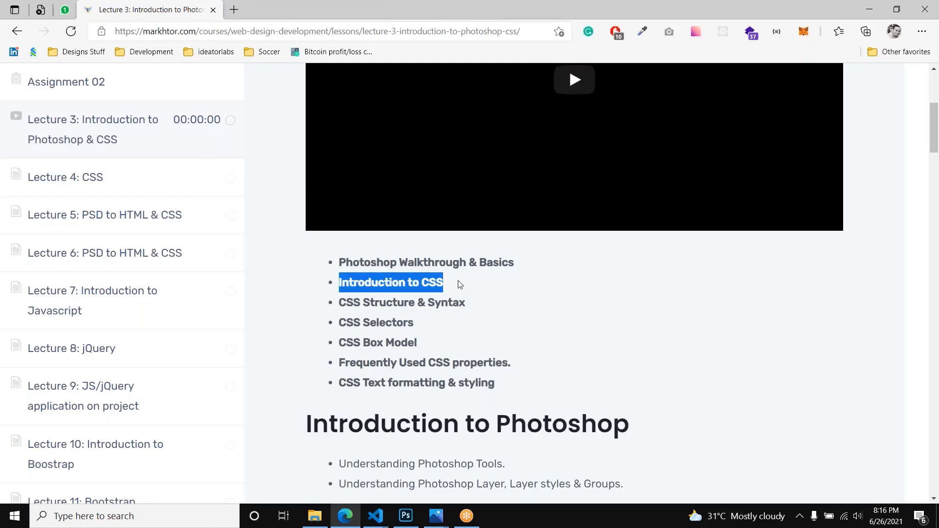
left_click(460, 285)
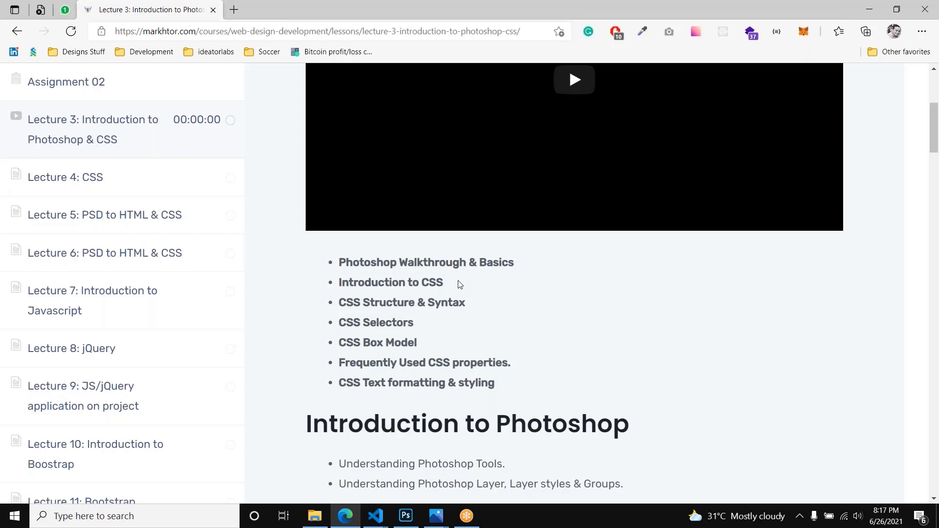
triple_click(436, 286)
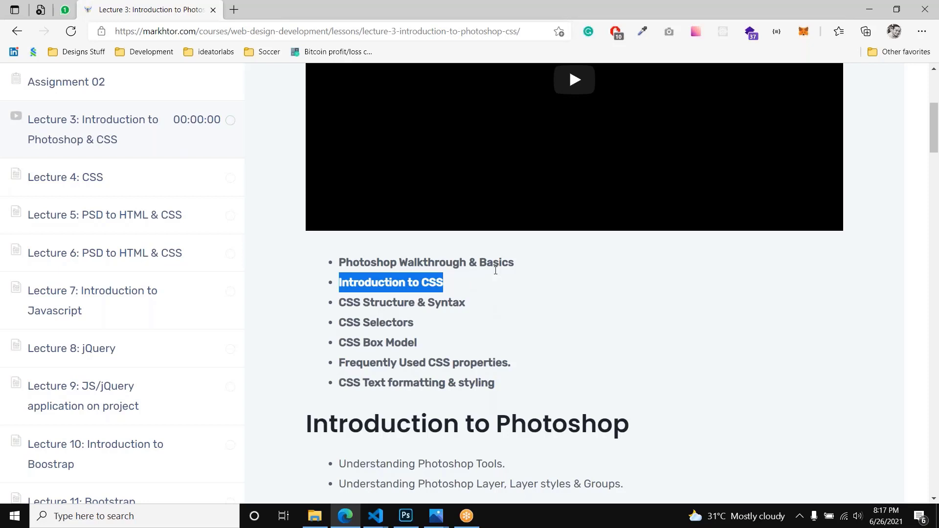
mouse_move(376, 516)
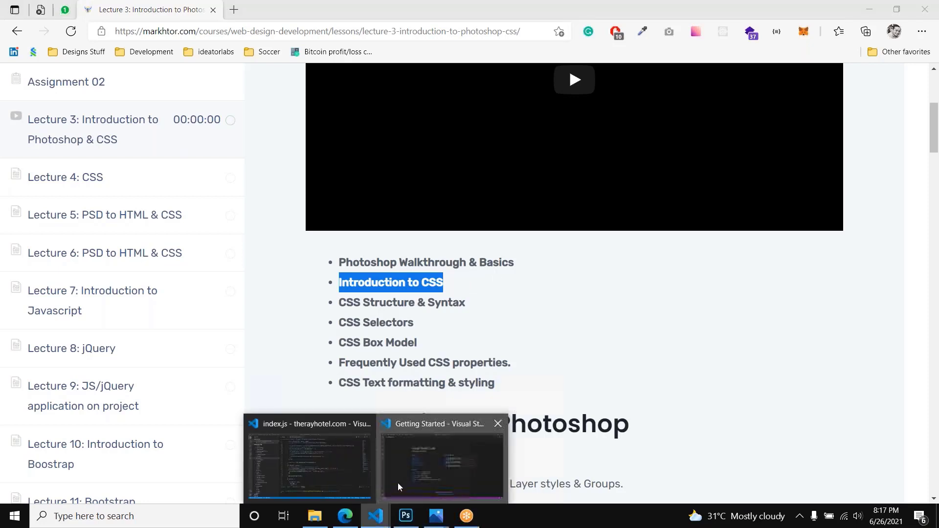
left_click(397, 483)
key("alt+Tab")
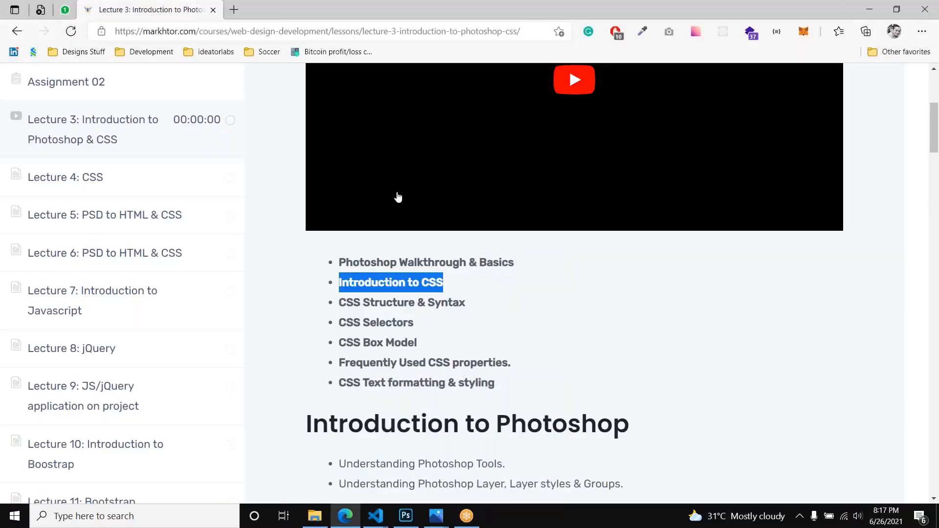
triple_click(425, 302)
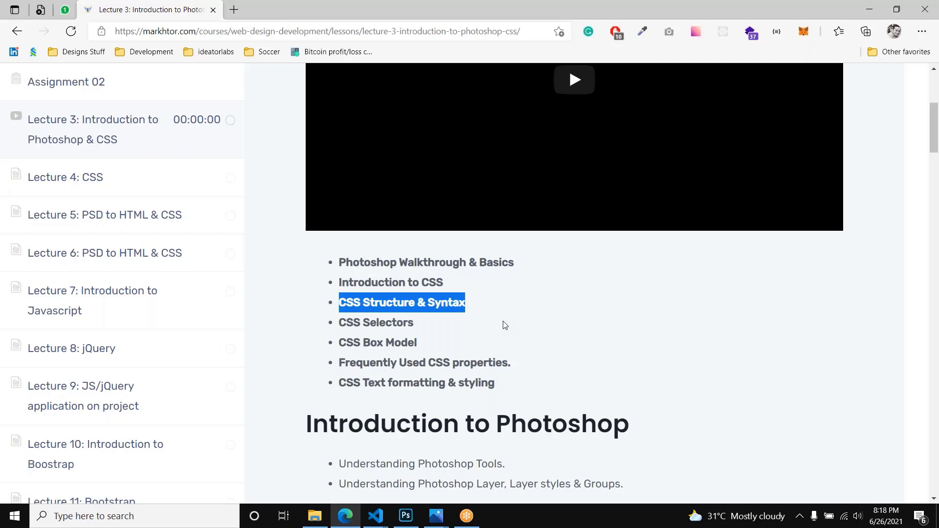
Step: Switch to Visual Studio Code, create a new untitled HTML file, and insert the HTML5 boilerplate
left_click(375, 515)
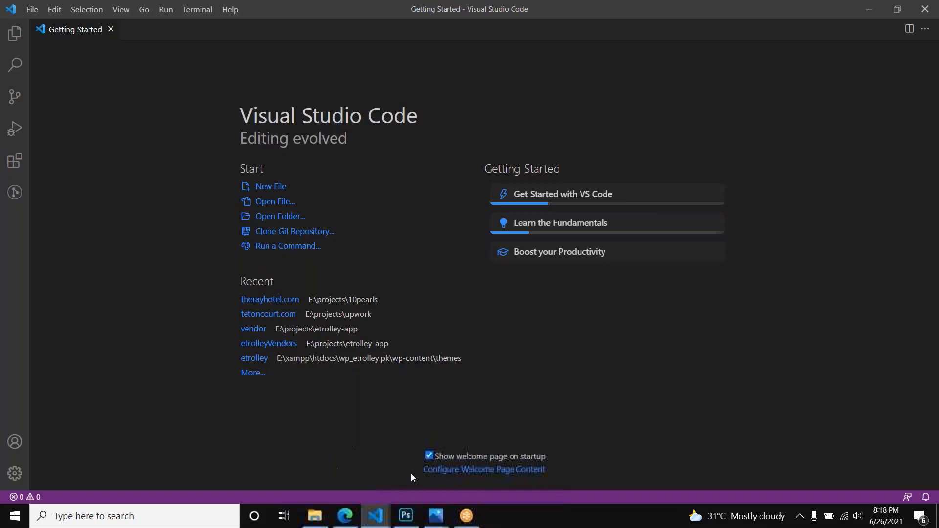
left_click(276, 191)
type("!")
key("Tab")
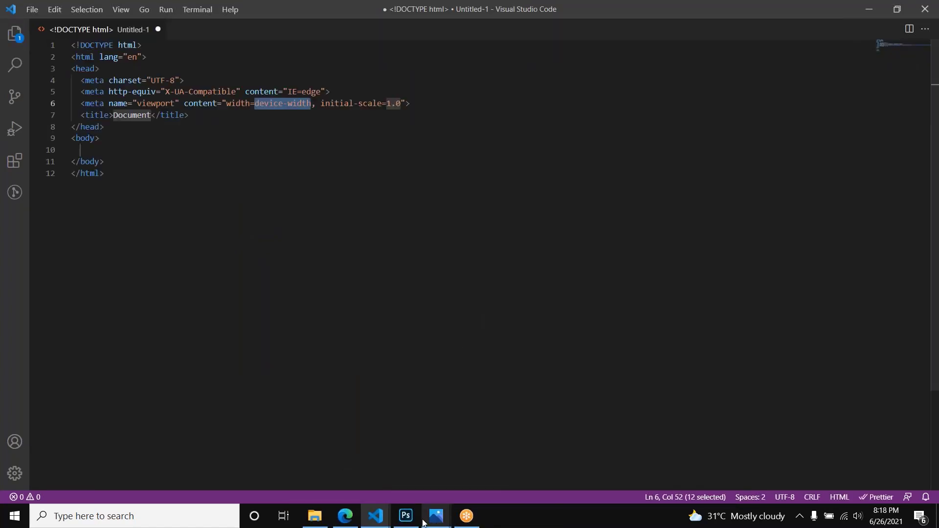
Step: Return to the course page in Edge and view the "Types of CSS" list under Introduction to CSS
left_click(354, 522)
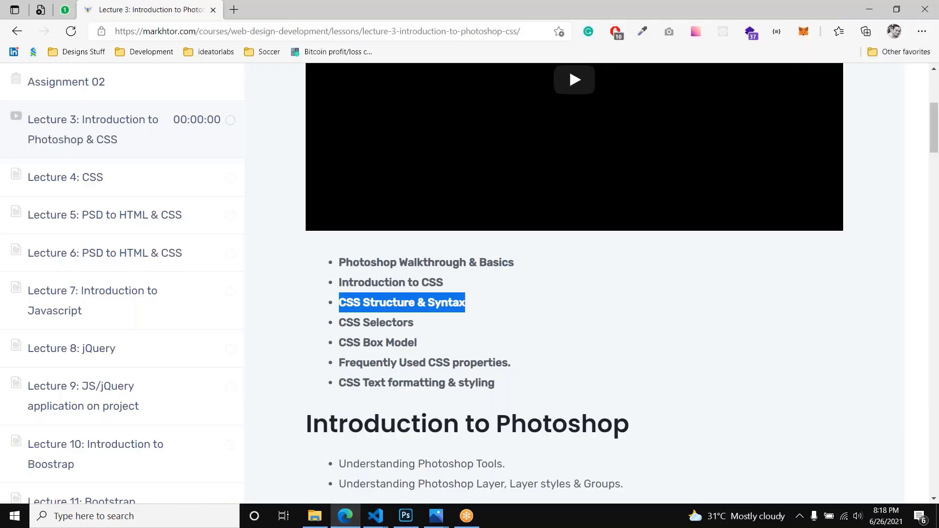
triple_click(432, 302)
scroll(520, 303, "down", 3)
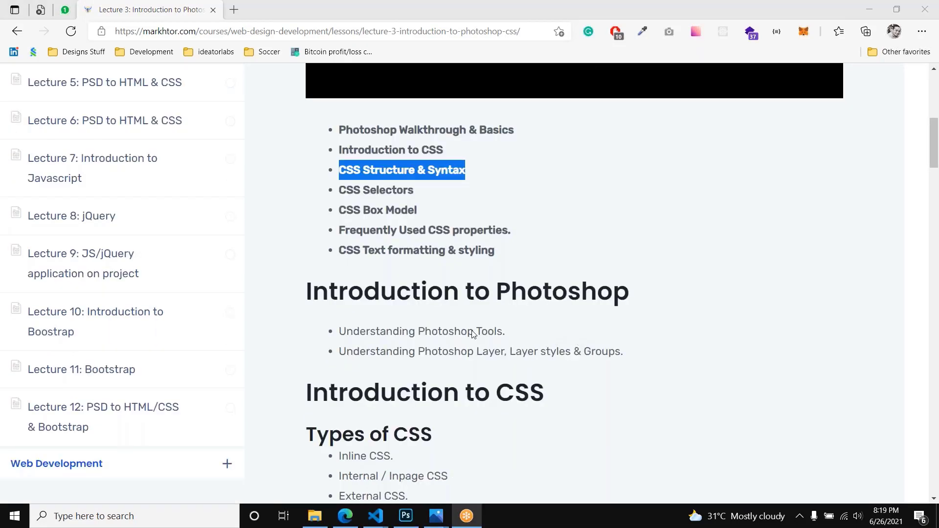
Step: Switch back to Visual Studio Code and add a div with an empty inline style attribute inside the page body
left_click(405, 515)
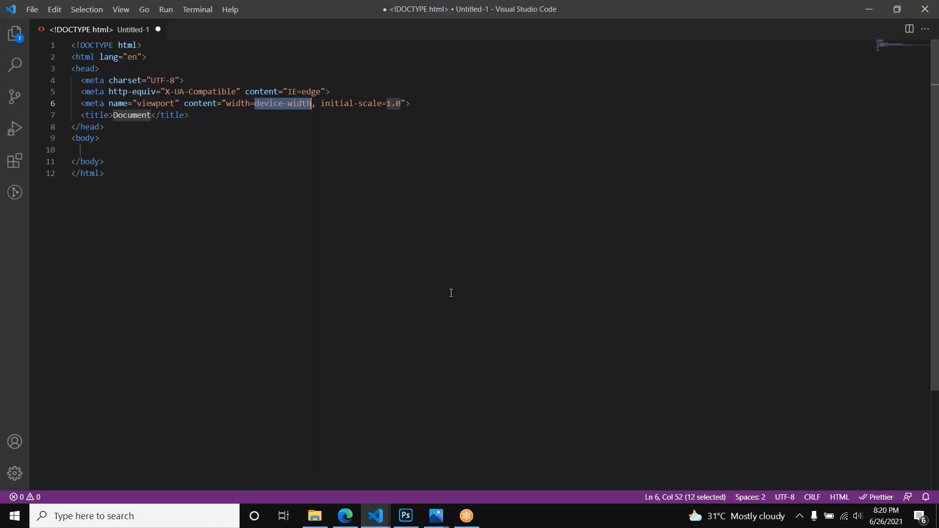
left_click(147, 153)
type("div")
key("Tab")
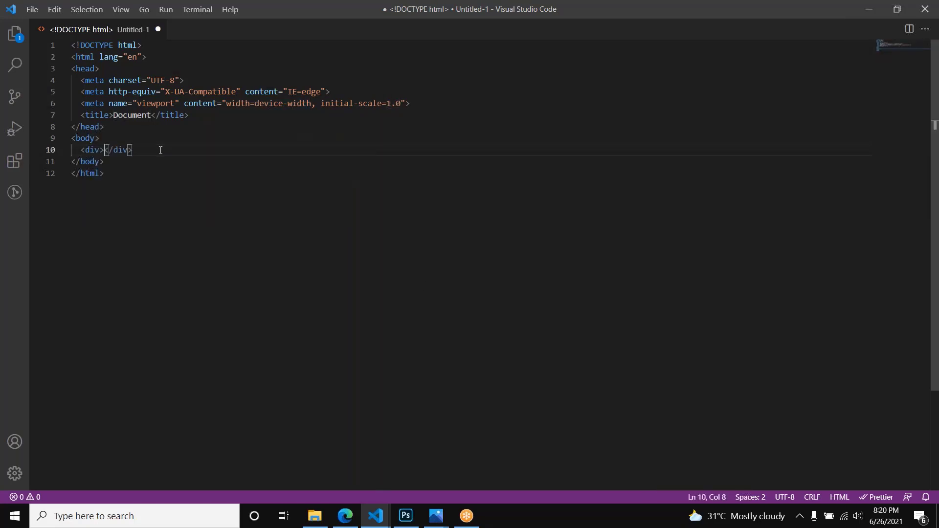
key("Left")
type("s")
key("Return")
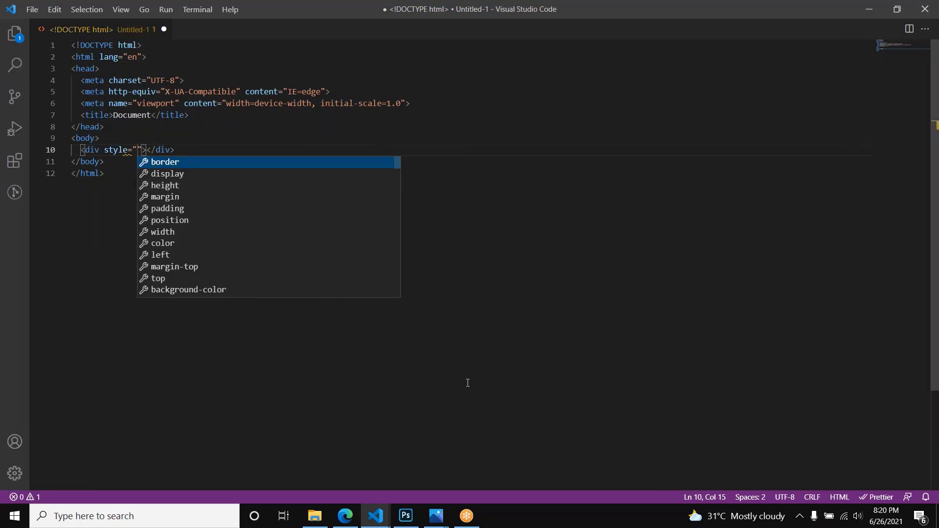
Step: Fill the div's empty inline style attribute with the declaration "display: block;"
type("display:")
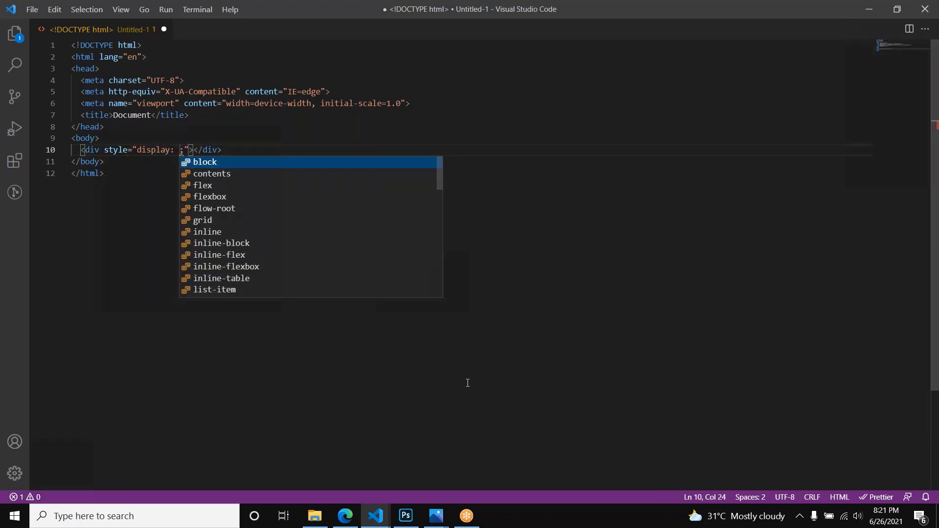
type("bloc")
type("k")
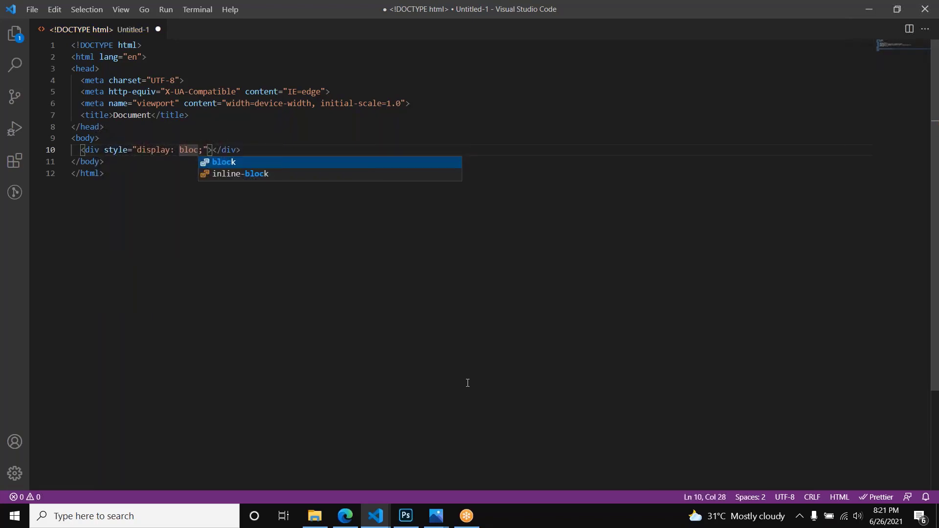
key("Escape")
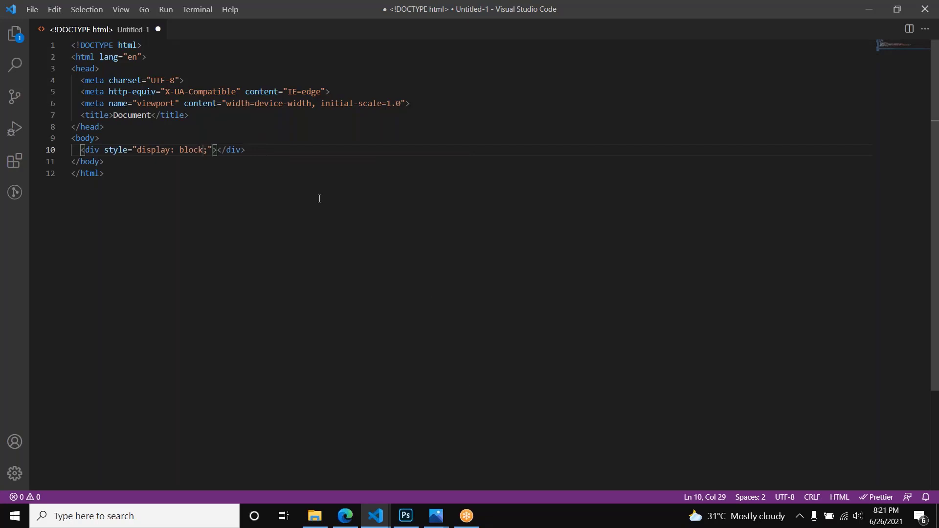
Step: Add a style element on a new line below the title in the head, opened up for internal CSS
left_click(206, 117)
key("Return")
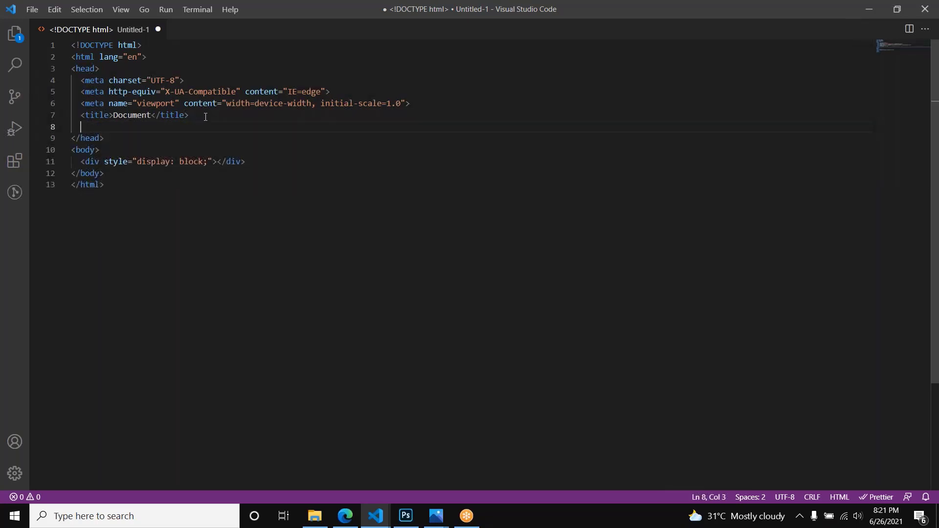
type("<style></style>")
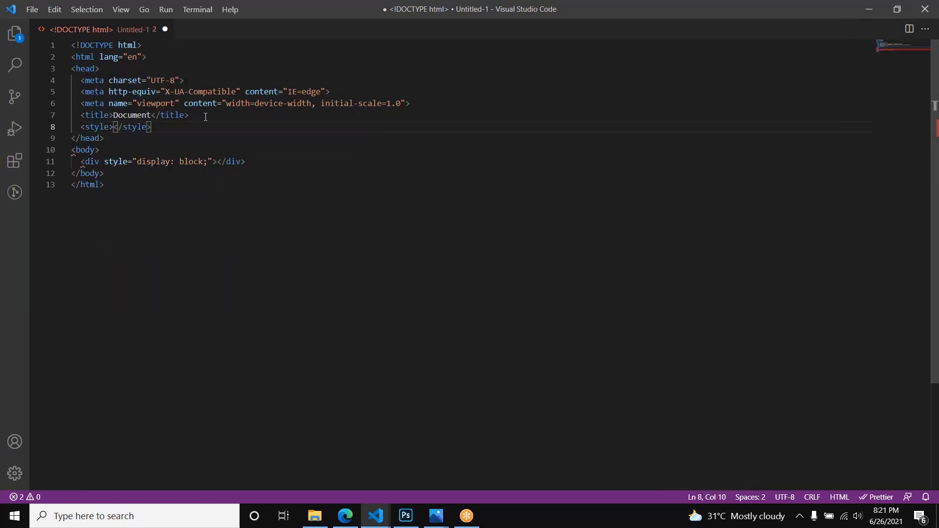
key("Return")
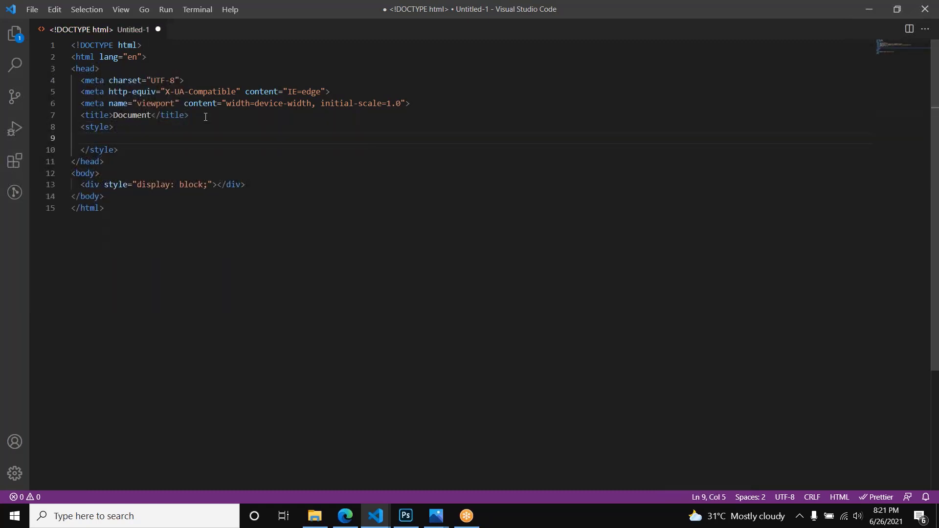
Step: Write a div rule with the declaration "display: block;" inside the style element
left_click(95, 184)
left_click(111, 138)
type("div {")
key("Return")
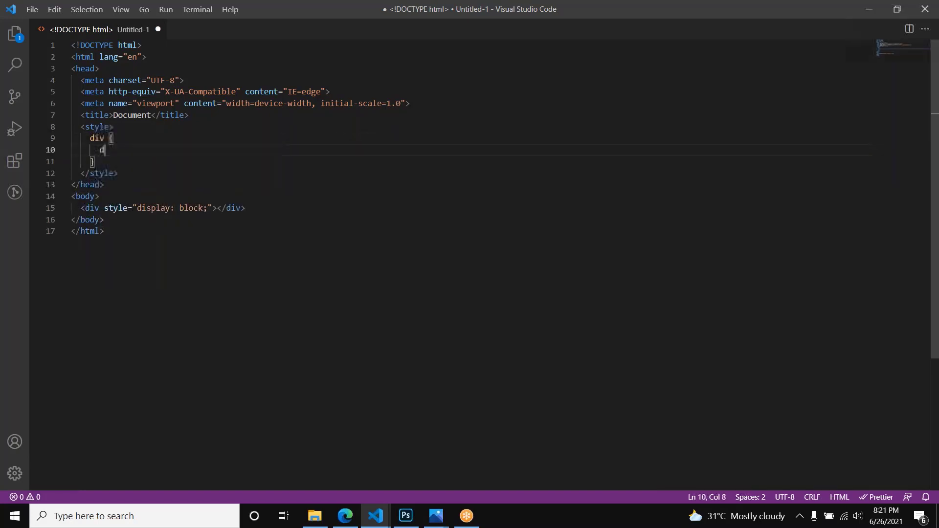
type("d")
key("Return")
type("blo;")
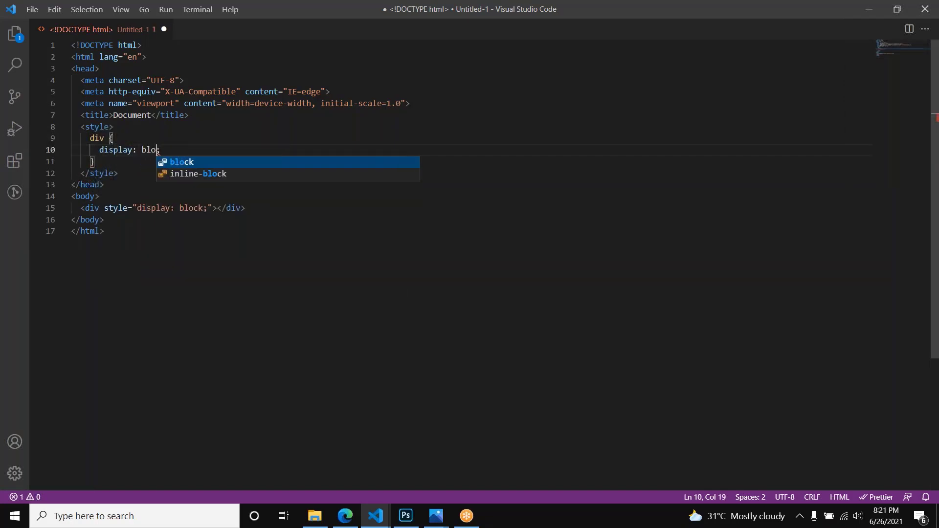
key("Return")
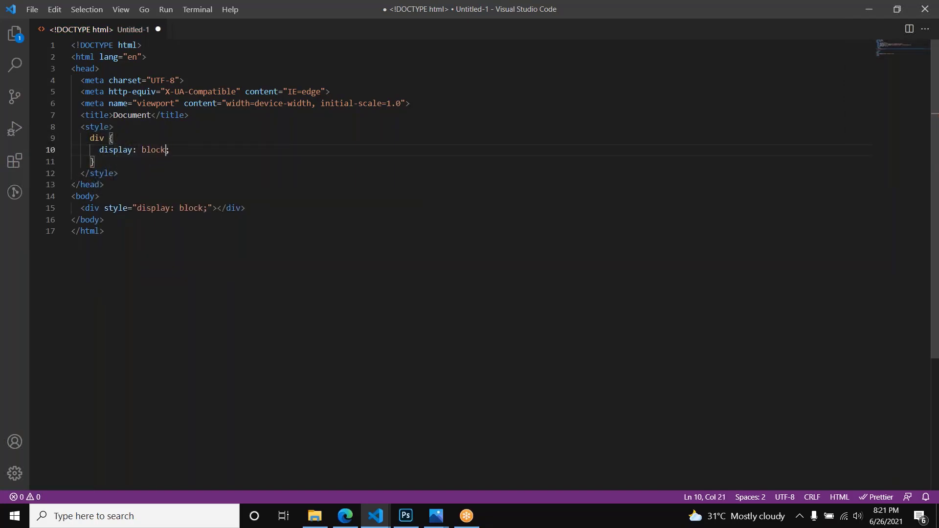
Step: Insert a stylesheet link element pointing to style.css on a new line between the title and the style element
left_click(203, 104)
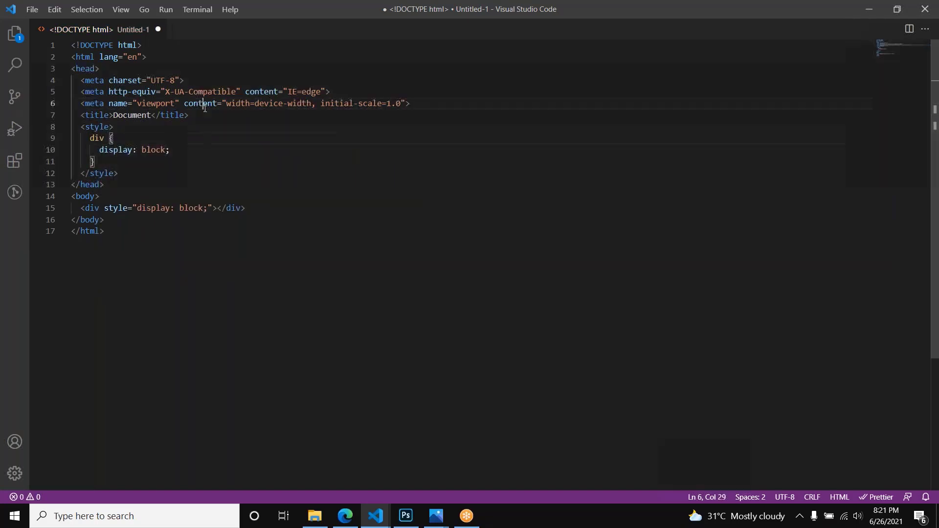
left_click(203, 118)
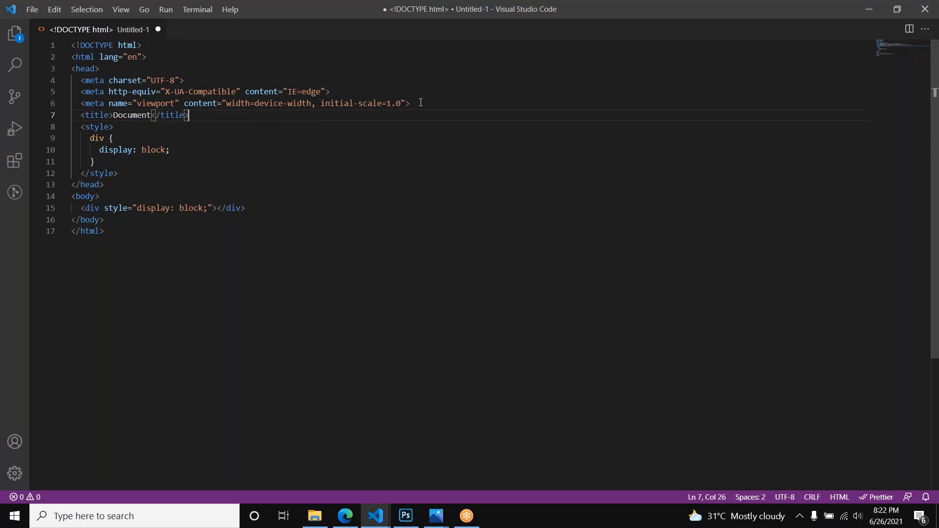
key("Return")
type("<li\\\\")
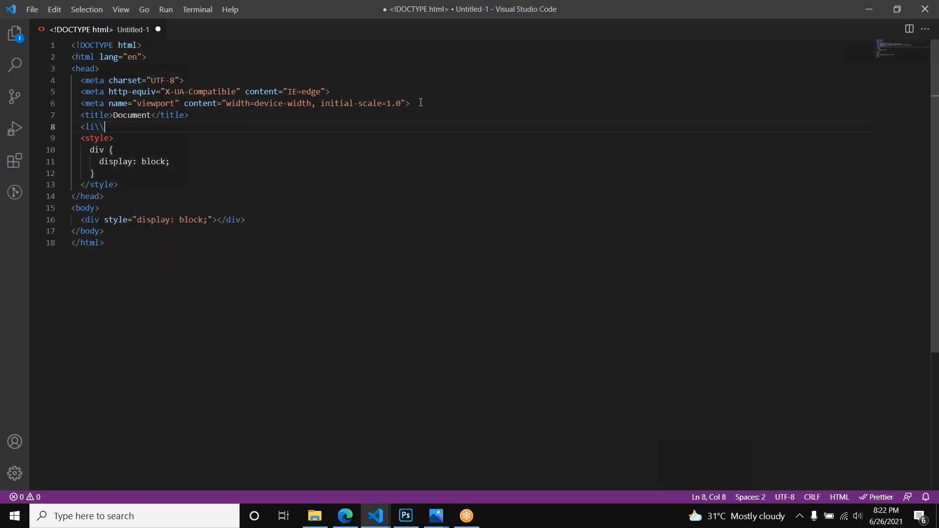
key("BackSpace")
key("BackSpace")
key("BackSpace")
key("BackSpace")
key("BackSpace")
type("link")
key("Tab")
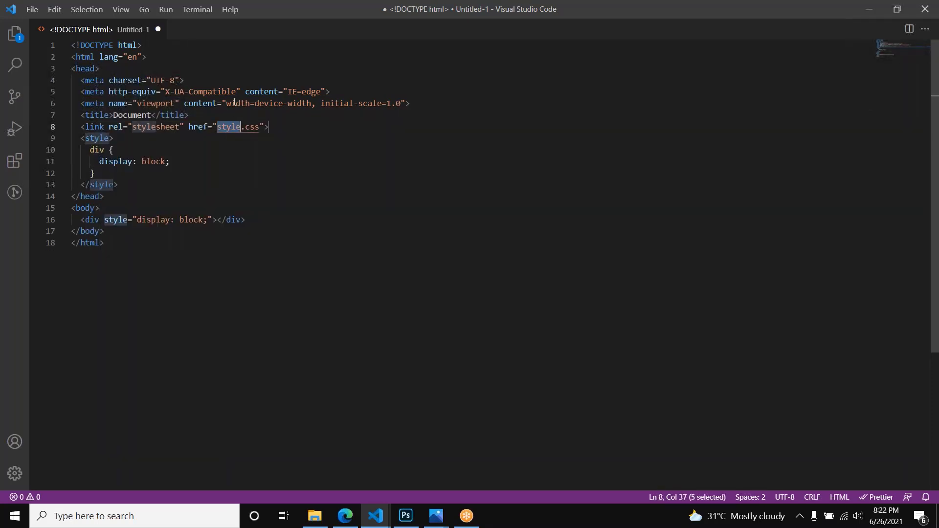
left_click(221, 127)
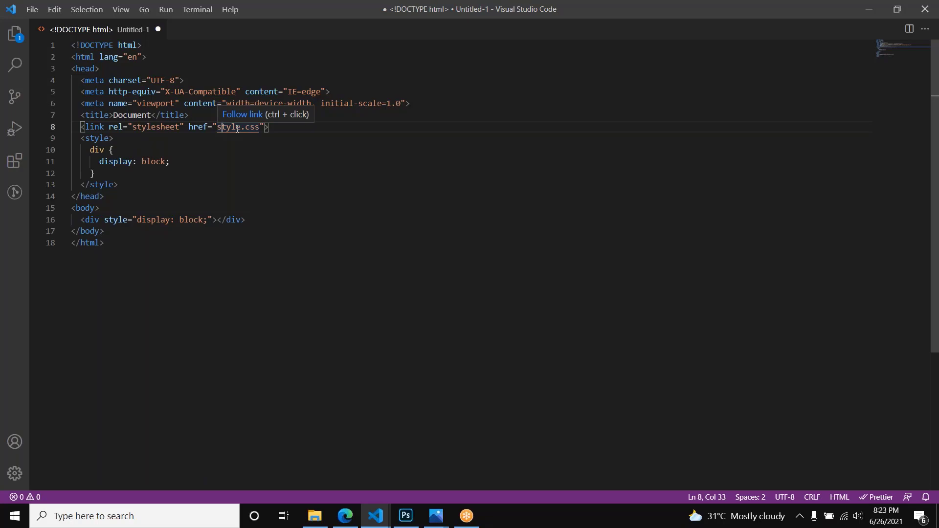
scroll(264, 243, "down", 3)
scroll(264, 243, "up", 3)
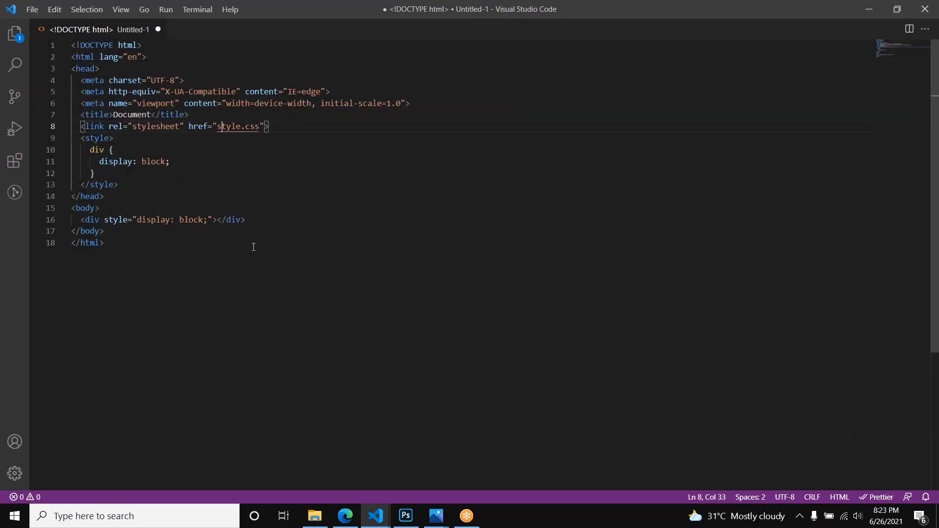
scroll(248, 256, "down", 5)
scroll(249, 261, "up", 5)
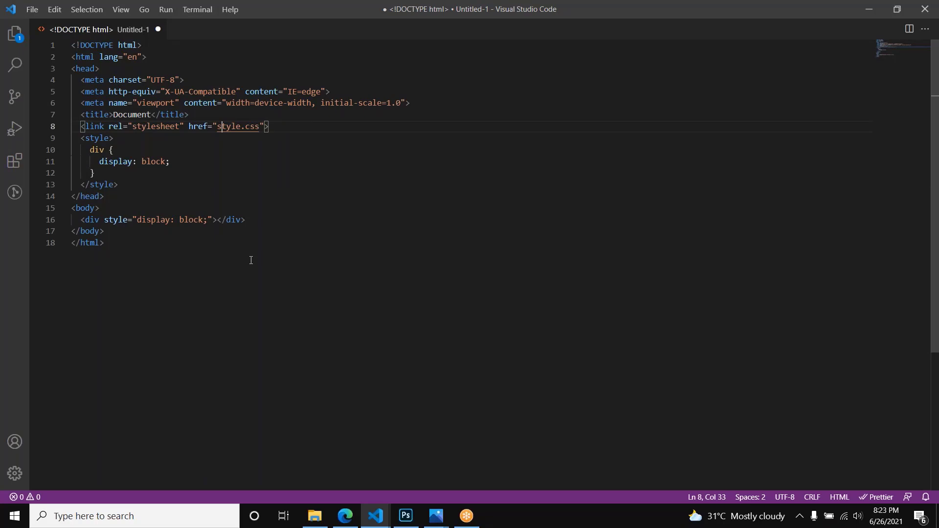
scroll(239, 203, "down", 3)
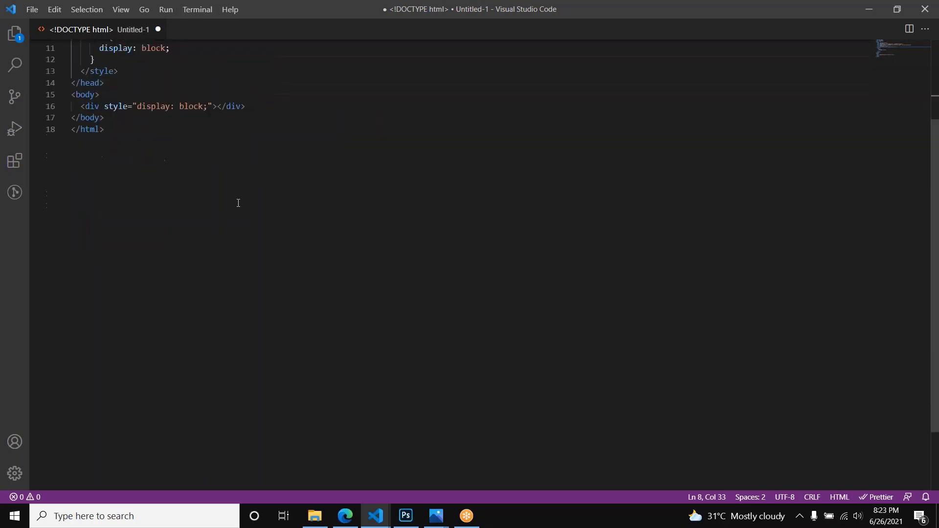
scroll(237, 204, "up", 3)
scroll(242, 199, "down", 2)
scroll(216, 166, "up", 2)
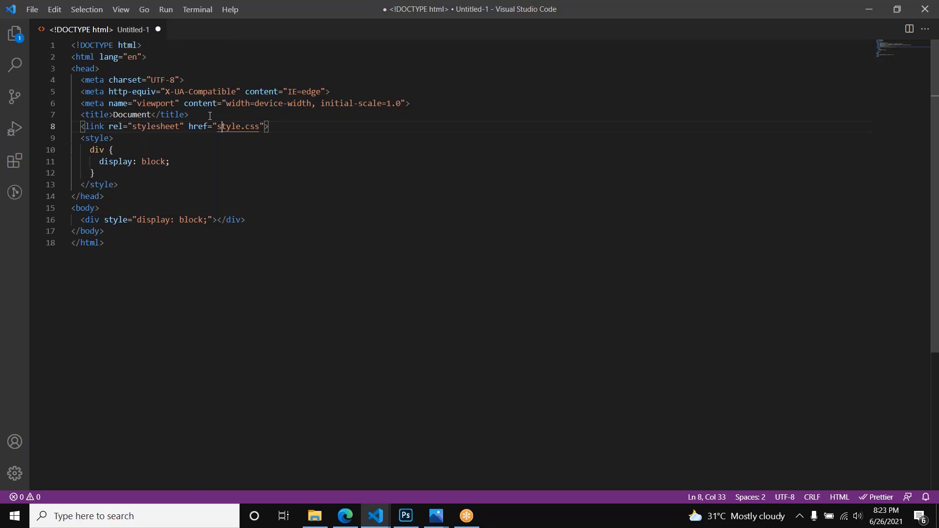
Step: Highlight the whole link element that references style.css in the head
left_click(268, 160)
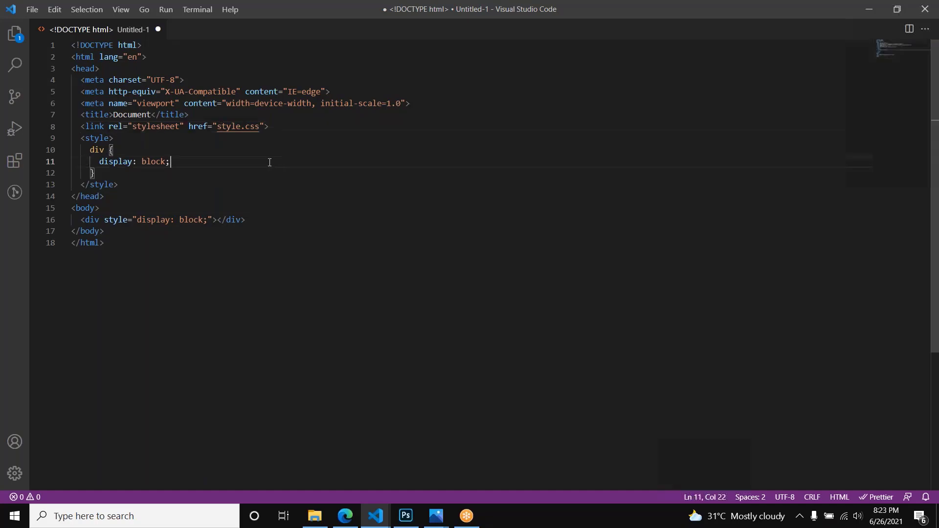
left_click(277, 125)
left_click_drag(277, 125, 80, 126)
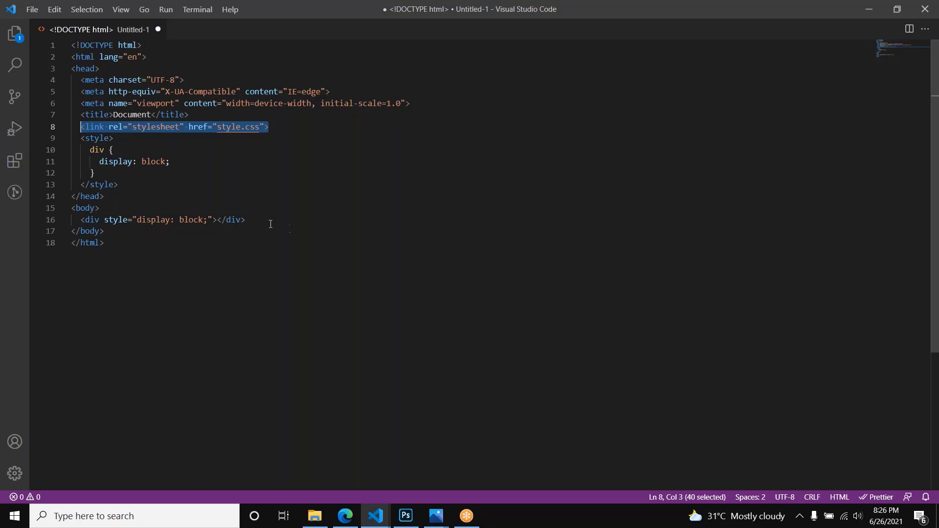
Step: Switch to Edge to check the lesson topic list, and return to the div's inline display declaration in Visual Studio Code
key("alt+Tab")
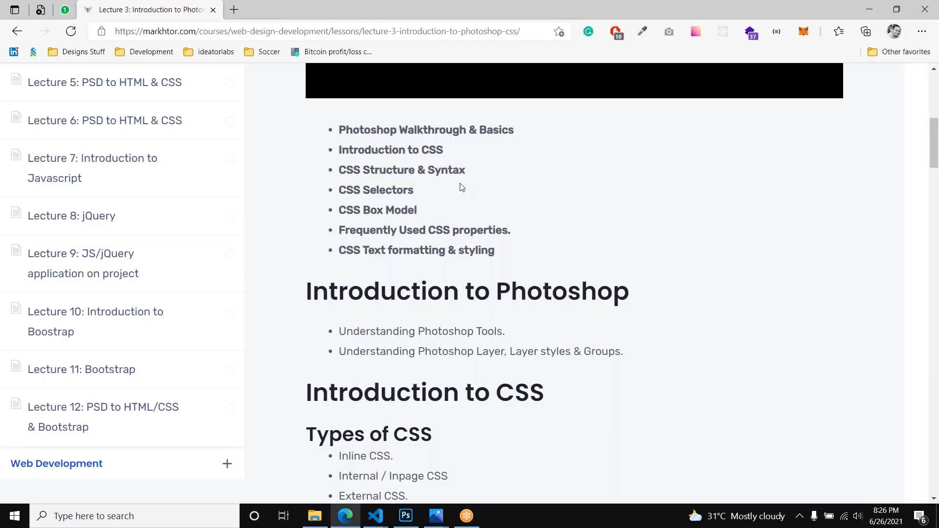
key("alt+Tab")
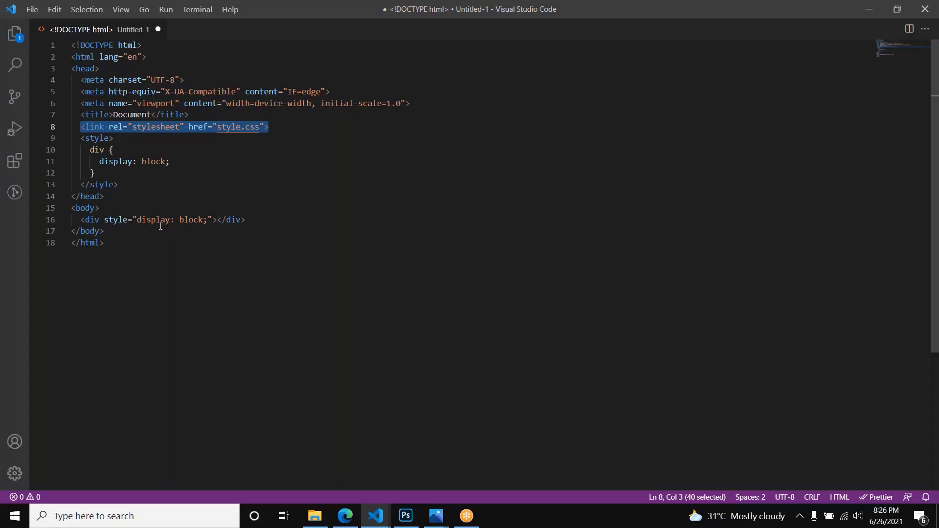
left_click(147, 219)
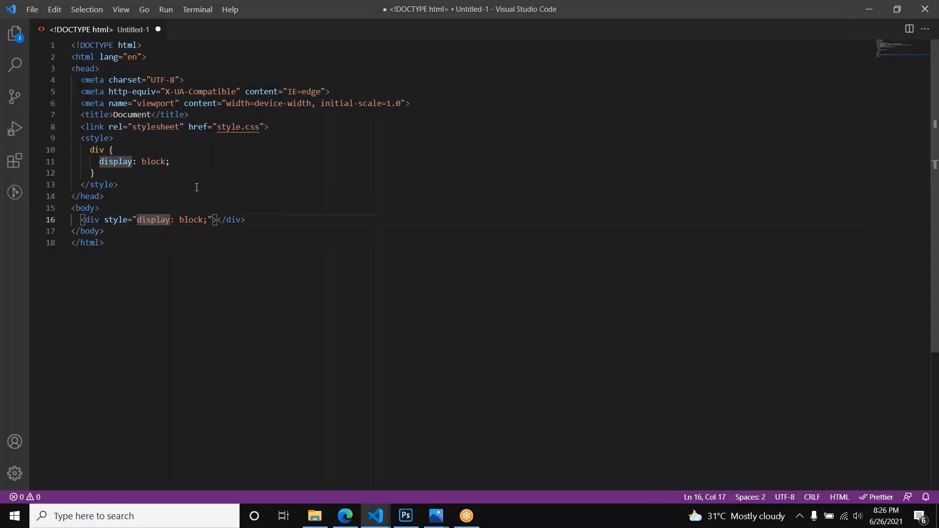
Step: Write the placeholder "property: value" on a new line below the div rule in the style element
left_click(150, 170)
key("Return")
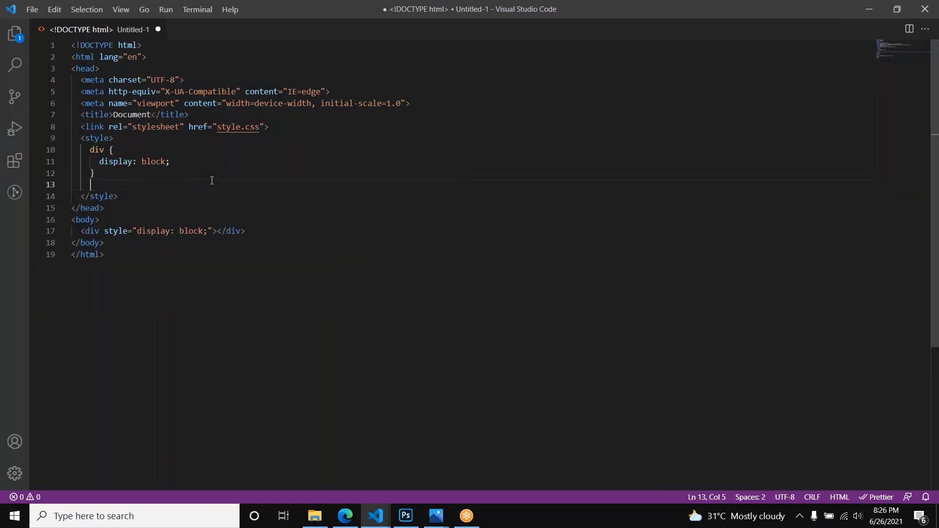
type("property:")
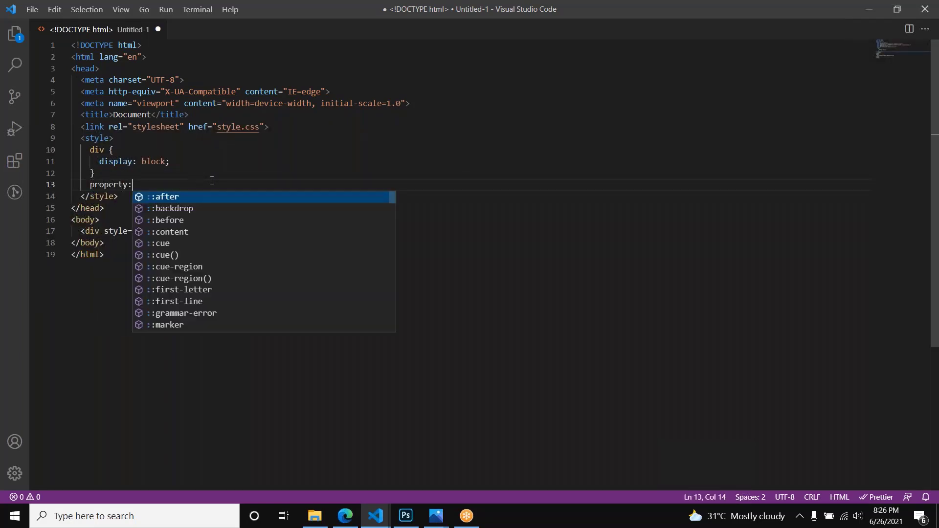
type(" value")
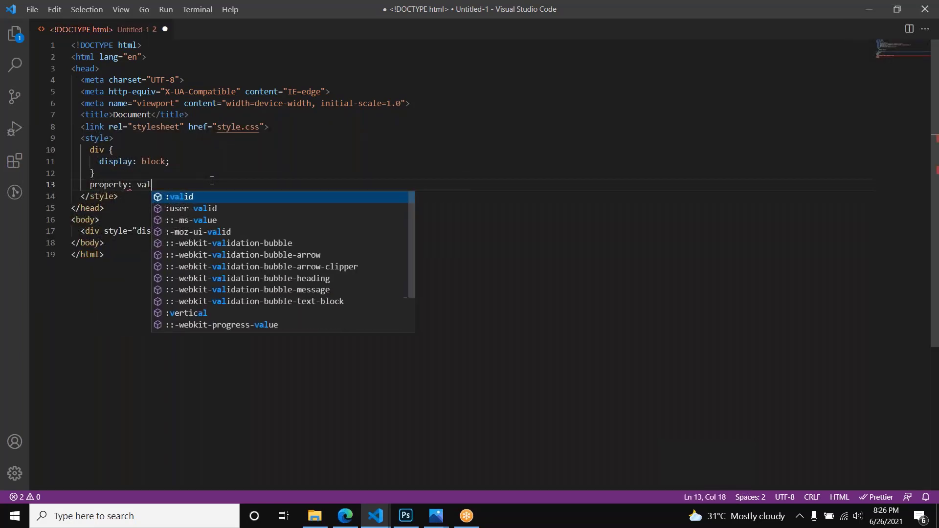
key("BackSpace")
key("BackSpace")
type("ue")
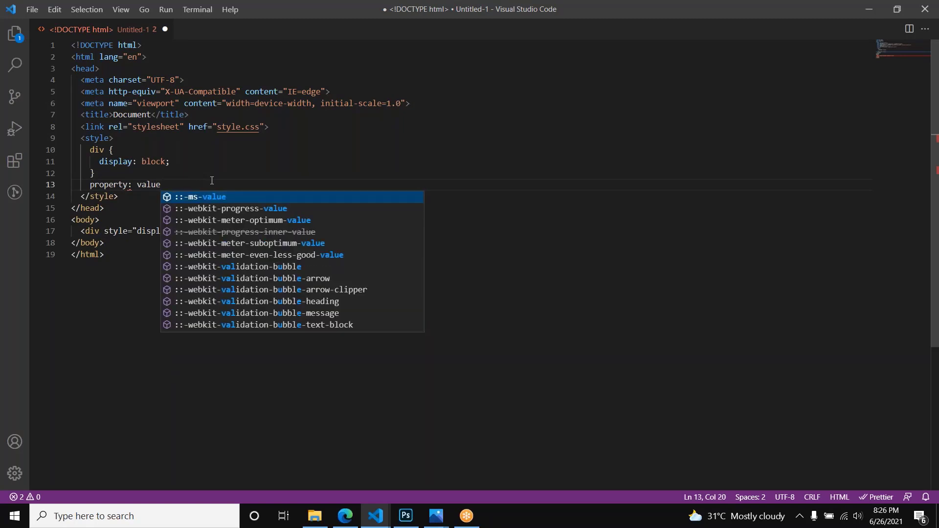
Step: Highlight the "property: value" placeholder and compare it with the display property in the div rule
key("shift+Home")
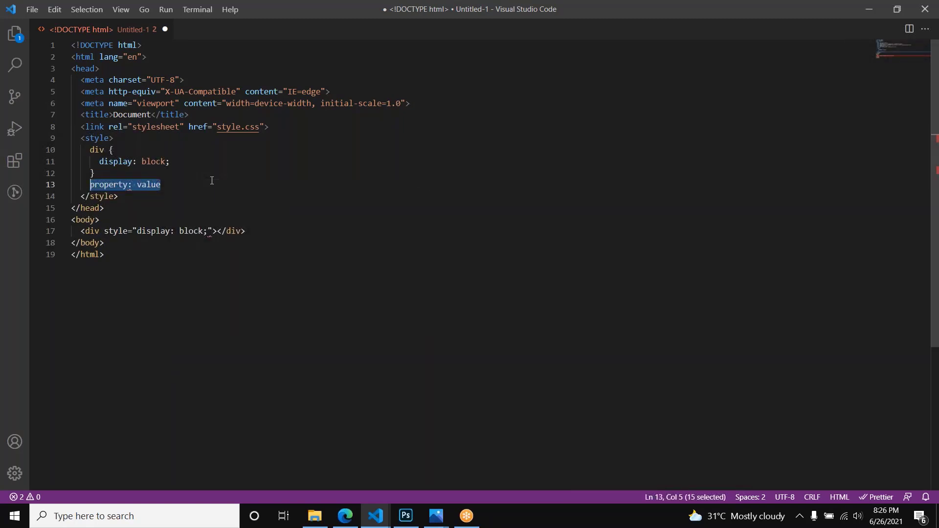
key("alt")
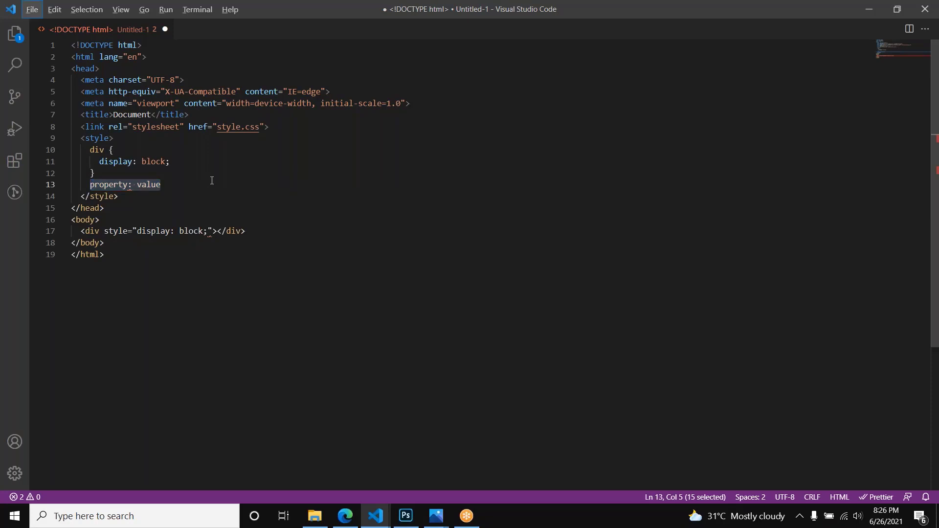
left_click(122, 161)
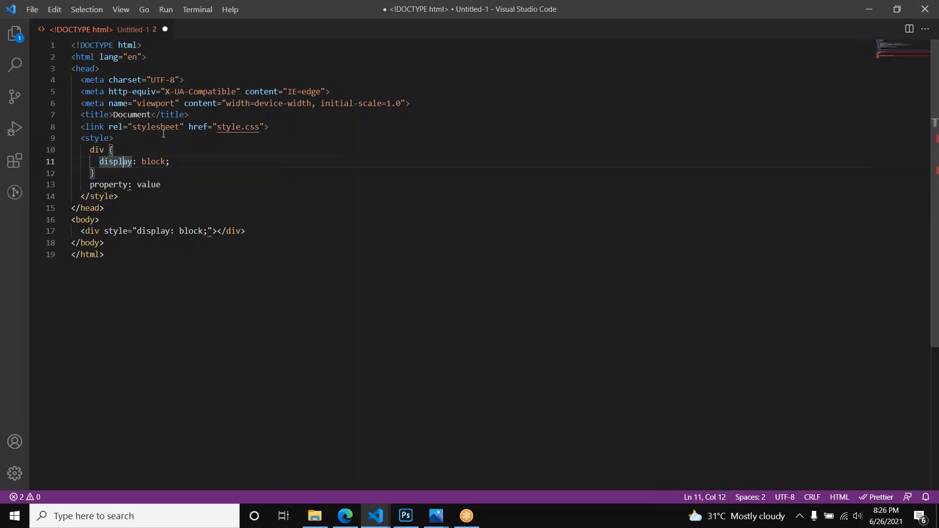
Step: Replace the "property: value" placeholder with the word "selector", and delete that word
left_click_drag(162, 185, 89, 186)
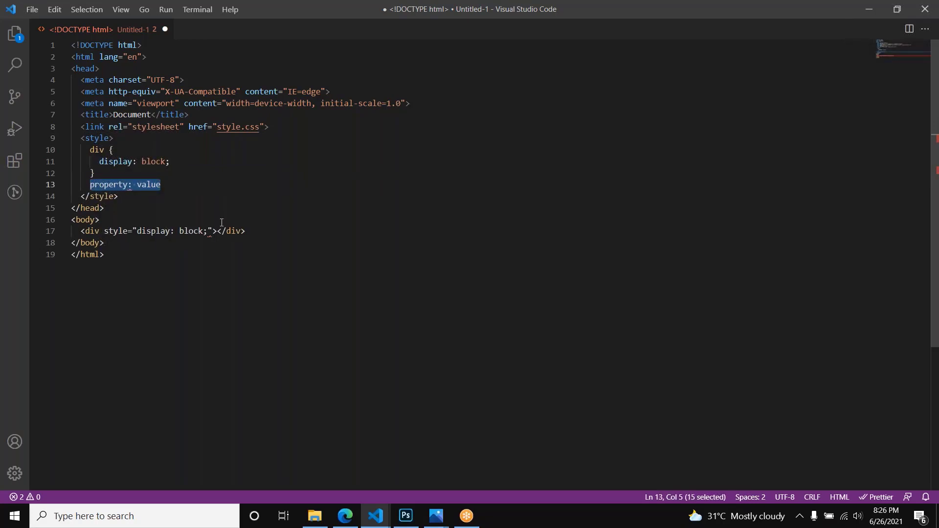
type("selector")
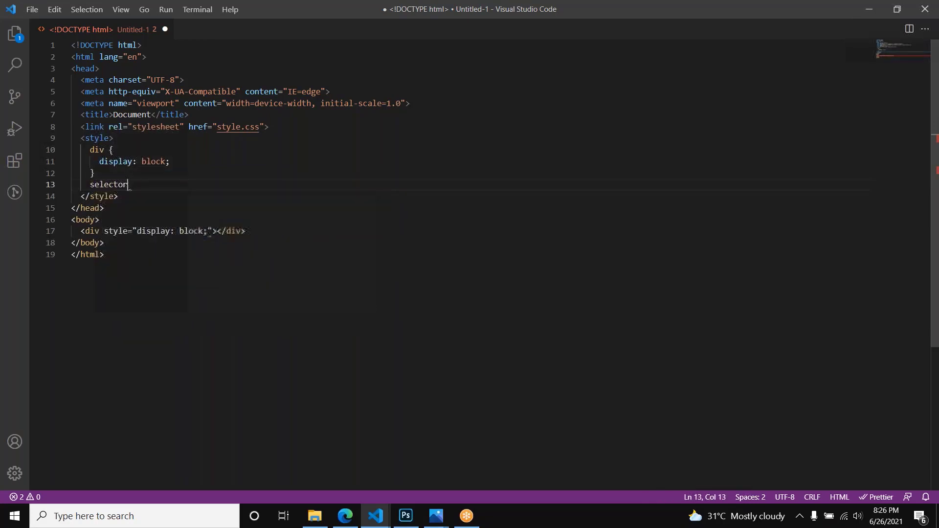
key("shift+Home")
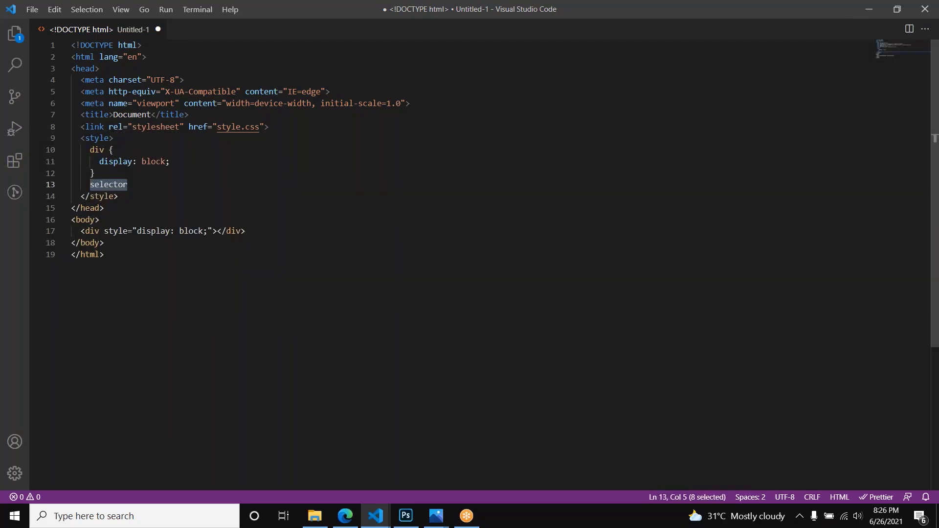
key("BackSpace")
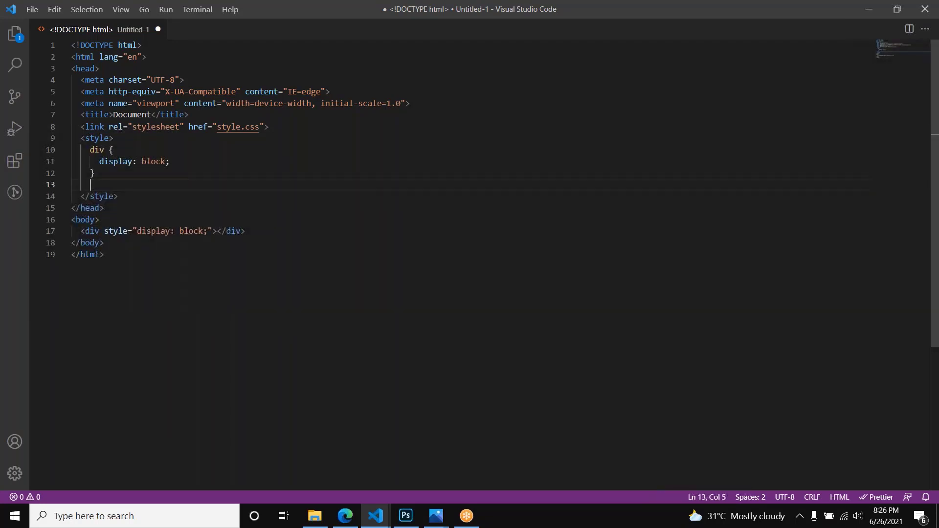
Step: Point out the div tag in the body and highlight the declaration block of the div rule
left_click(95, 231)
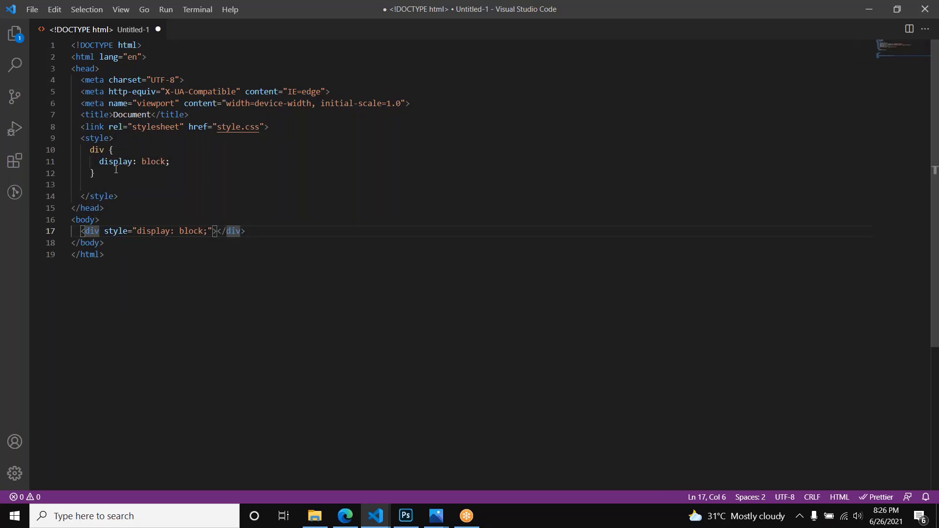
left_click_drag(116, 171, 113, 150)
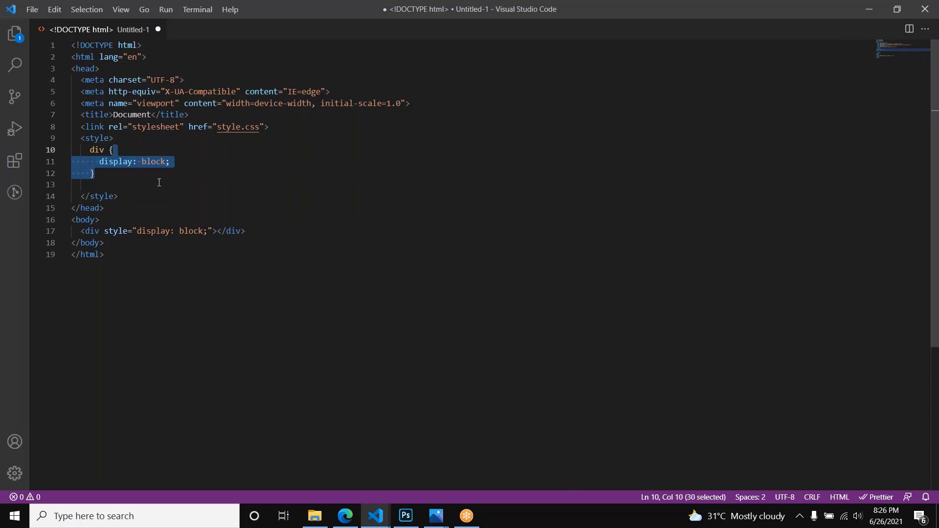
Step: Write the declaration "display: block" on the empty line below the div rule in the style element
left_click(159, 183)
type("displ")
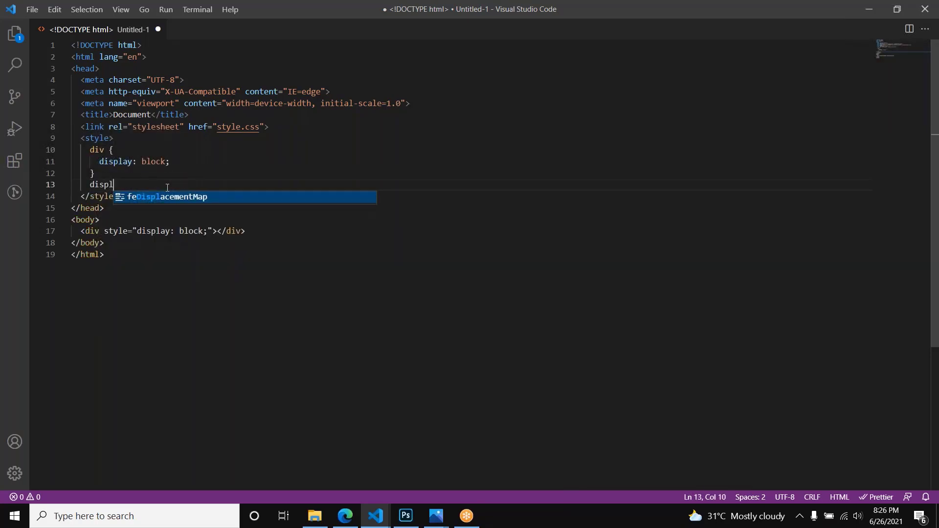
type("ay: vl")
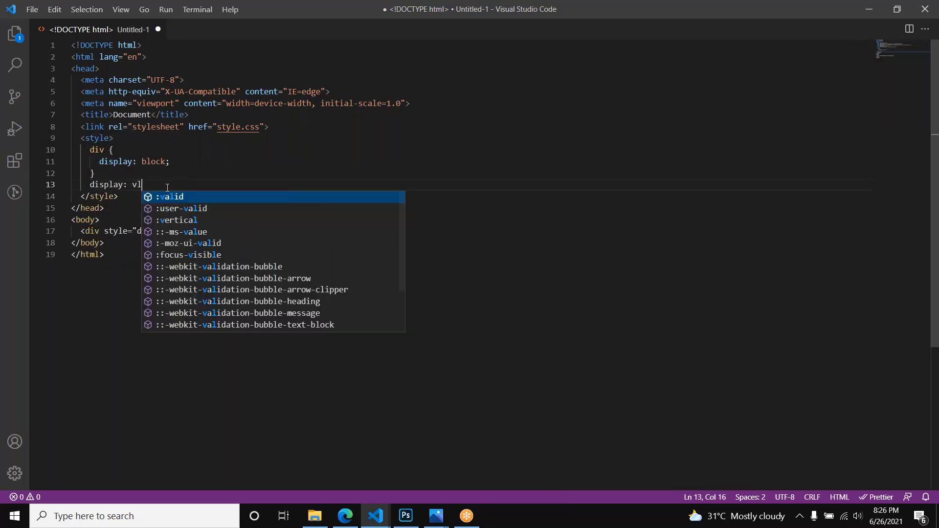
key("BackSpace")
type("bloc")
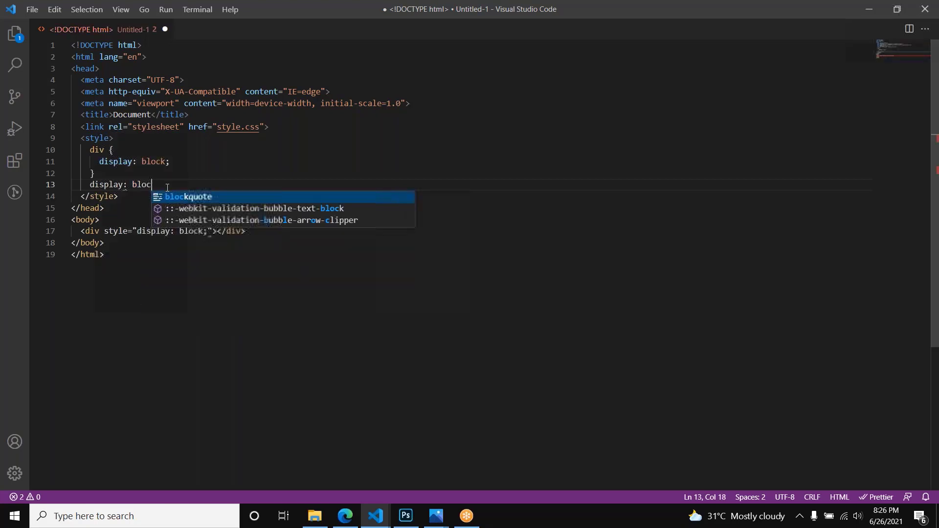
type("k")
key("shift+Home")
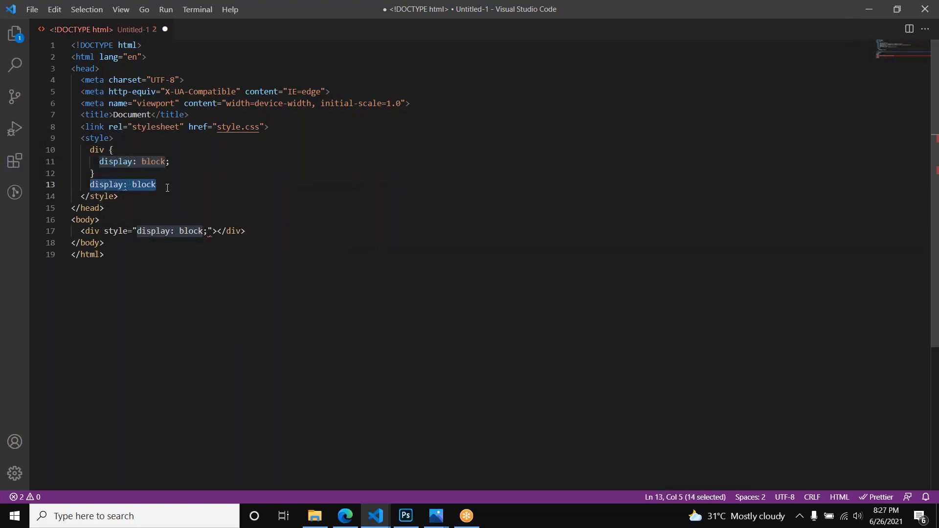
Step: Wrap the new "display: block" line in a second div rule, and remove the original div rule above it
key("Left")
key("Return")
key("Up")
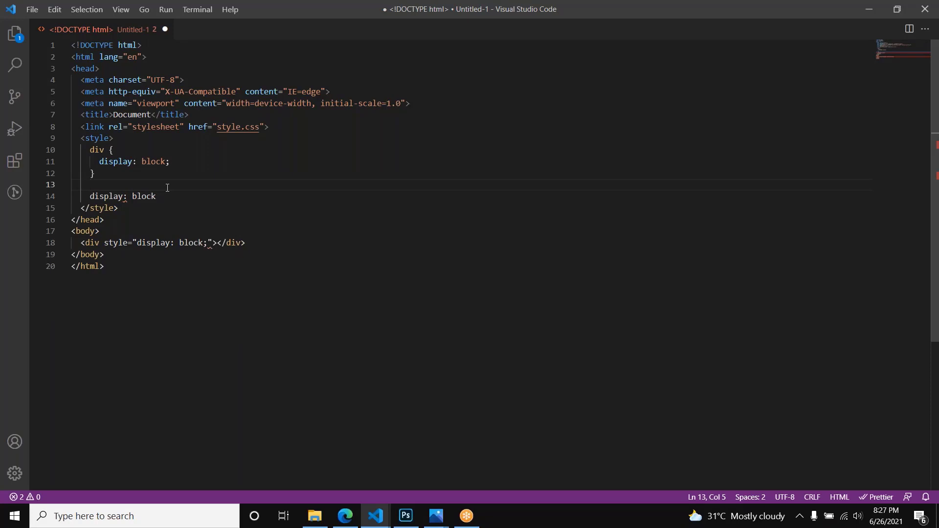
type("div {")
key("Return")
left_click(99, 220)
key("alt+Up")
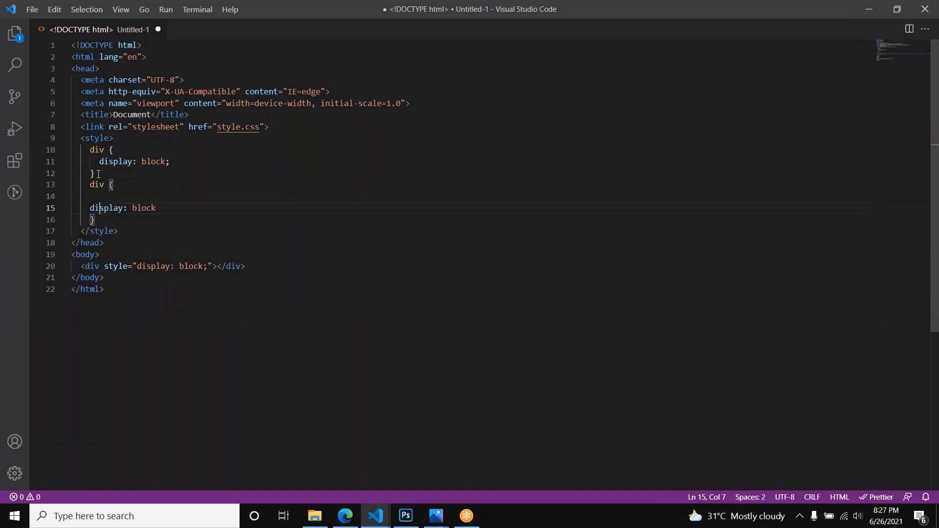
left_click_drag(102, 171, 122, 141)
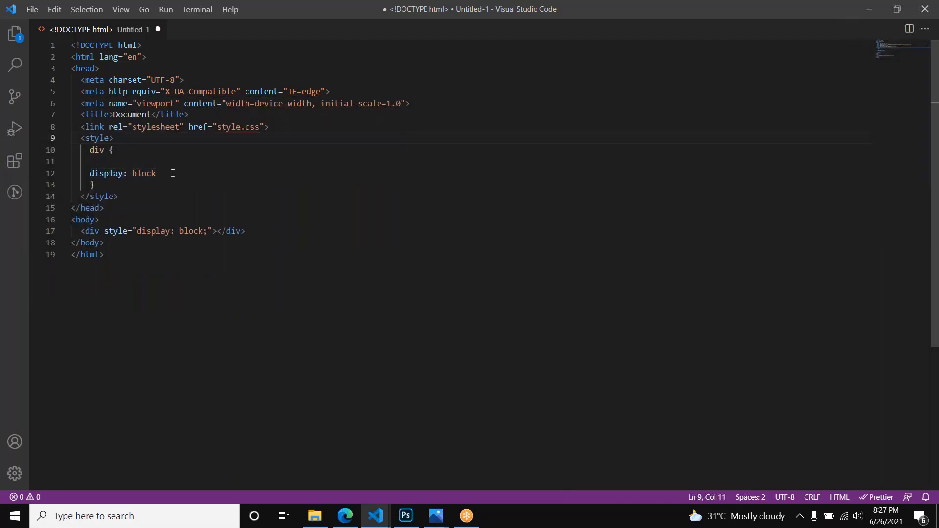
Step: Highlight the "display: block" declaration and the div selector, and bring up the Lecture 3 outline in the browser
left_click_drag(156, 173, 90, 174)
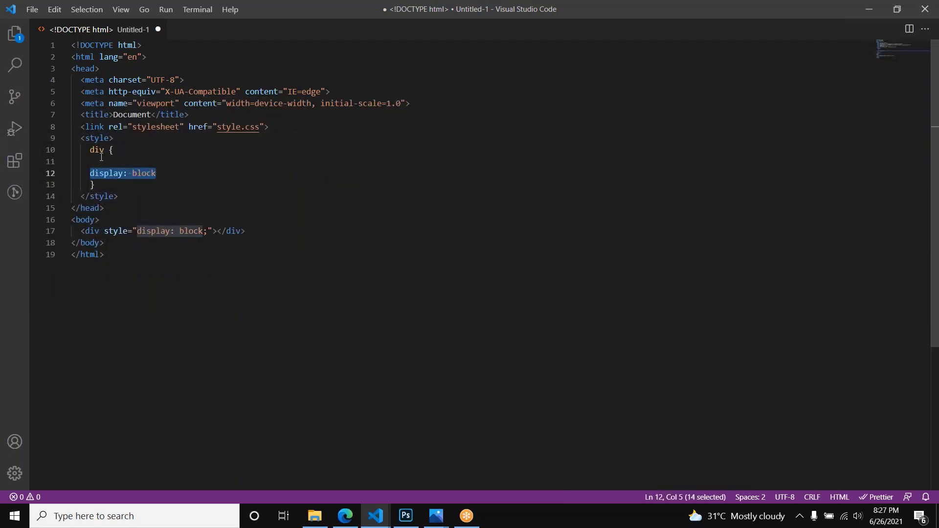
double_click(101, 151)
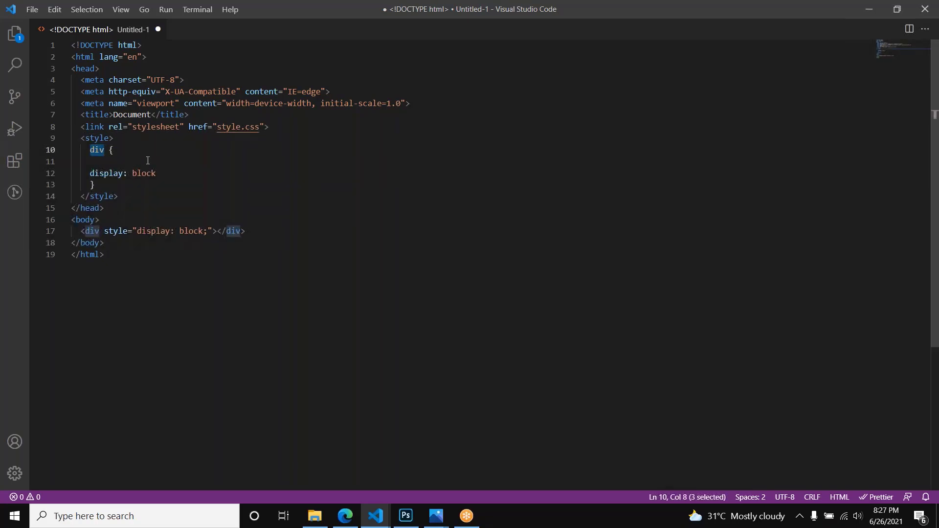
key("alt+Tab")
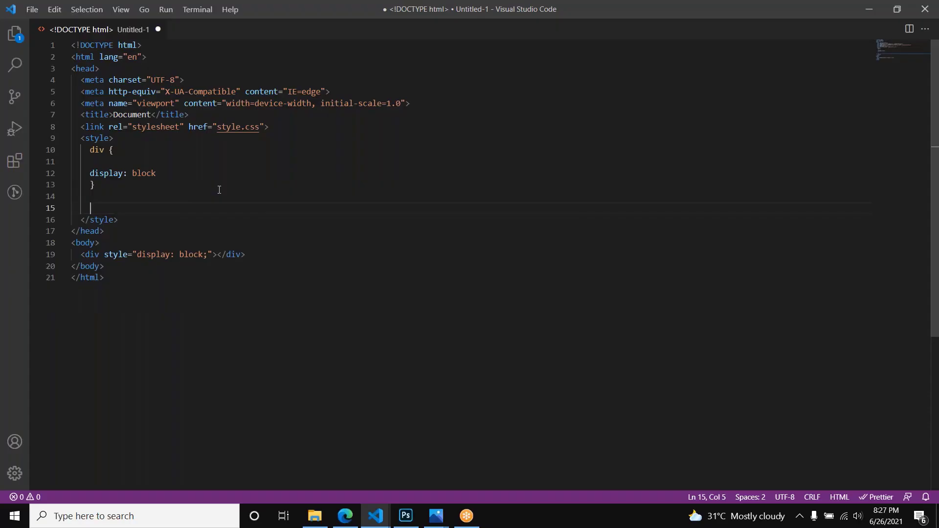
Step: Write a placeholder rule below the div rule with "selector" as its selector and "property: value" as its declaration
type("selector")
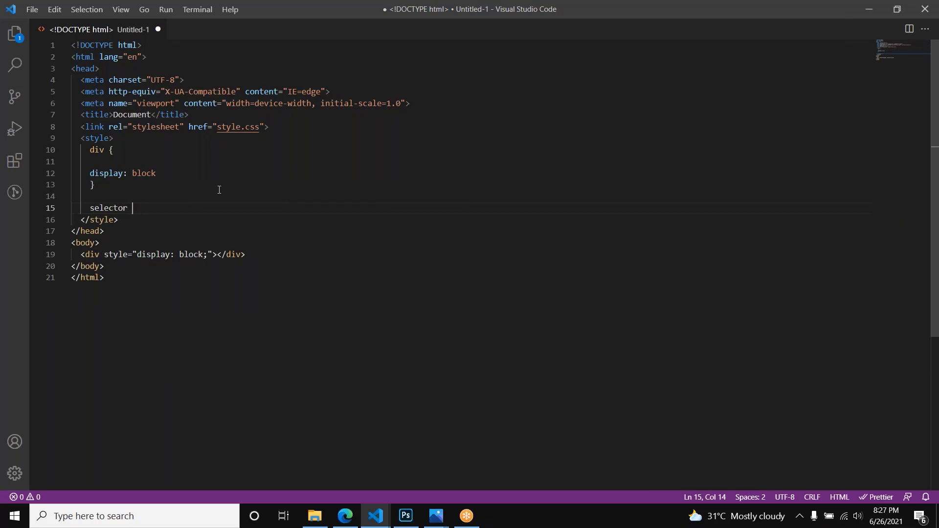
type(" {")
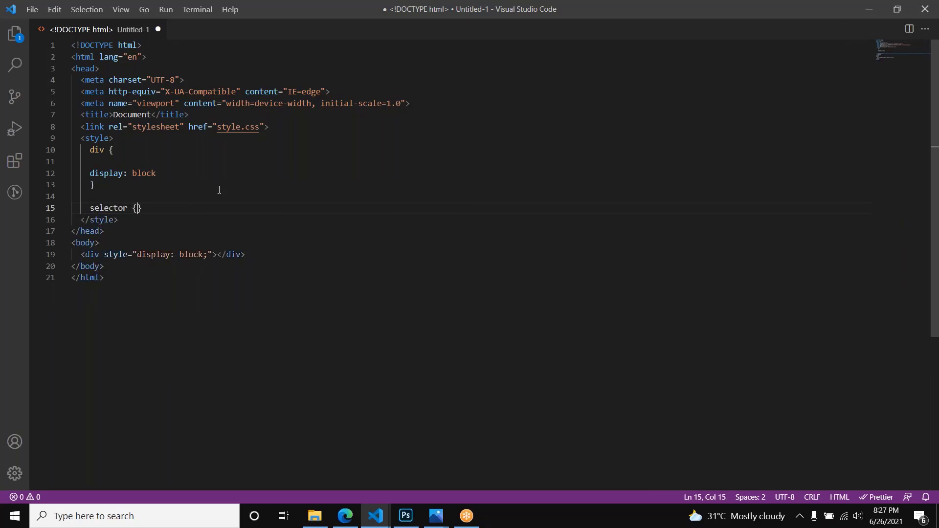
key("Return")
type("propert")
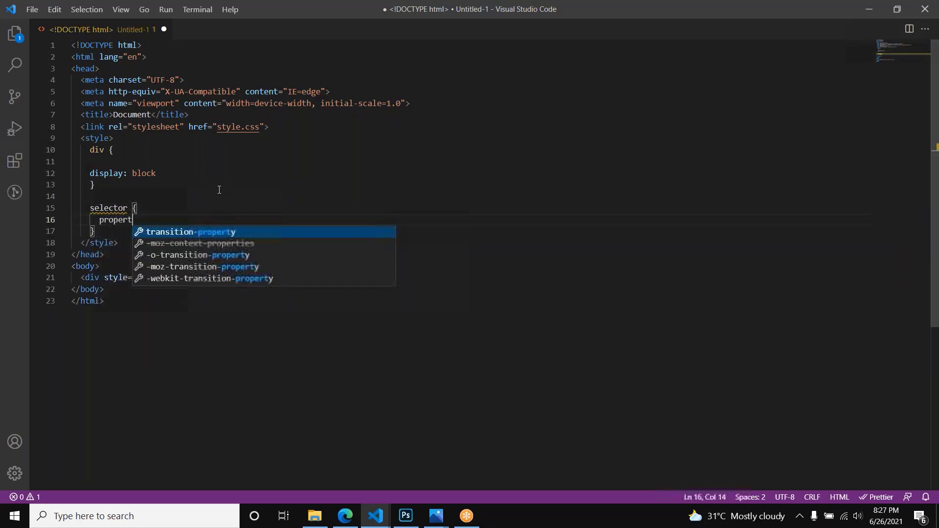
type("y: value")
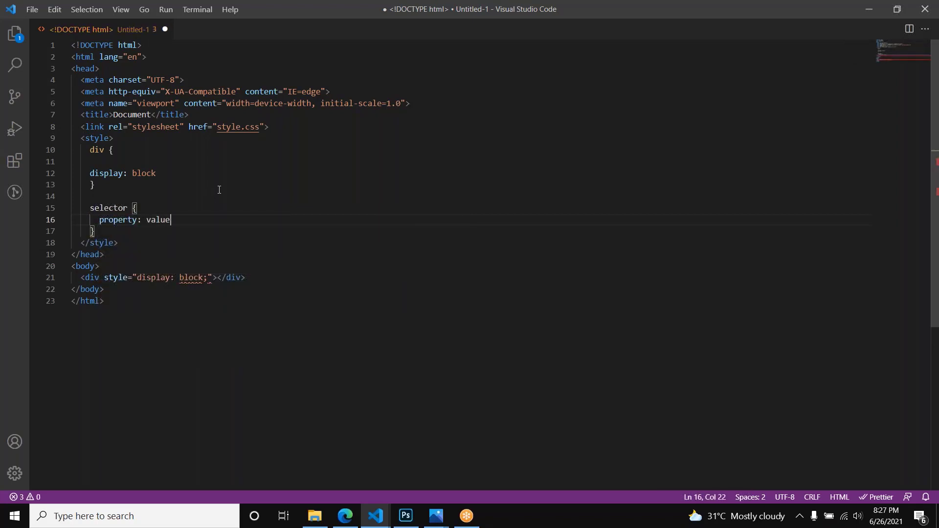
Step: Highlight the whole placeholder rule, and mark the CSS Selectors topic on the lecture page in the browser
key("Down")
key("shift+Up")
key("shift+Up")
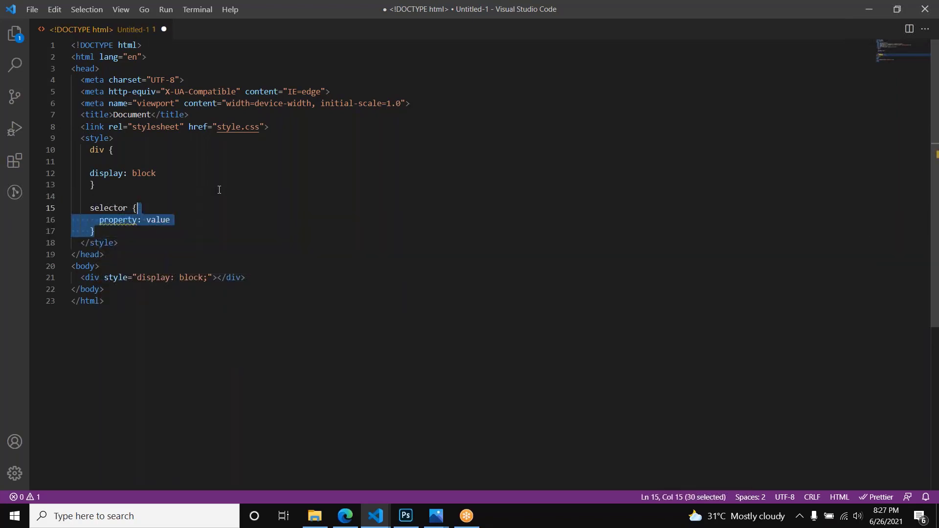
key("shift+Home")
key("shift+Home")
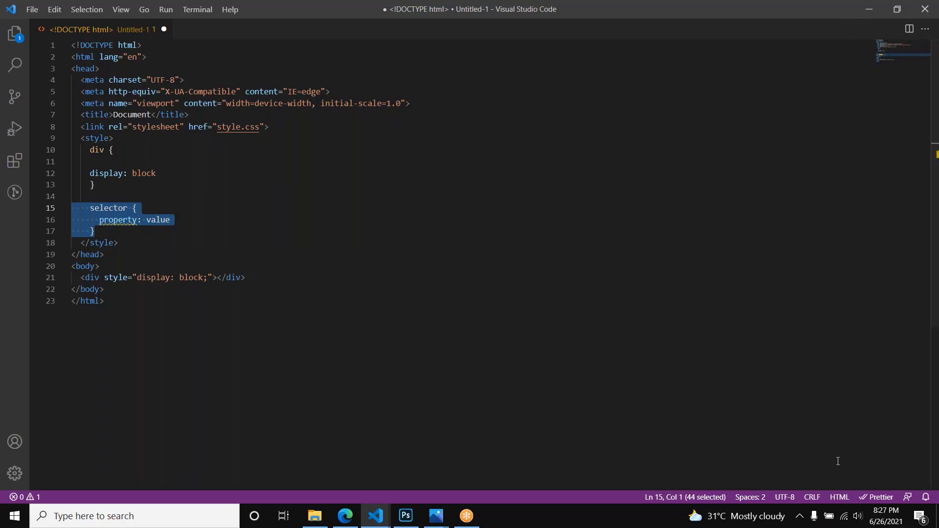
left_click(838, 461)
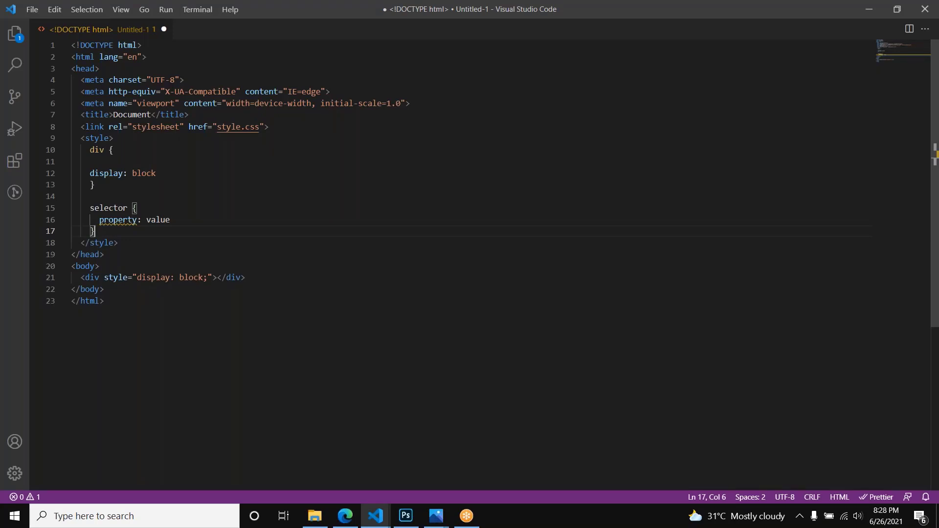
key("shift+Up")
key("shift+Up")
key("shift+Home")
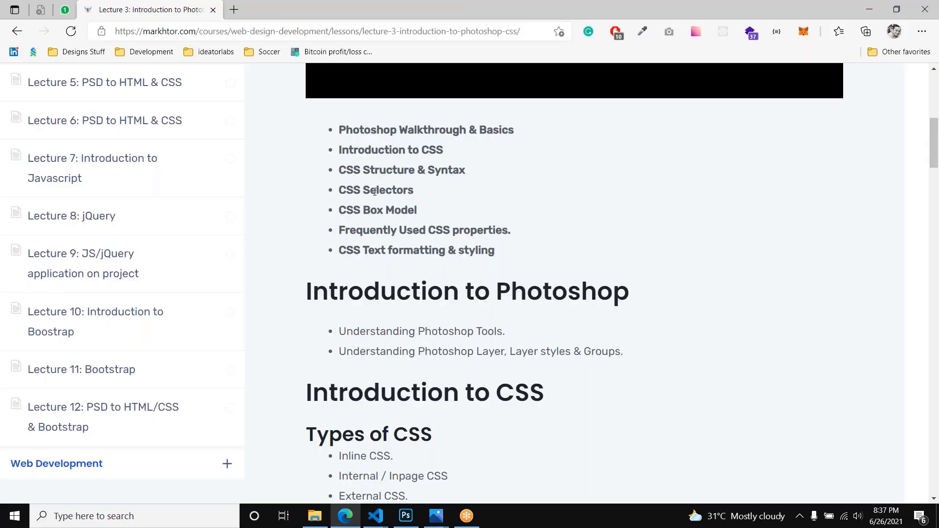
left_click_drag(352, 191, 414, 191)
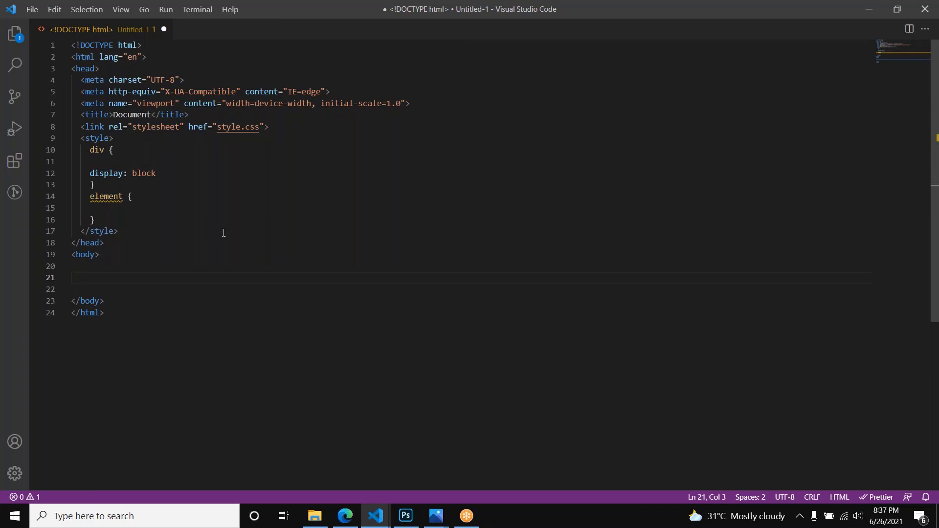
Step: Point out the div selector in the style element and add an empty div element to the body
double_click(98, 150)
left_click(126, 272)
type("<div")
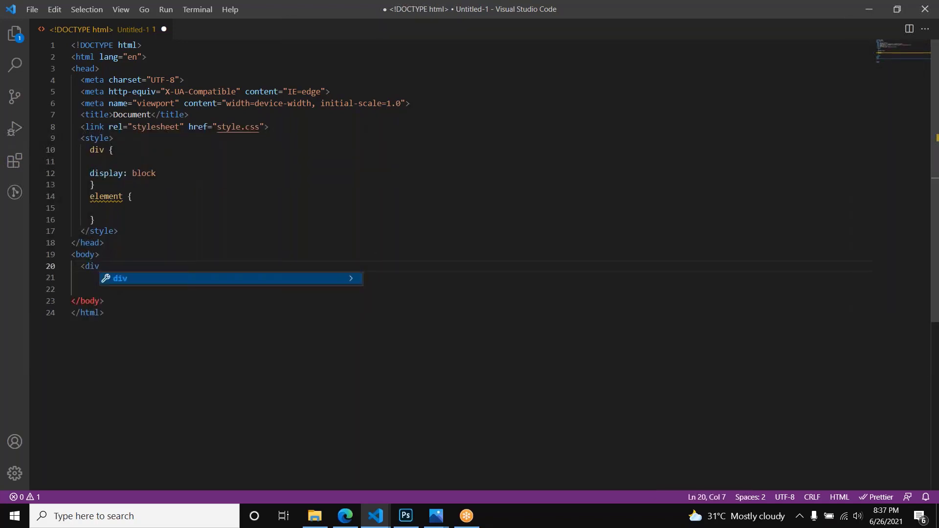
type(">")
key("Return")
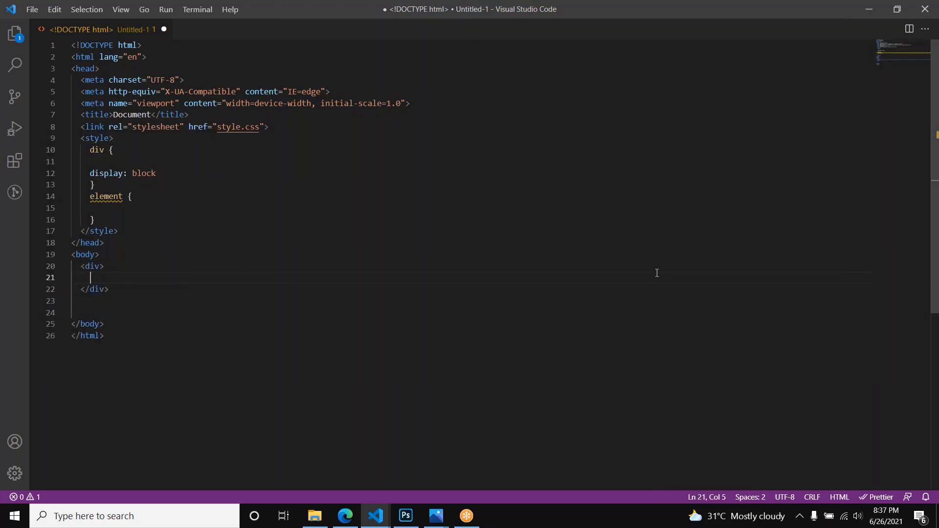
left_click(737, 88)
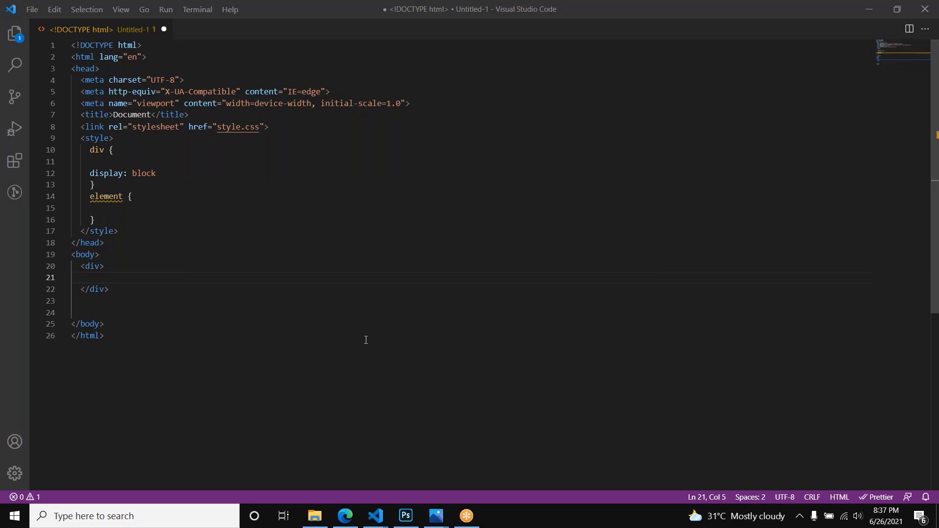
left_click(291, 243)
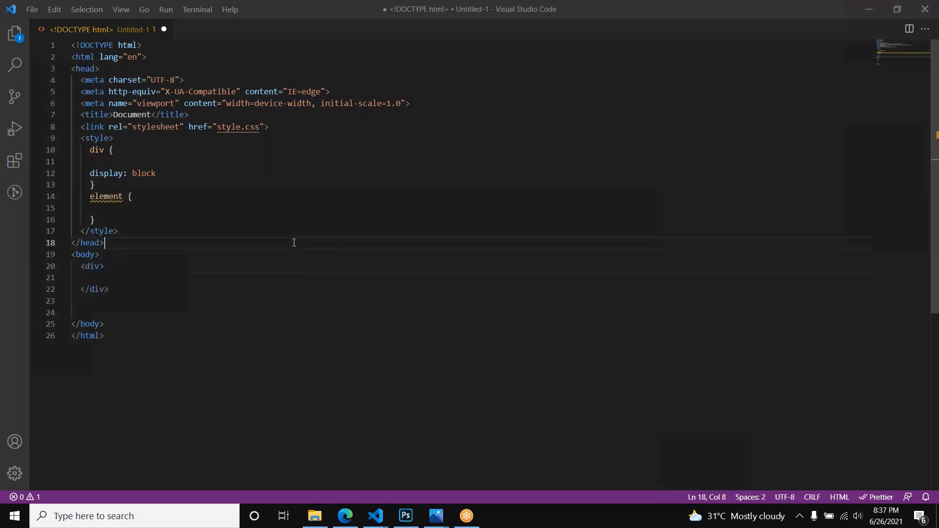
Step: Save the page to the Desktop as Untitled-1.html and open the file in the browser
key("ctrl+s")
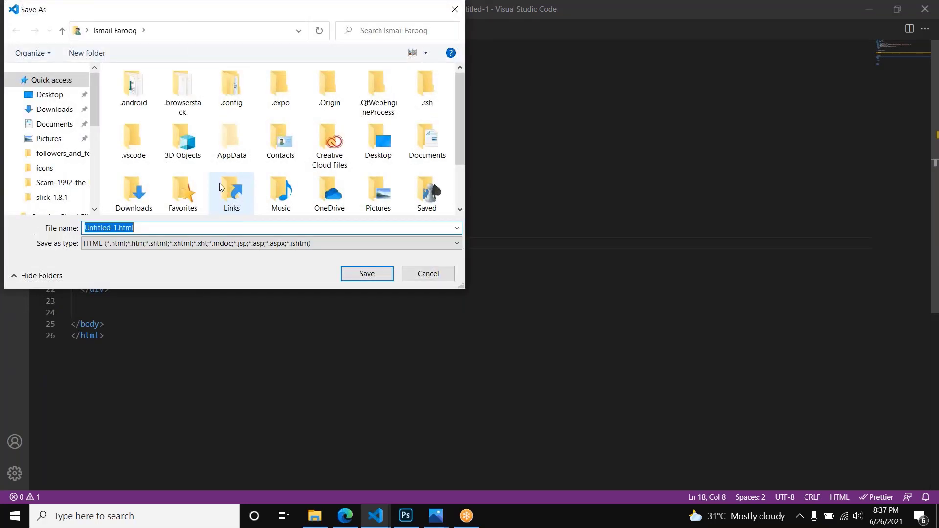
left_click(48, 96)
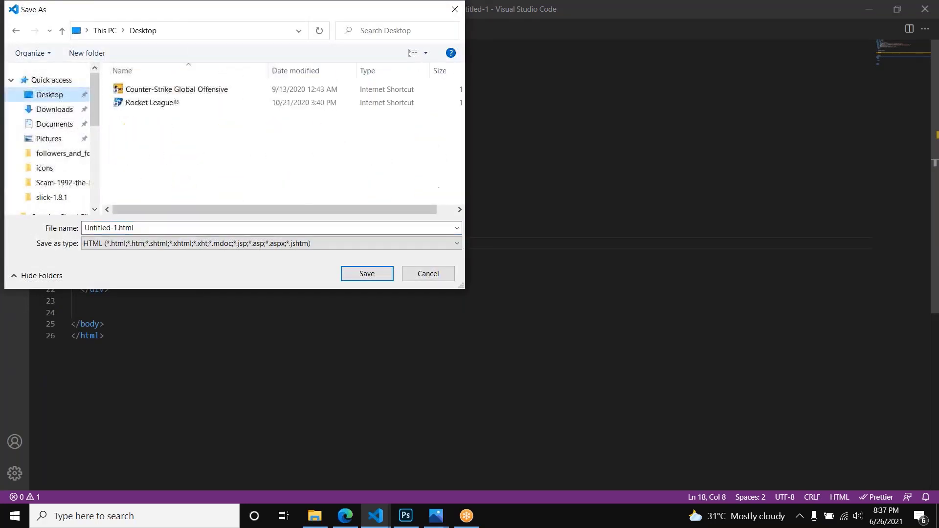
left_click(367, 273)
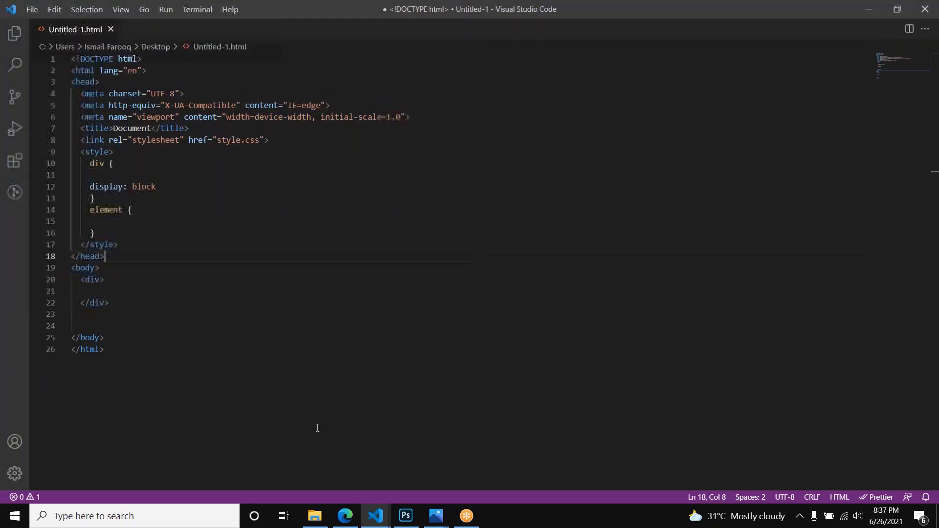
key("super+d")
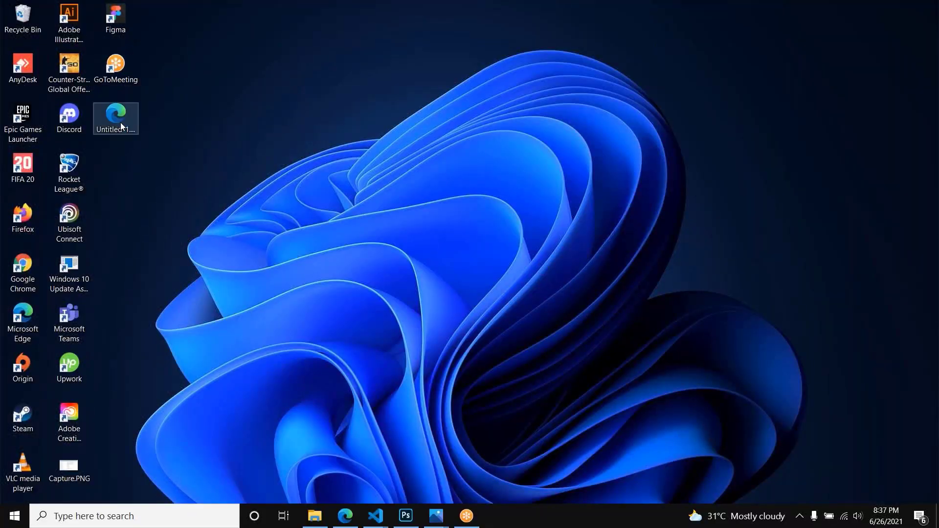
key("super+d")
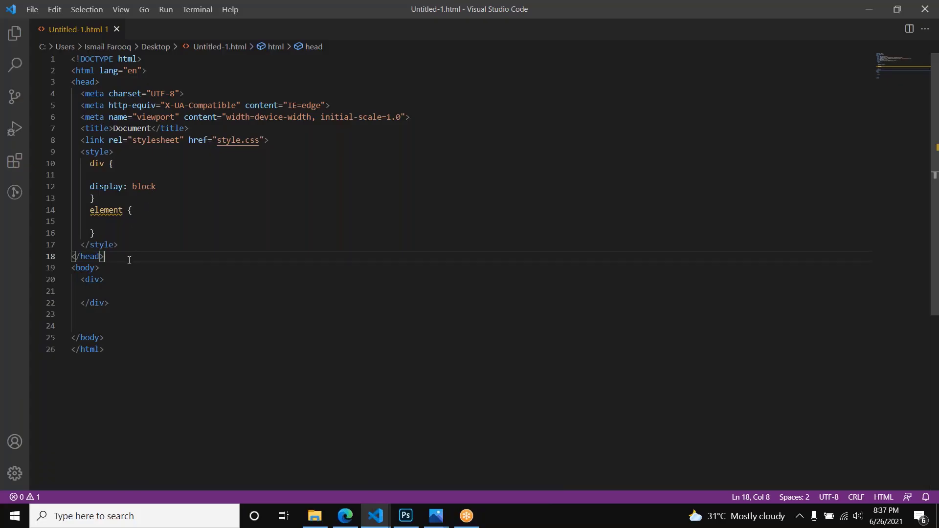
Step: Enter the text "We are developers" inside the body's div and save the file
left_click(102, 293)
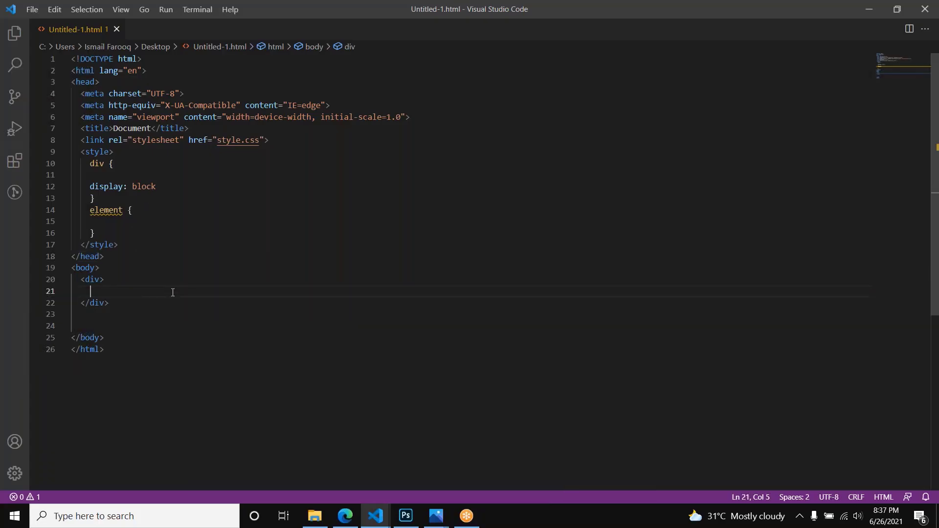
type("We ")
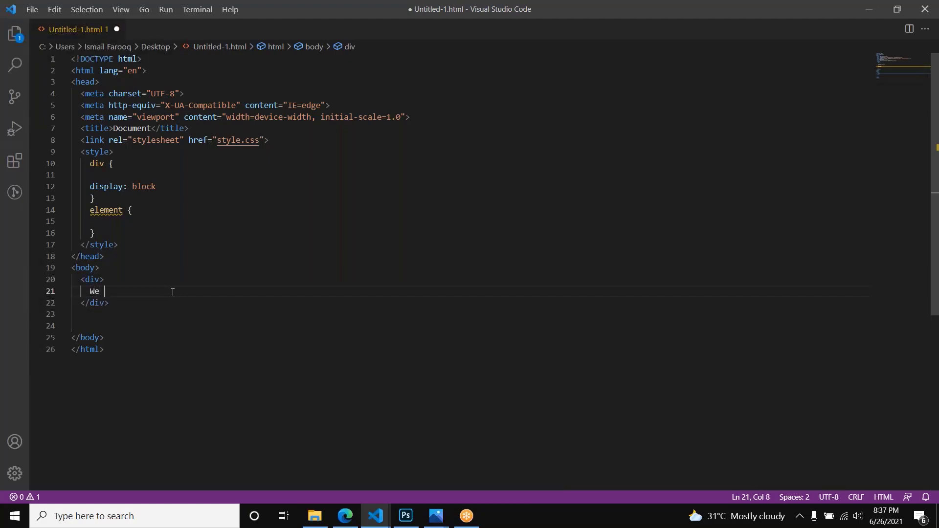
type("are developers")
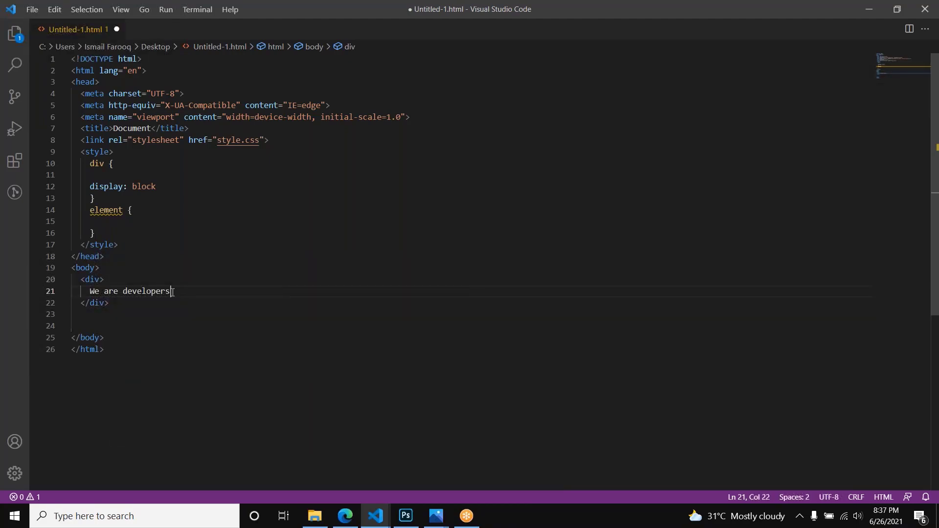
key("ctrl+s")
Step: Check the div's text on the rendered page in the browser, and return to the code editor
key("alt+Tab")
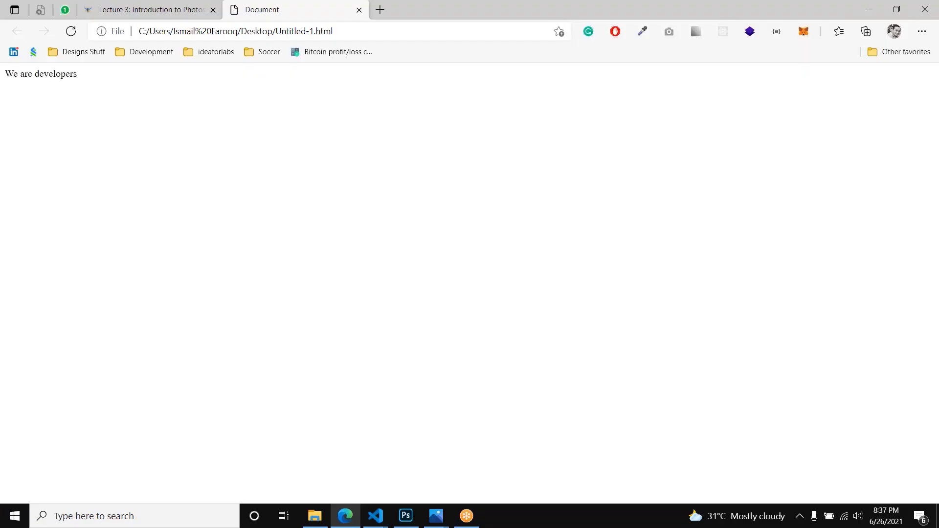
left_click_drag(13, 74, 114, 84)
left_click(197, 118)
key("alt+Tab")
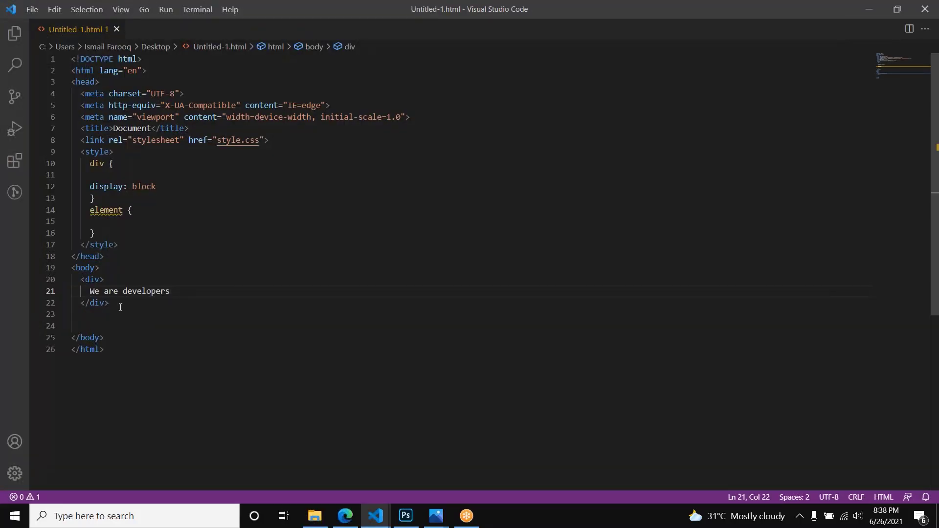
Step: Add a blank line above the body's div, replace the div rule's declaration with "color: red;" and save the file
left_click(112, 270)
key("Return")
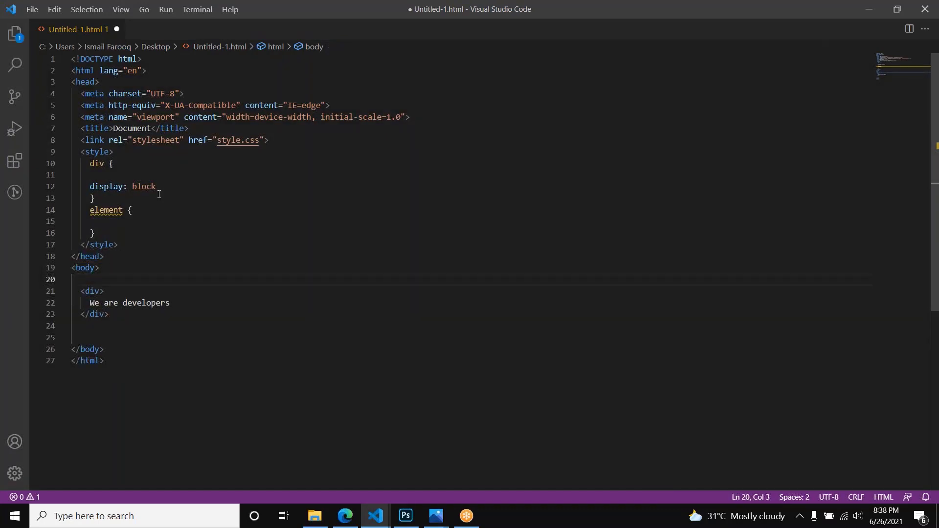
left_click(173, 182)
key("ctrl+shift+Left")
key("ctrl+shift+Left")
key("ctrl+shift+Left")
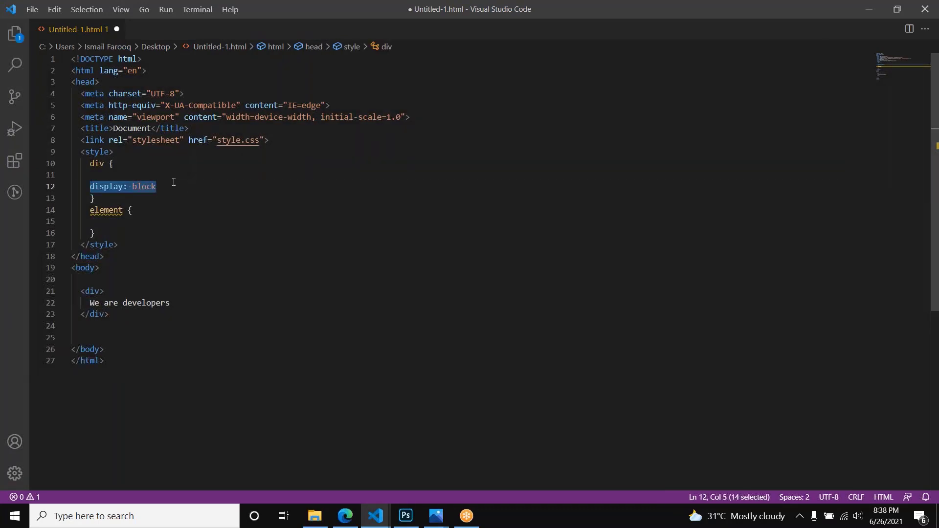
type("color: ")
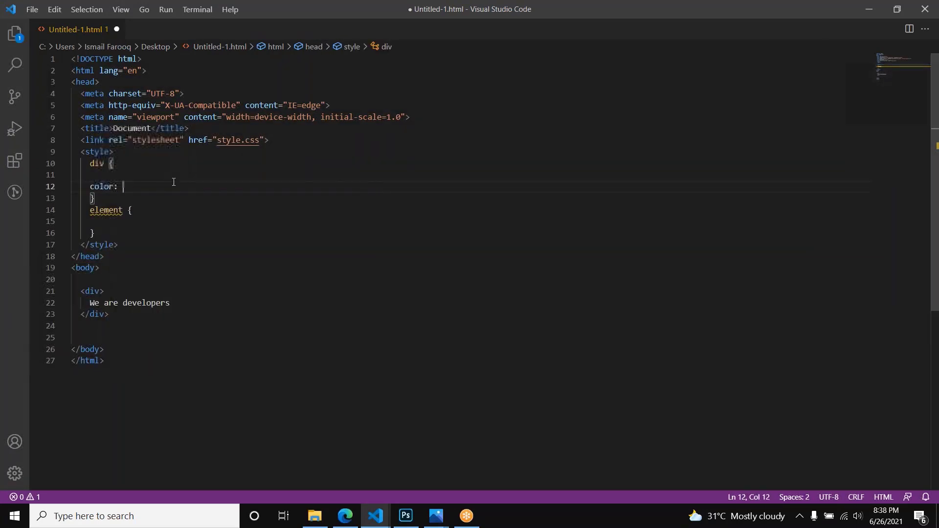
type("red;")
key("ctrl+s")
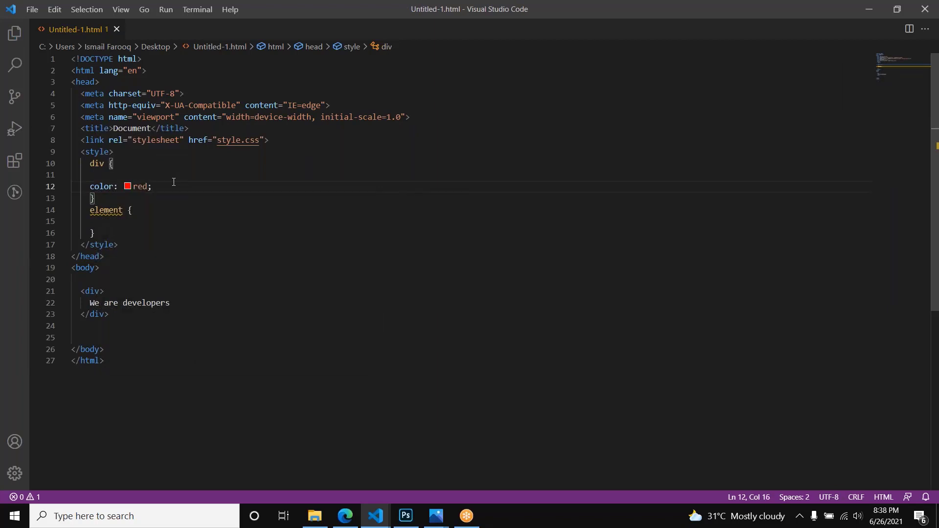
Step: Reload the page in the browser to check the div's text color, and return to the code editor
key("alt+Tab")
key("F5")
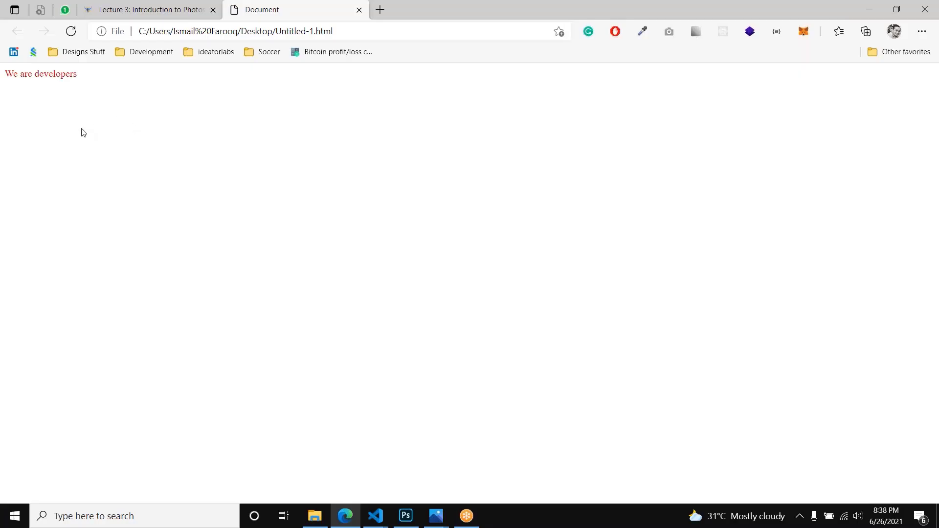
left_click_drag(27, 76, 103, 88)
key("alt+Tab")
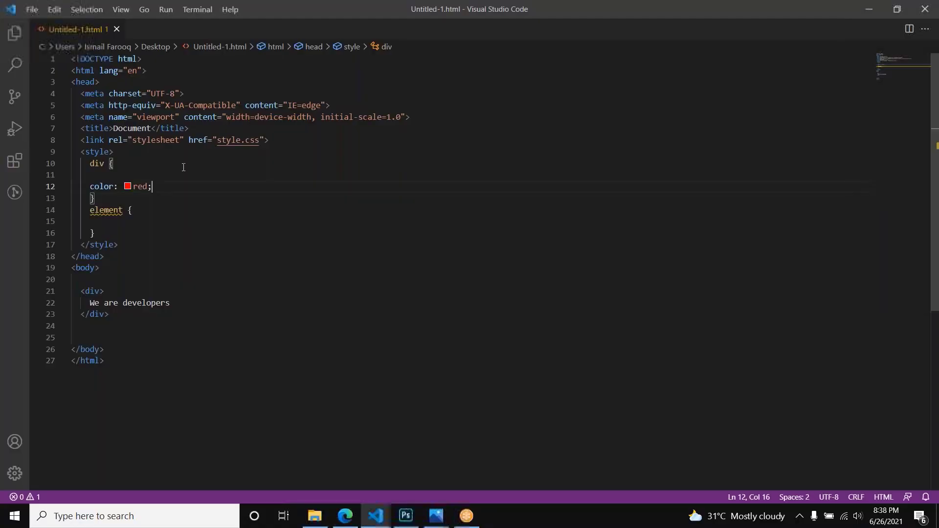
Step: Auto-format the document and insert a copy of the "We are developers" div below the original
key("shift+alt+f")
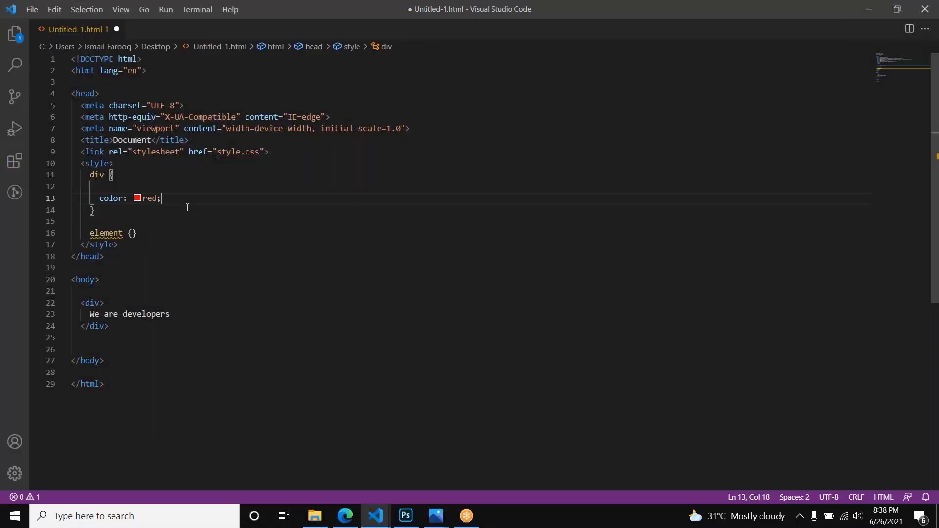
left_click(145, 325)
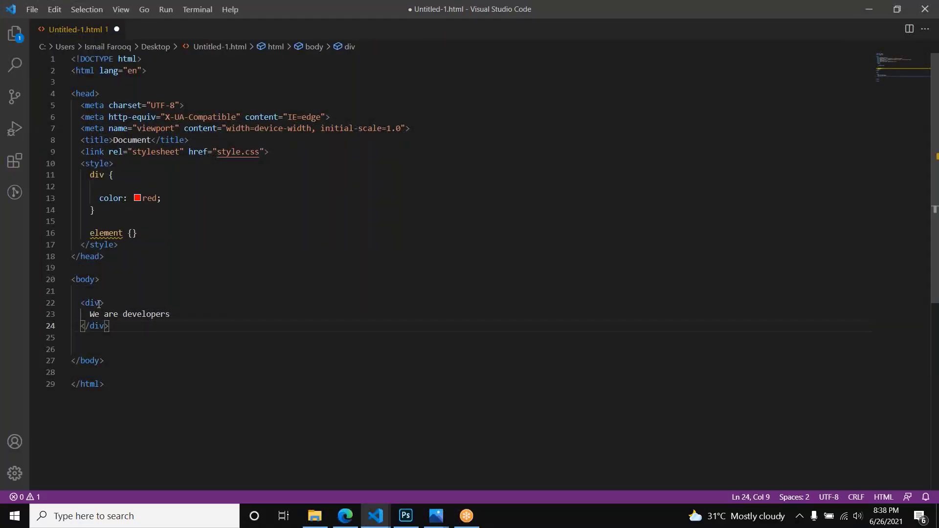
left_click(80, 300, "shift")
key("ctrl+c")
key("Right")
key("Return")
key("Return")
key("ctrl+v")
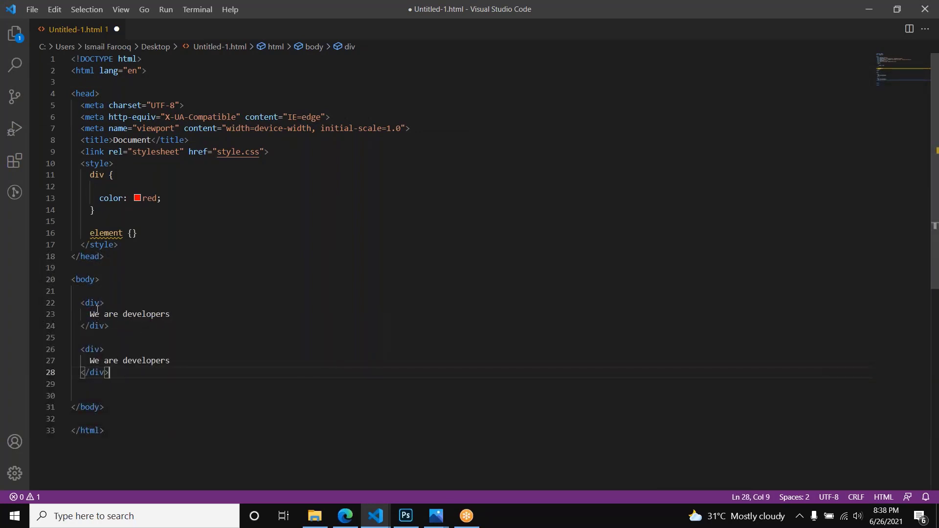
Step: Point out the div selector and add the attribute id="test" to the second div in the body
double_click(100, 175)
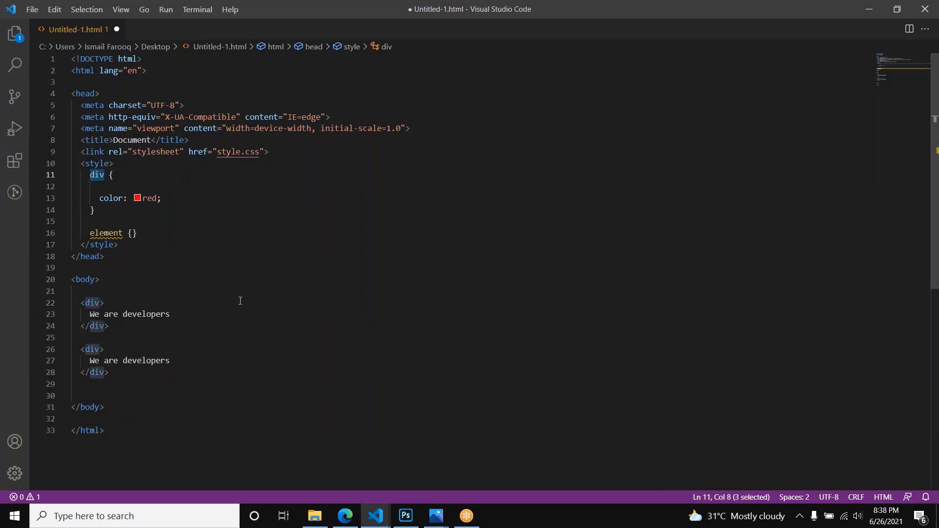
left_click(129, 347)
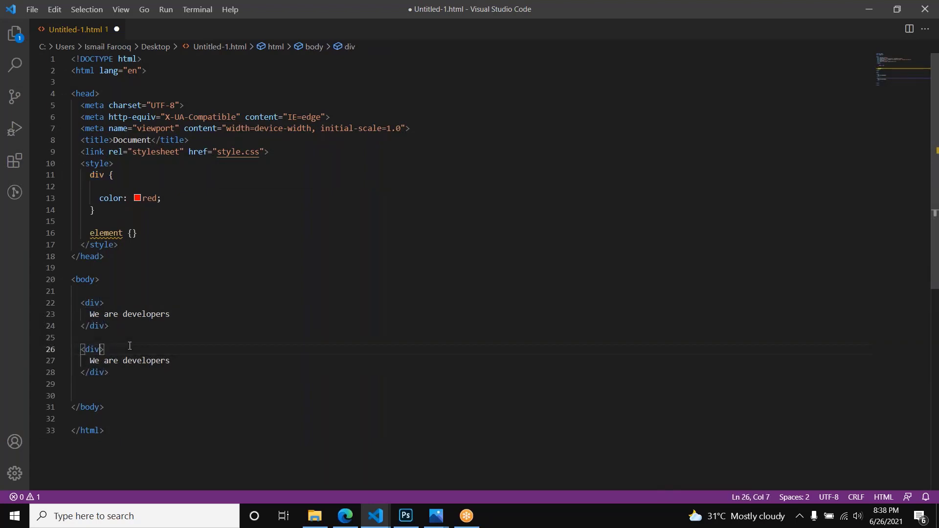
key("Left")
type("id")
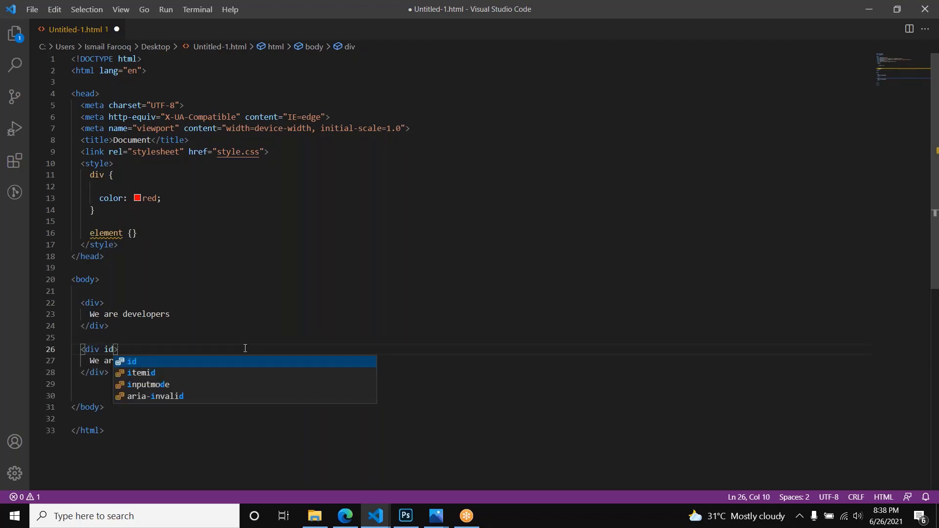
type("=\"t")
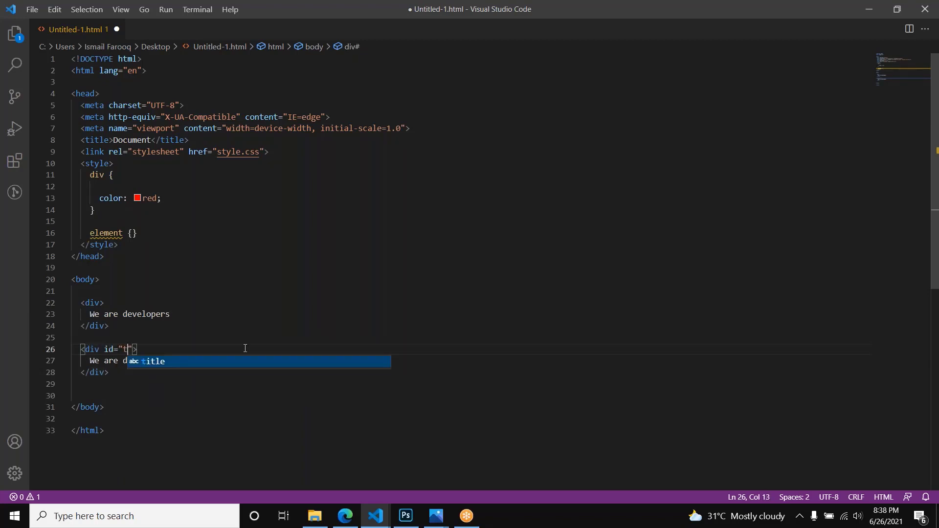
type("est")
key("ctrl+shift+Left")
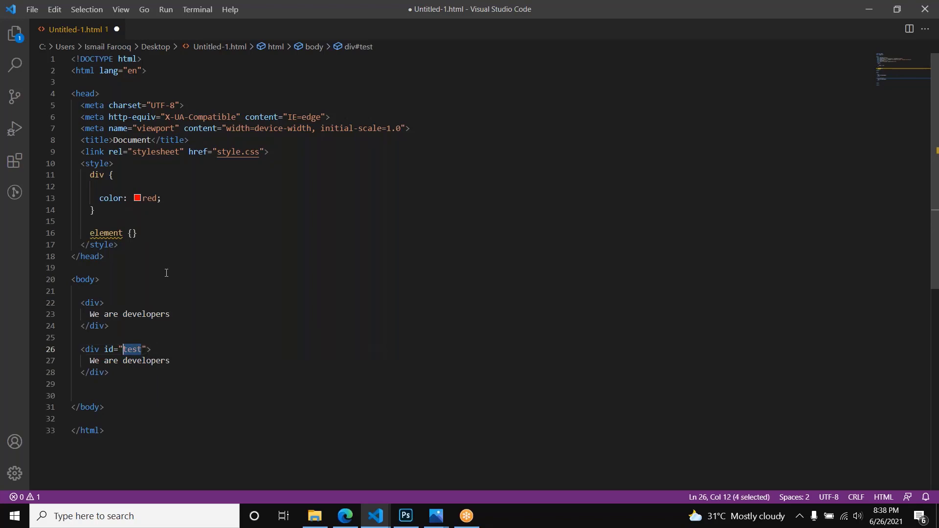
Step: Replace the selector of the empty element rule with the id selector #test
left_click(107, 224)
double_click(107, 232)
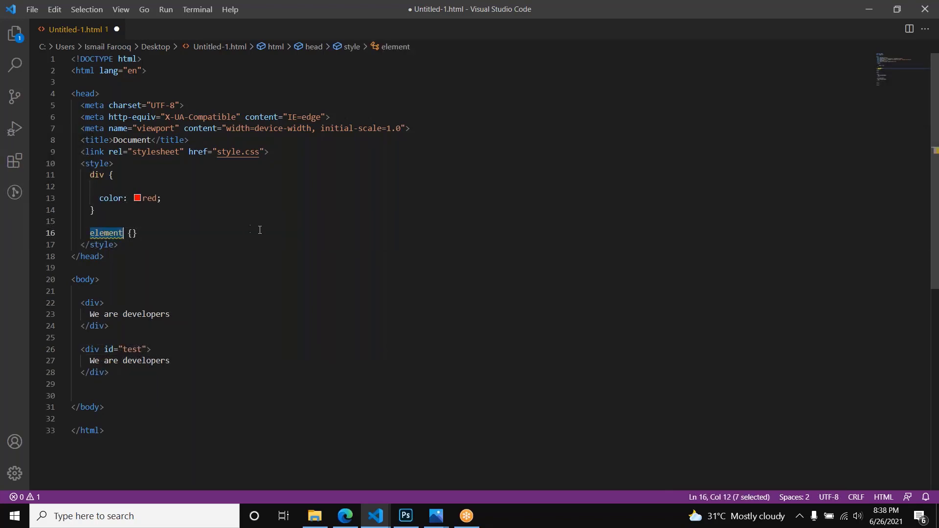
type("#")
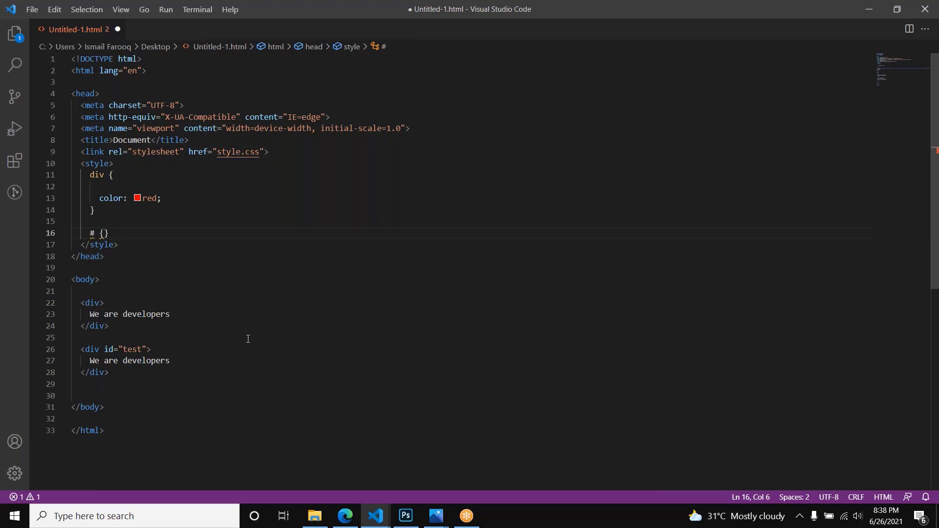
type("test")
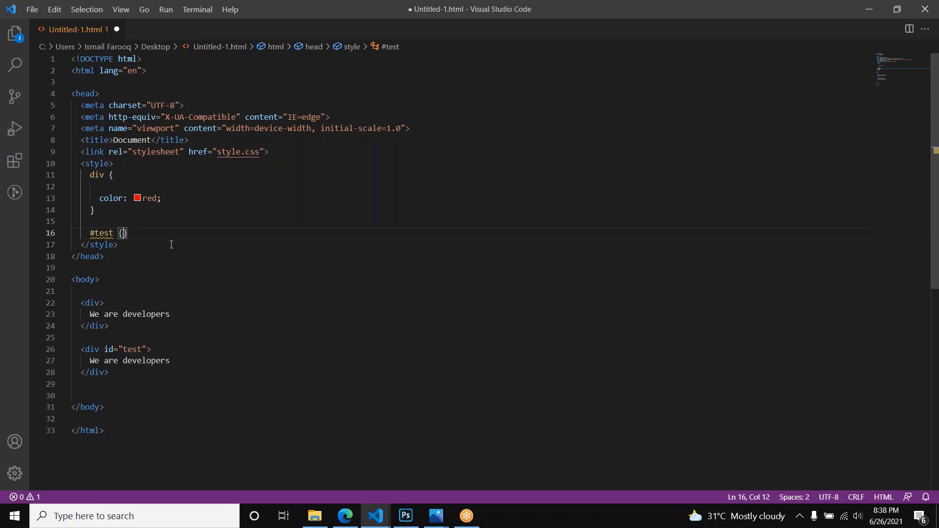
Step: Add the declaration "color: blue;" to the #test rule and save the file
key("Return")
type("color")
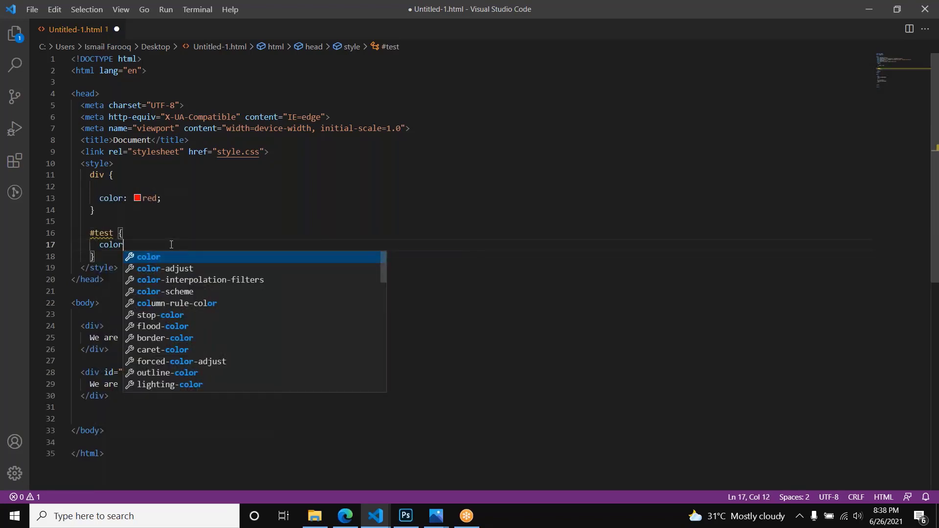
key("Return")
type("blue;")
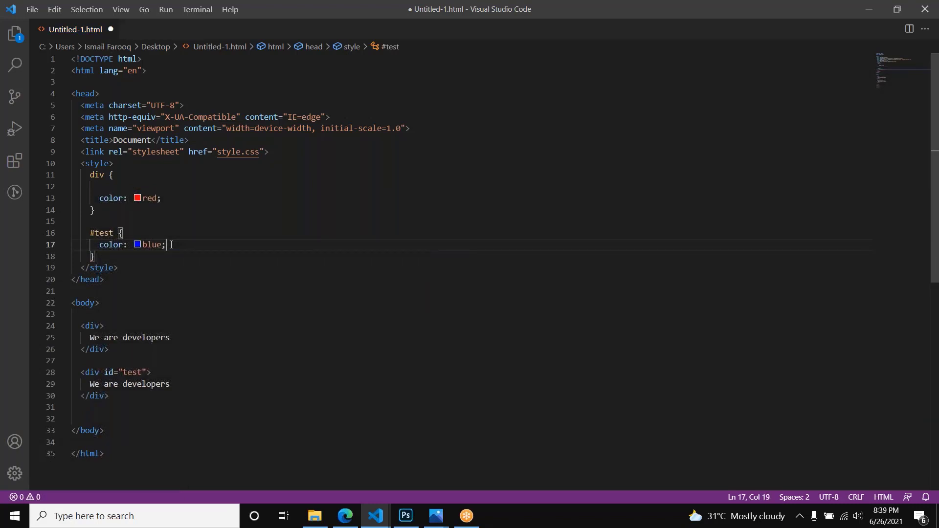
key("ctrl+s")
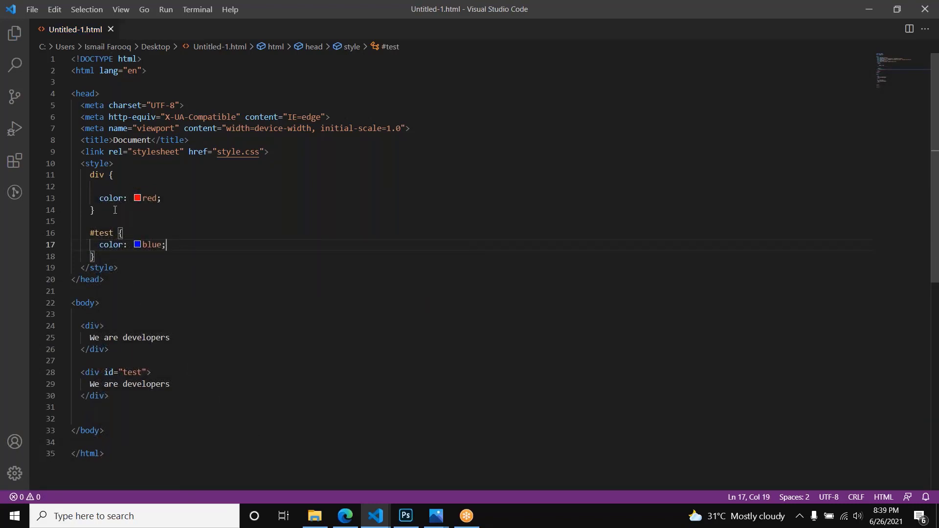
Step: Compare the div and #test rules with the two body divs they apply to
double_click(100, 175)
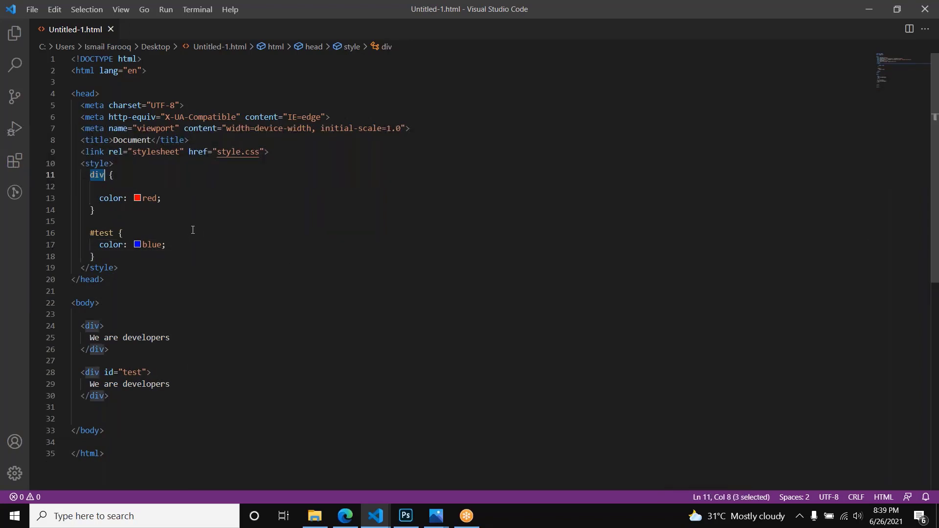
left_click_drag(172, 197, 119, 199)
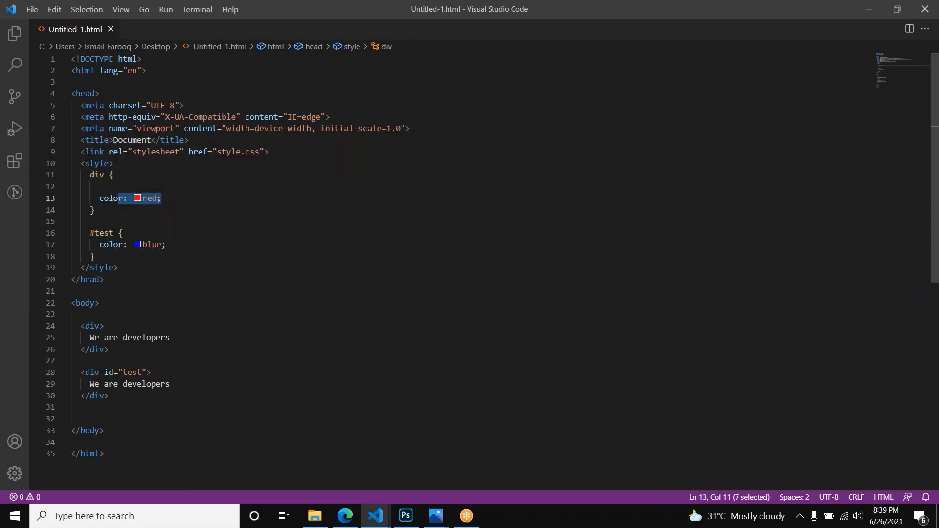
left_click(96, 325)
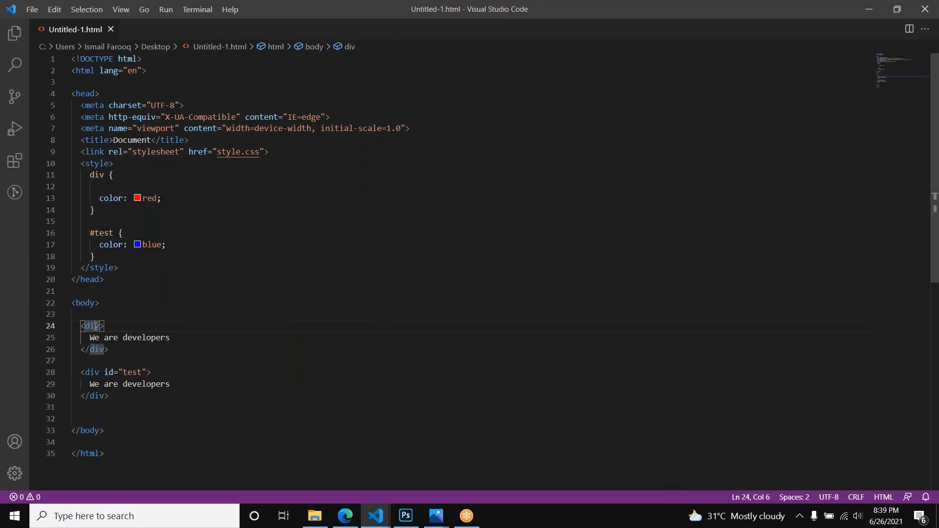
left_click(100, 372)
left_click_drag(90, 233, 116, 232)
double_click(153, 244)
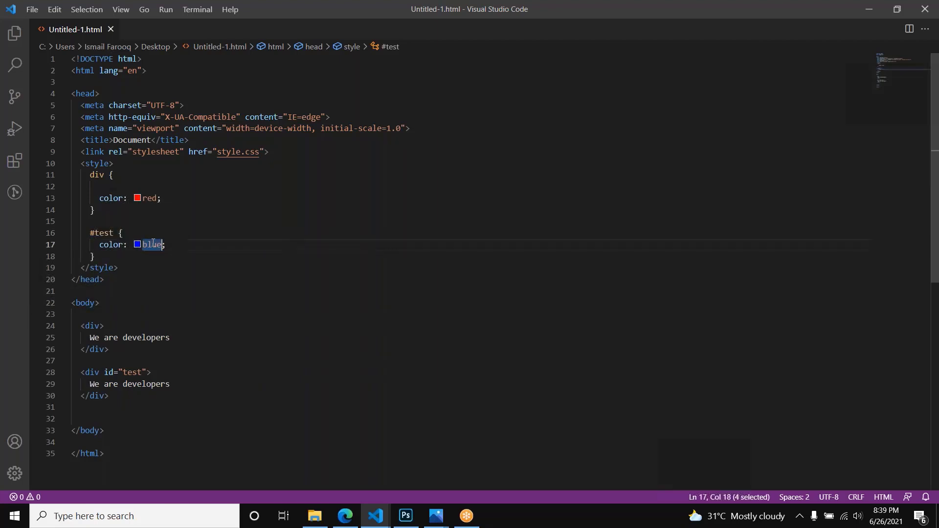
Step: Reload the page in the browser, examine the second line's color, and return to the code editor
left_click(348, 520)
key("F5")
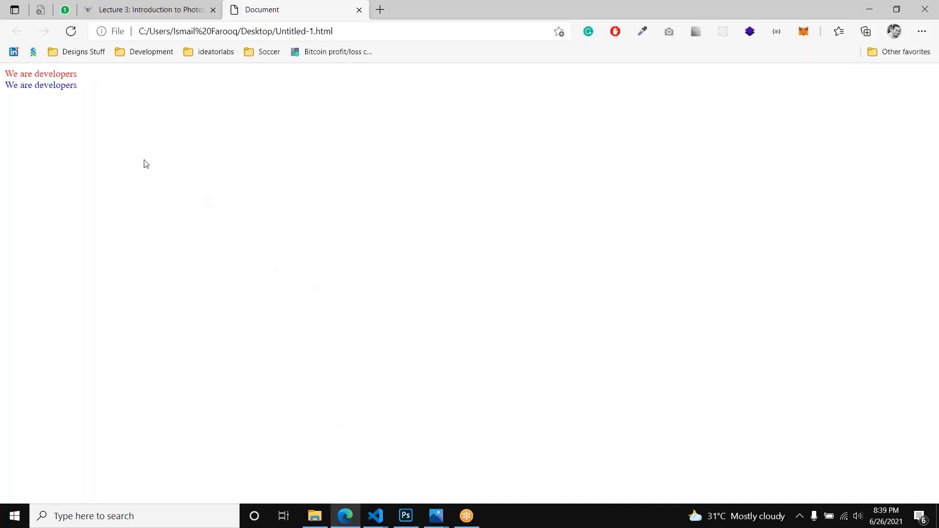
left_click_drag(21, 86, 77, 92)
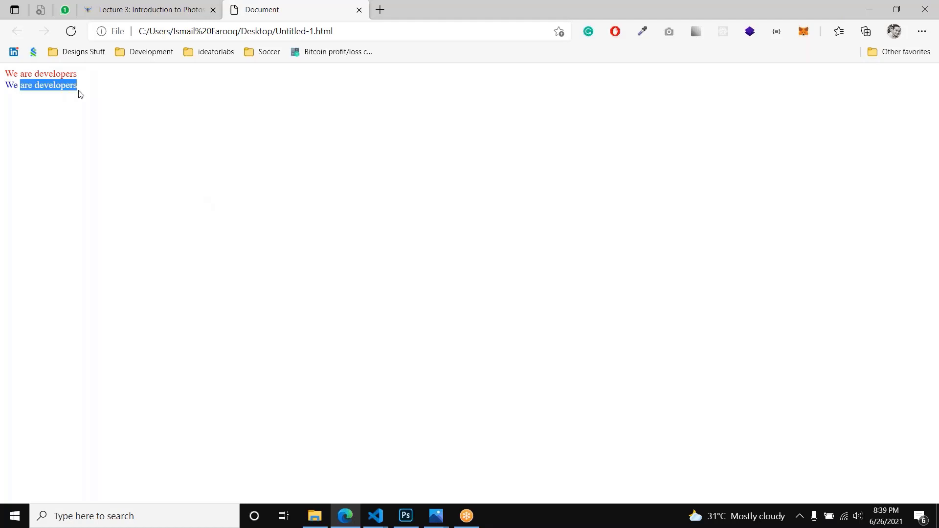
key("alt+Tab")
Step: Change the test div's text to "We are blue developers" and save the file
left_click(124, 383)
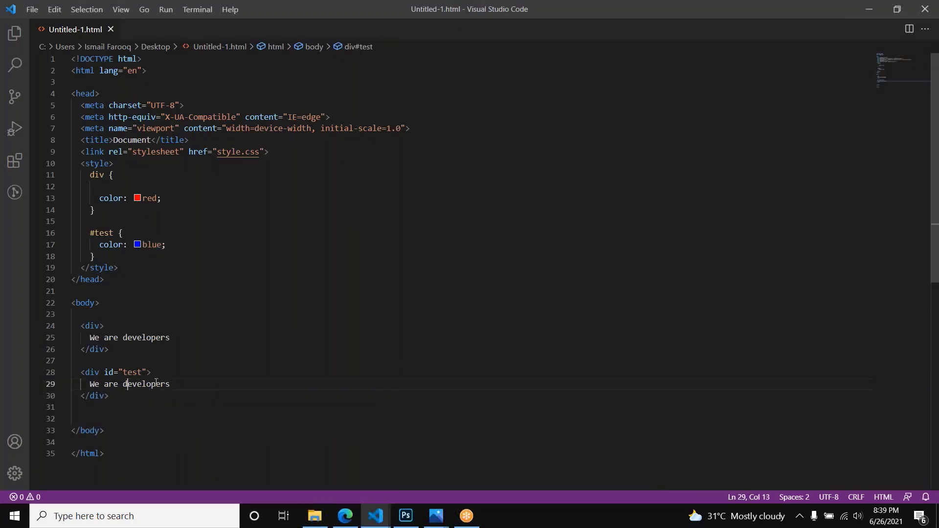
type("blue")
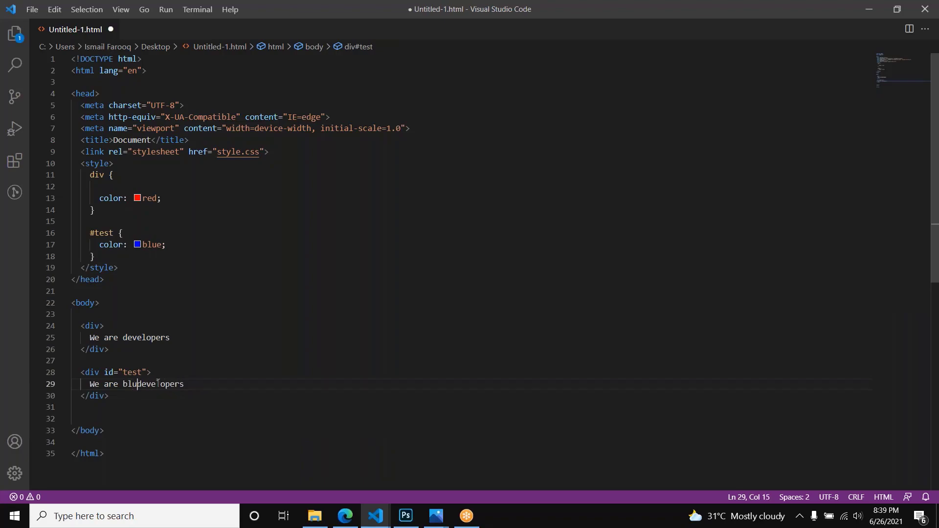
key("alt+Tab")
key("alt+Tab")
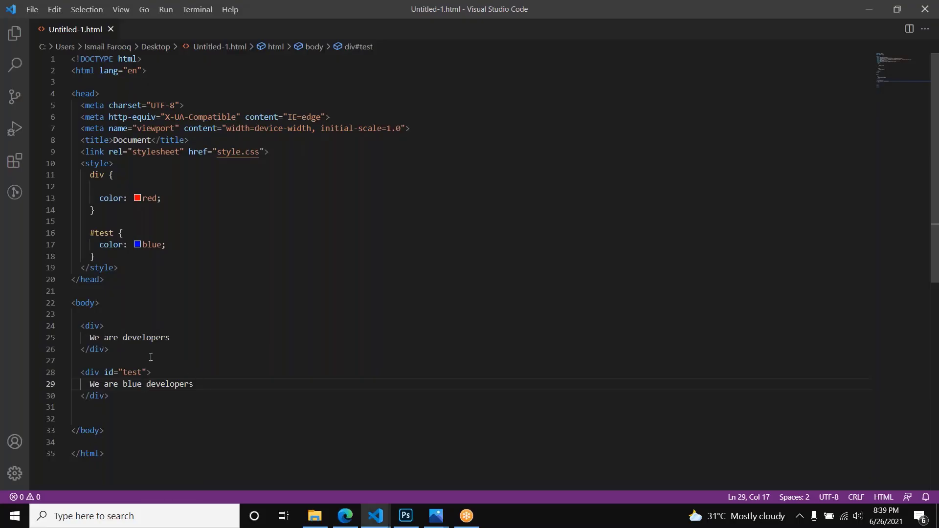
Step: Change the first div's text to "We are default developers" and save the file
left_click(122, 337)
type("default")
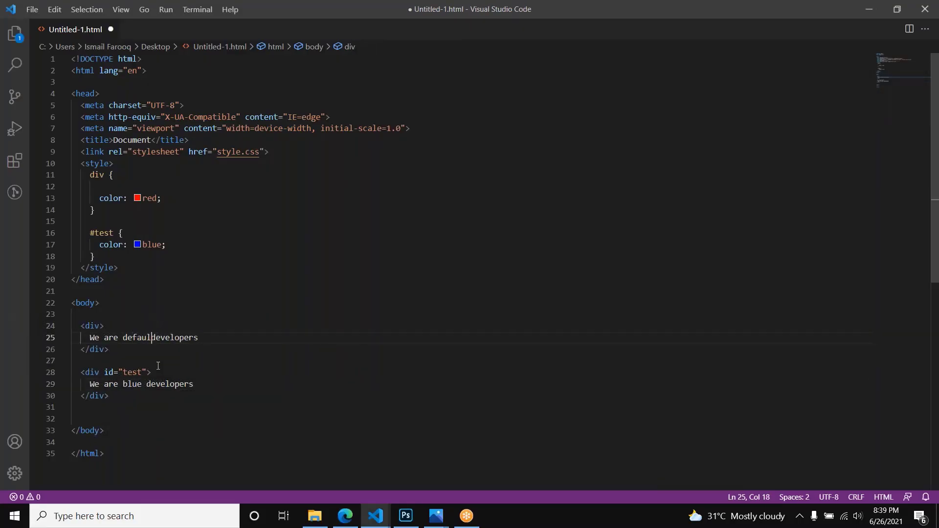
key("ctrl+s")
Step: Reload the page in the browser to check the text of both divs, and return to the code editor
key("alt+Tab")
key("F5")
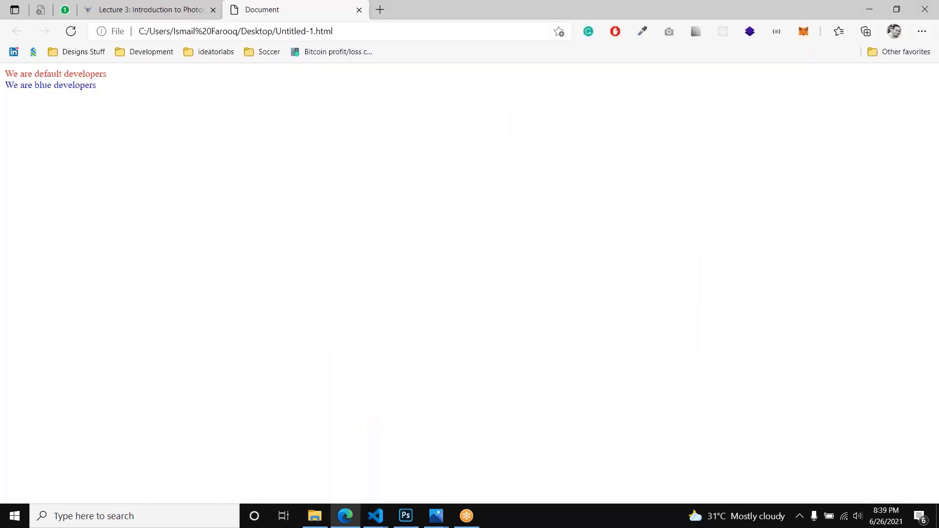
triple_click(61, 74)
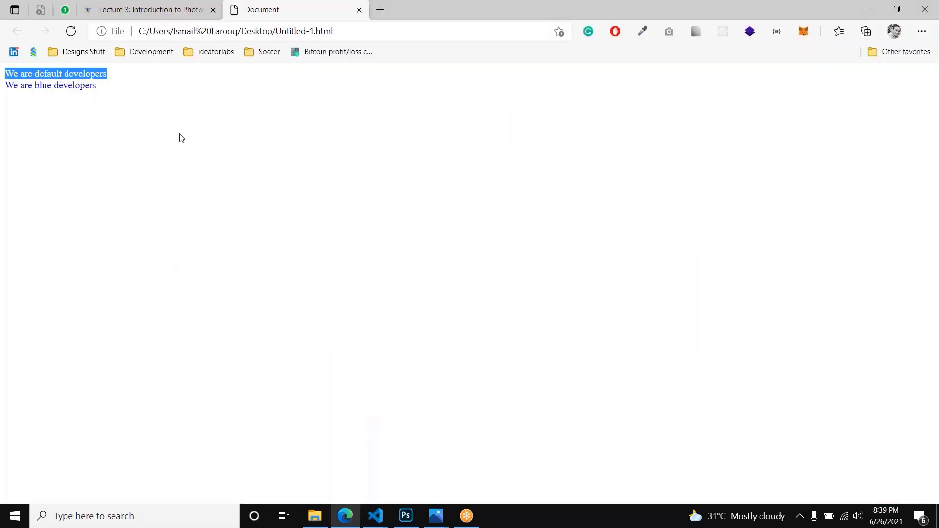
left_click(178, 138)
key("alt+Tab")
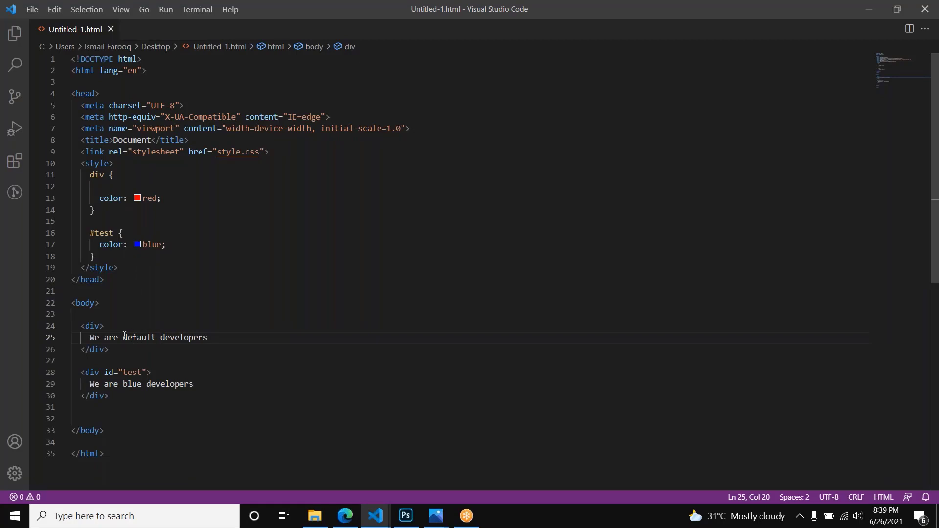
Step: Add a class attribute with the value "bold" to the first div in the body
left_click(101, 326)
type("cla")
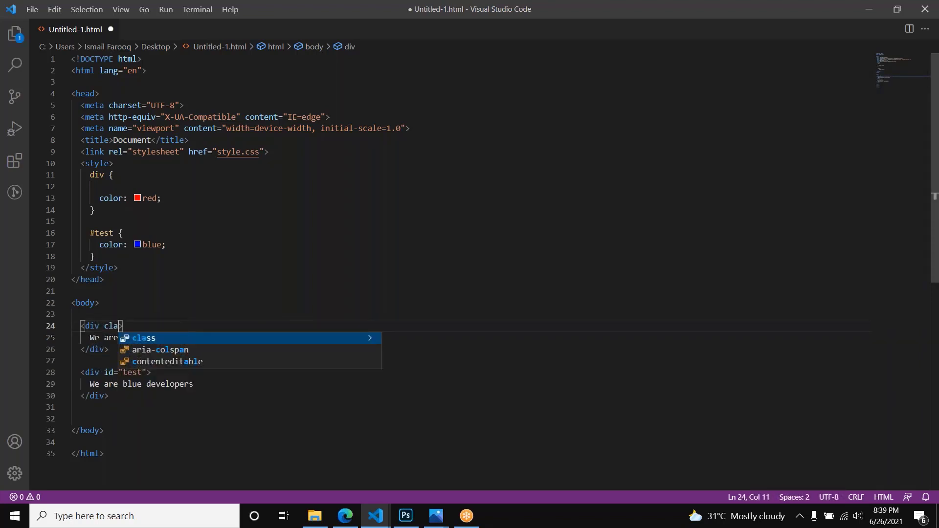
type("ss")
key("Return")
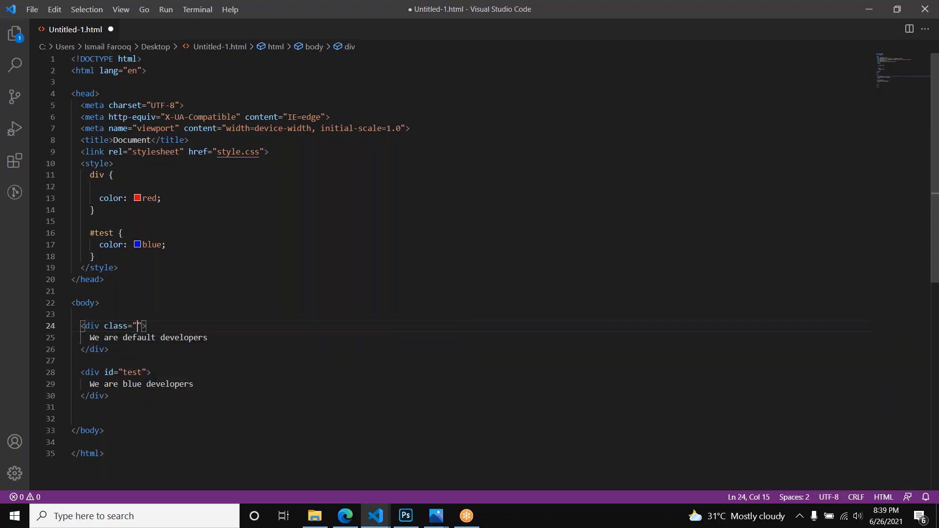
type("bold")
Step: Copy the class="bold" attribute from the first div into the test div's opening tag, before its id
key("ctrl+shift+Left")
key("Right")
key("Right")
key("shift+Left")
key("shift+Left")
key("shift+Left")
key("shift+Left")
key("shift+Left")
key("shift+Left")
key("shift+Left")
key("shift+Left")
key("shift+Left")
key("shift+Left")
key("shift+Left")
key("shift+Left")
key("shift+Left")
key("ctrl+c")
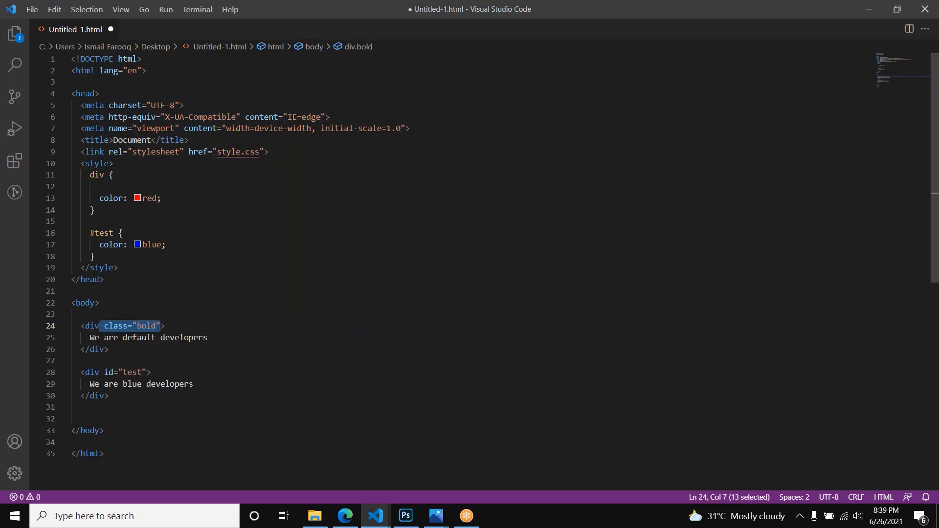
left_click(100, 371)
key("ctrl+v")
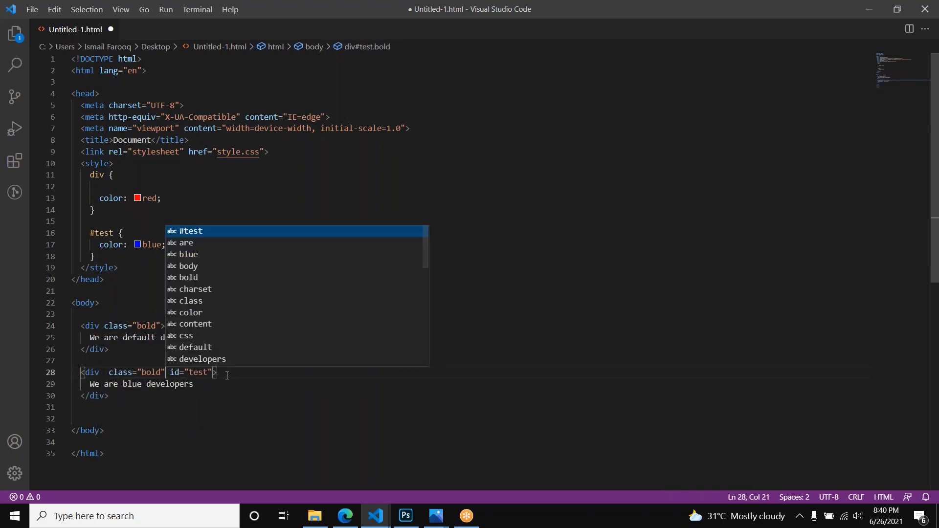
key("Escape")
Step: Add a span element containing the text "We are Span" directly below the test div
left_click(124, 407)
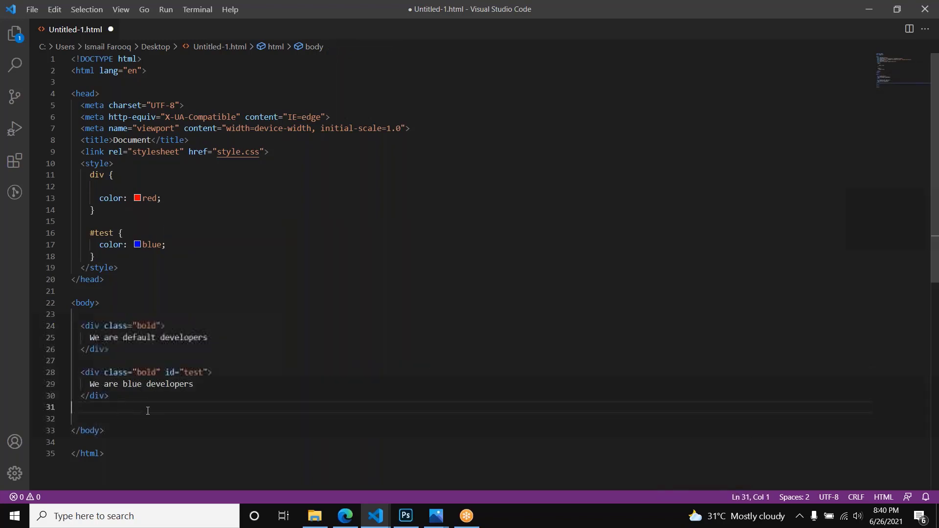
key("Tab")
type("span")
key("Tab")
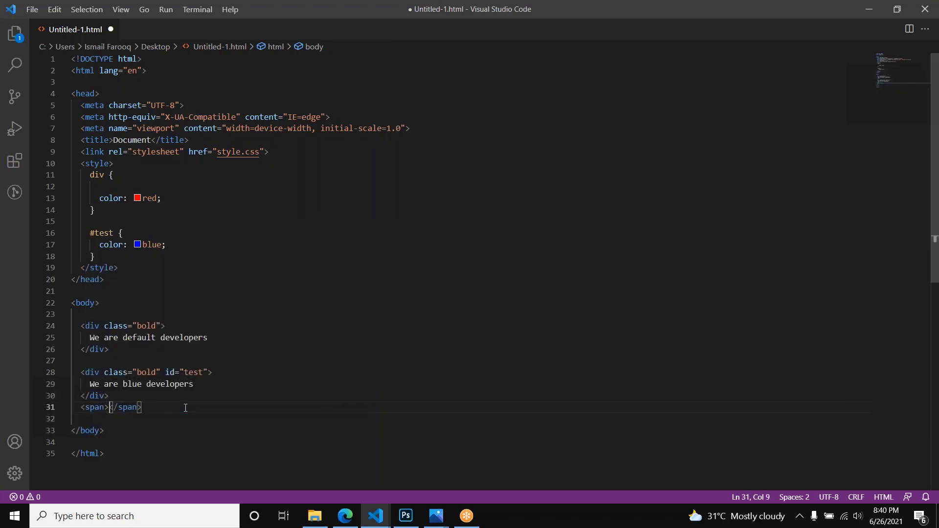
key("Return")
key("Up")
key("Up")
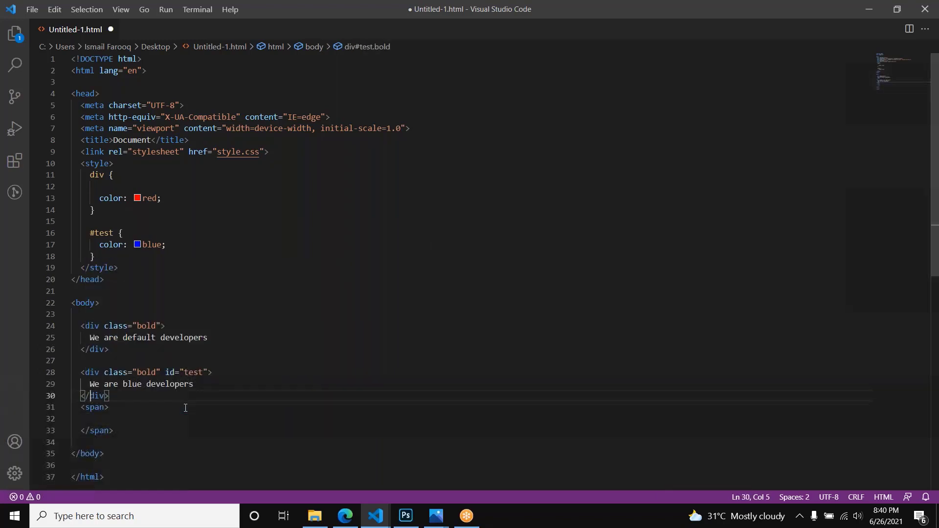
key("Down")
key("Down")
type("We are Sa")
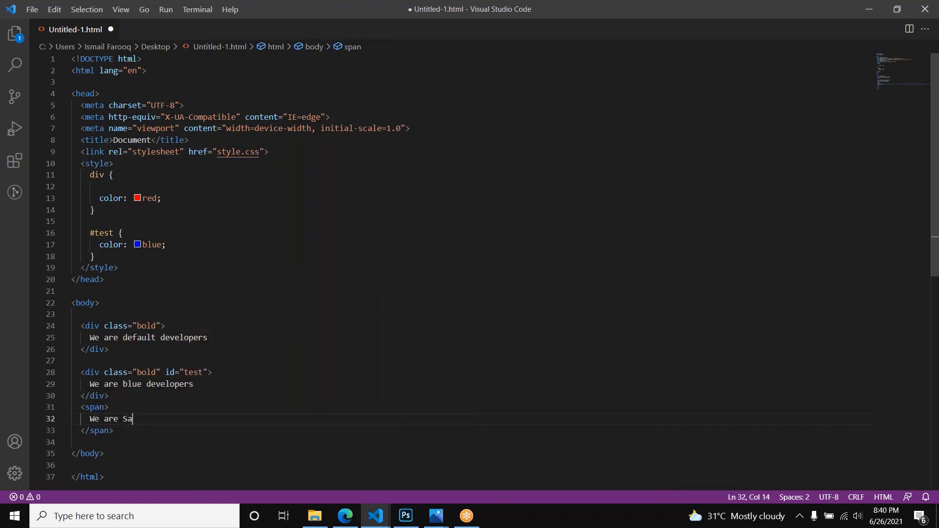
key("BackSpace")
type("pan")
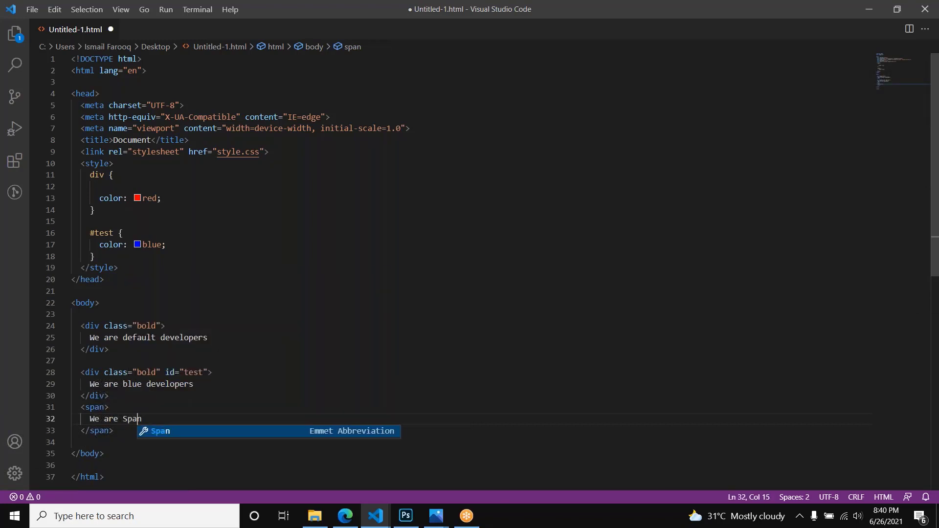
Step: Give the new span the class "bold" and save the file
key("Up")
key("Left")
type("class=\"\"")
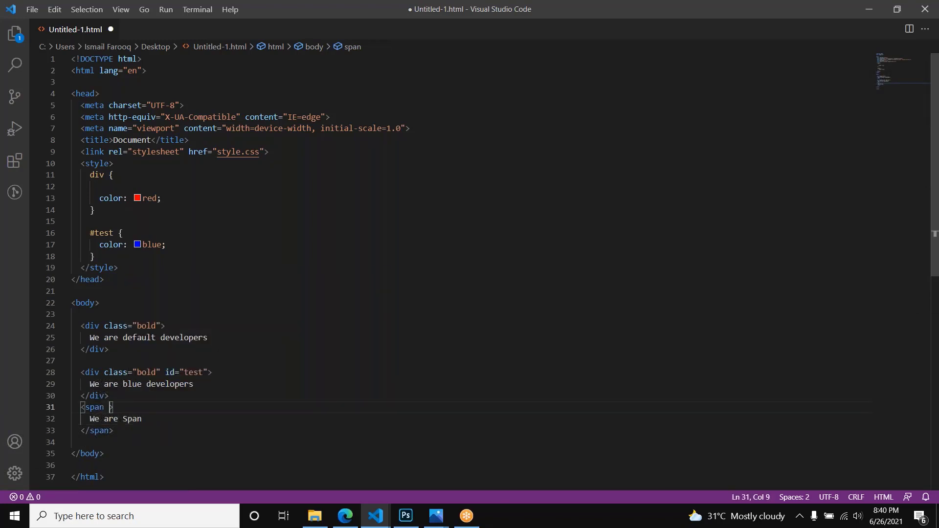
type("bold")
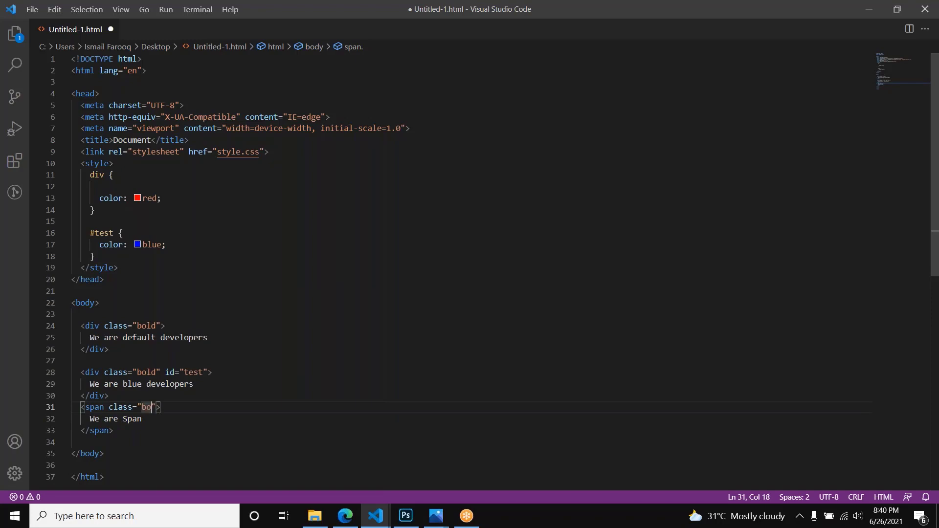
key("ctrl+s")
Step: Reload the page in the browser to check the added span, and return to the code editor
key("alt+Tab")
key("ctrl+r")
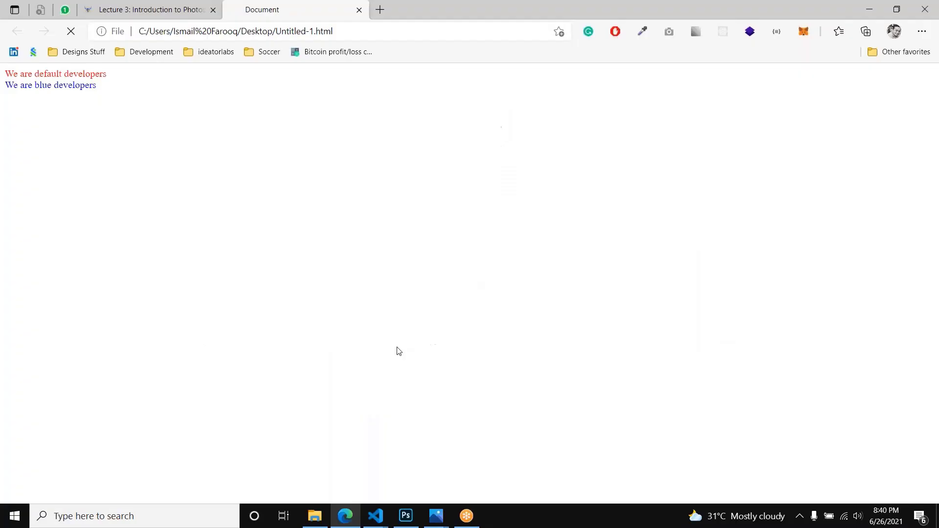
key("alt+Tab")
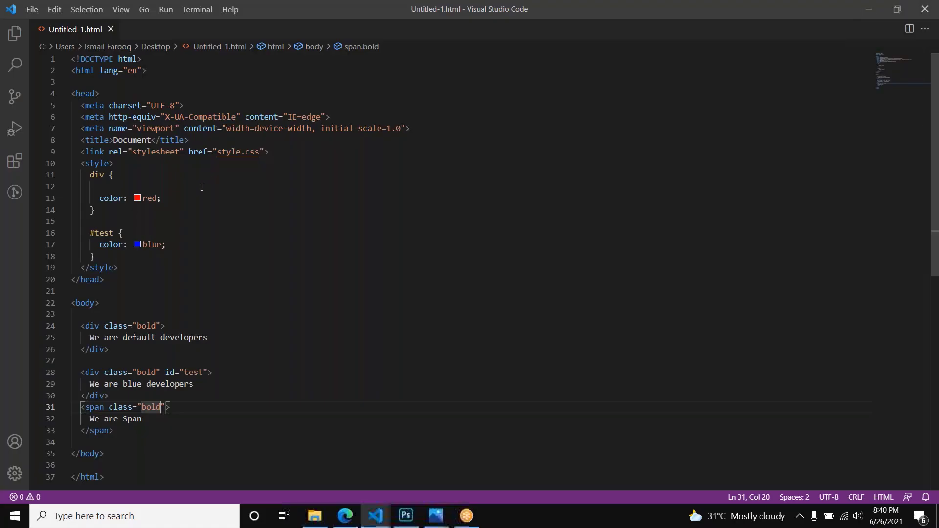
Step: Start a .bold class rule below the #test rule in the style block
left_click(195, 256)
double_click(147, 325)
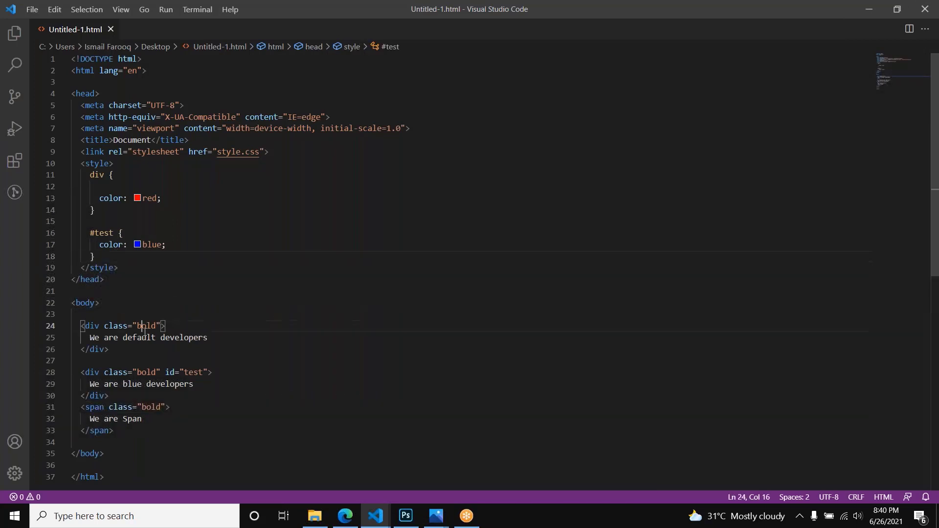
left_click(117, 265)
left_click(119, 256)
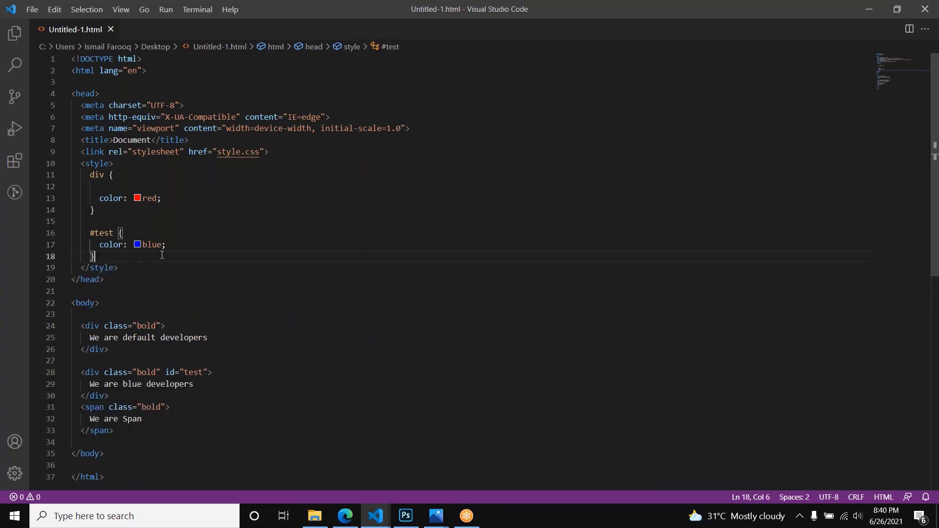
key("Return")
type(".bold {")
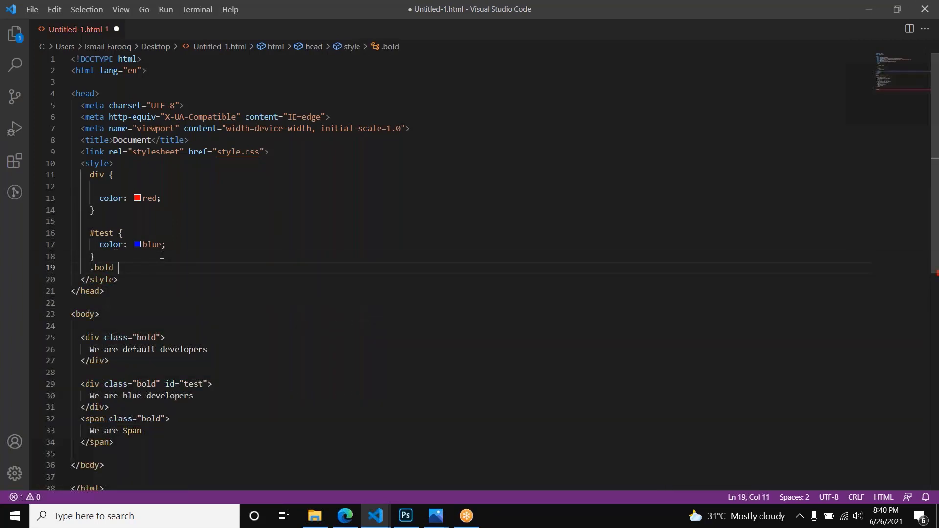
key("Return")
Step: Set font-weight to bold in the .bold rule and save the file
type("fo")
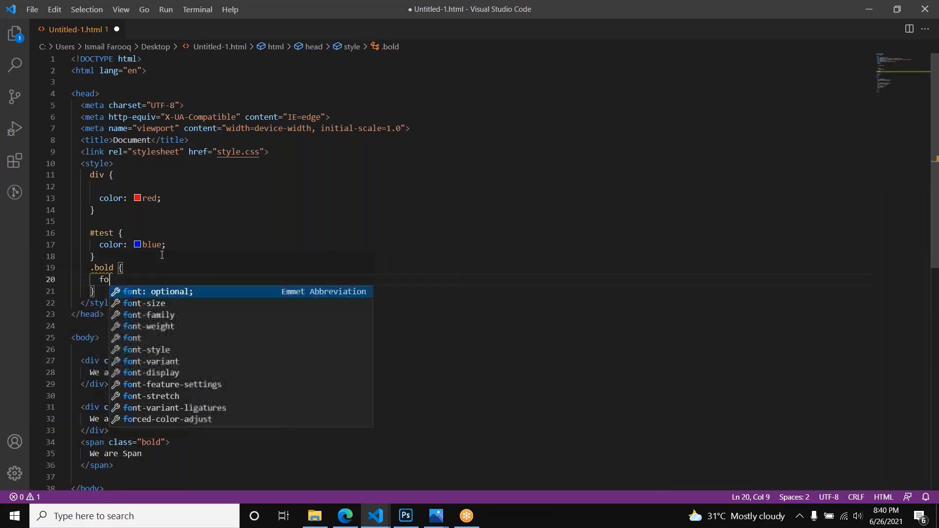
type("nt-w")
key("Return")
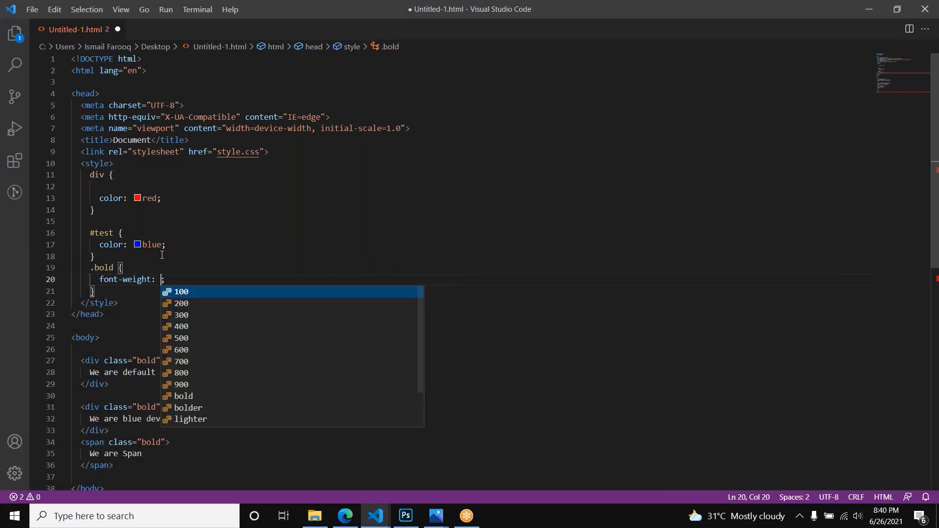
type("b")
key("Return")
key("ctrl+s")
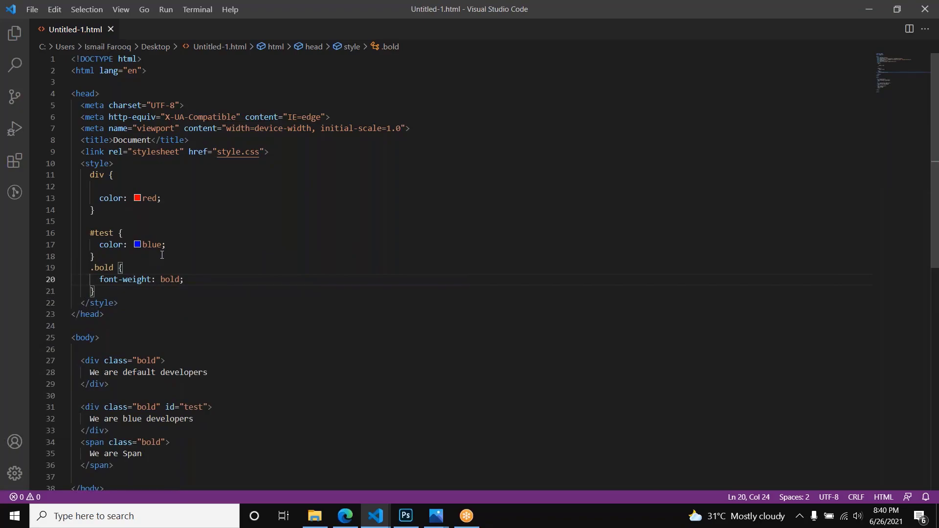
Step: Reload the page in the browser, examine the font weight of all three lines, and return to the code editor
key("alt+Tab")
key("F5")
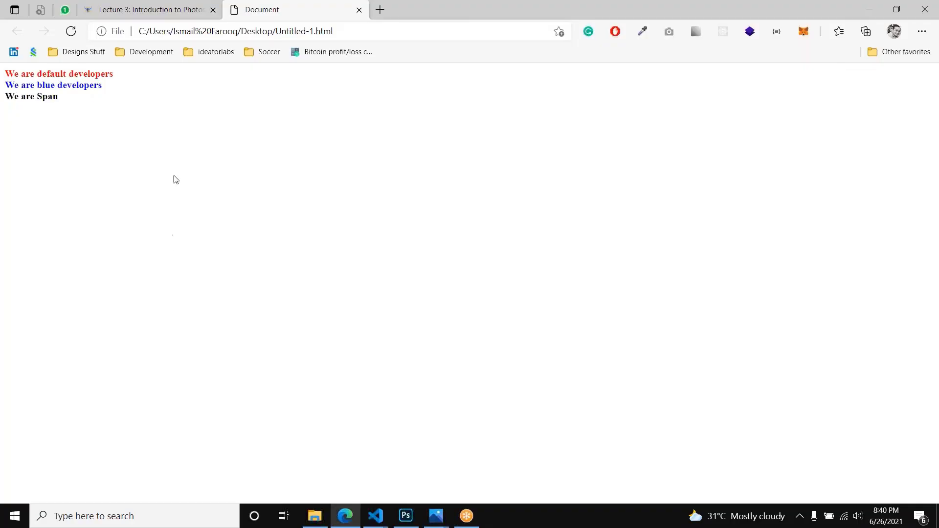
left_click_drag(62, 85, 101, 108)
left_click(128, 111)
key("alt+Tab")
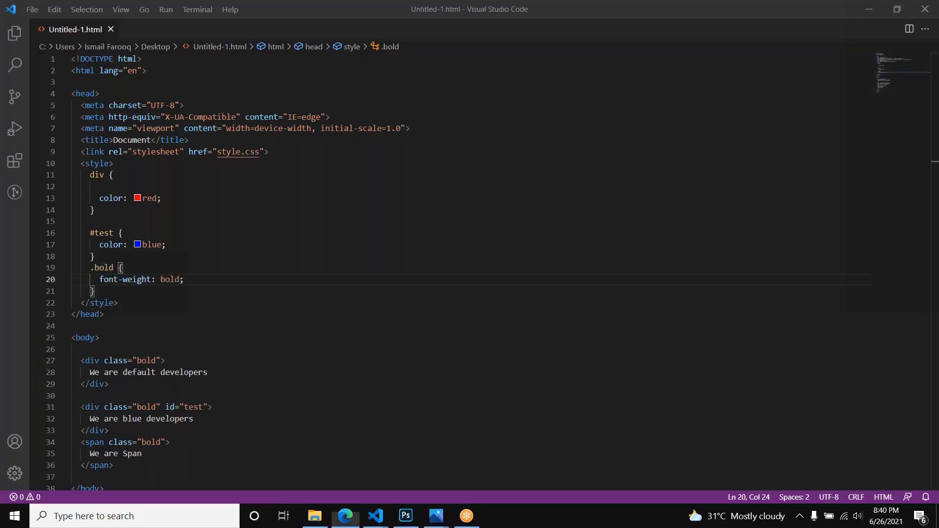
Step: Highlight the id attribute of the test div to review how it is declared
scroll(198, 402, "down", 1)
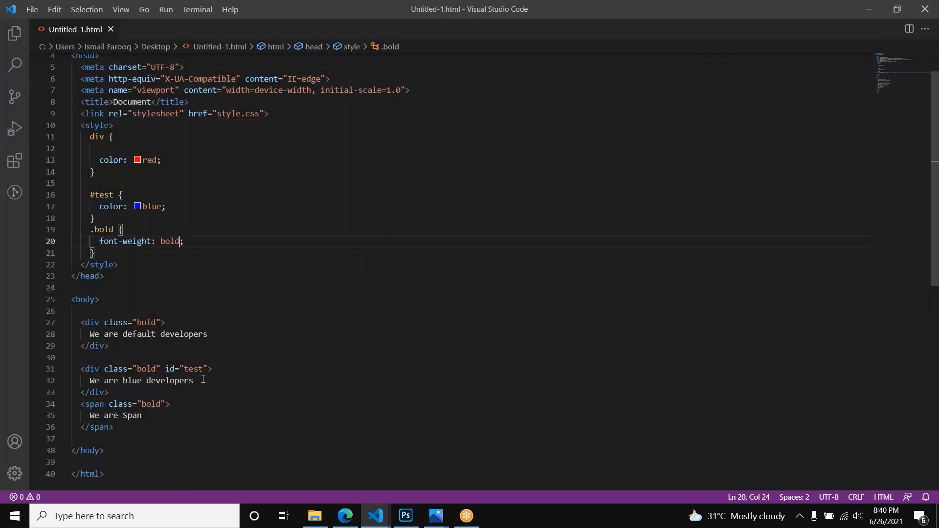
double_click(194, 369)
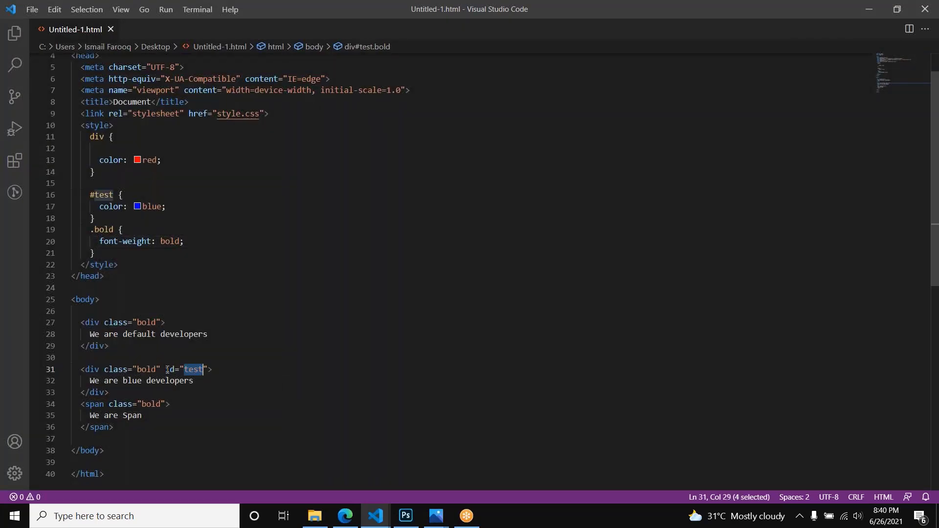
left_click_drag(168, 370, 209, 366)
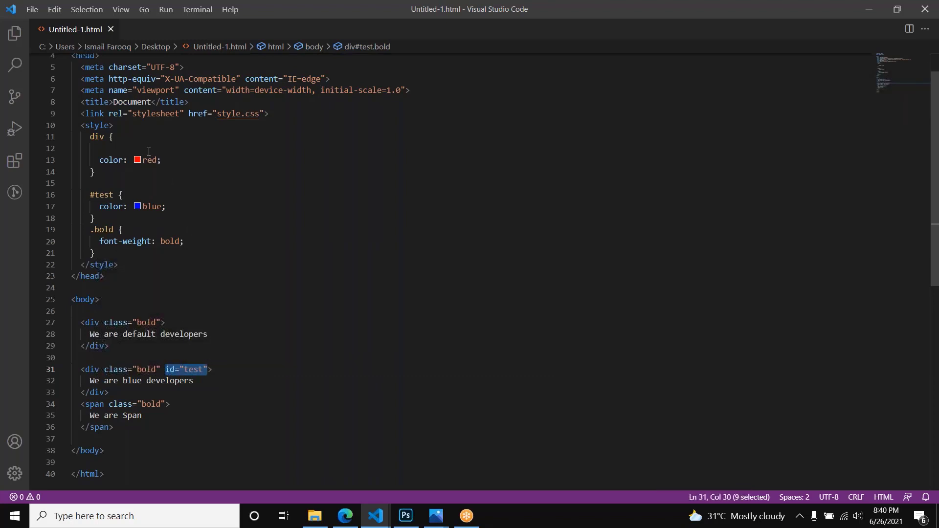
Step: Remove the blank line at the start of the div rule and highlight the div selector
left_click(128, 148)
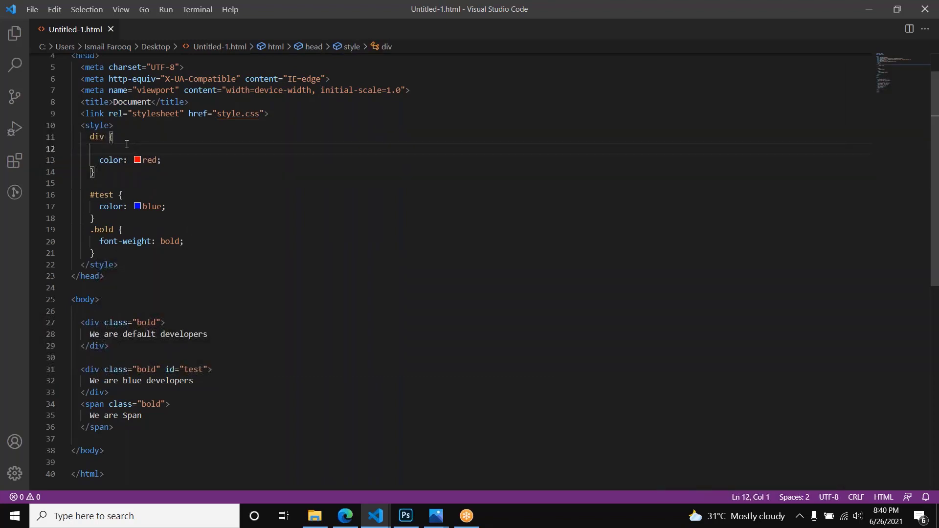
key("BackSpace")
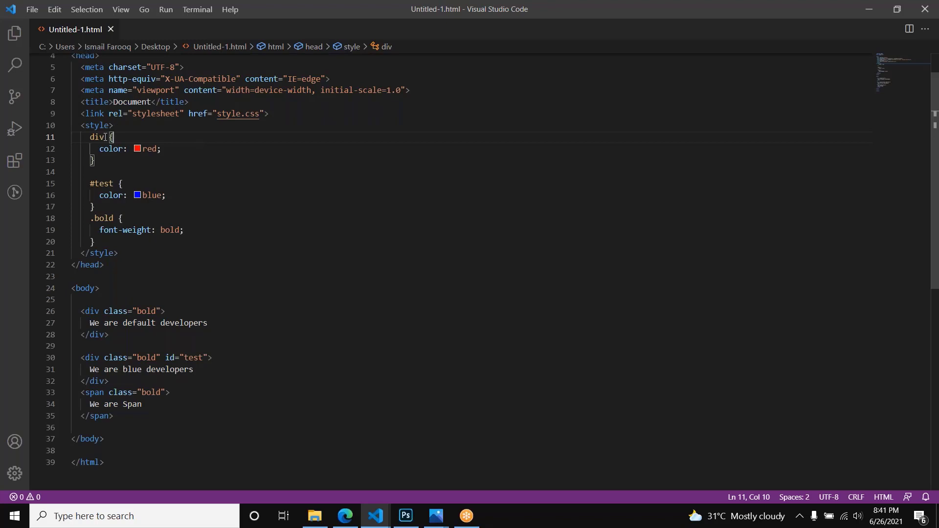
left_click(87, 139, "shift")
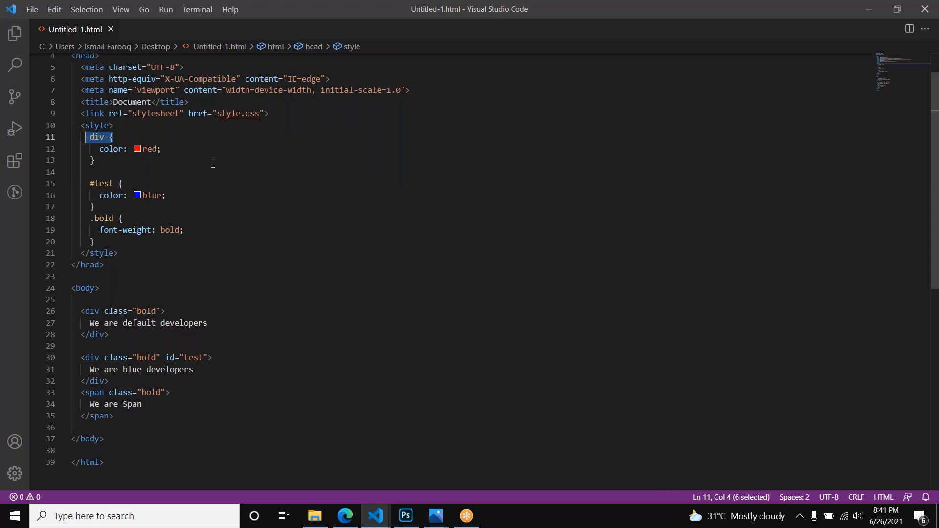
left_click(213, 163)
left_click_drag(108, 139, 89, 137)
Step: Add a button element reading "This is button" below the span, highlight the body elements, and save the file
left_click(151, 427)
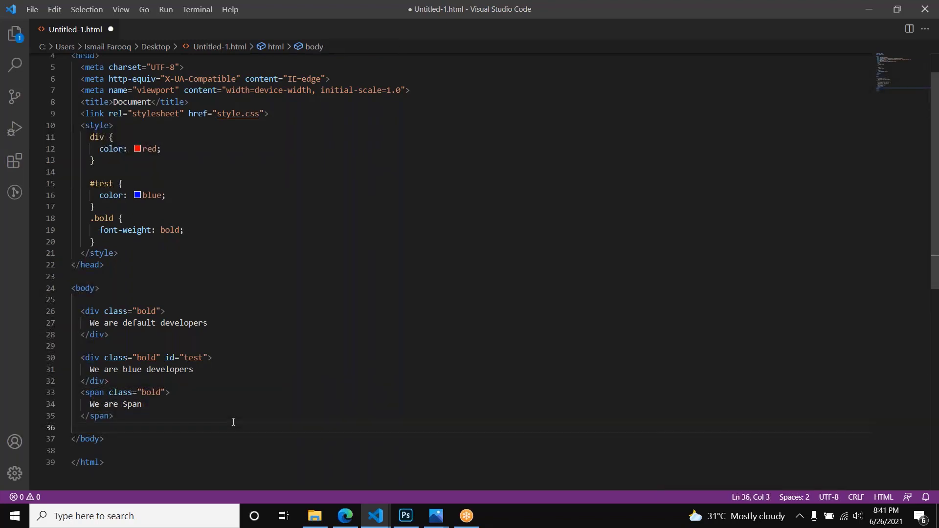
key("Return")
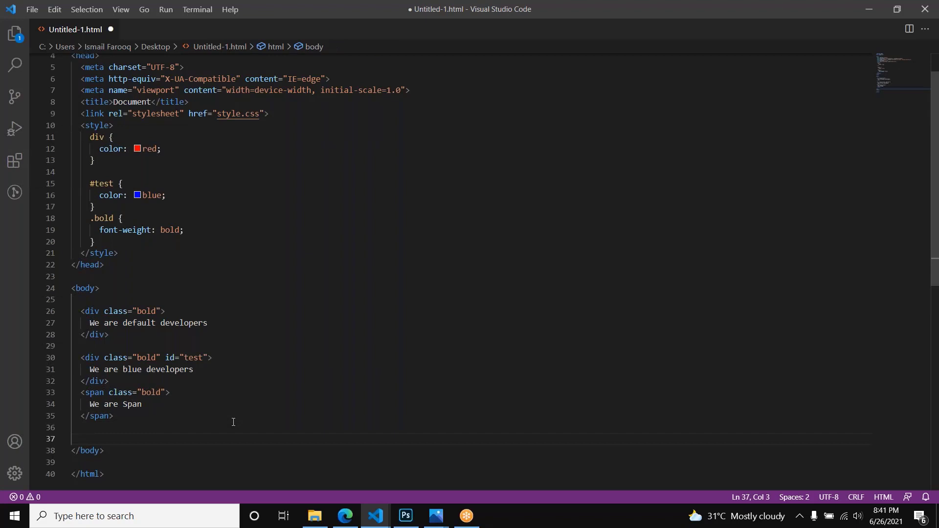
type("button")
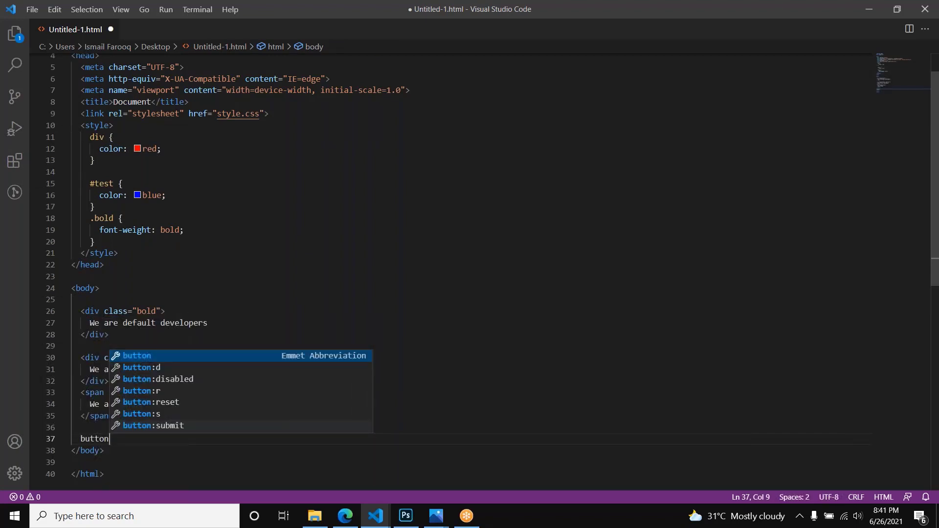
key("ctrl+shift+Left")
type("<butt")
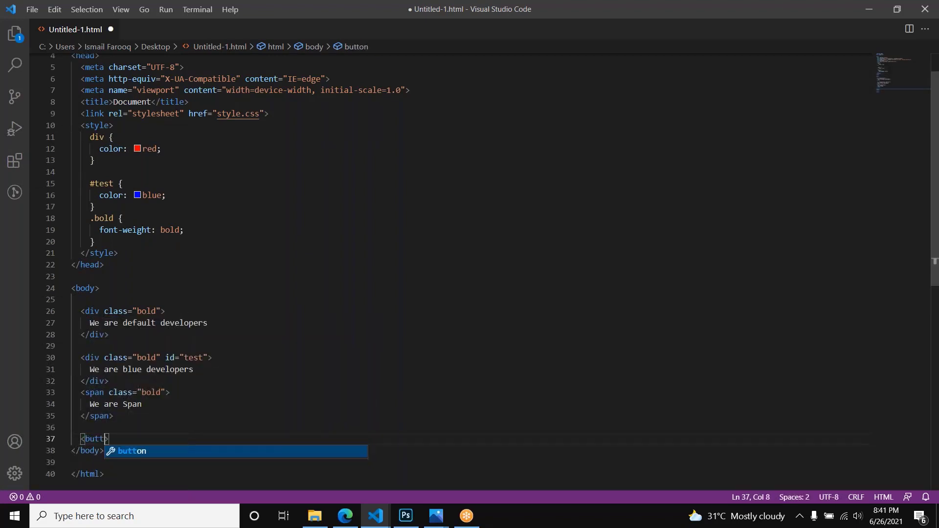
key("Return")
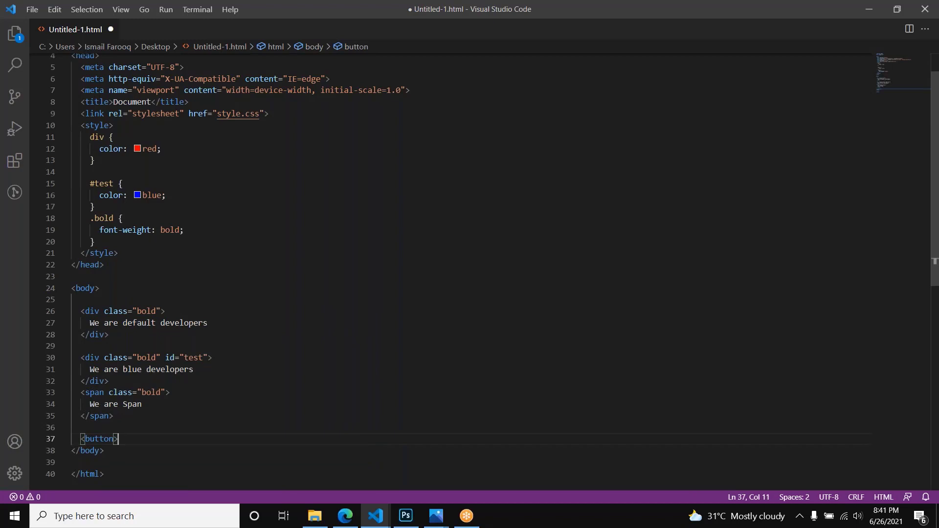
type("This is but")
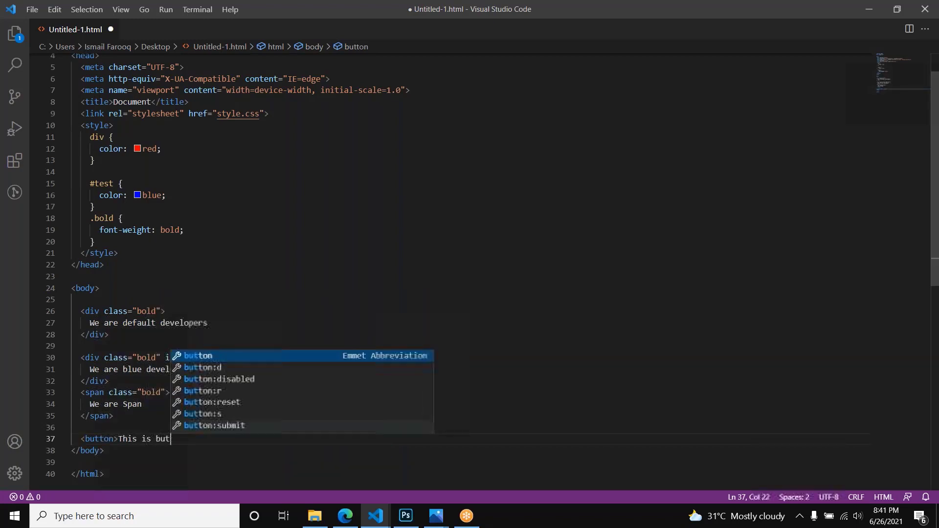
type("ton </button>")
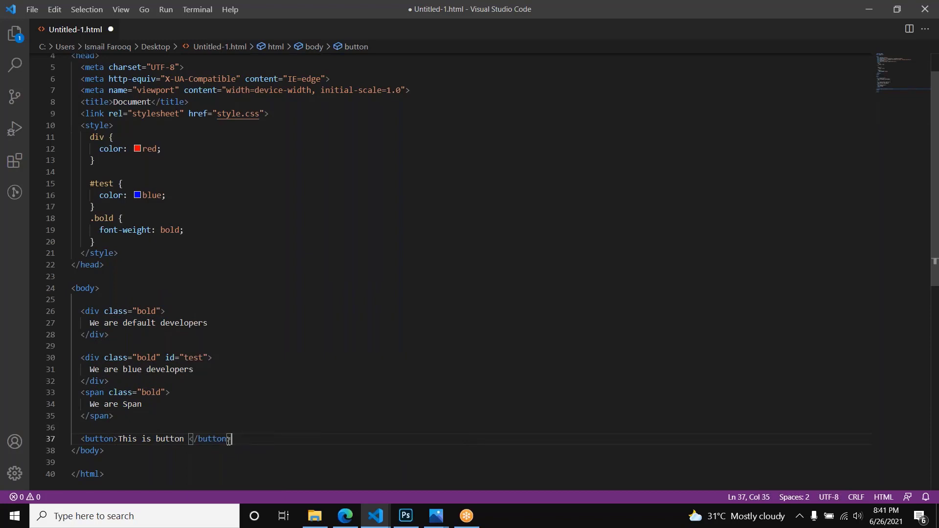
left_click_drag(231, 439, 100, 311)
key("ctrl+s")
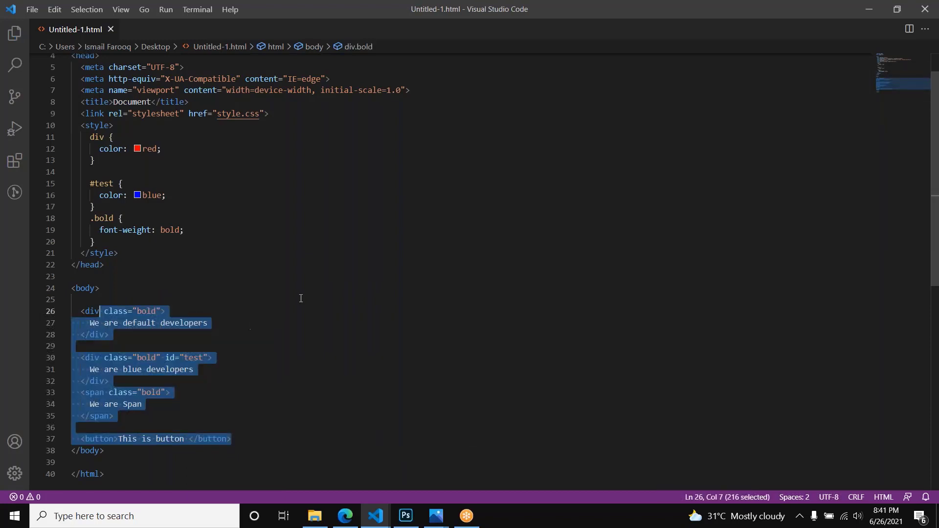
Step: Reload the page in the browser to examine the new button, and return to the code editor
key("alt+Tab")
key("F5")
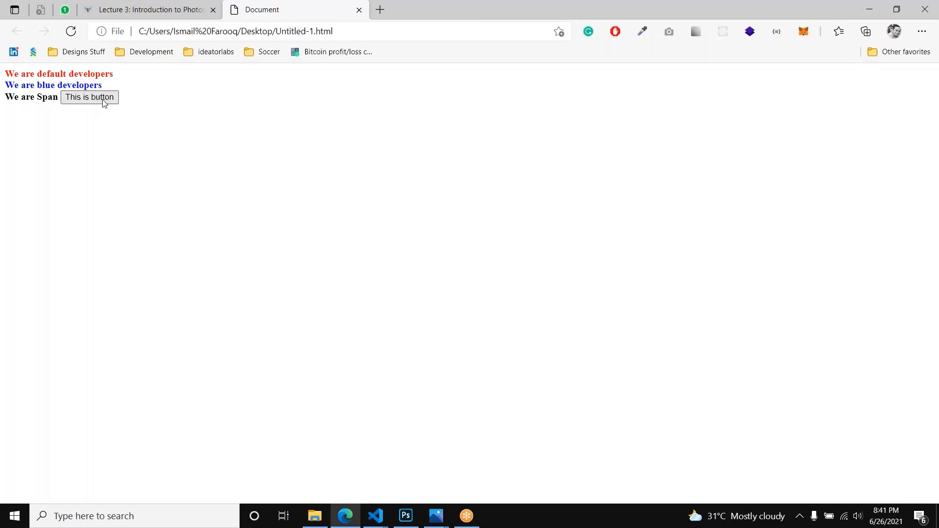
key("alt+Tab")
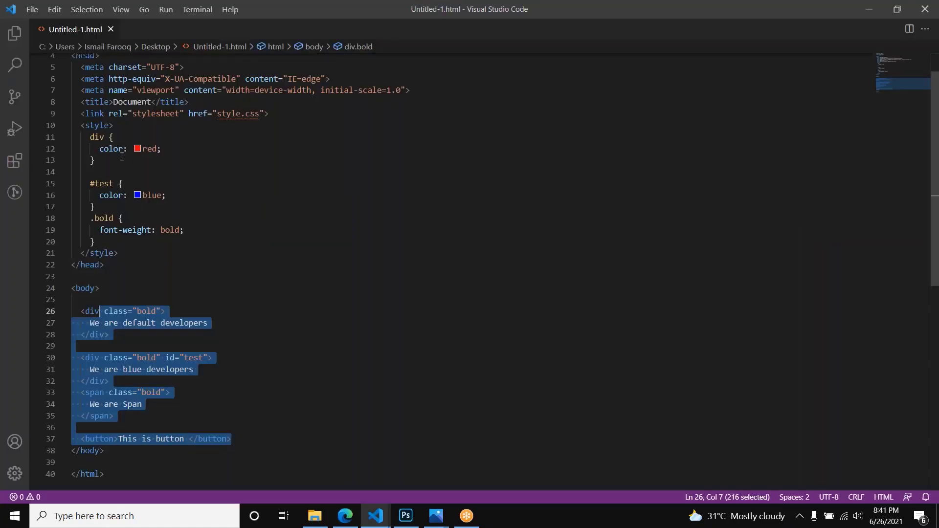
Step: Change the div rule's selector to button, save the file, and check the reloaded page in the browser
double_click(97, 137)
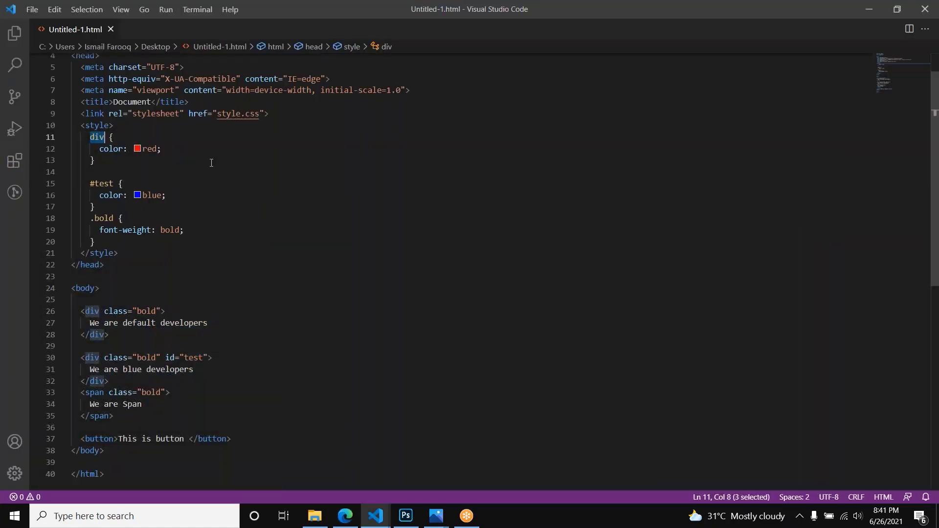
type("button")
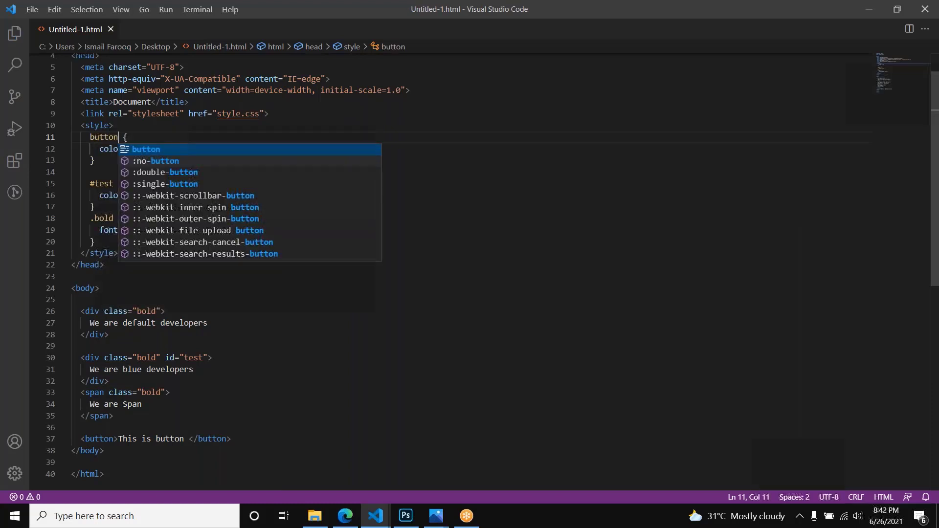
key("ctrl+s")
key("alt+Tab")
key("F5")
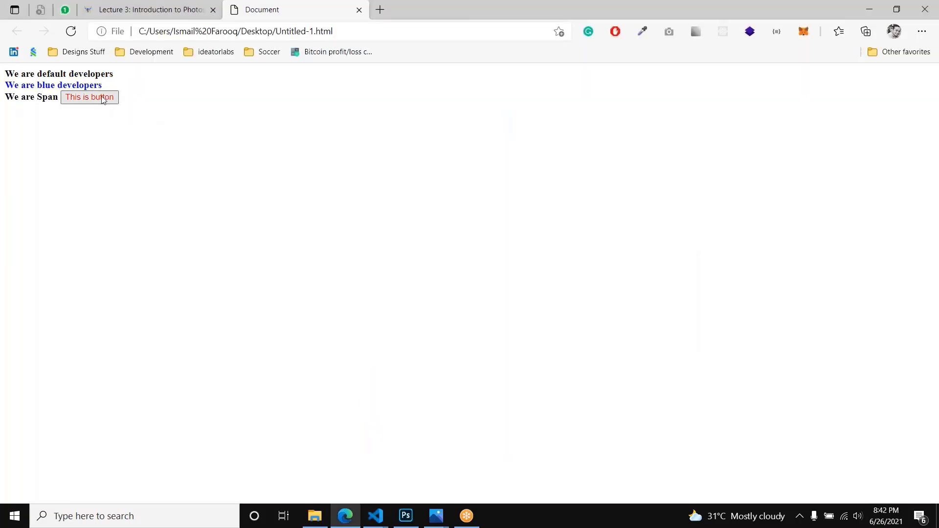
key("alt+Tab")
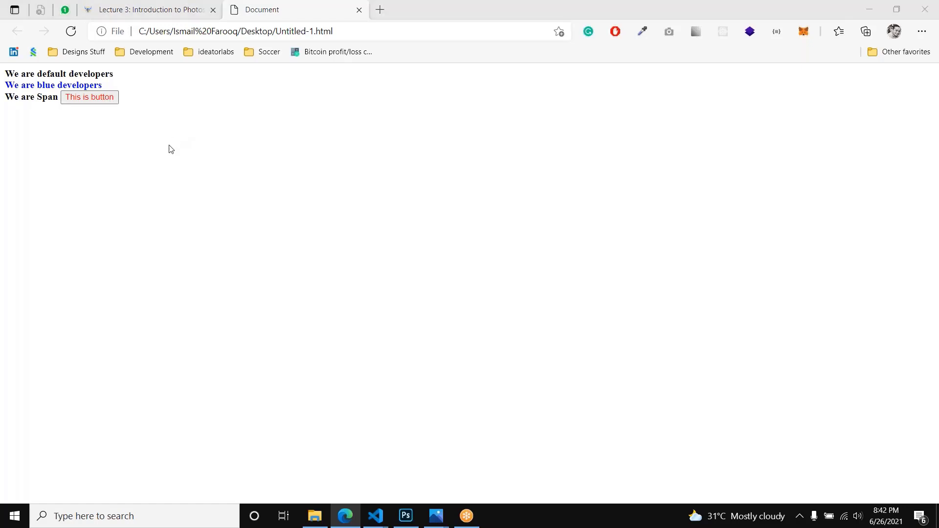
Step: Add "background-color: blue;" below the color declaration in the button rule, save the file, and reload the browser page
double_click(116, 138)
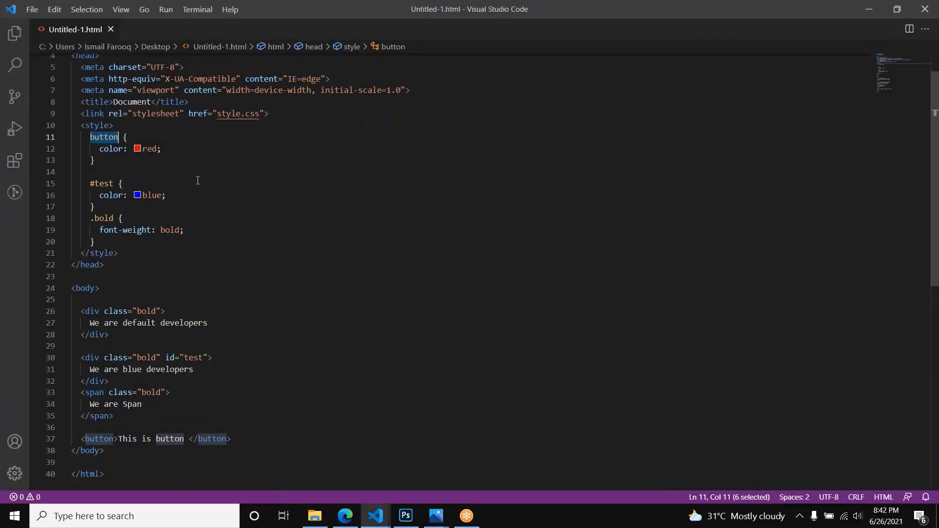
left_click(178, 149)
key("Return")
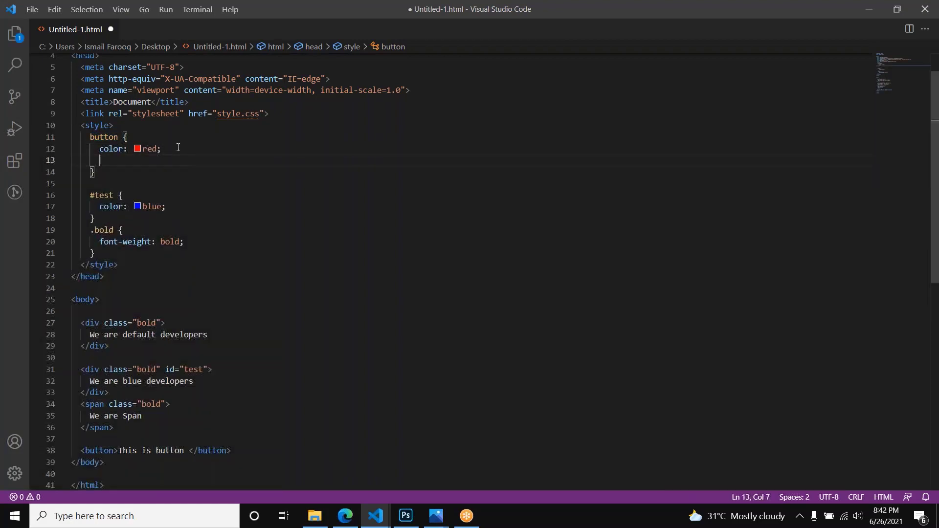
type("background-color: blue;")
key("ctrl+s")
key("alt+Tab")
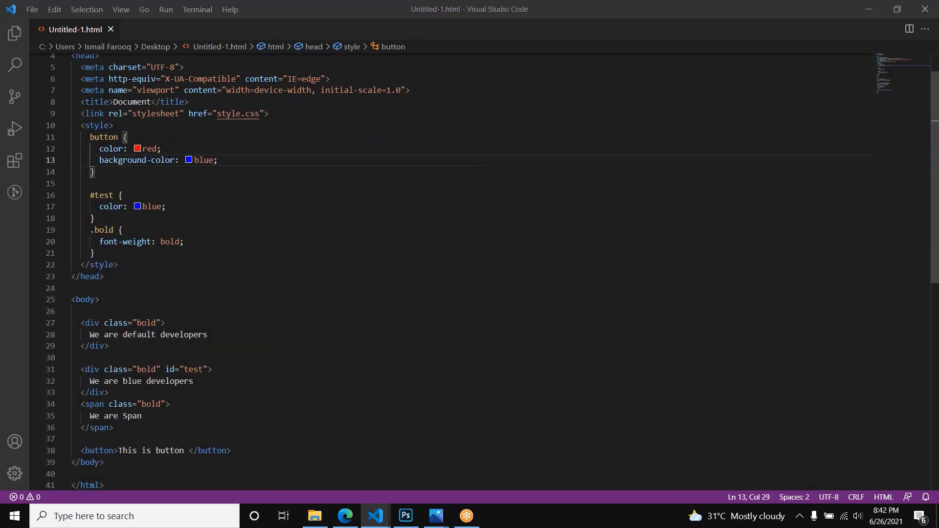
key("ctrl+r")
key("alt+Tab")
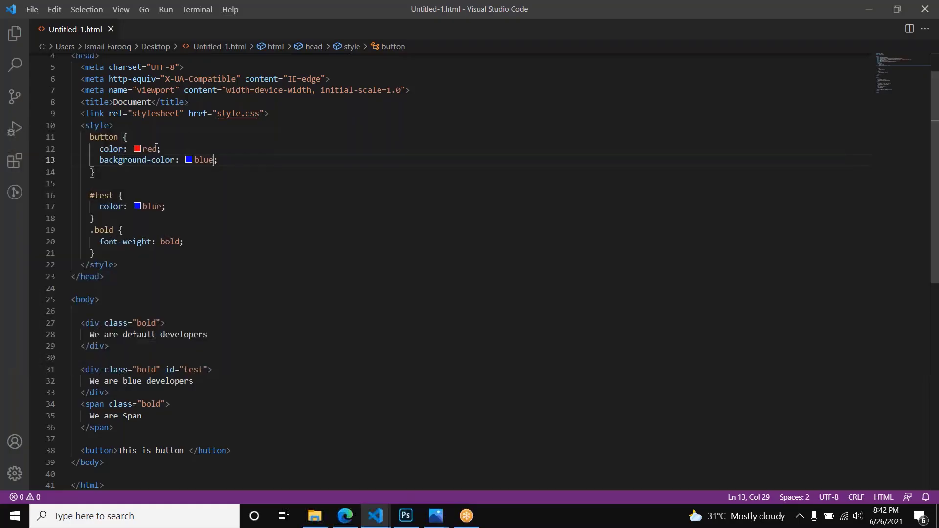
Step: Set the button rule's text color to white, save, reload the page in the browser, and return to Untitled-1.html in the code editor
double_click(148, 149)
type("white")
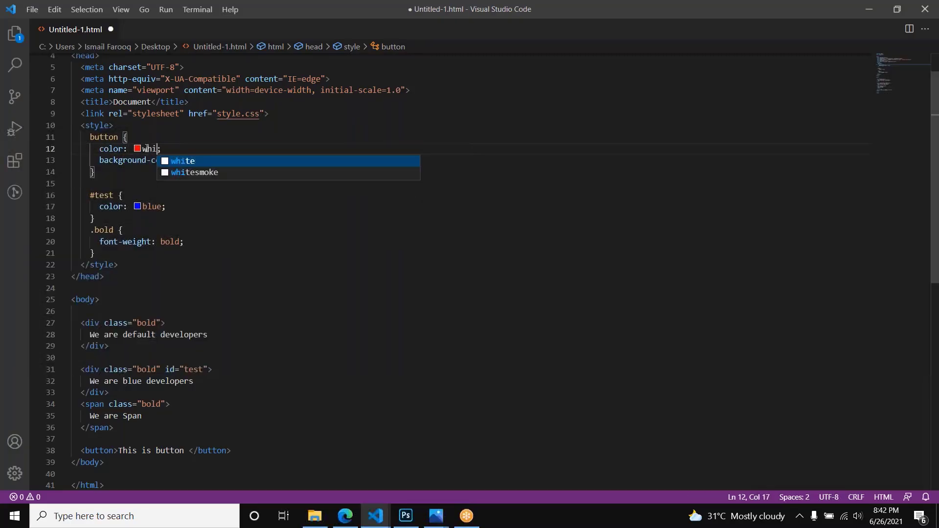
key("ctrl+s")
key("alt+Tab")
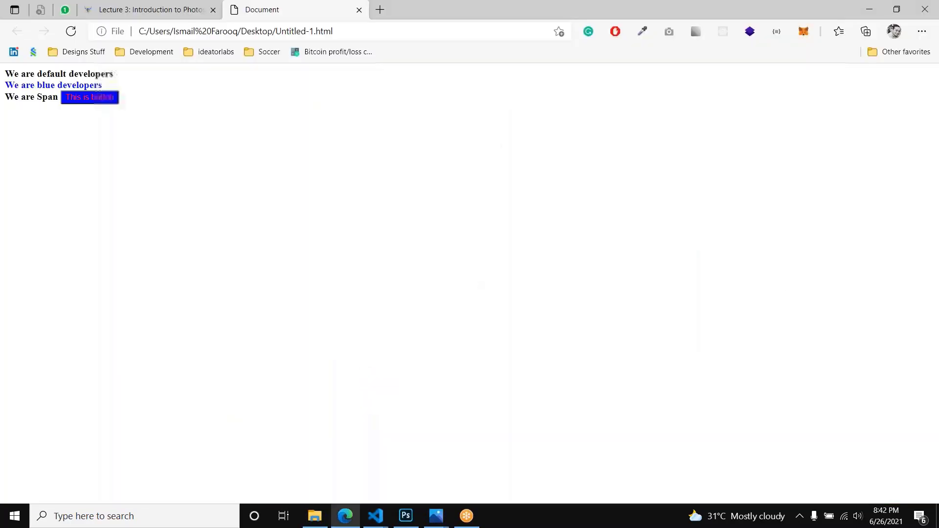
key("ctrl+r")
mouse_move(375, 516)
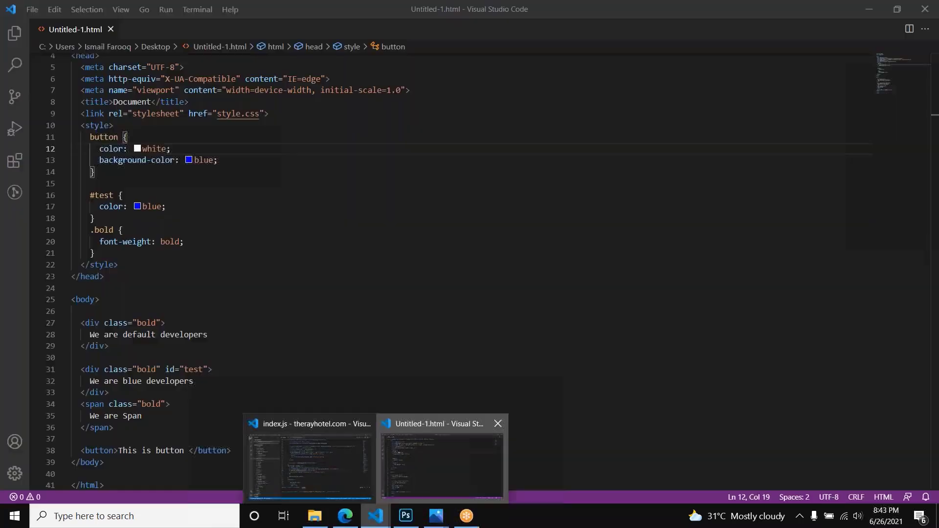
left_click(440, 460)
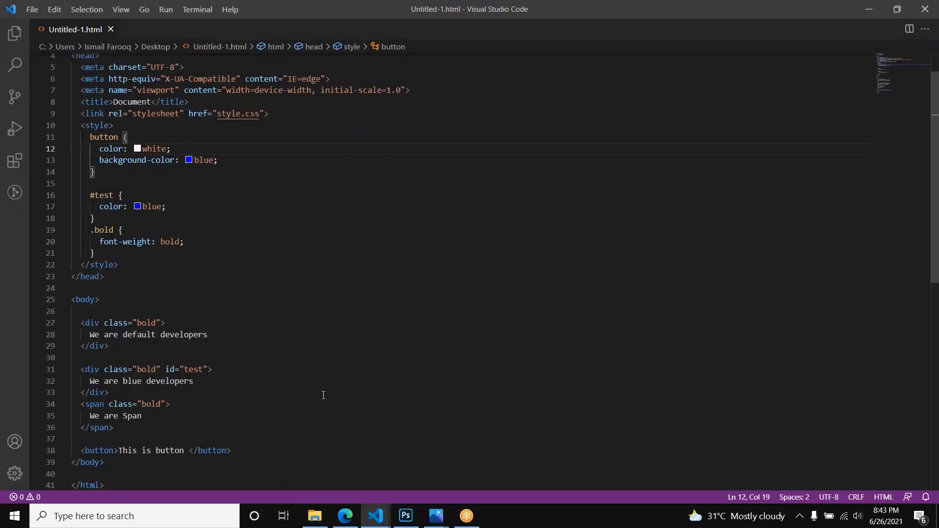
Step: Highlight the button, #test and .bold selectors in turn to review the element, id and class selector types
double_click(103, 137)
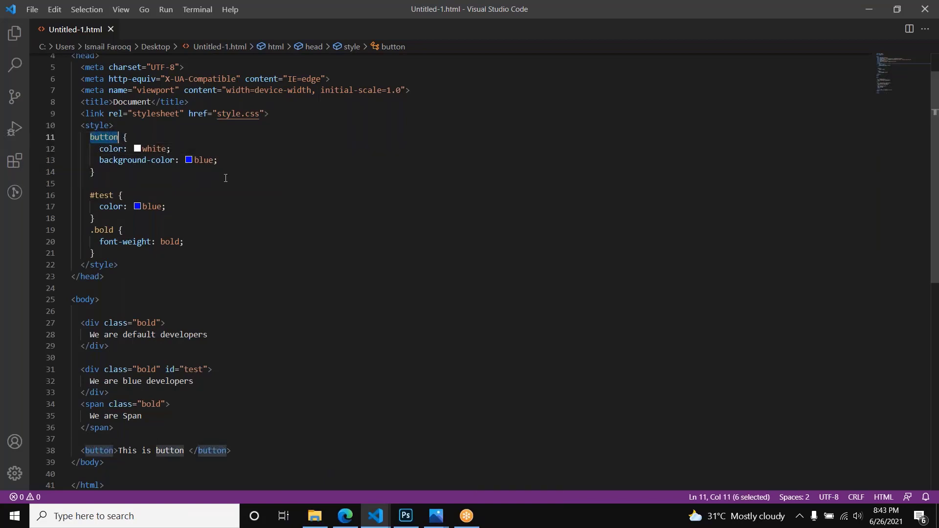
double_click(109, 195)
double_click(104, 230)
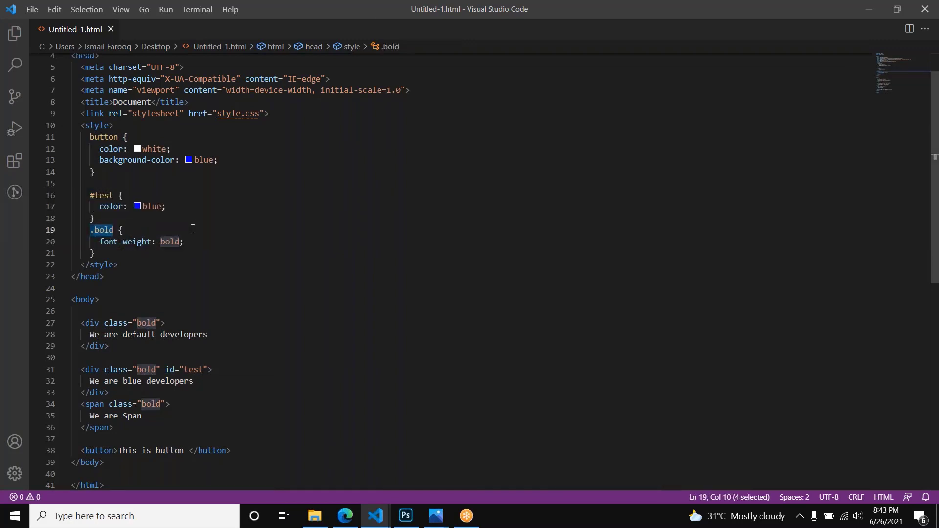
double_click(109, 138)
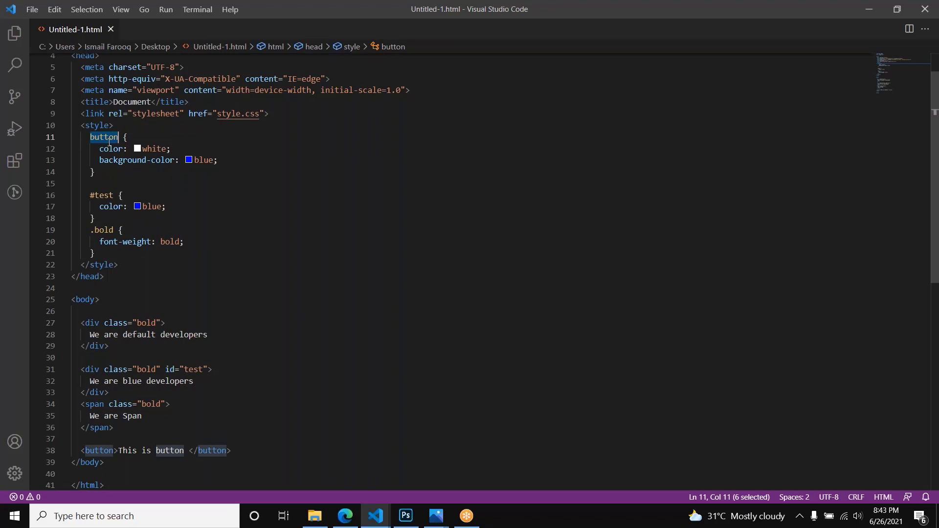
double_click(101, 195)
double_click(105, 230)
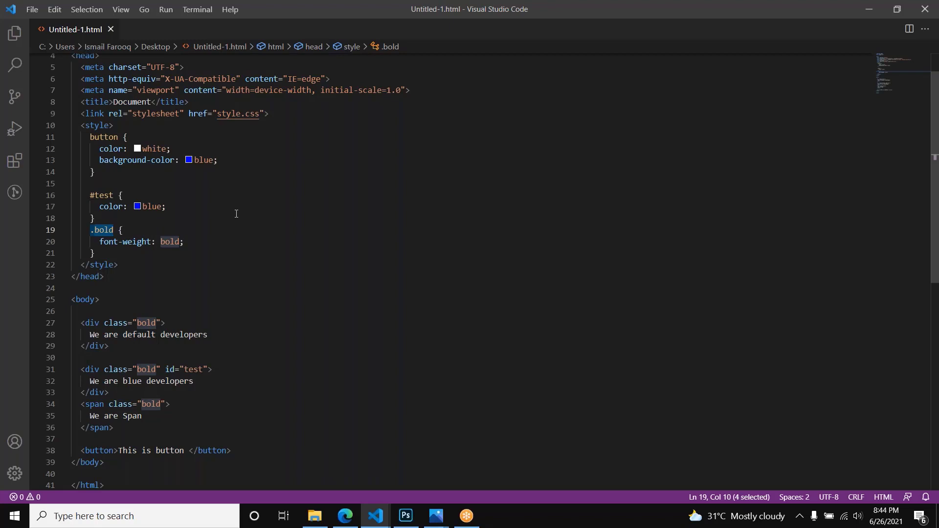
Step: Look over the style rules and the page's rendering in the browser, and return to Untitled-1.html in the code editor
left_click(222, 228)
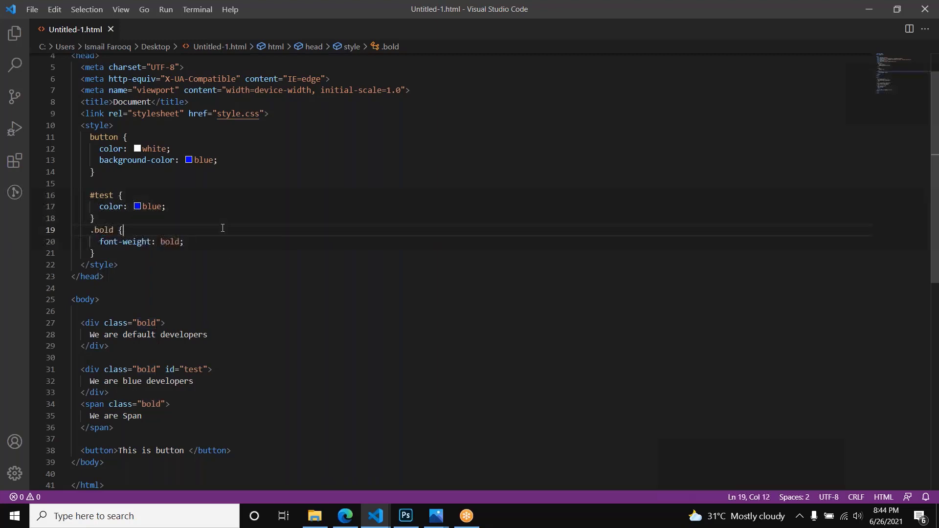
scroll(223, 227, "down", 2)
scroll(228, 241, "up", 1)
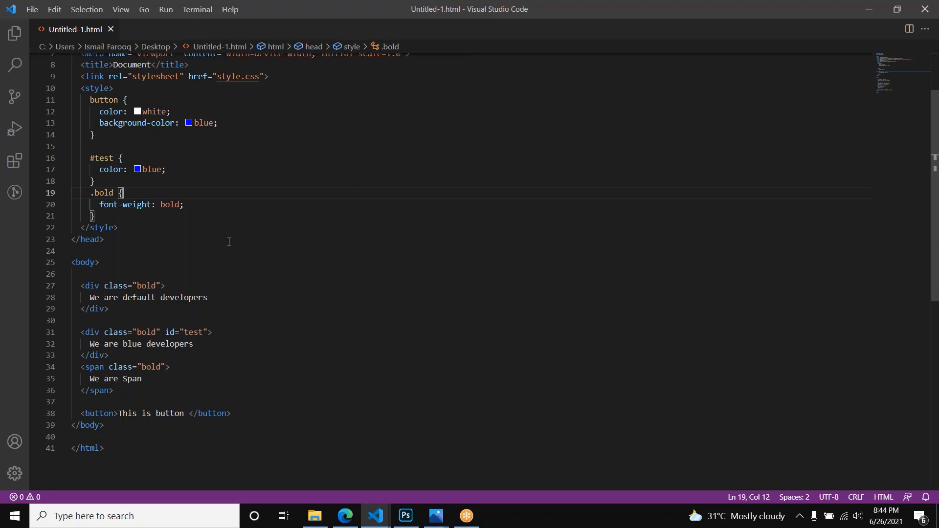
key("alt+Tab")
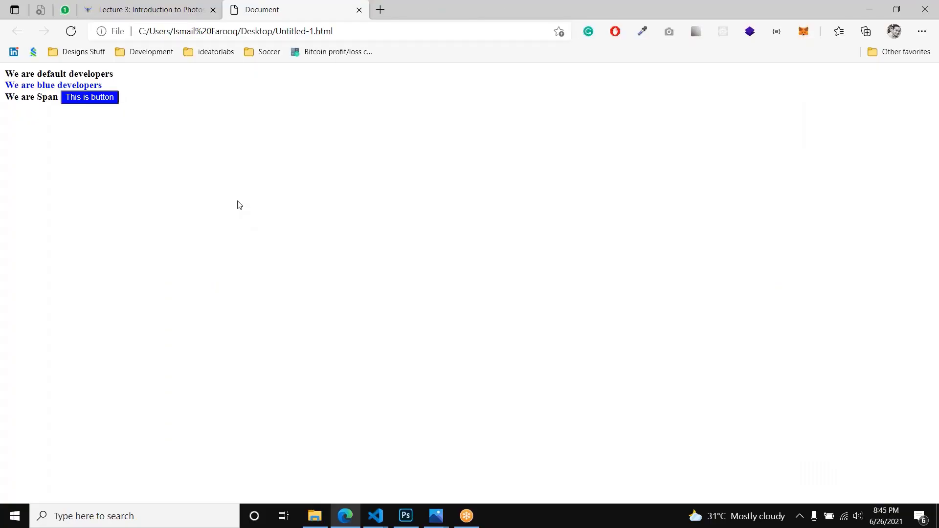
left_click(378, 519)
left_click(416, 456)
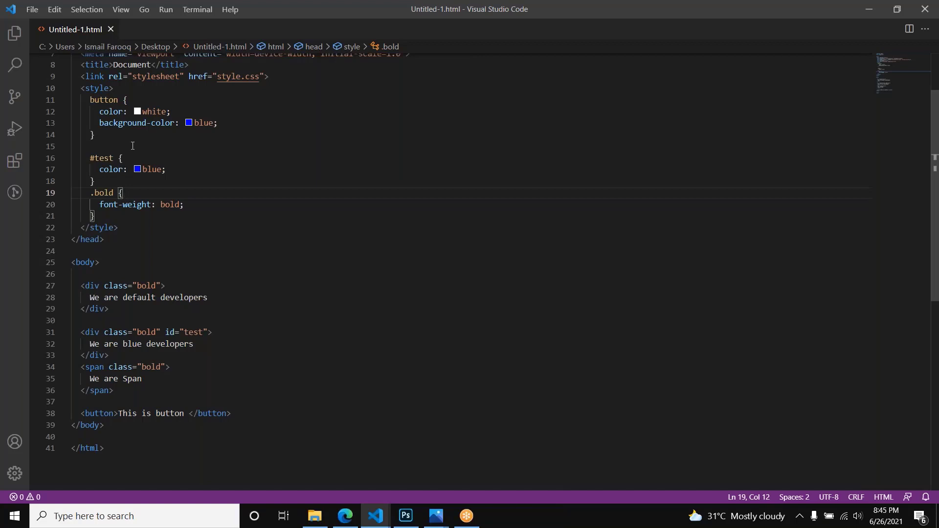
Step: Delete both div elements and the span from the body, leaving only the button element
left_click_drag(114, 389, 72, 274)
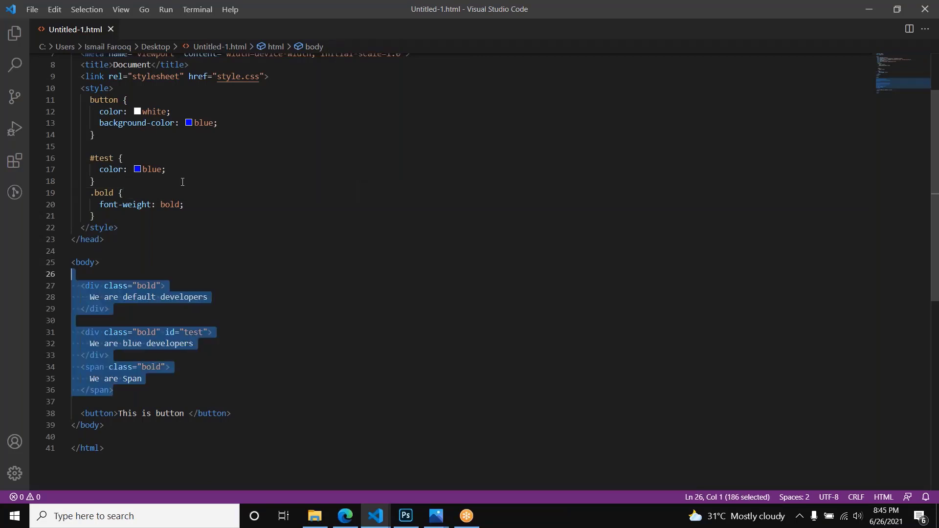
key("BackSpace")
key("Delete")
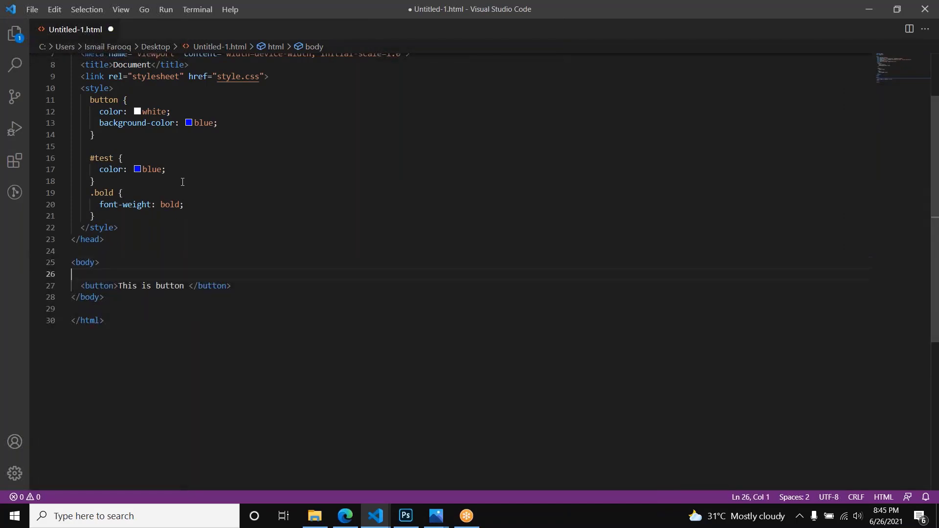
Step: Duplicate the "This is button" element in the body to make three buttons, with a blank line before the third
key("Down")
key("ctrl+space")
key("Escape")
key("shift+Down")
key("ctrl+c")
key("Left")
key("Down")
key("Return")
key("Up")
key("ctrl+v")
key("Return")
key("ctrl+v")
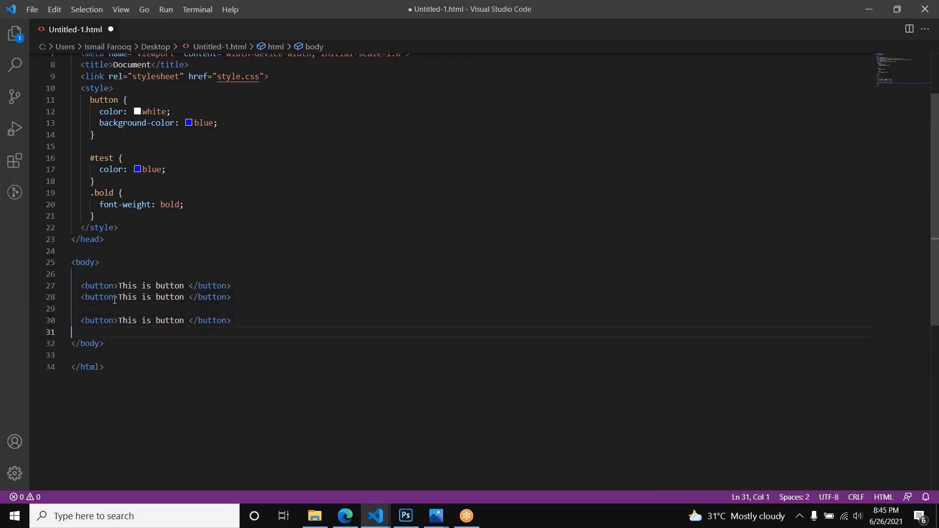
Step: Add the attribute id="test" to the second button element
left_click(114, 298)
type("id")
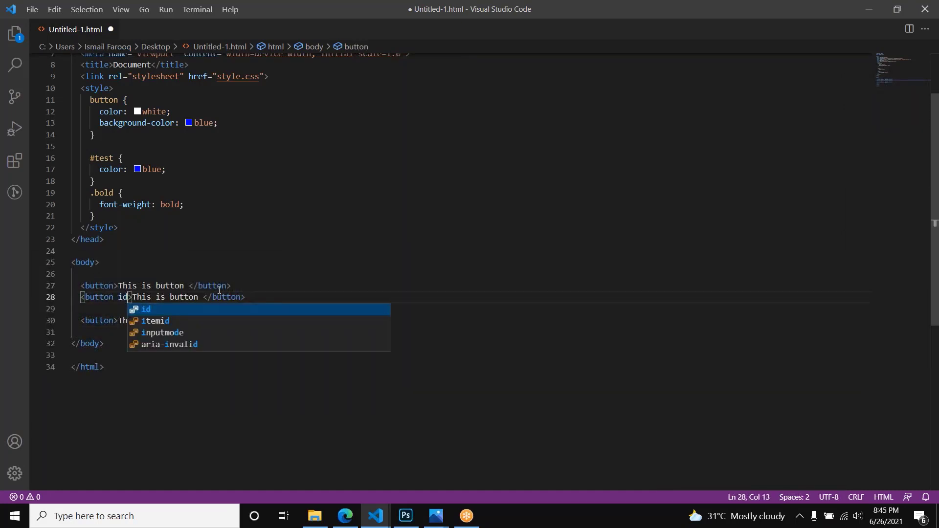
key("Return")
type("te")
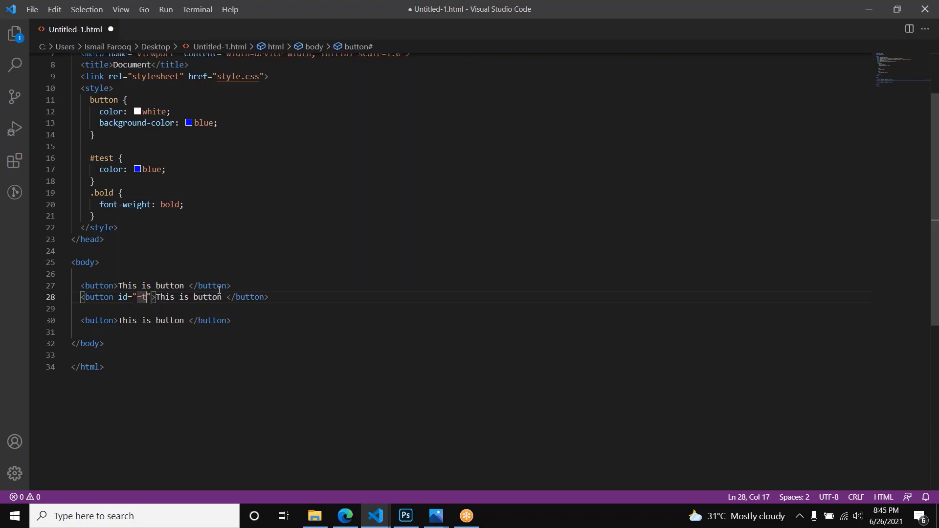
key("BackSpace")
type("est")
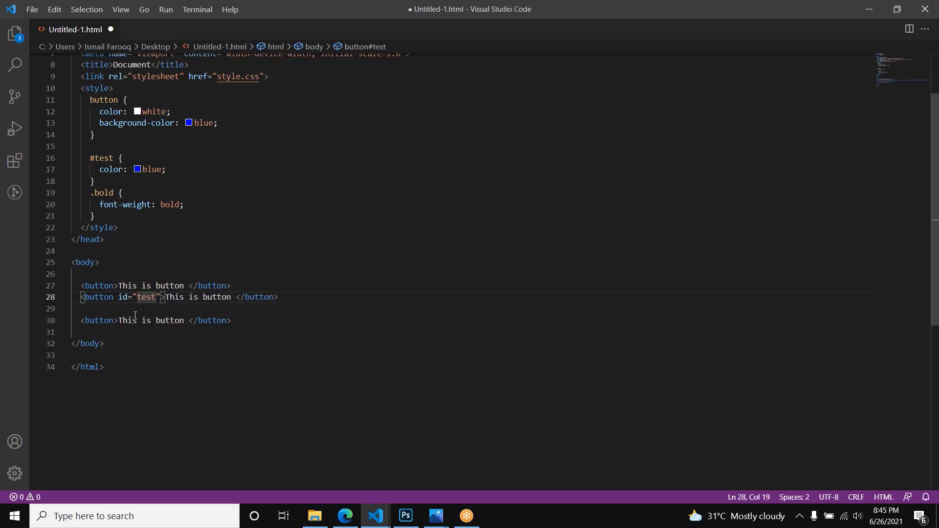
Step: Add class="bold" to the third button element and duplicate that line directly below it
left_click(113, 323)
type("cl")
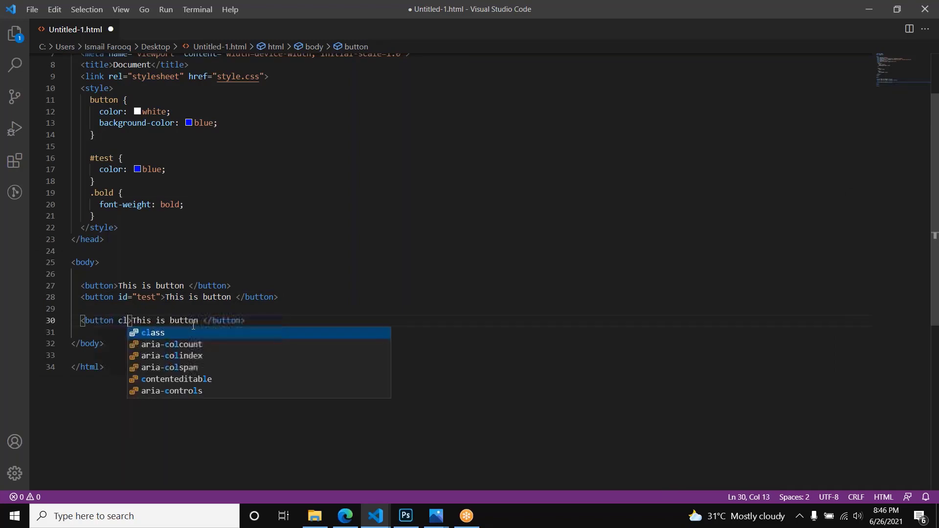
key("Return")
type("bold")
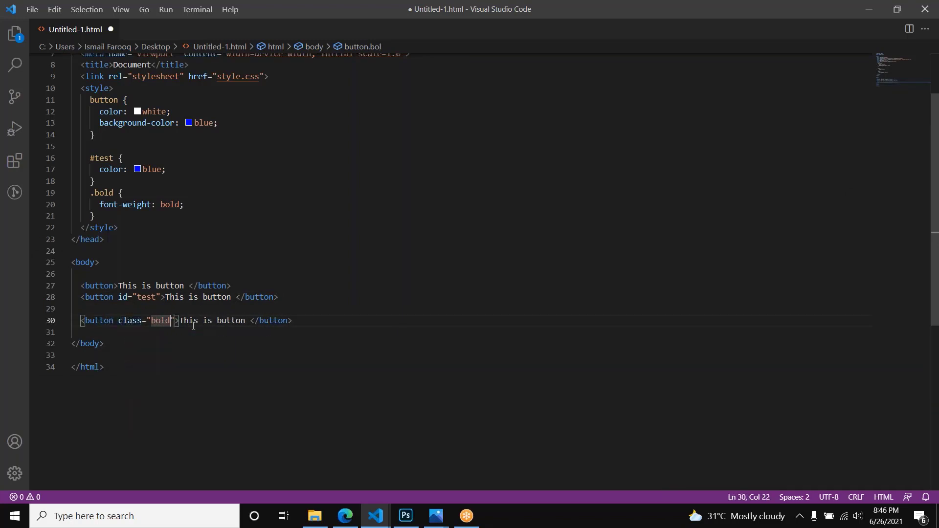
key("shift+alt+Down")
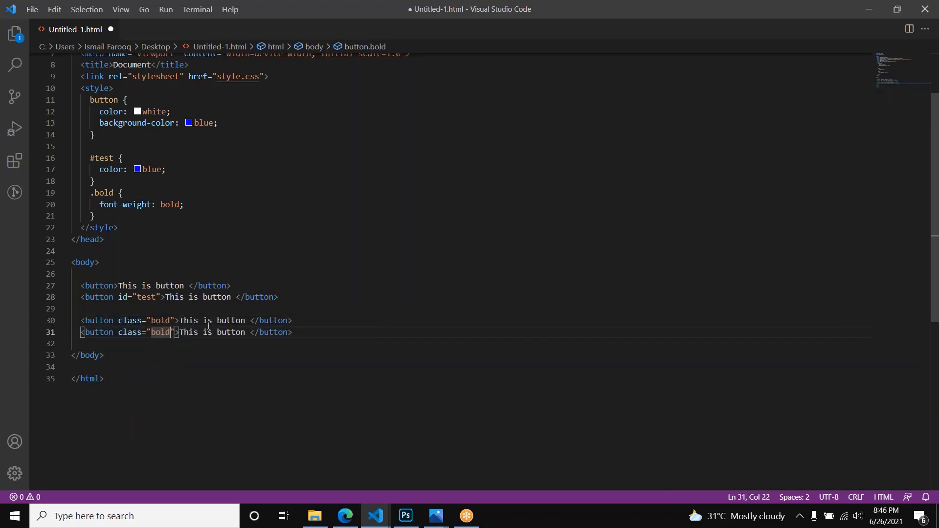
Step: Move the id="test" button line down between the two class="bold" buttons
left_click(320, 317)
left_click(312, 299)
key("alt+Down")
key("alt+Down")
Step: Change the text of the id="test" button to "This is ID button"
key("Left")
key("Left")
key("Left")
key("Left")
key("Left")
key("Left")
key("Left")
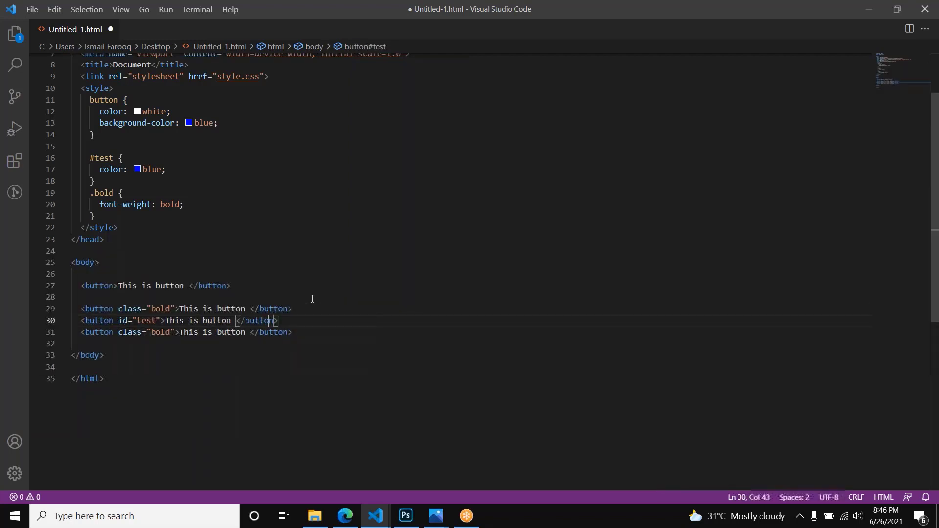
key("Left")
key("Left")
key("Left")
key("Left")
key("Right")
key("ctrl+shift+Left")
key("ctrl+shift+Left")
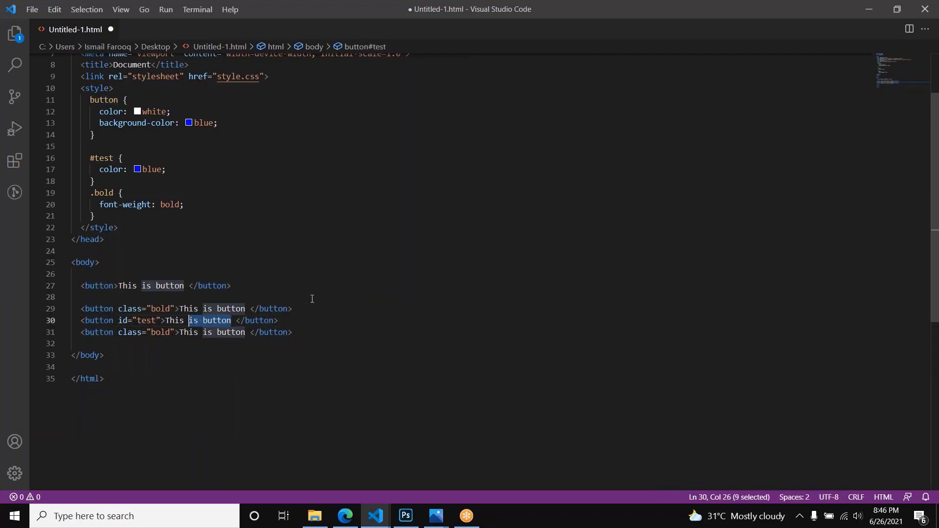
key("ctrl+shift+Right")
key("Left")
type("ID")
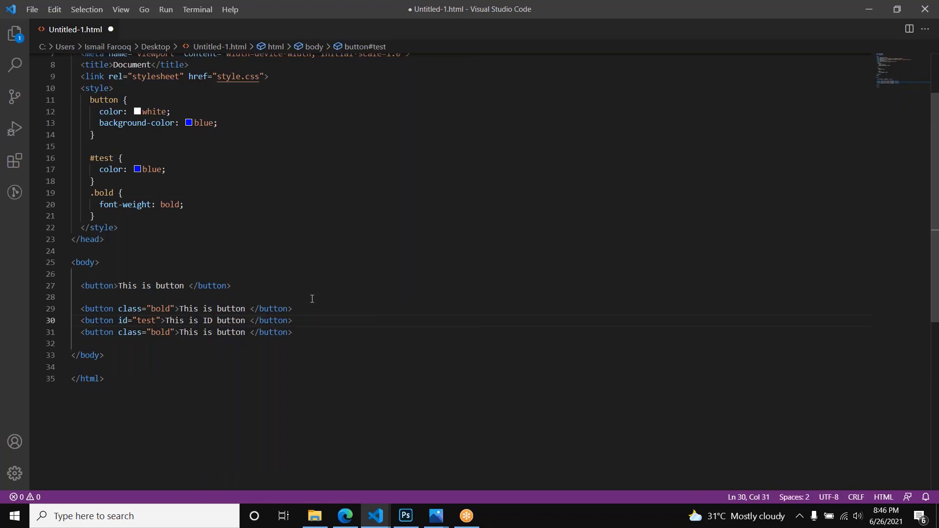
Step: Change the text of both class="bold" buttons to "This is class button"
key("Up")
type("class")
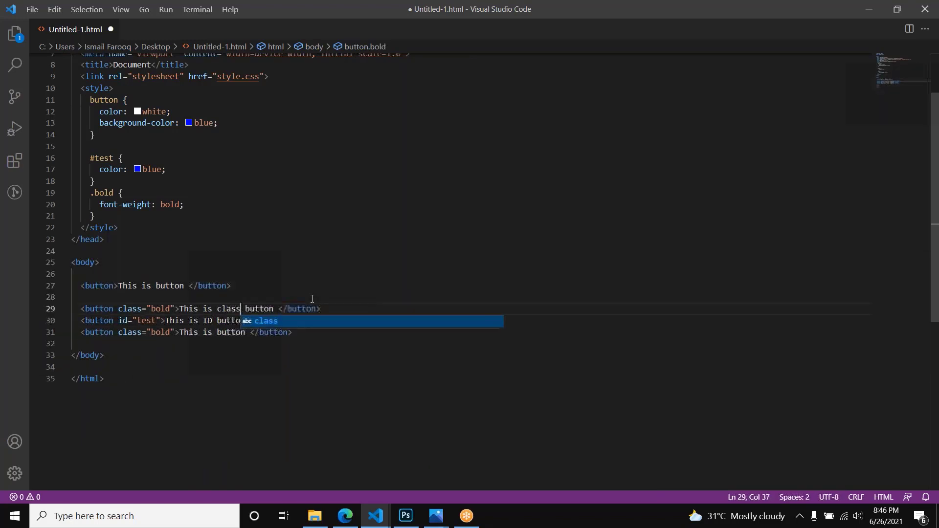
key("ctrl+shift+Left")
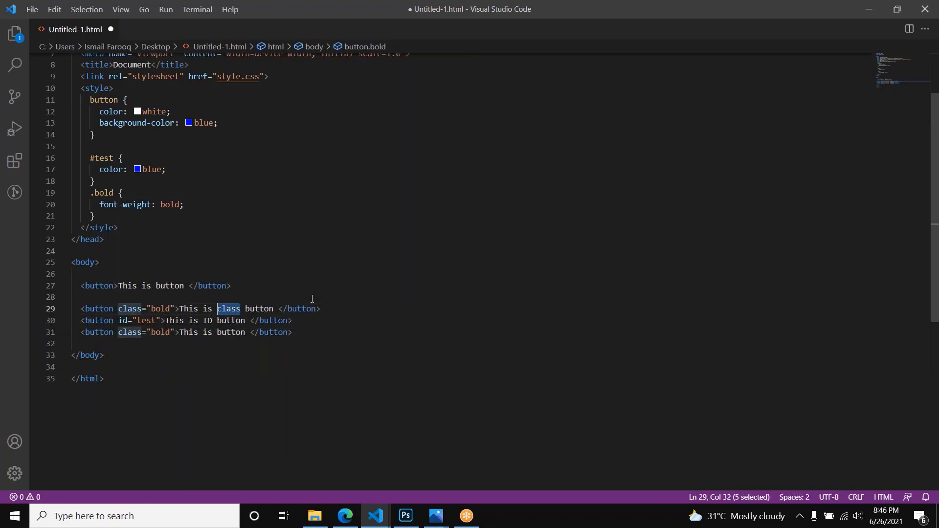
key("ctrl+c")
left_click(219, 332)
key("ctrl+v")
key("Home")
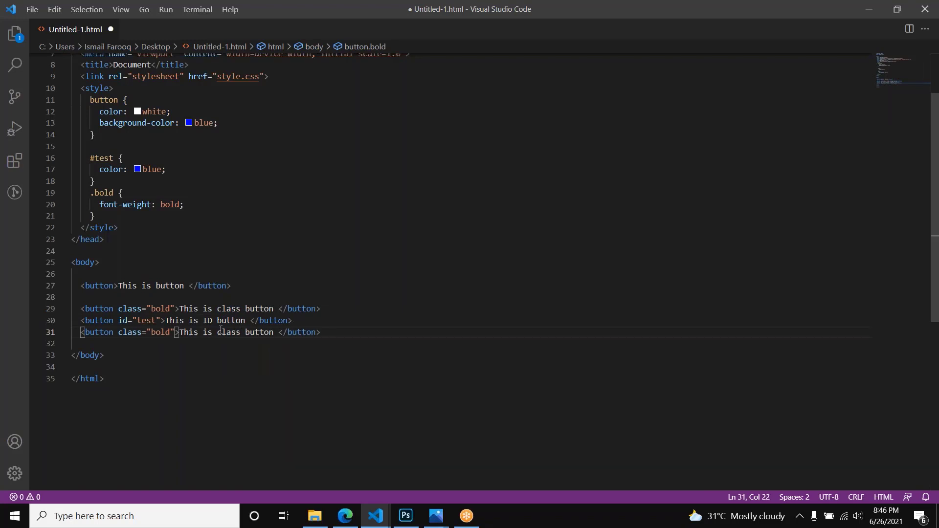
type("id=\"")
key("BackSpace")
key("BackSpace")
key("BackSpace")
key("BackSpace")
key("BackSpace")
Step: Change the first button's text to "This is simpe button" and save the file
left_click(155, 285)
type("simpe")
key("ctrl+s")
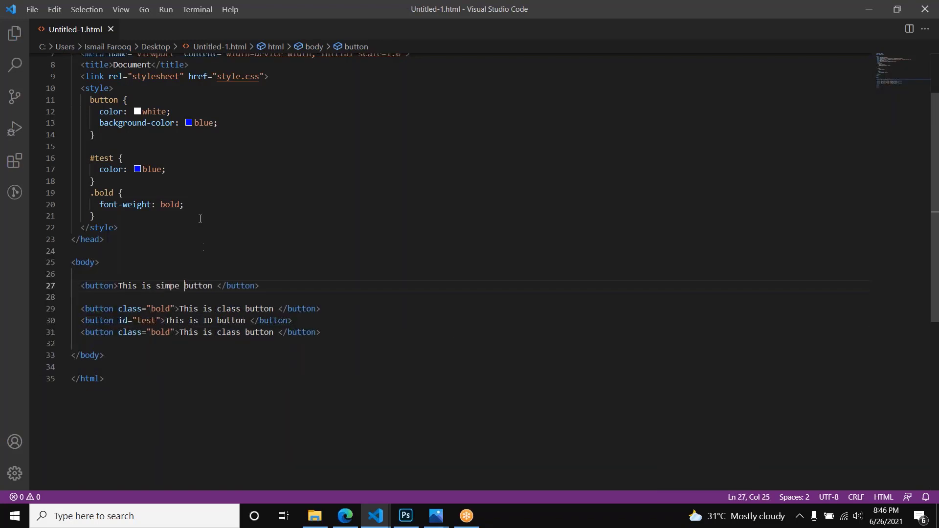
Step: Add "color: red;" above the font-weight declaration in the .bold rule and save the file
left_click(228, 122)
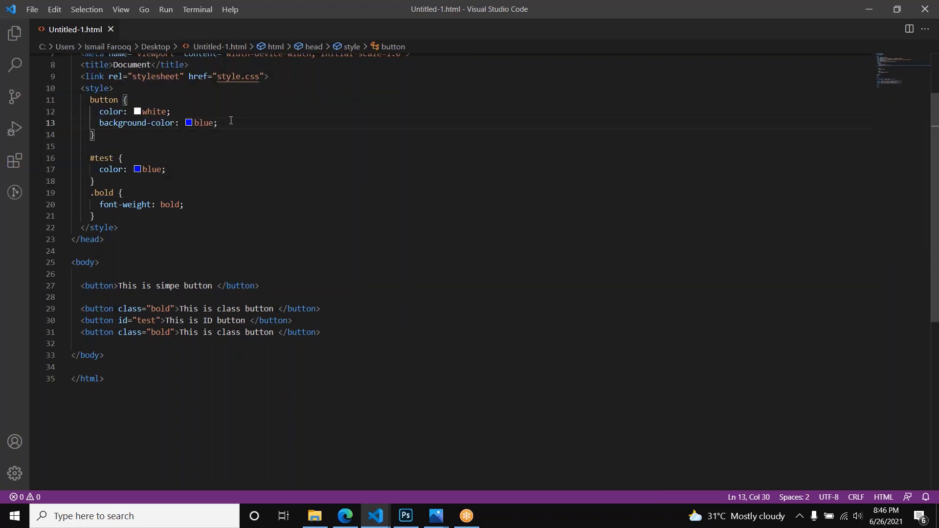
key("Up")
key("Down")
key("Down")
key("Down")
key("Down")
key("Down")
key("Down")
key("Down")
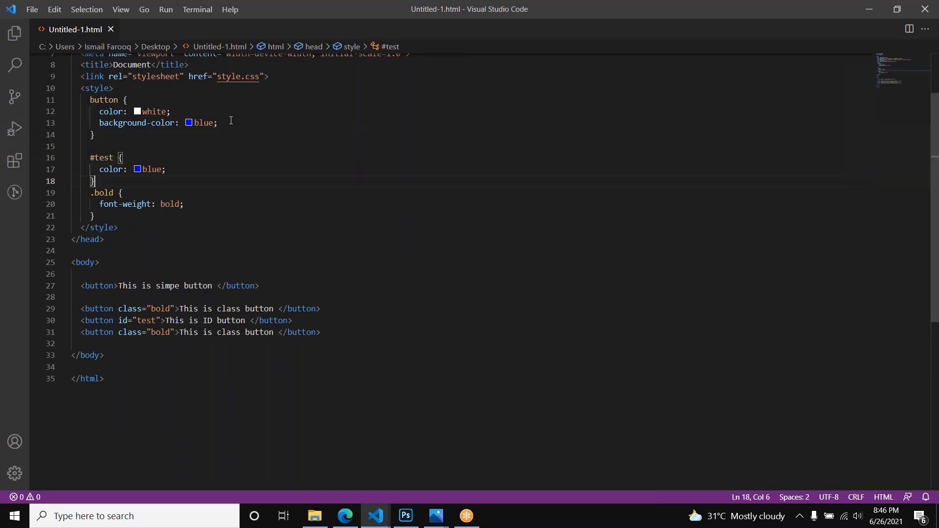
key("Return")
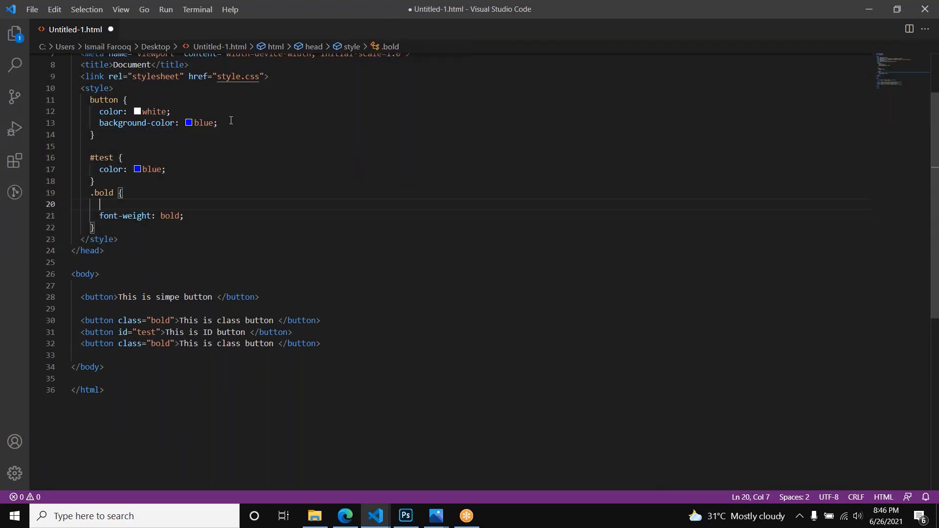
type("color:")
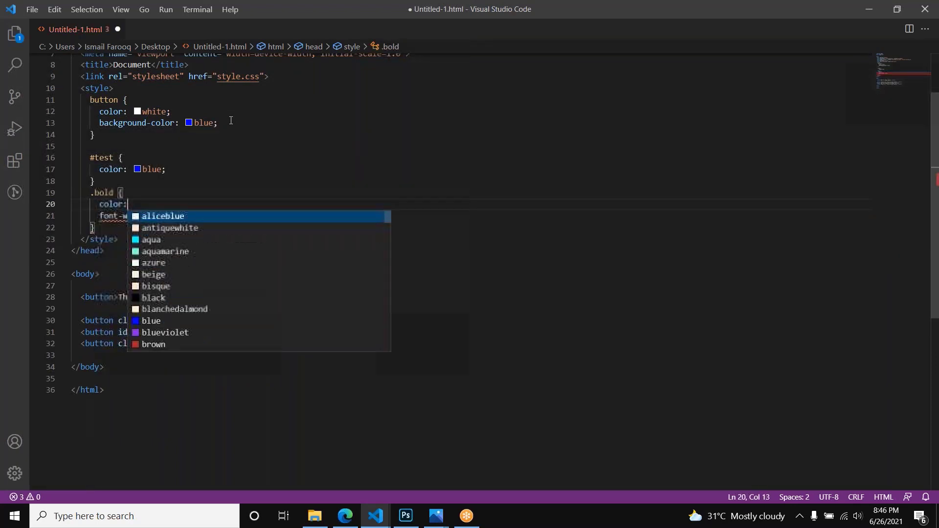
type(" red;")
key("ctrl+s")
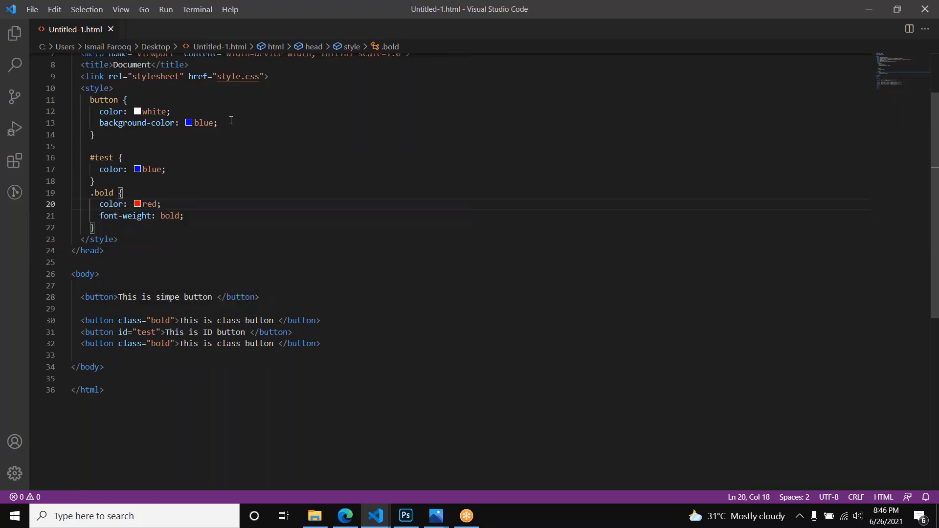
Step: Comment out the whole #test rule in the style block and save the file
key("Up")
key("Up")
key("shift+Up")
key("shift+Up")
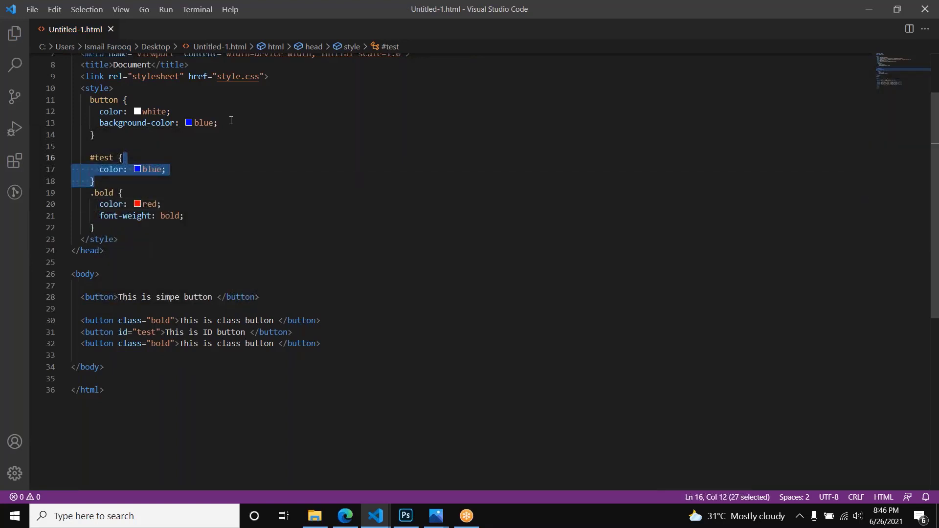
key("ctrl+slash")
key("ctrl+s")
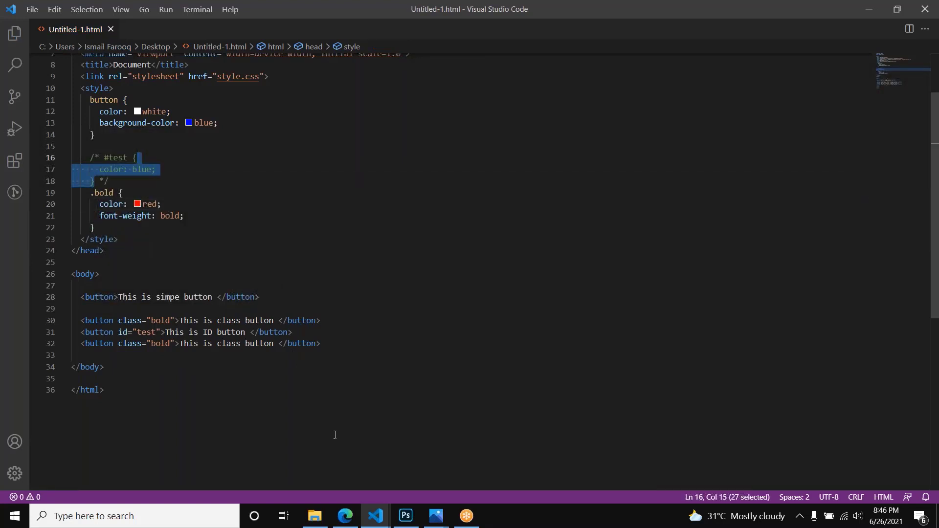
Step: Reload the page in the browser to check the buttons, and return to the code editor
key("alt+Tab")
key("ctrl+r")
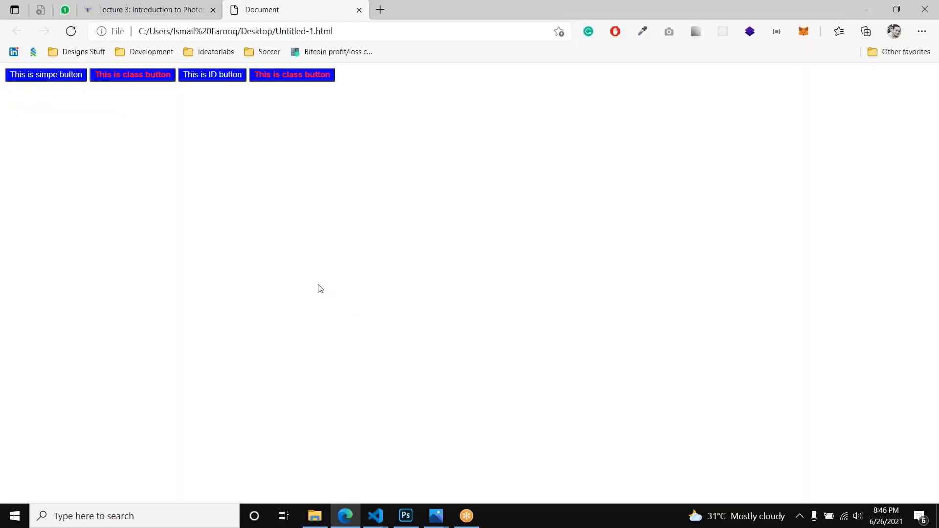
key("alt+Tab")
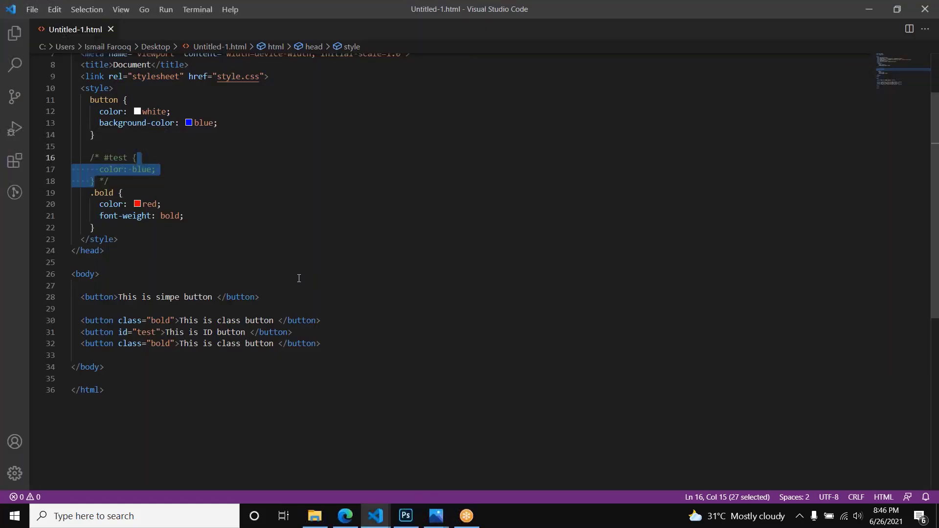
Step: Compare the four button elements and the button rule's selector, text color and background color with the rendered buttons in the browser
left_click_drag(335, 344, 105, 297)
key("alt+Tab")
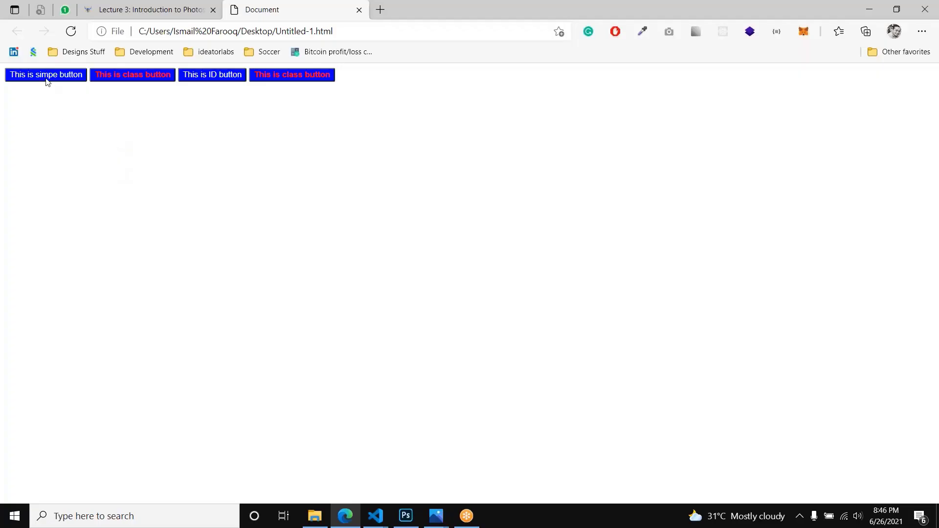
key("alt+Tab")
double_click(104, 100)
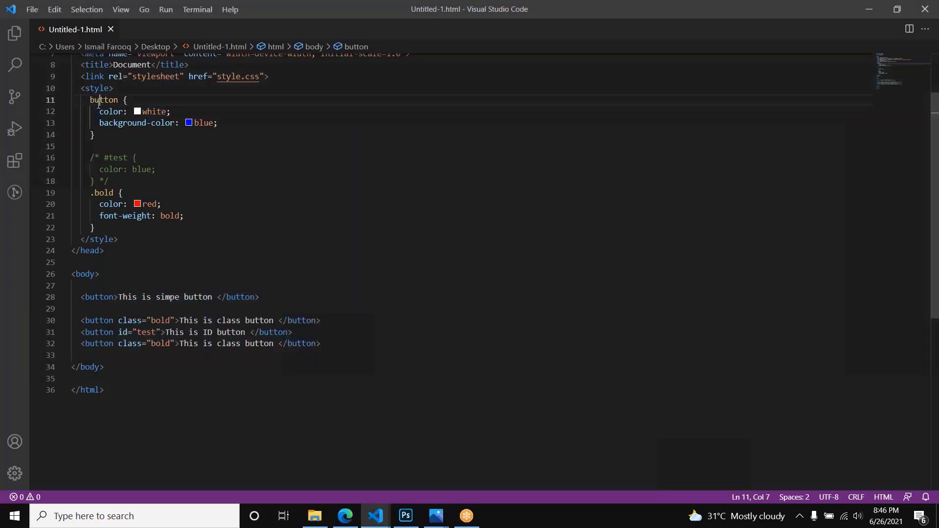
double_click(154, 111)
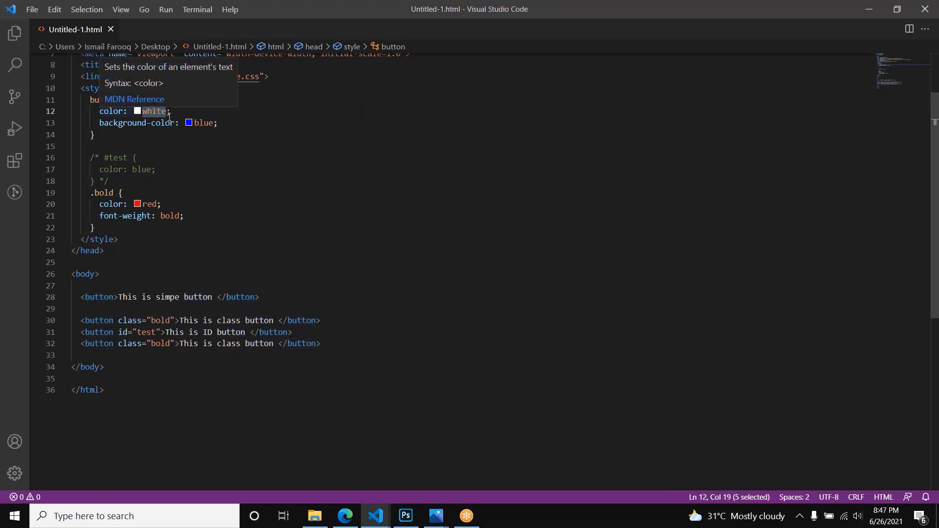
double_click(202, 124)
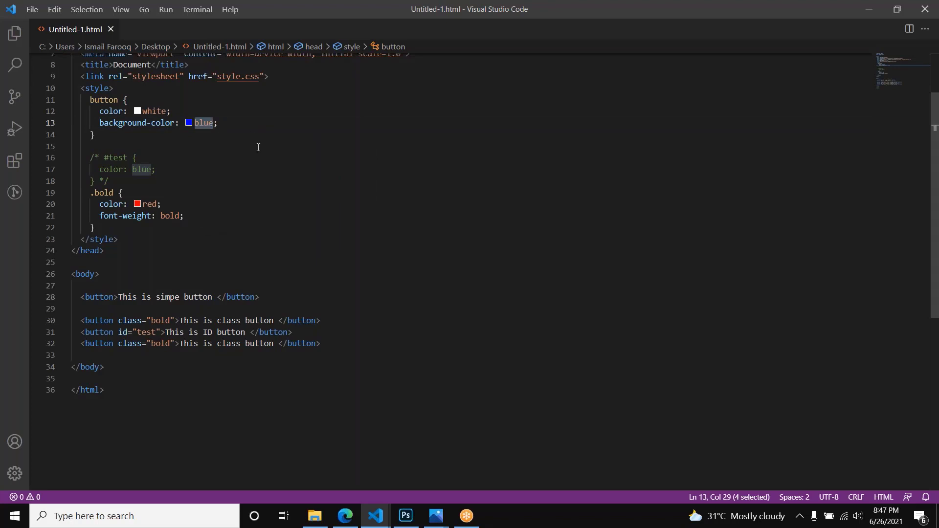
key("alt+Tab")
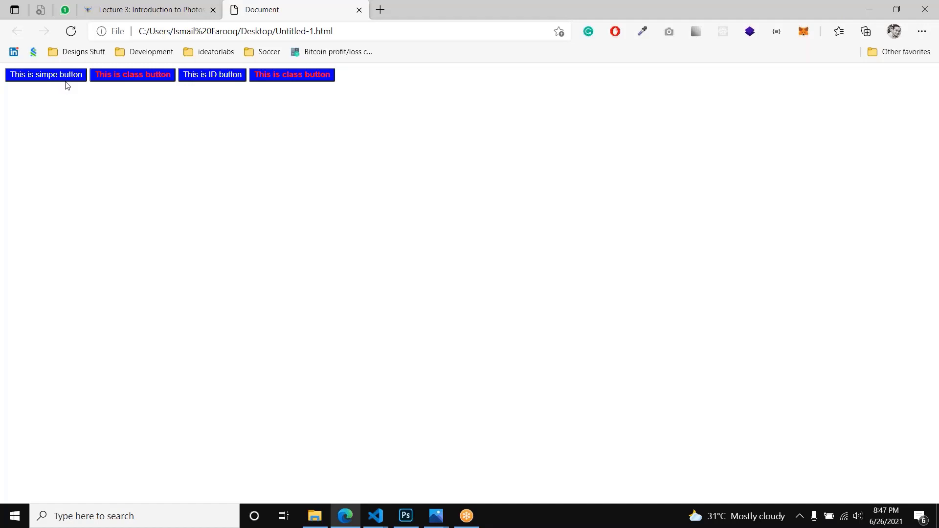
key("alt+Tab")
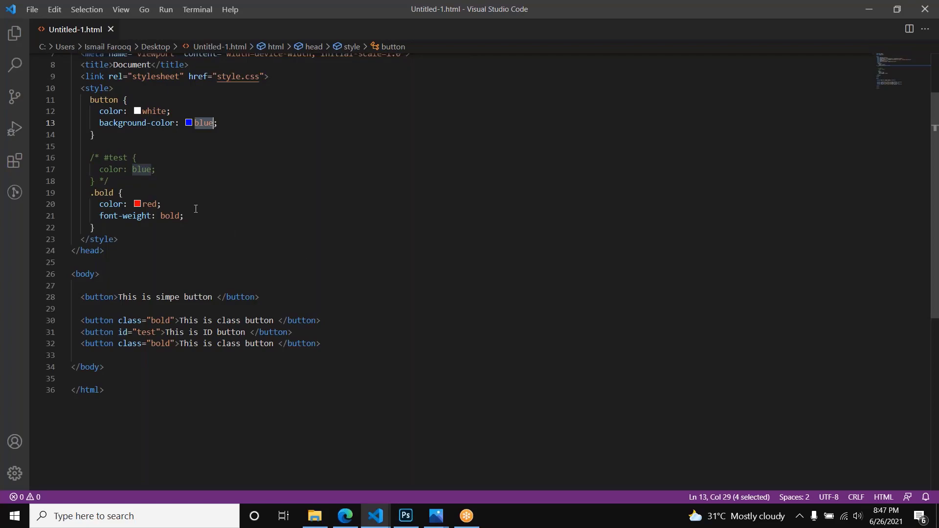
Step: Delete the font-weight declaration from the .bold rule, save the file and reload the page in the browser
key("alt+Tab")
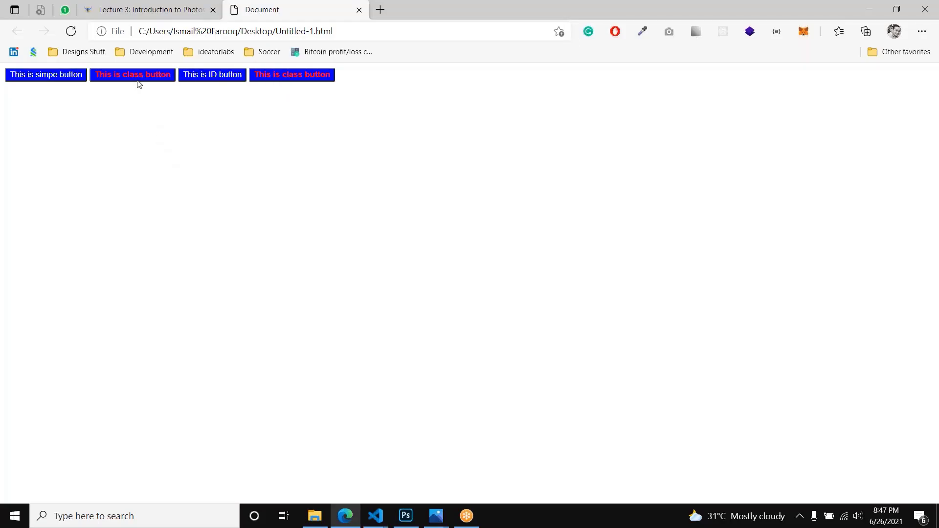
key("alt+Tab")
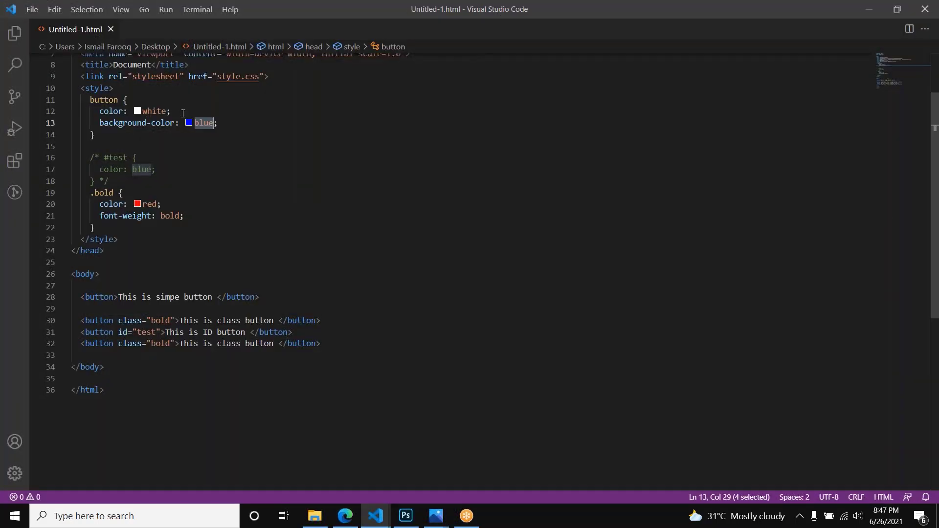
left_click(142, 344)
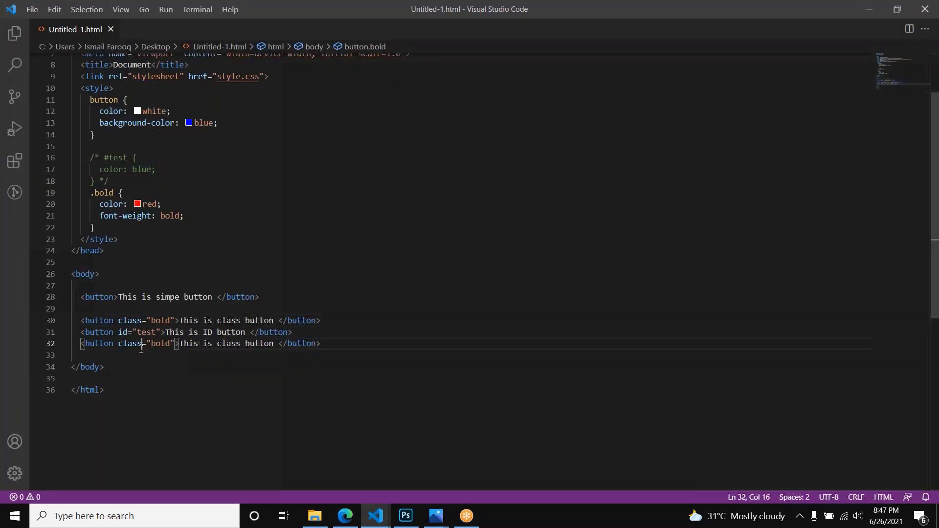
left_click(156, 321)
left_click(156, 343)
left_click(211, 211)
key("shift+Up")
key("BackSpace")
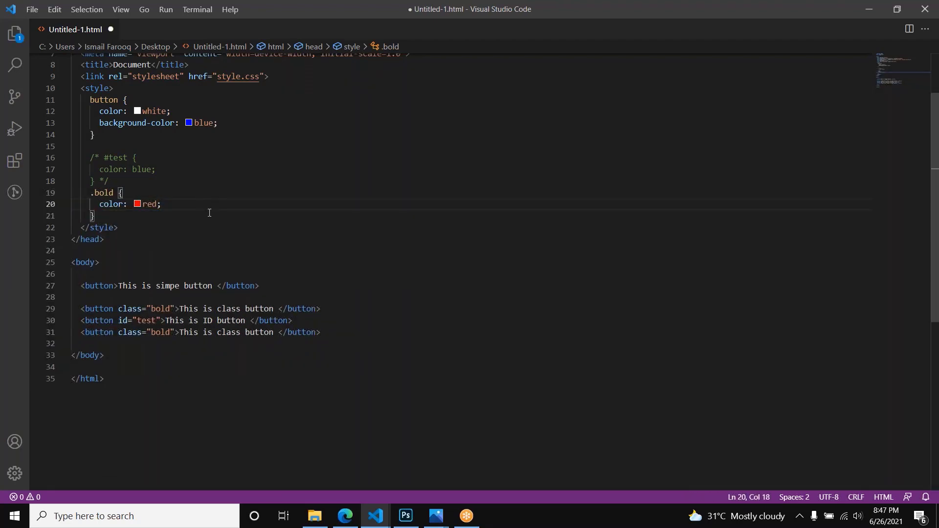
key("ctrl+s")
key("alt+Tab")
key("F5")
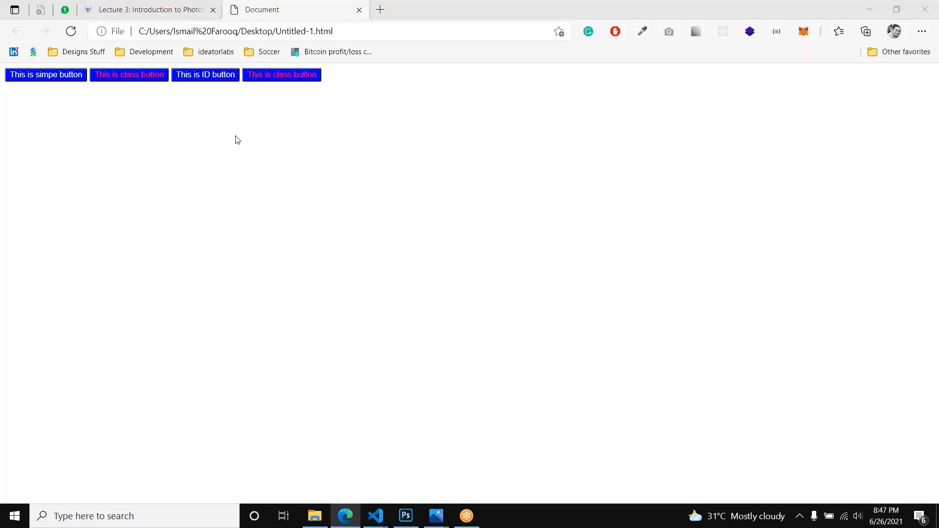
Step: Add class="bold" to the ID button's opening tag in the code editor, save the file and reload the page in the browser
key("alt+Tab")
left_click(172, 308)
left_click(171, 332)
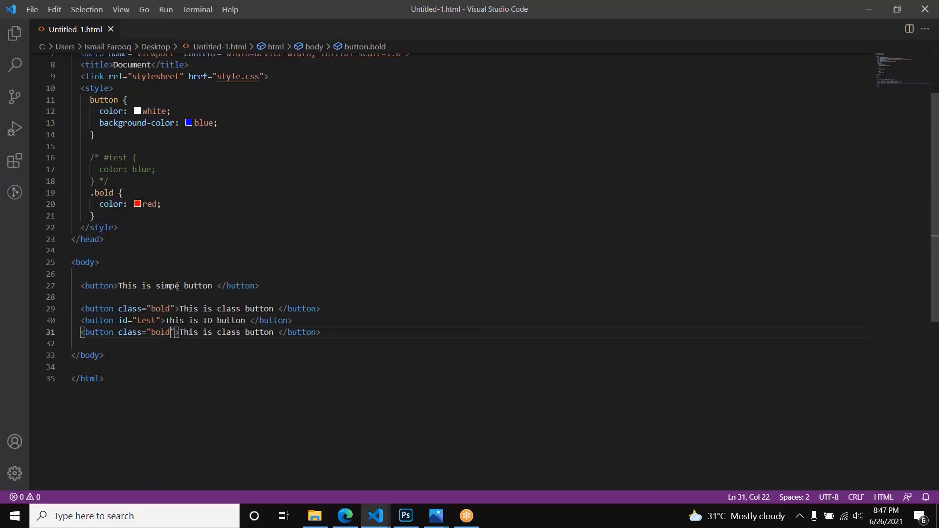
left_click(144, 205)
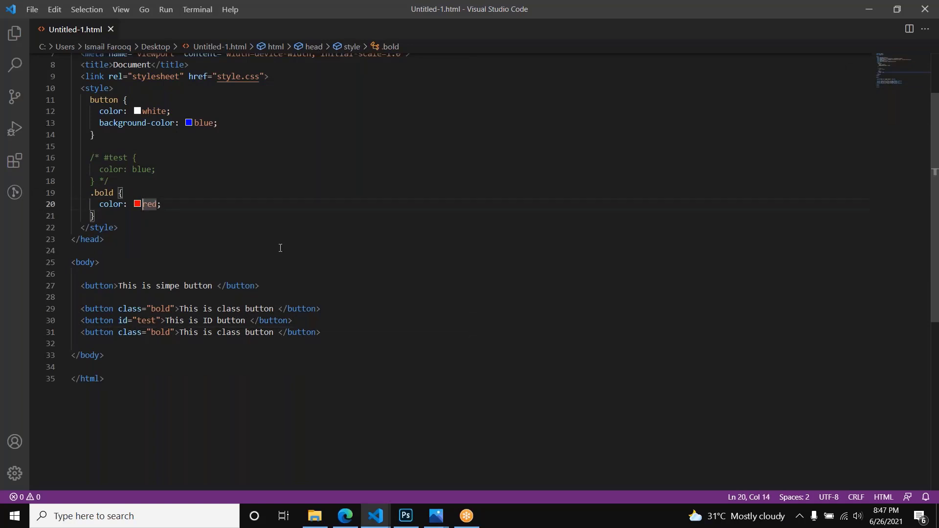
left_click(114, 321)
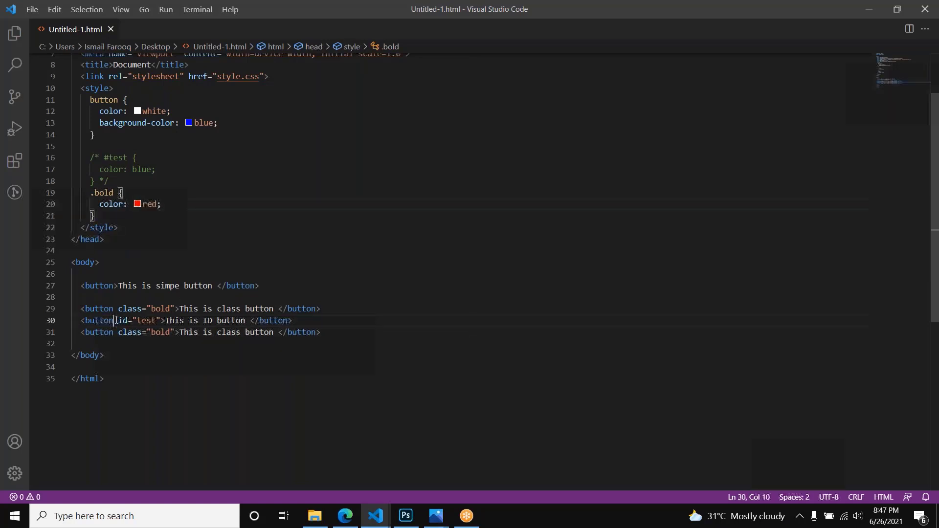
type("c")
key("Return")
type("bold")
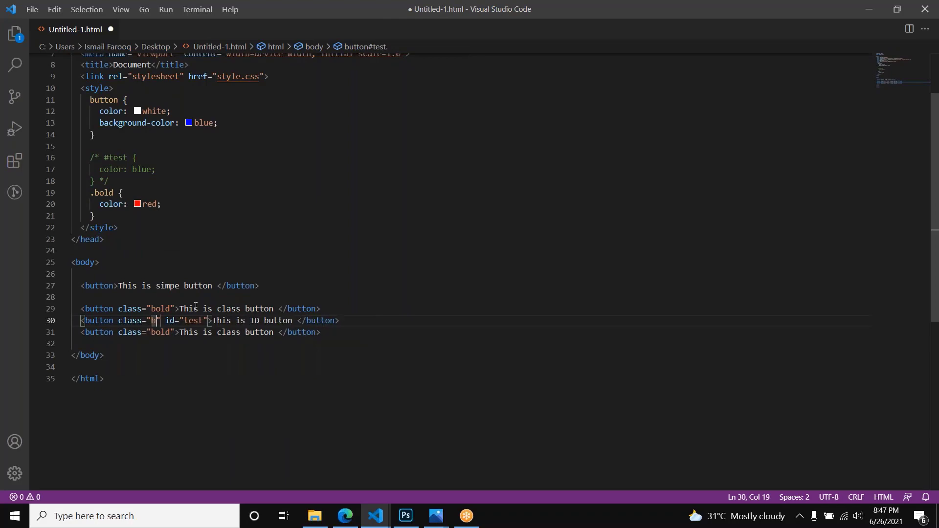
key("ctrl+s")
key("alt+Tab")
key("F5")
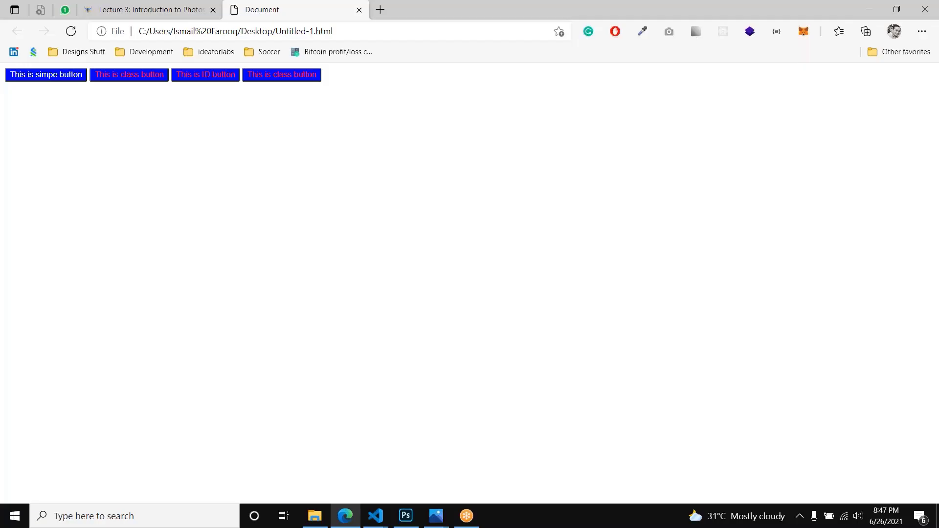
Step: Uncomment the #test rule in the style block, save the file and reload the page in the browser
key("alt+Tab")
left_click_drag(138, 182, 118, 157)
key("ctrl+slash")
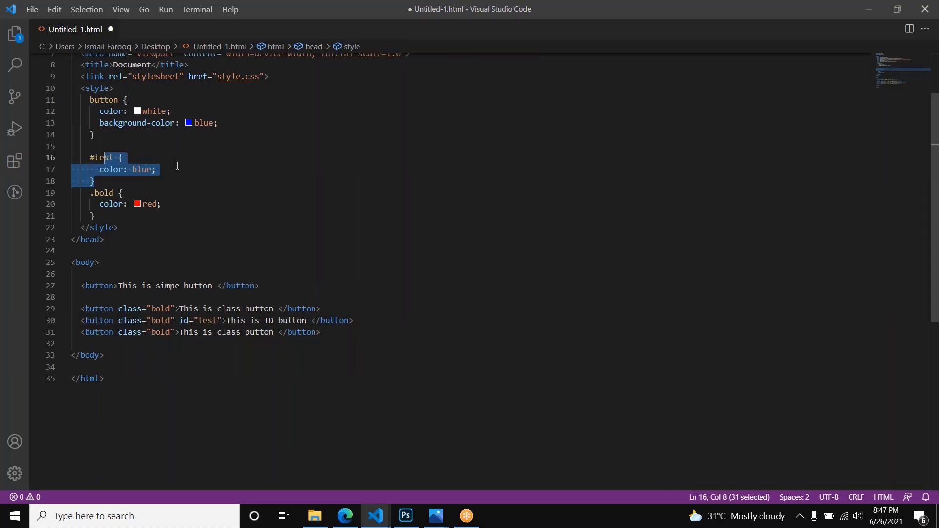
key("ctrl+s")
key("alt+Tab")
key("F5")
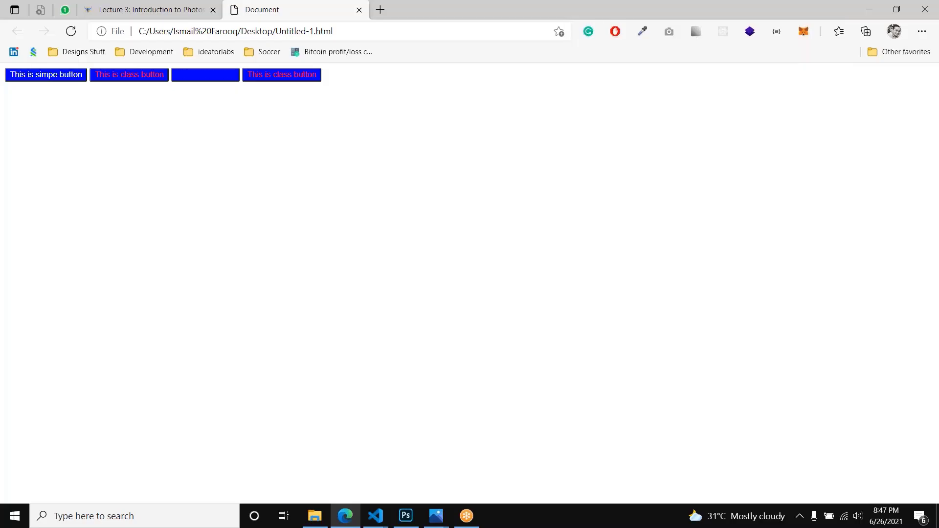
Step: Set the text color in the #test rule to green, save the file and reload the page in the browser
key("alt+Tab")
double_click(151, 169)
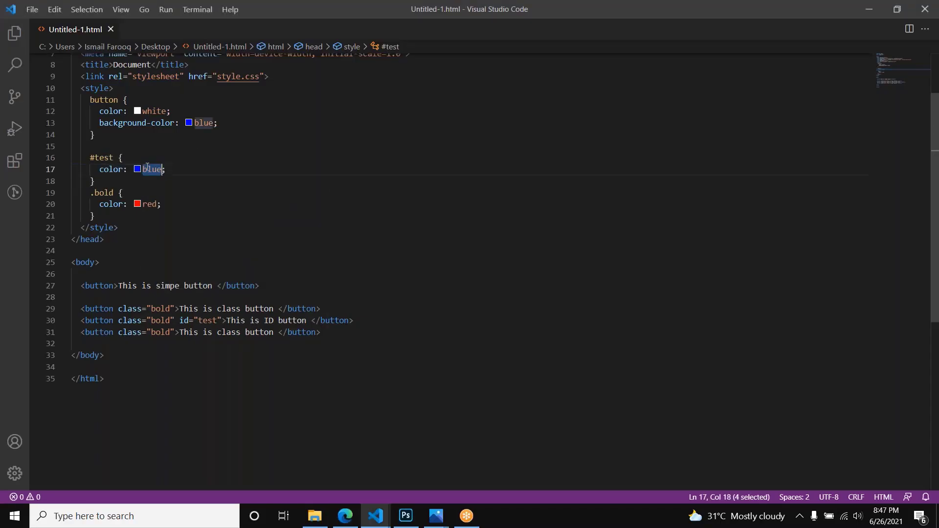
type("green")
key("ctrl+s")
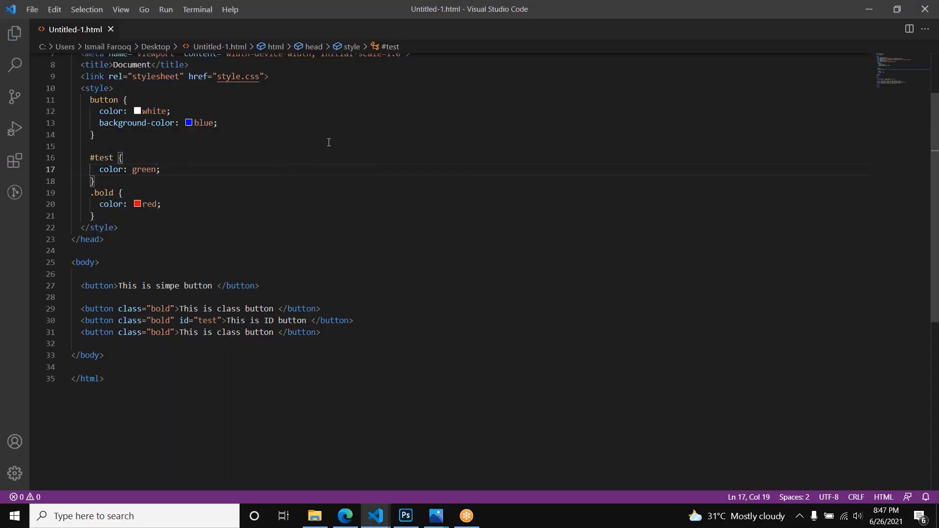
key("alt+Tab")
key("F5")
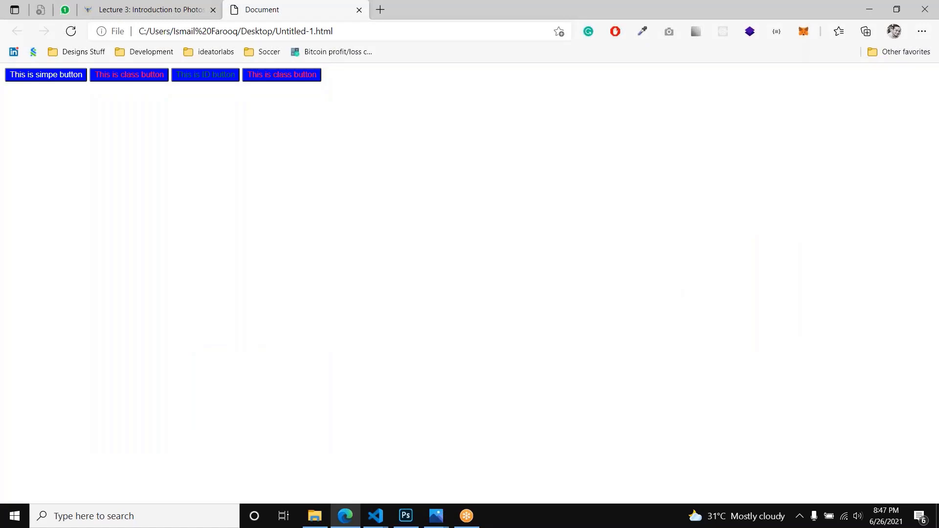
Step: Set the text color in the #test rule to black, save the file and reload the page in the browser
key("alt+Tab")
key("ctrl+shift+Left")
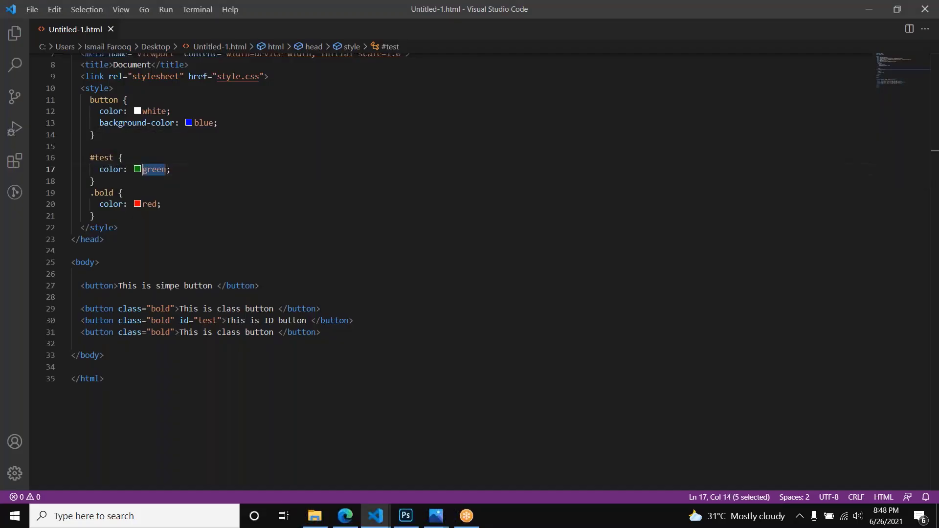
type("black")
key("ctrl+s")
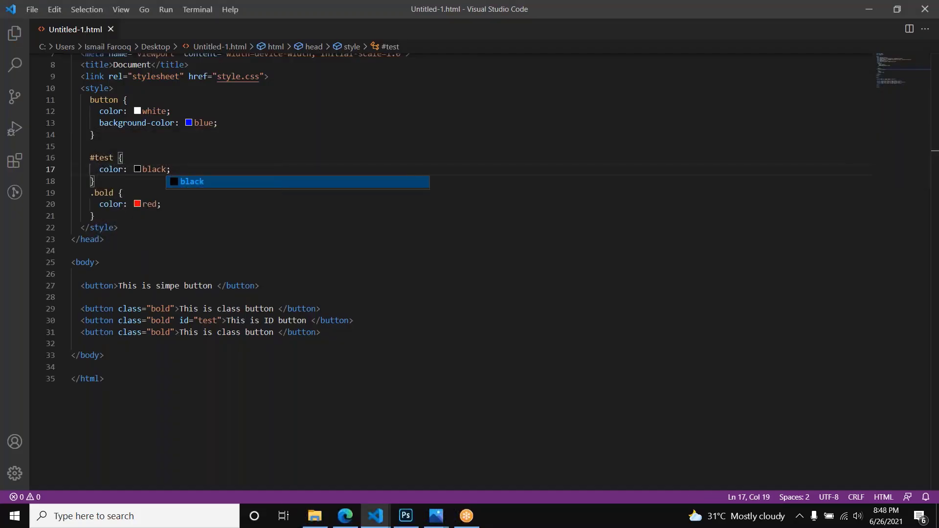
key("alt+Tab")
key("F5")
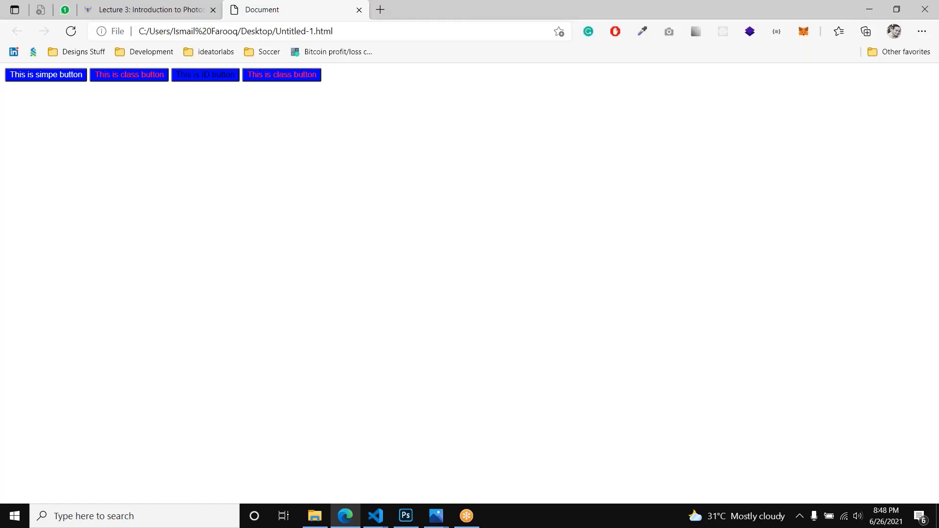
Step: Return to the code editor and examine how the #test and .bold selectors match the ID button's id and class attributes
key("alt+Tab")
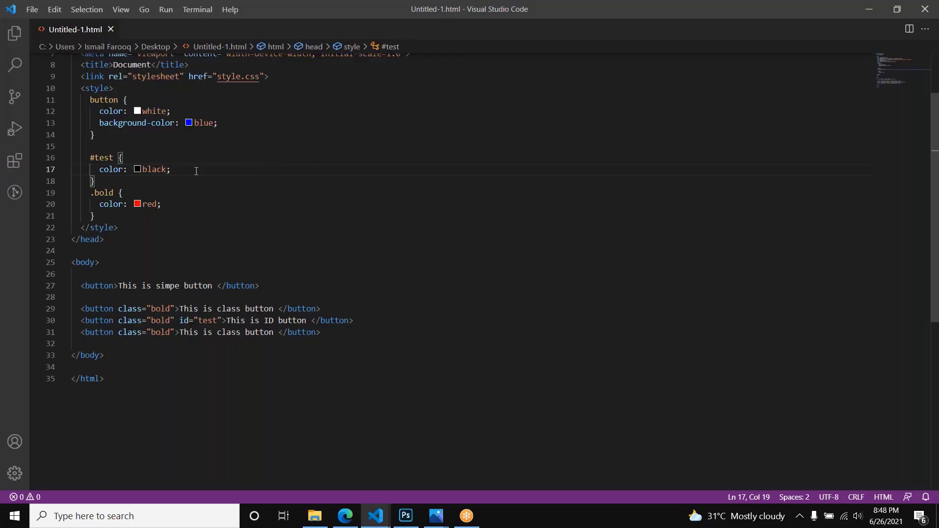
double_click(107, 157)
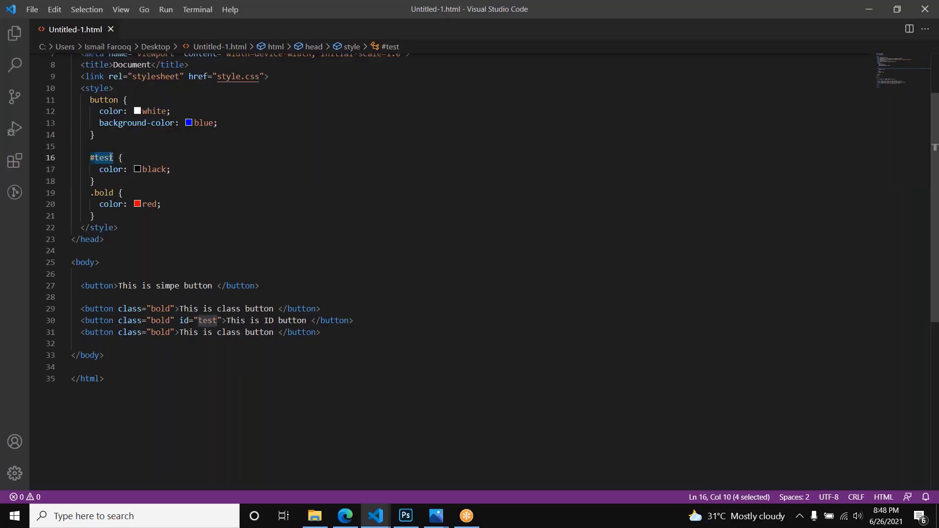
double_click(163, 321)
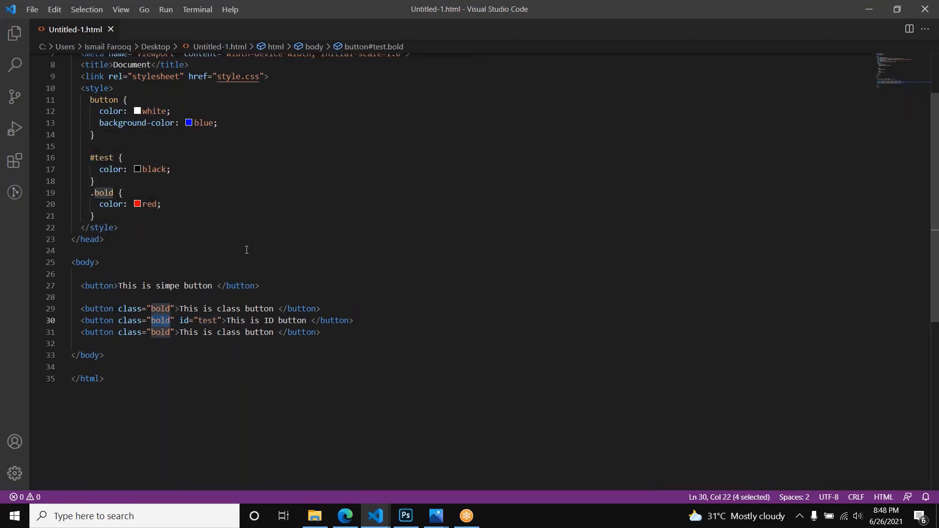
left_click(144, 322)
double_click(158, 320)
double_click(104, 193)
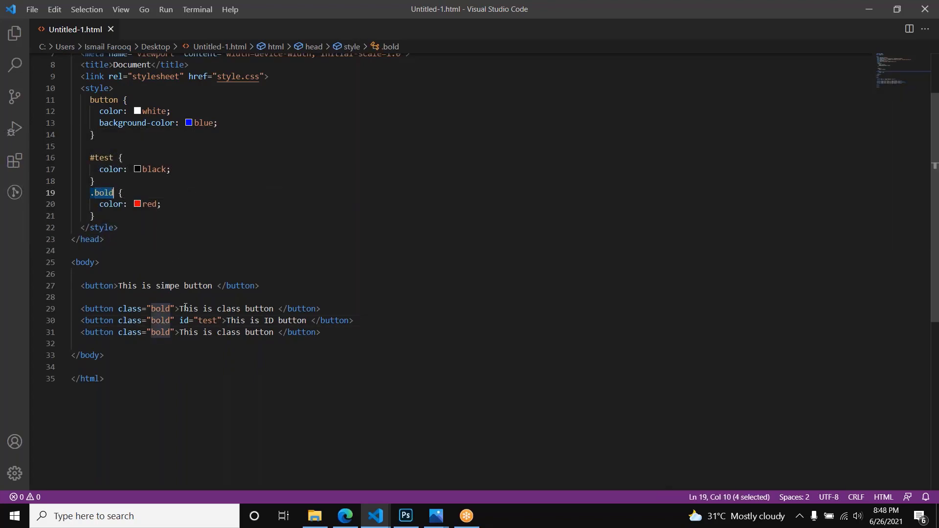
left_click_drag(161, 204, 106, 204)
double_click(207, 320)
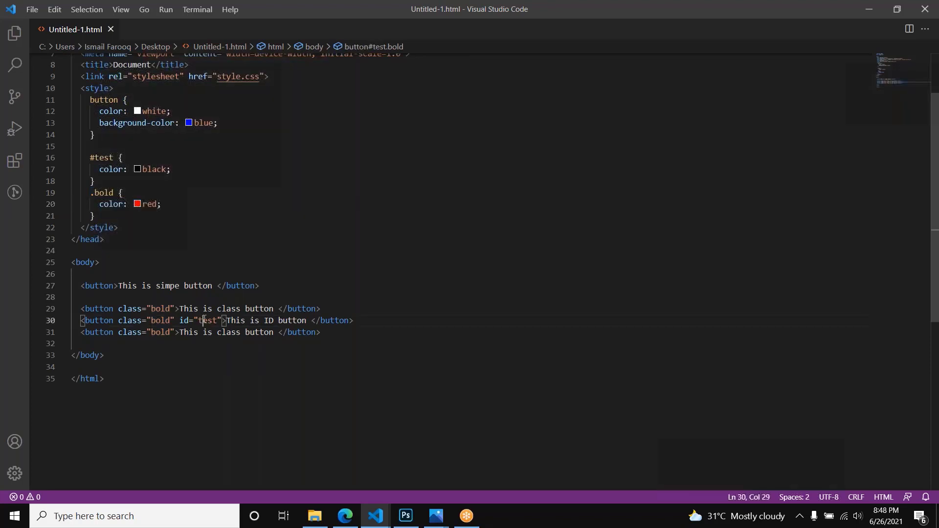
mouse_move(111, 159)
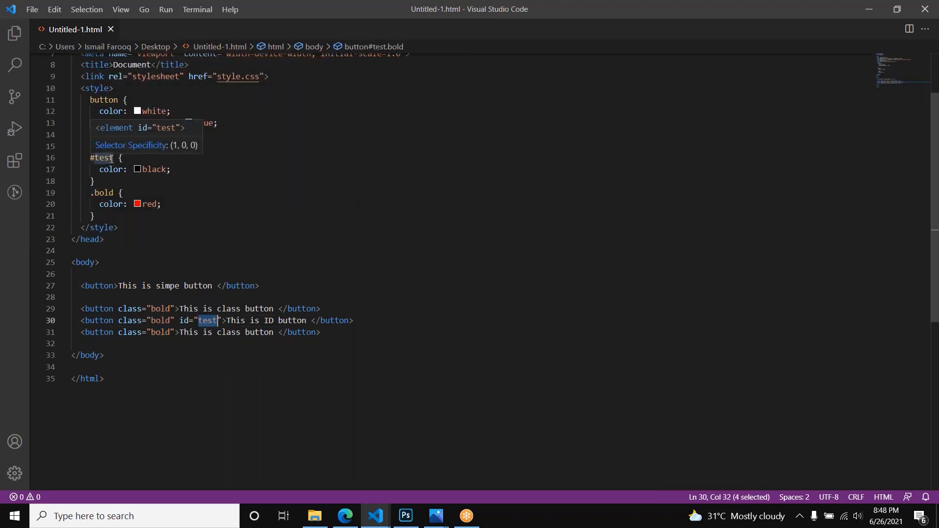
Step: Compare the rendered buttons in the browser with the #test rule in the code editor
key("alt+Tab")
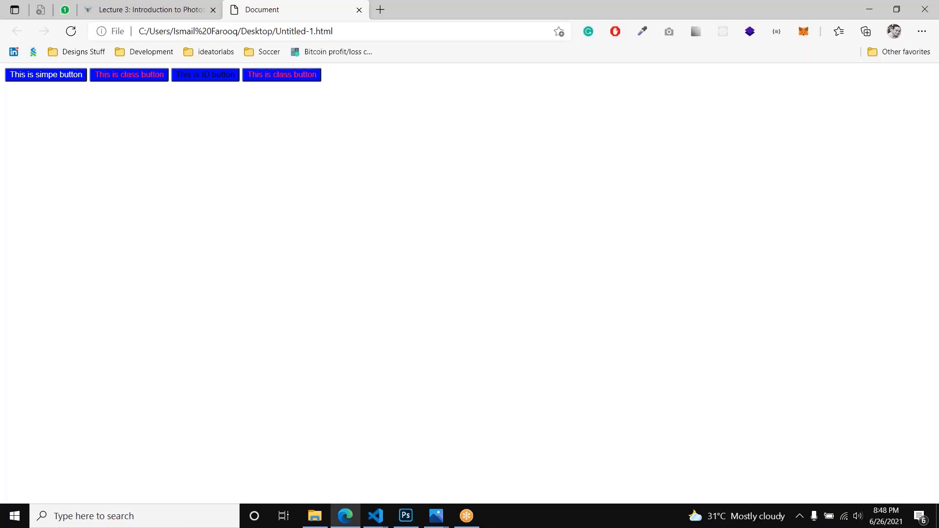
key("alt+Tab")
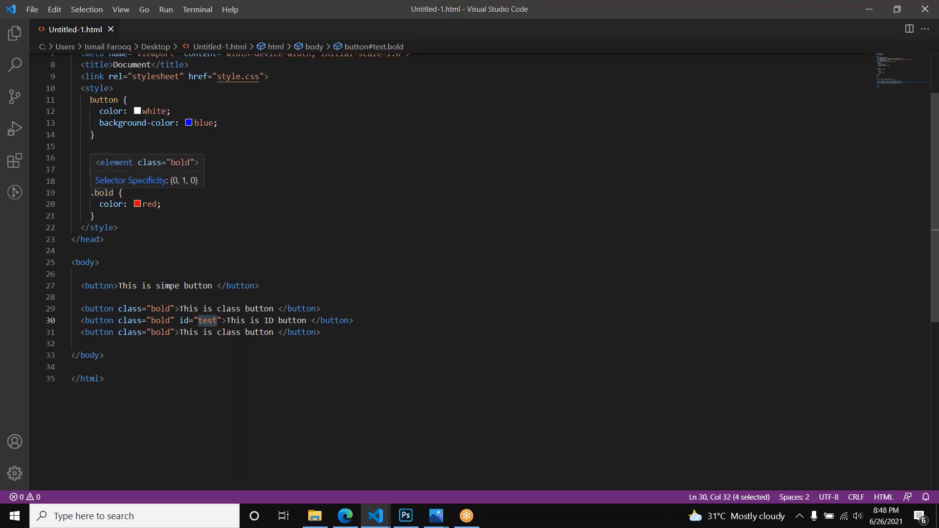
left_click(99, 184)
key("ctrl+w")
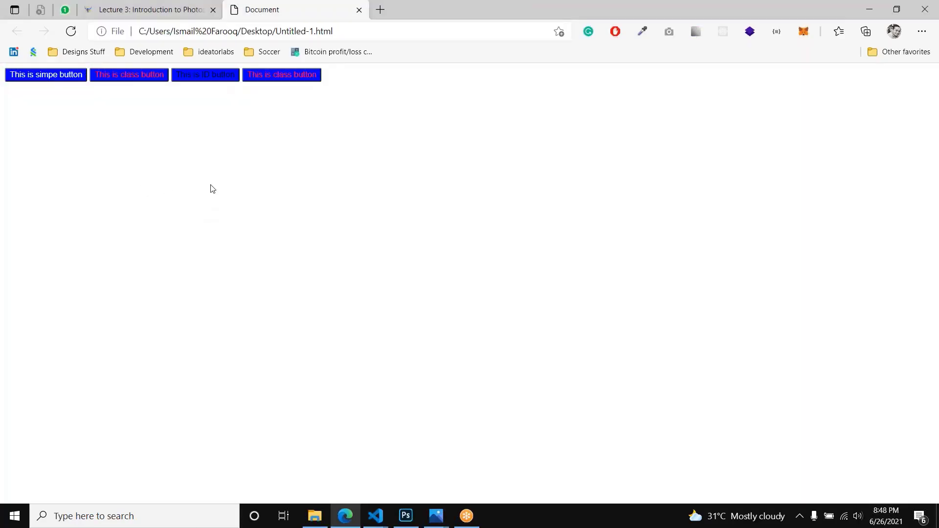
key("alt+Tab")
left_click(107, 177)
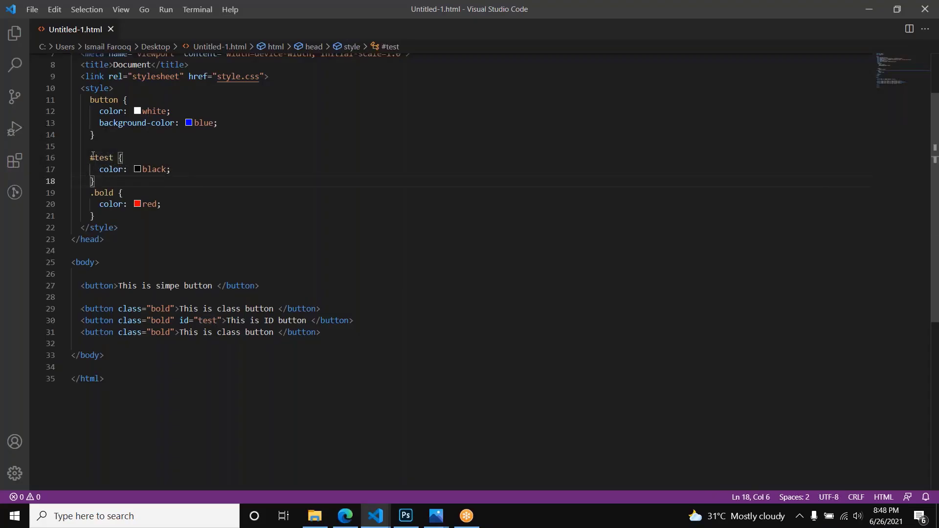
left_click_drag(107, 177, 86, 158)
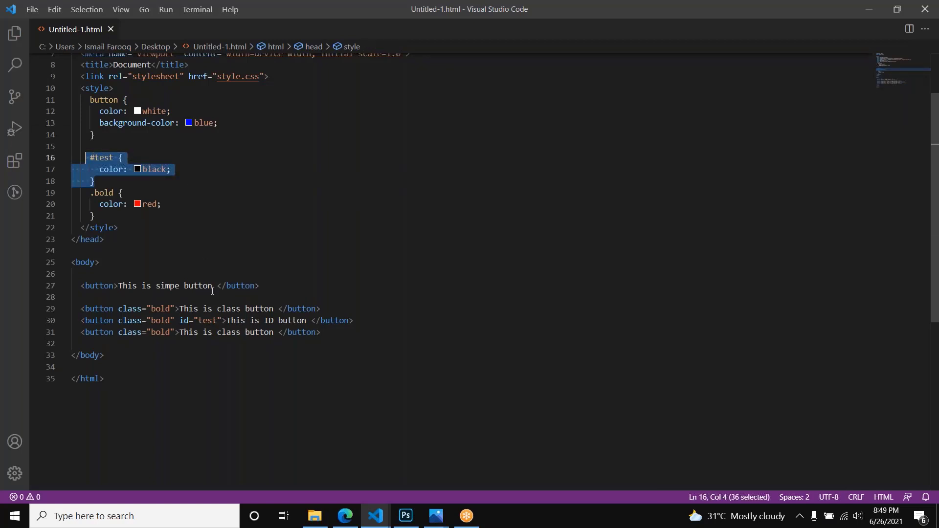
Step: Add a second class named overriteClass after bold in the last button's class attribute
left_click(173, 334)
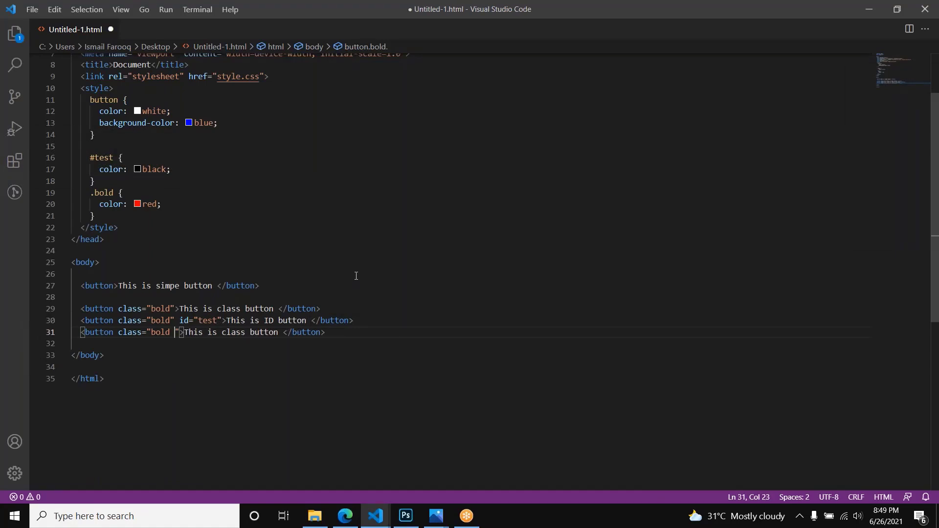
type("overri")
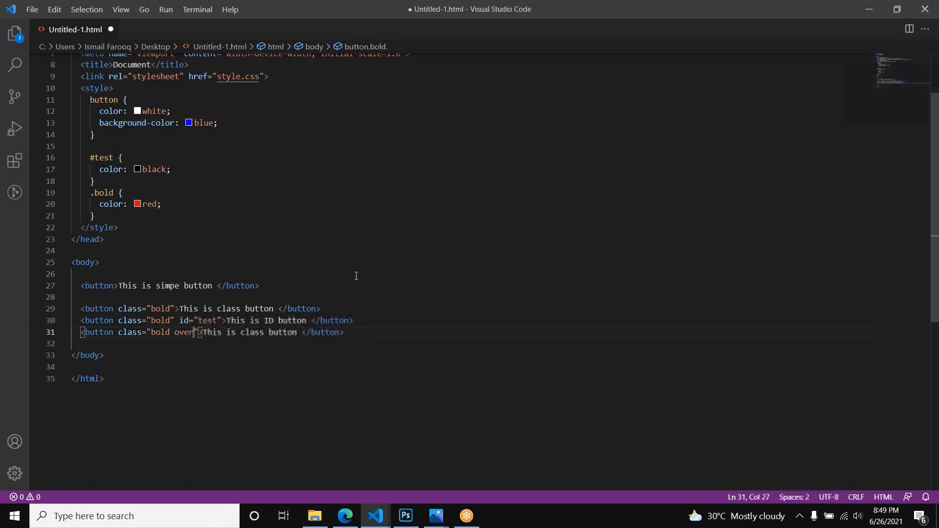
type("te")
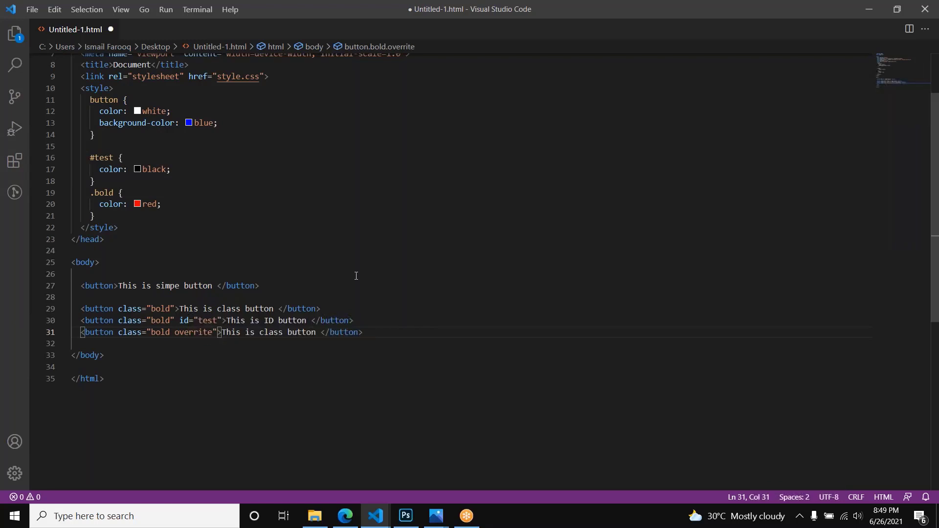
key("BackSpace")
key("BackSpace")
type("teClass")
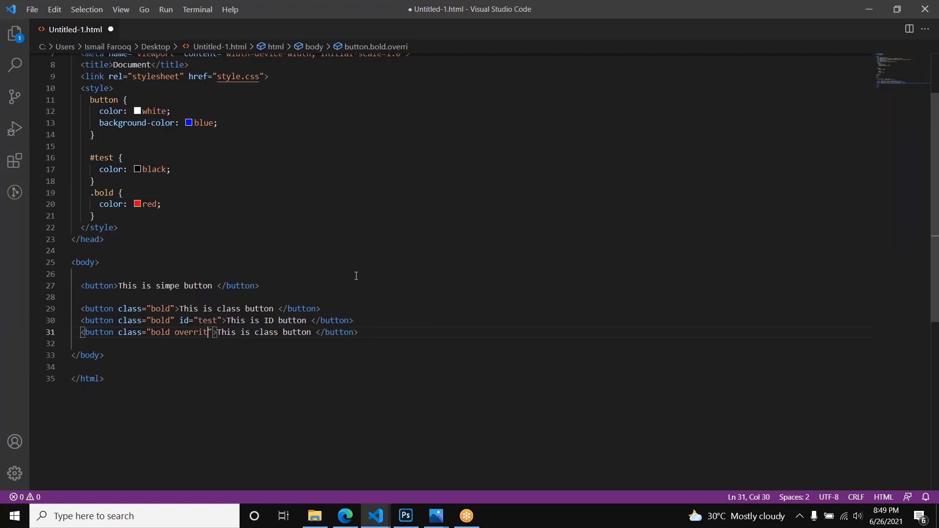
Step: Copy the overriteClass name from the last button and add an empty .overriteClass rule below the .bold rule
key("ctrl+shift+Left")
key("ctrl+c")
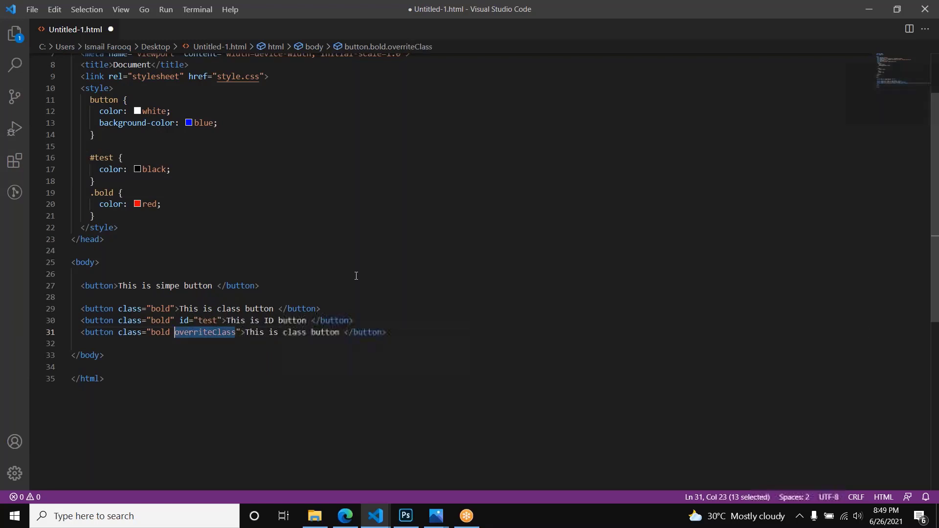
left_click(210, 219)
key("Return")
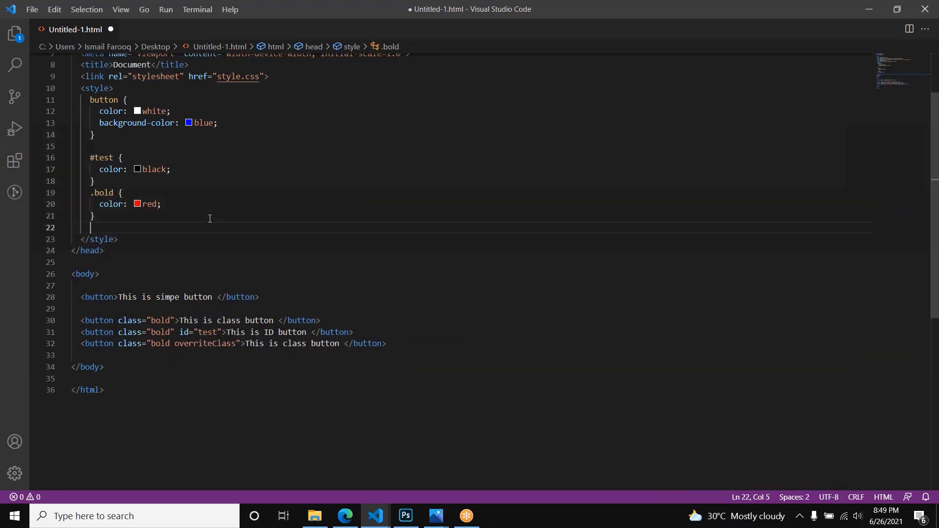
type(".")
key("ctrl+v")
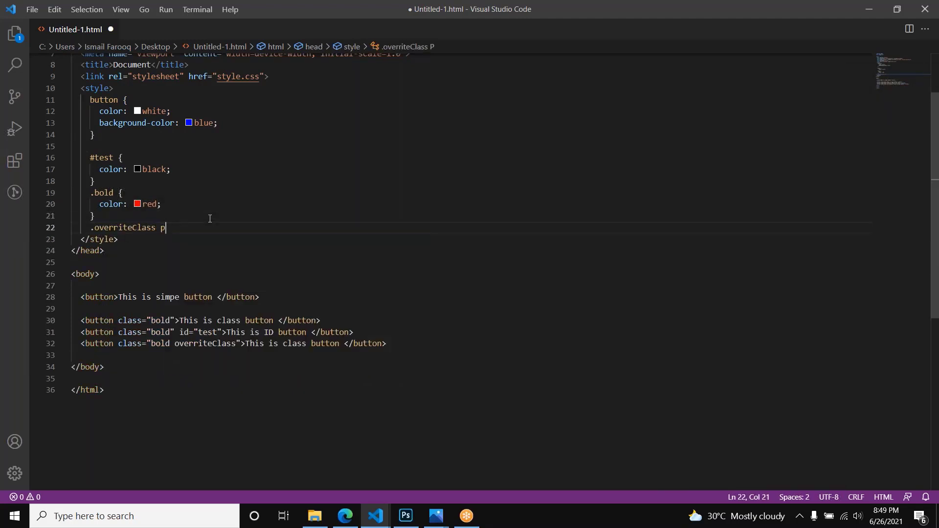
type("{")
key("Return")
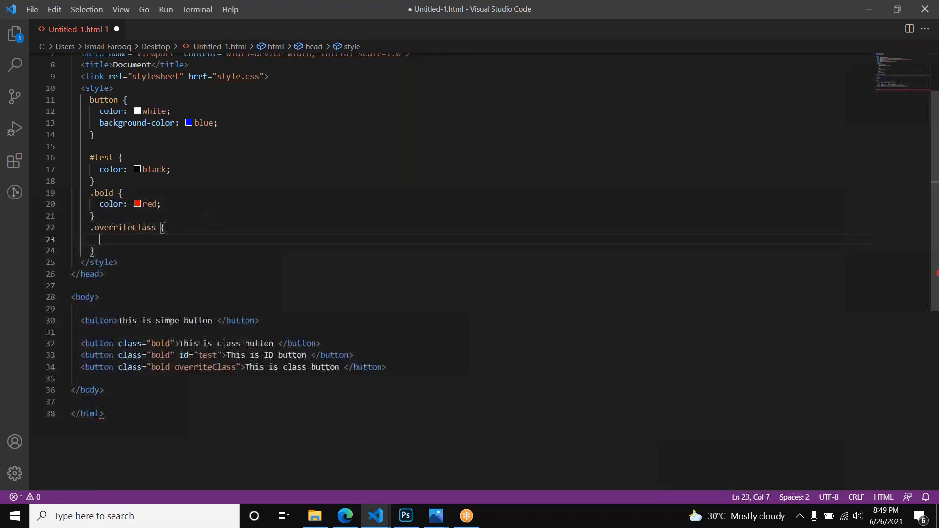
Step: Set the text color in the .overriteClass rule to pink
type("color")
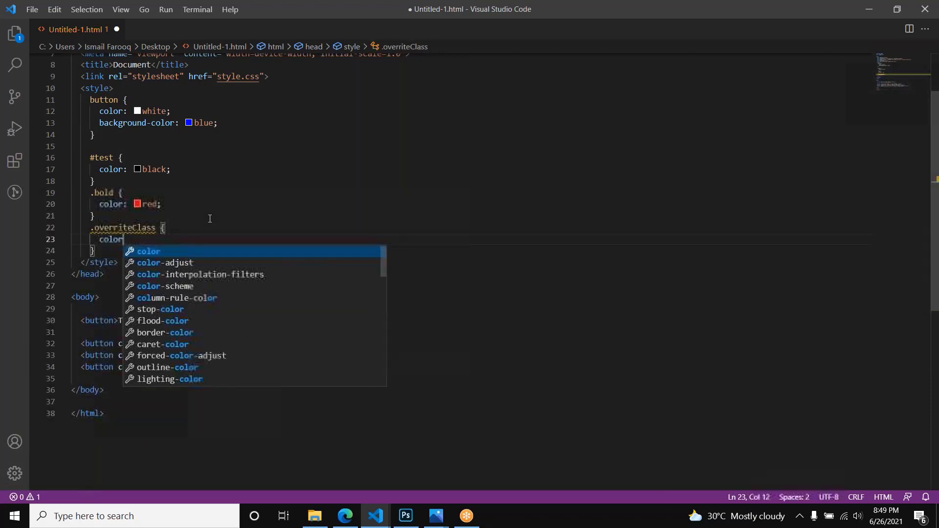
key("Return")
type("pink;")
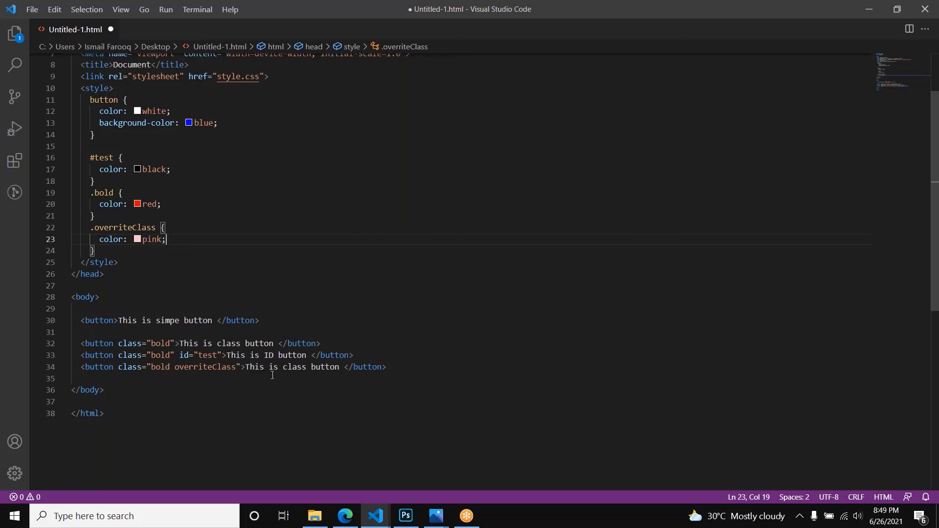
Step: Check the last button's bold and overriteClass class names, save the file and reload the page in the browser
double_click(166, 367)
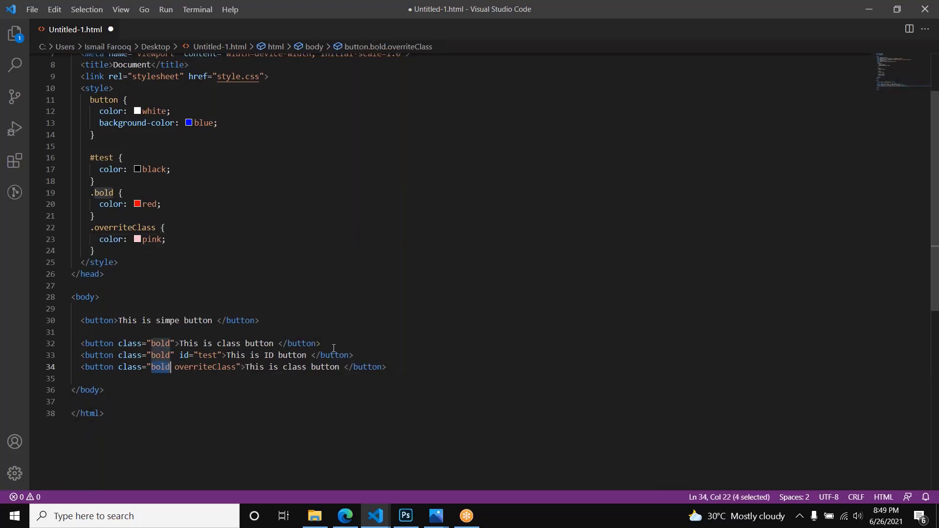
double_click(196, 367)
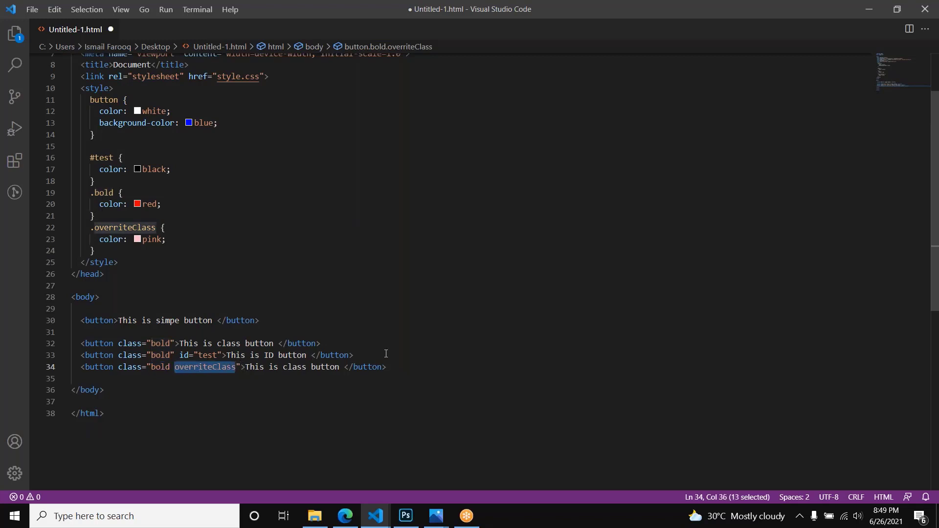
key("ctrl+s")
key("alt+Tab")
key("F5")
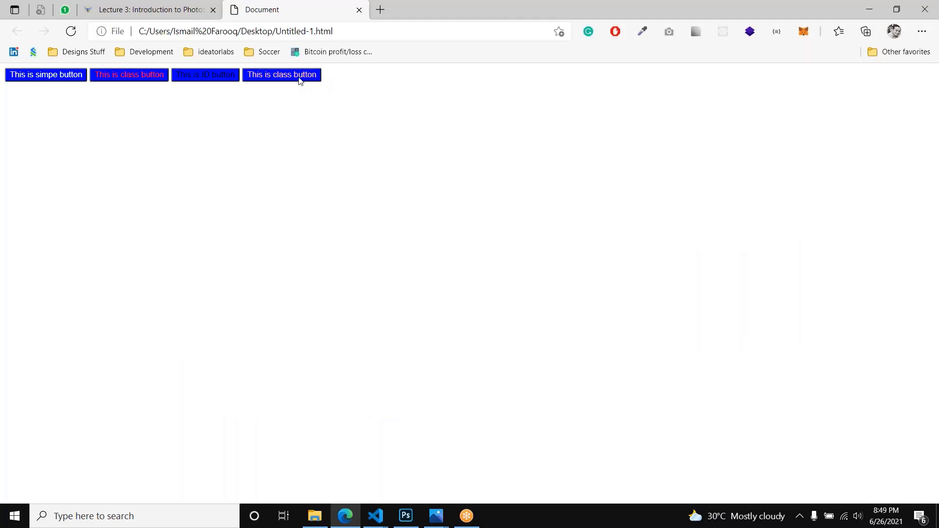
Step: Return to the code editor and examine the order of the .bold and .overriteClass rules applied to the last button
key("alt+Tab")
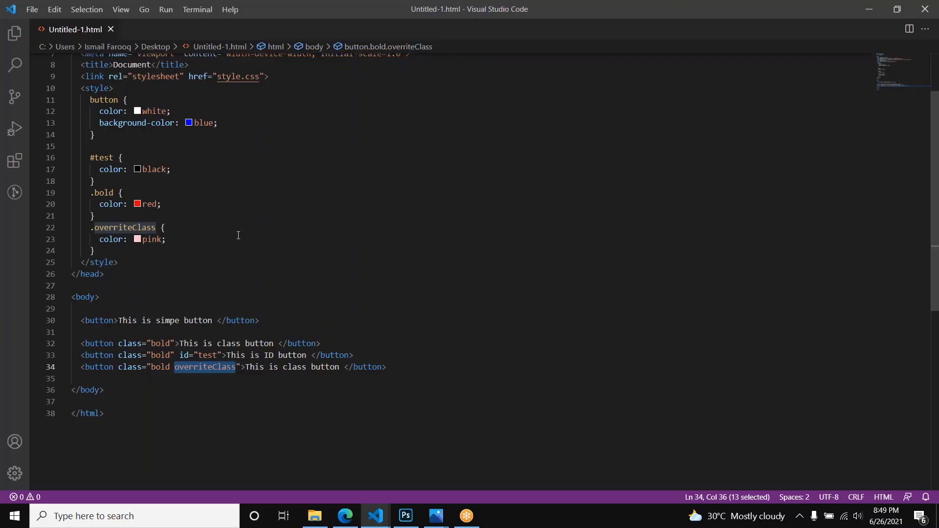
double_click(122, 228)
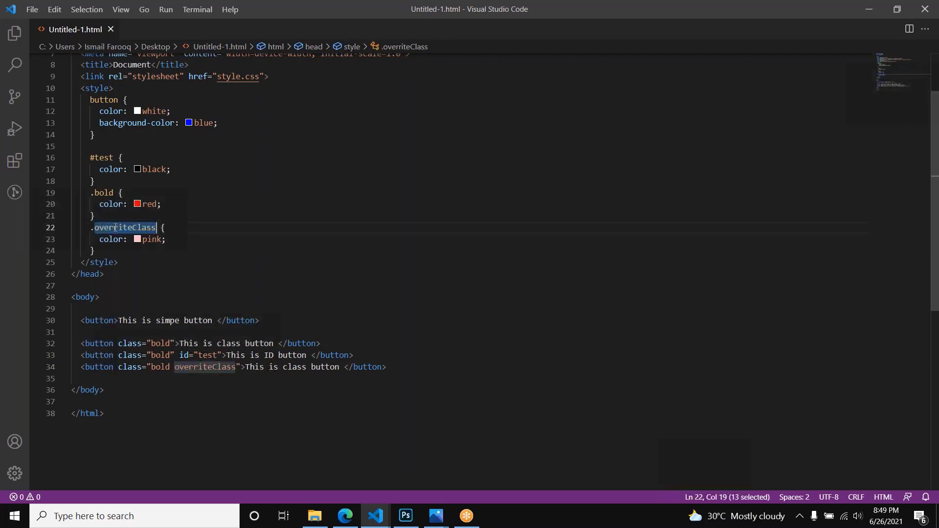
double_click(105, 193)
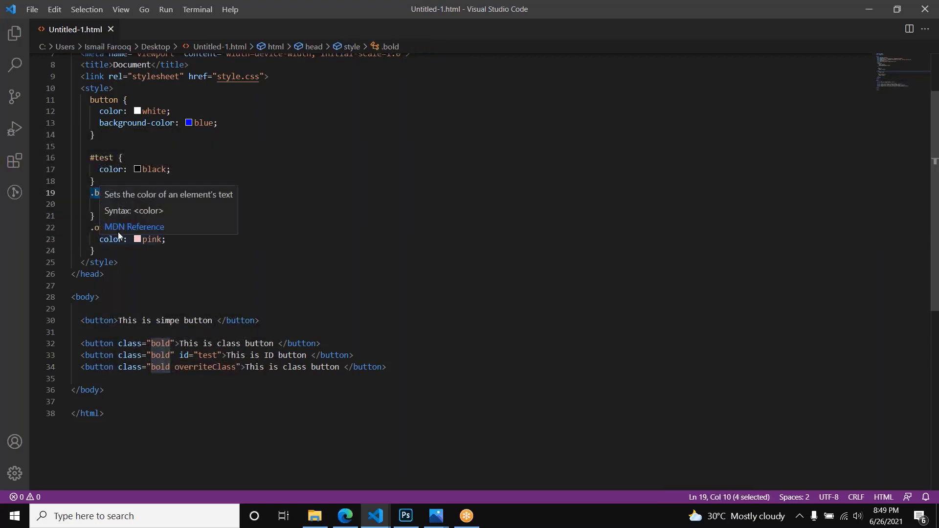
double_click(103, 227)
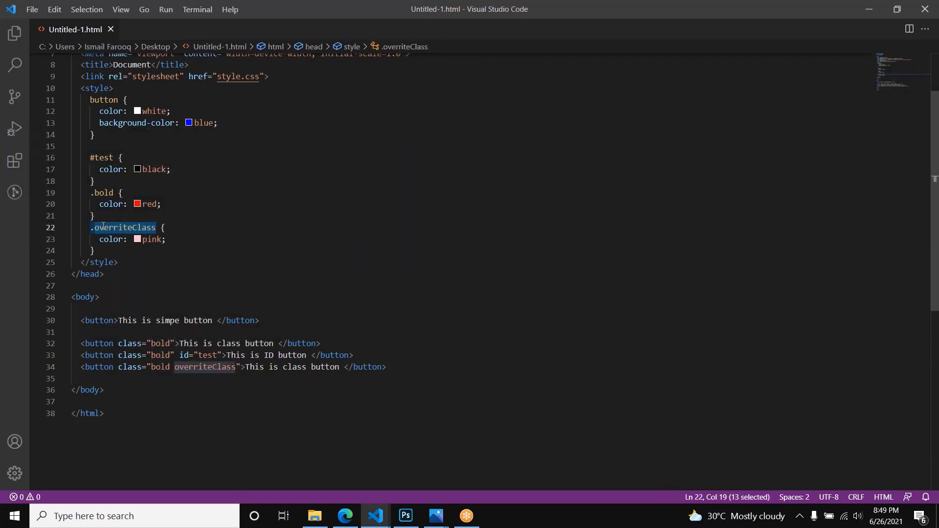
double_click(255, 367)
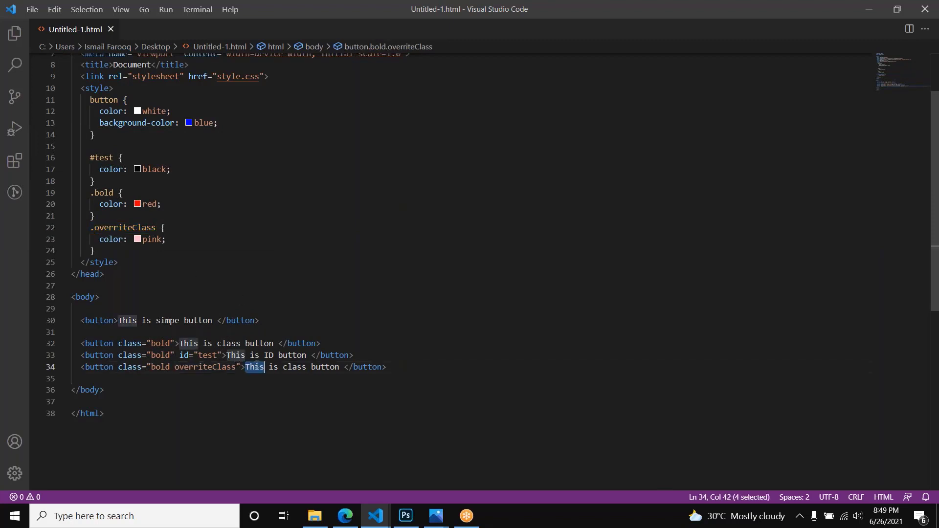
Step: Move the .overriteClass rule above the .bold rule, separated from the #test rule by a blank line, and save the file
left_click(109, 250)
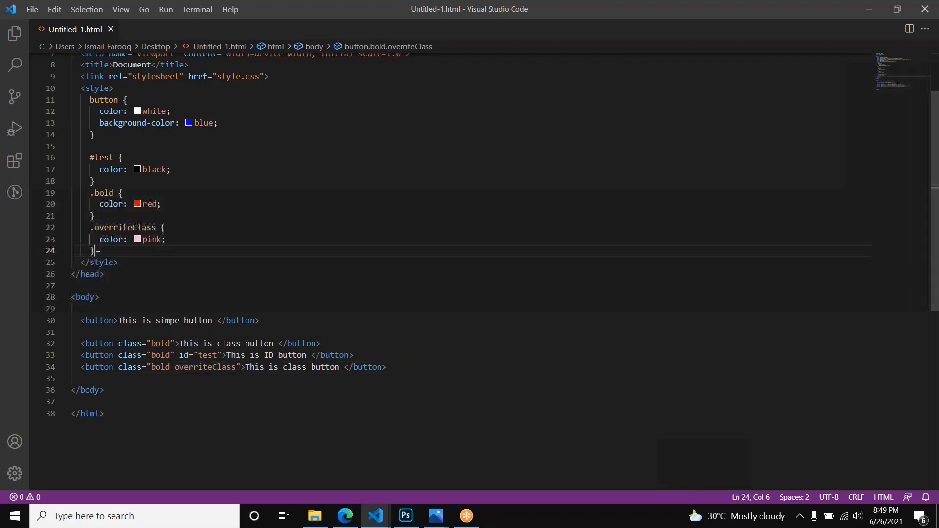
left_click(90, 227, "shift")
key("ctrl+c")
key("BackSpace")
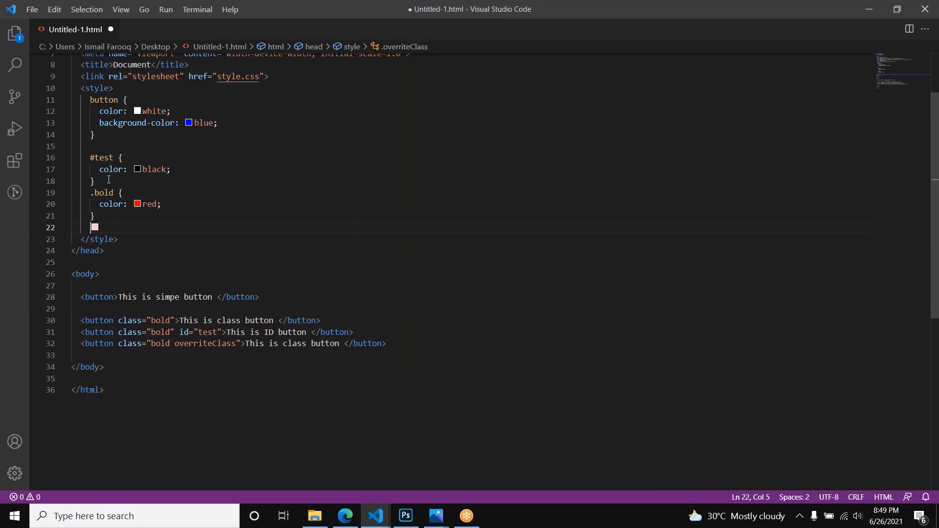
left_click(94, 181)
key("Return")
key("Return")
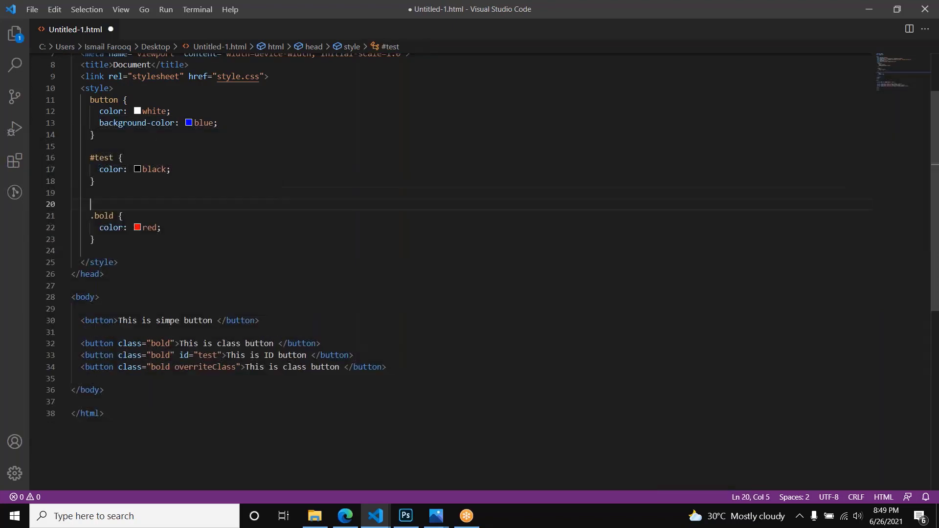
key("ctrl+v")
key("ctrl+s")
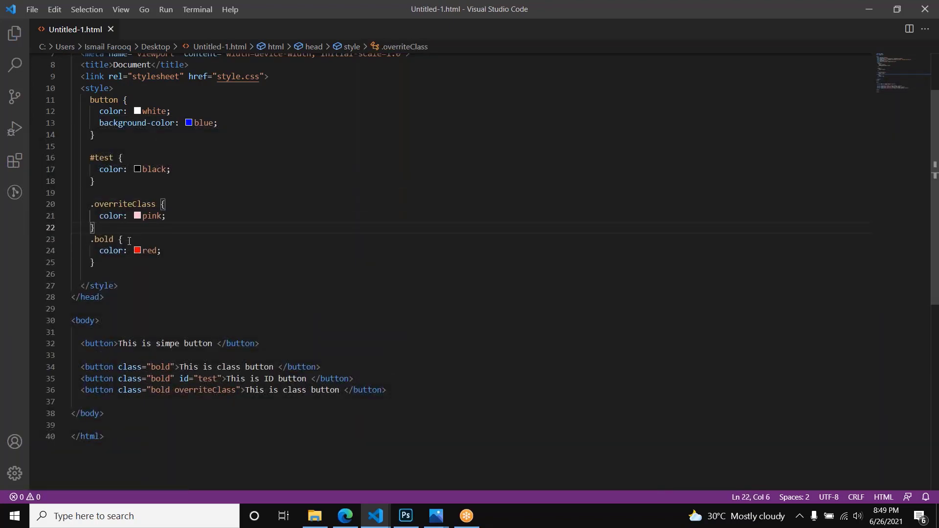
Step: Reload the page in the browser and compare the last button's text color with the reordered rules in the code editor
key("alt+Tab")
key("ctrl+r")
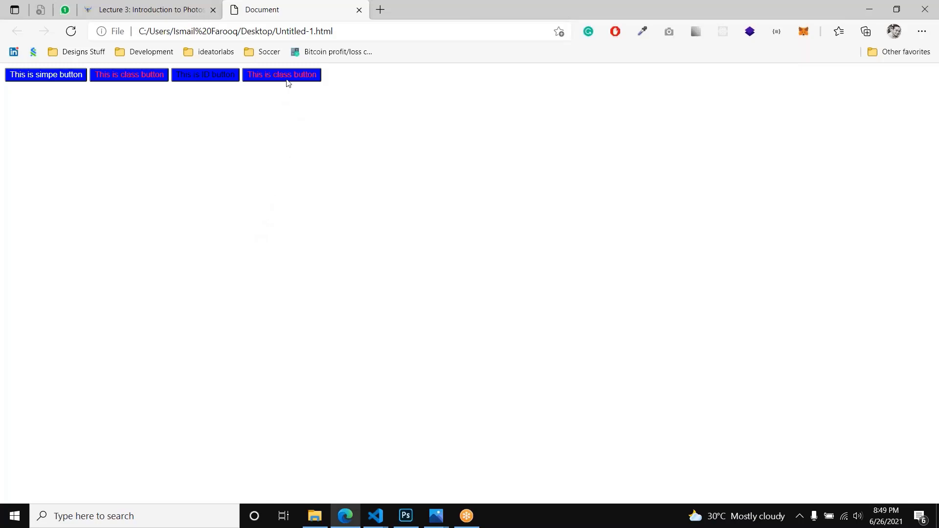
key("alt+Tab")
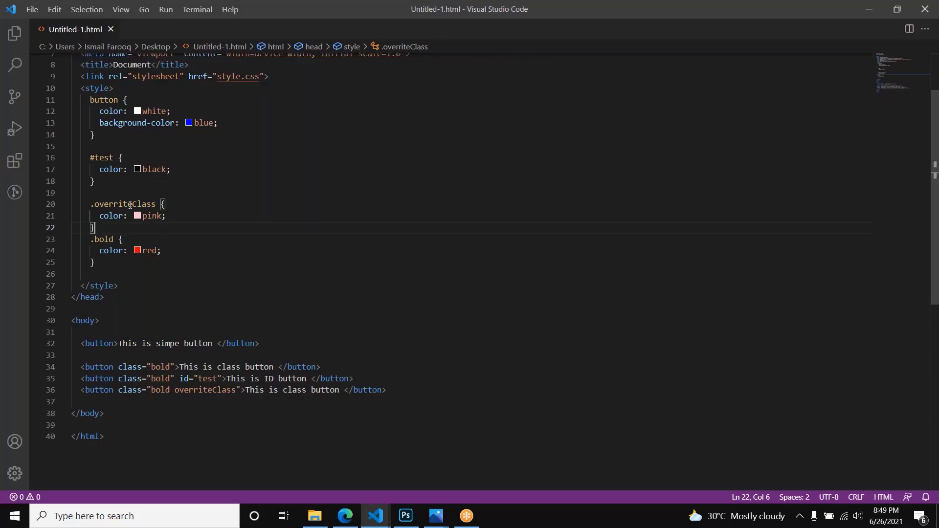
key("alt+Tab")
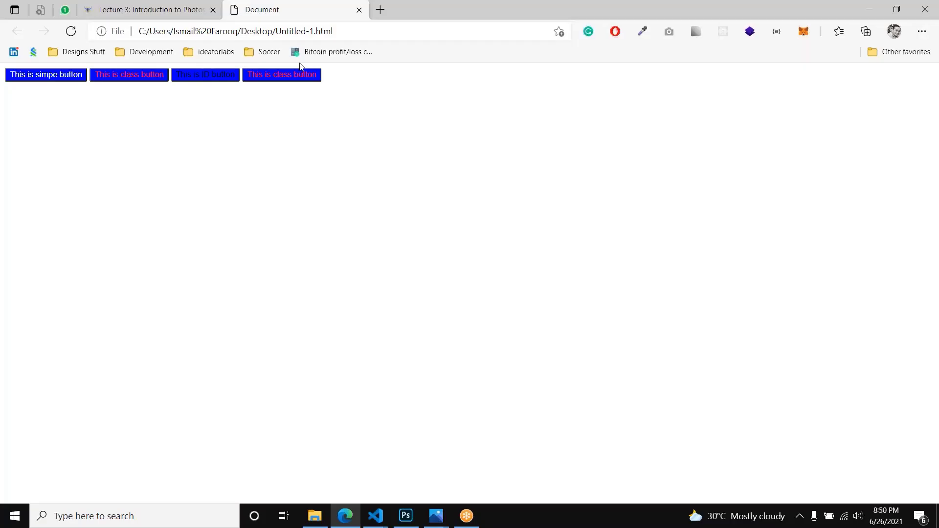
key("alt+Tab")
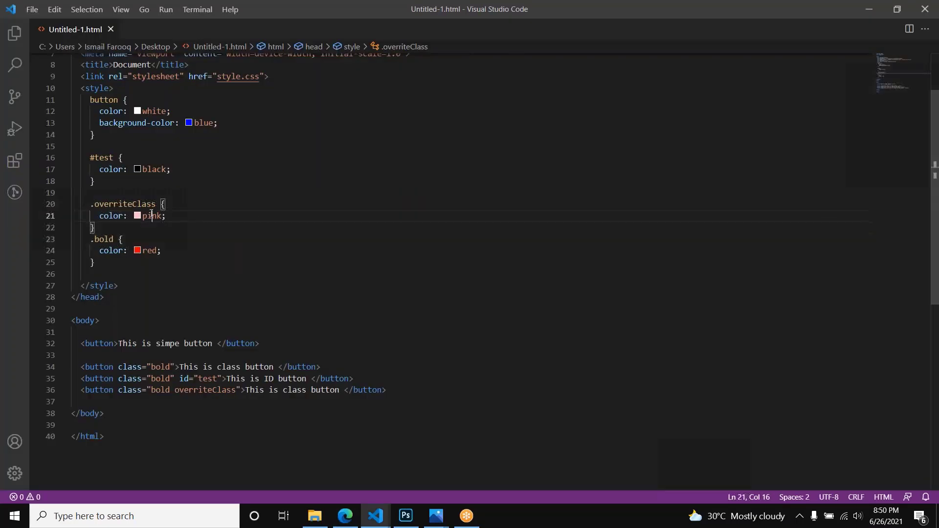
Step: Set the text color in the .overriteClass rule to gold, save the file and glance at the page in the browser
double_click(151, 216)
type("g")
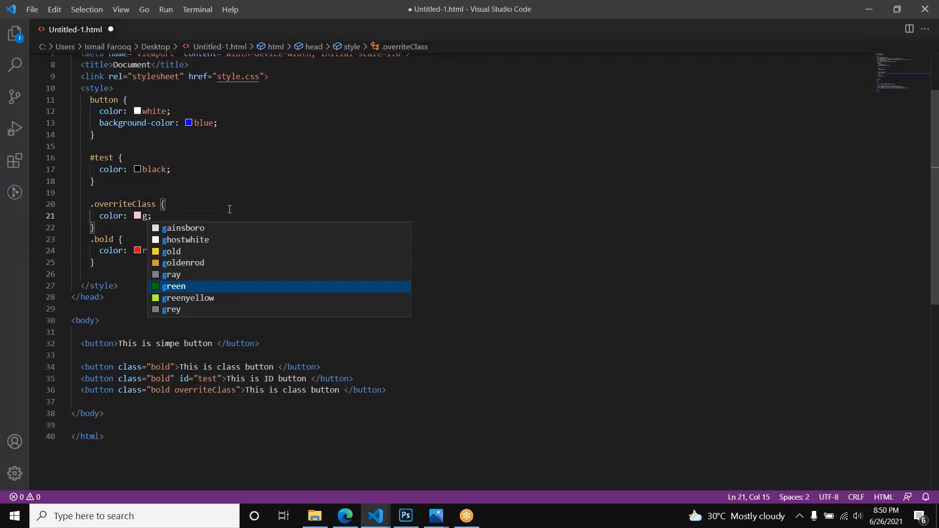
key("Up")
key("Up")
key("Up")
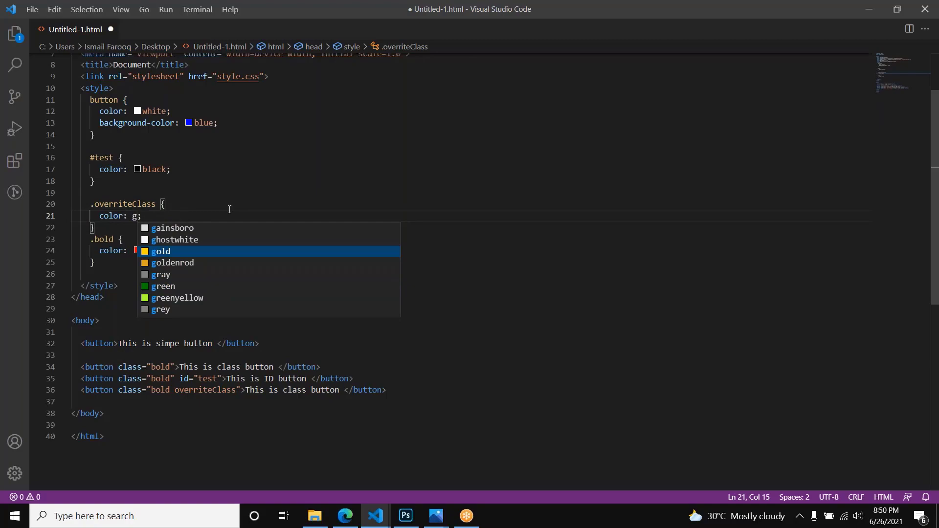
key("Return")
key("ctrl+s")
key("alt+Tab")
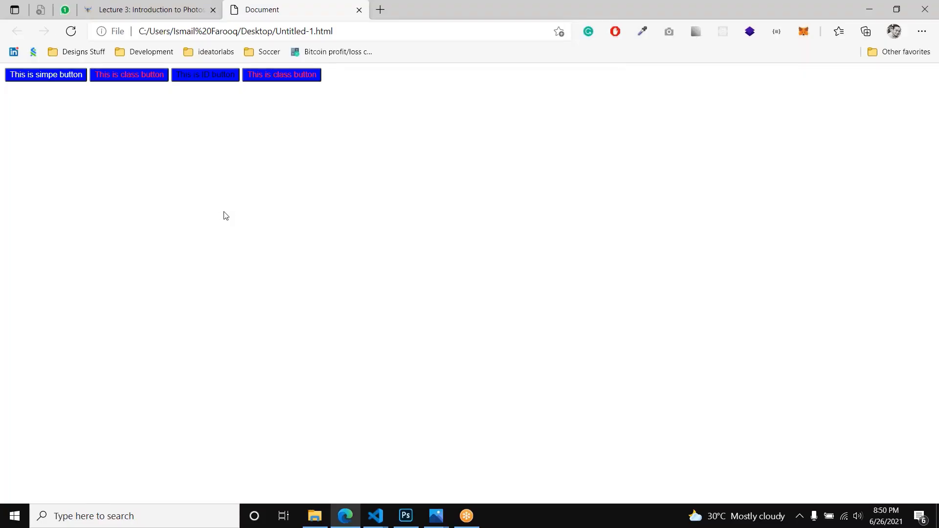
key("alt+Tab")
Step: Move the .overriteClass rule below the .bold rule, leaving a blank line between them, and save the file
left_click(93, 228)
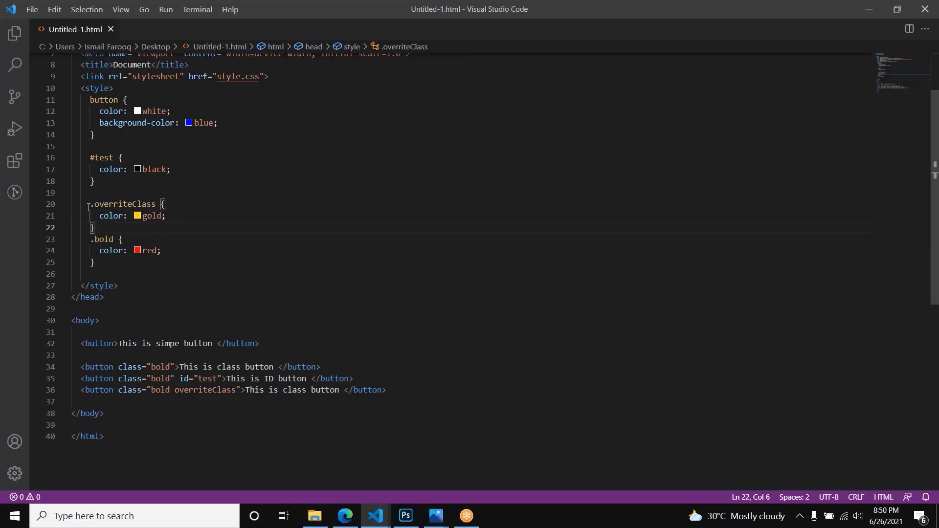
left_click(88, 204, "shift")
key("BackSpace")
left_click(165, 239)
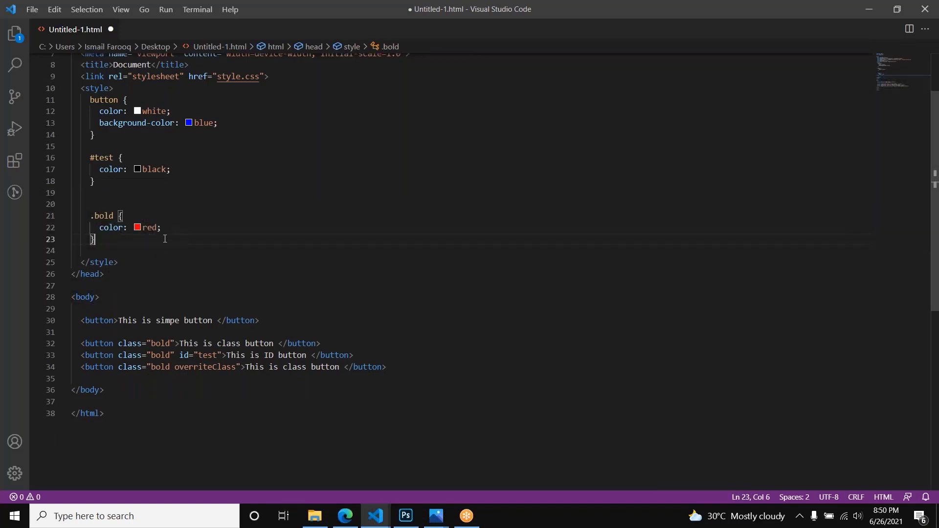
key("Return")
key("Return")
key("ctrl+s")
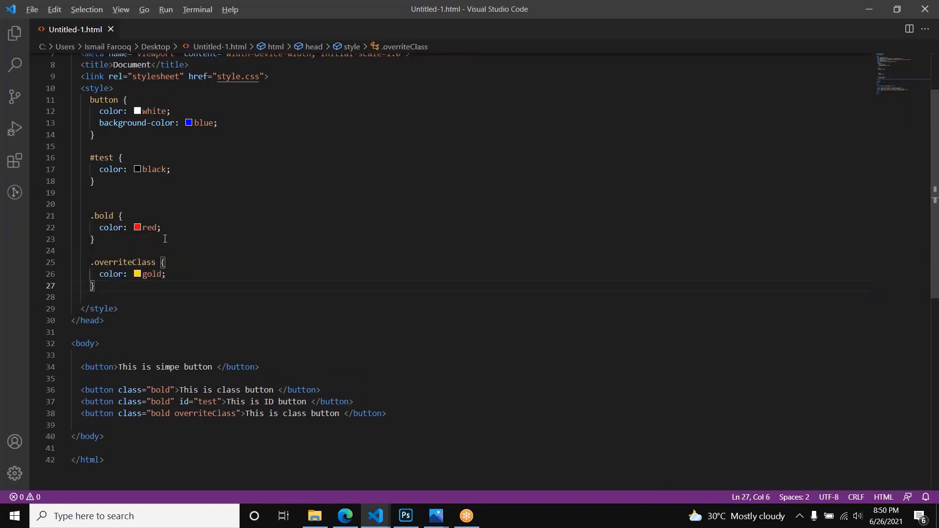
Step: Reload the page in the browser and examine the button and .bold selectors in the code editor
key("alt+Tab")
key("ctrl+r")
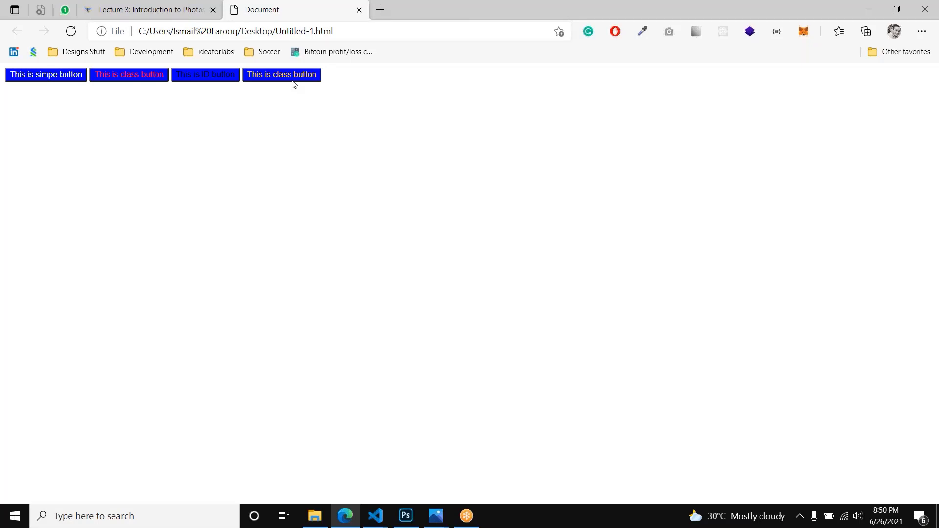
key("alt+Tab")
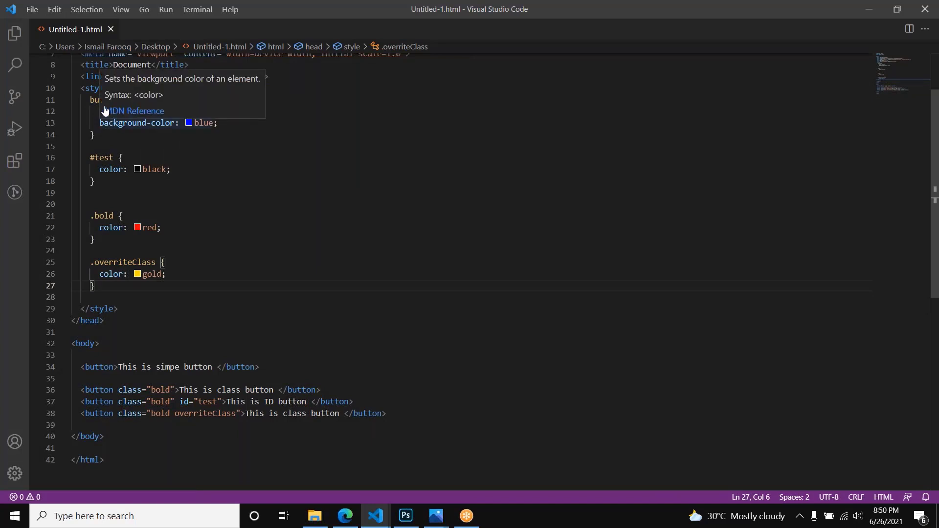
left_click(96, 100)
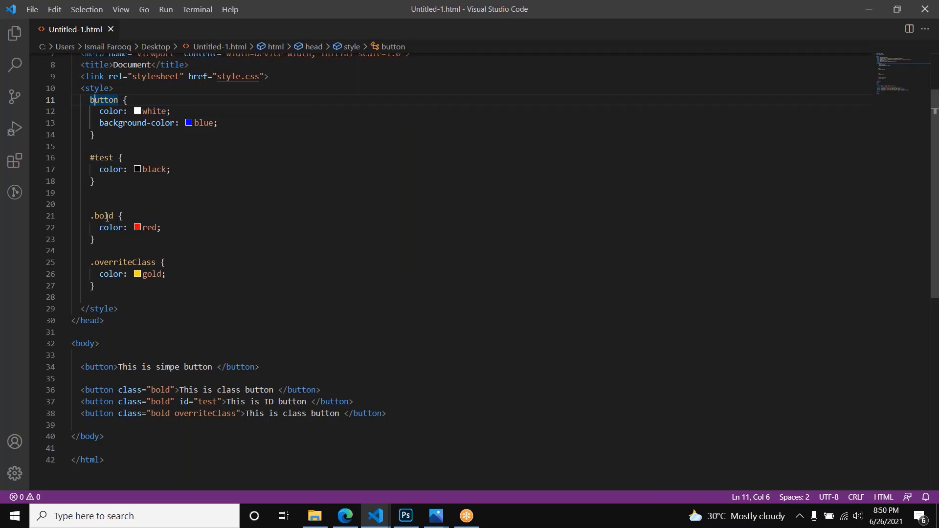
double_click(107, 217)
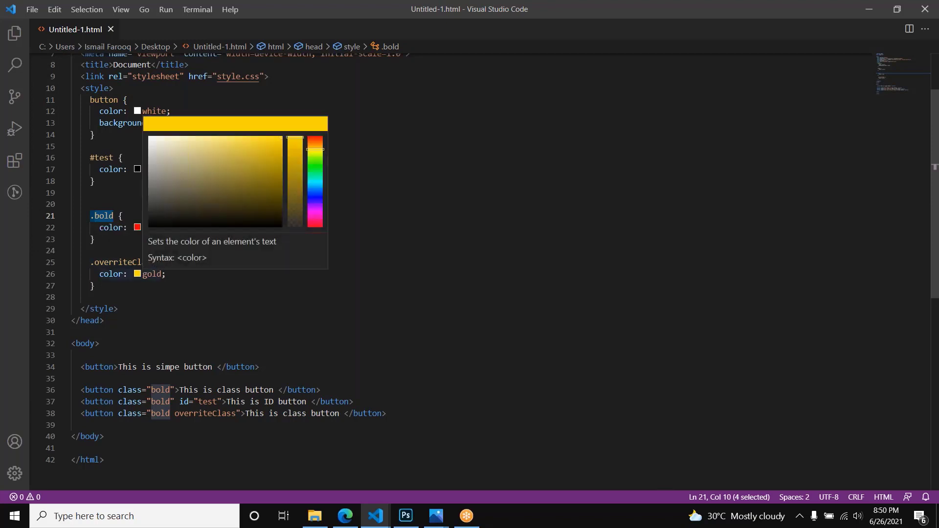
Step: Add the overriteClass class after bold in the ID button's class attribute
double_click(152, 263)
key("ctrl+c")
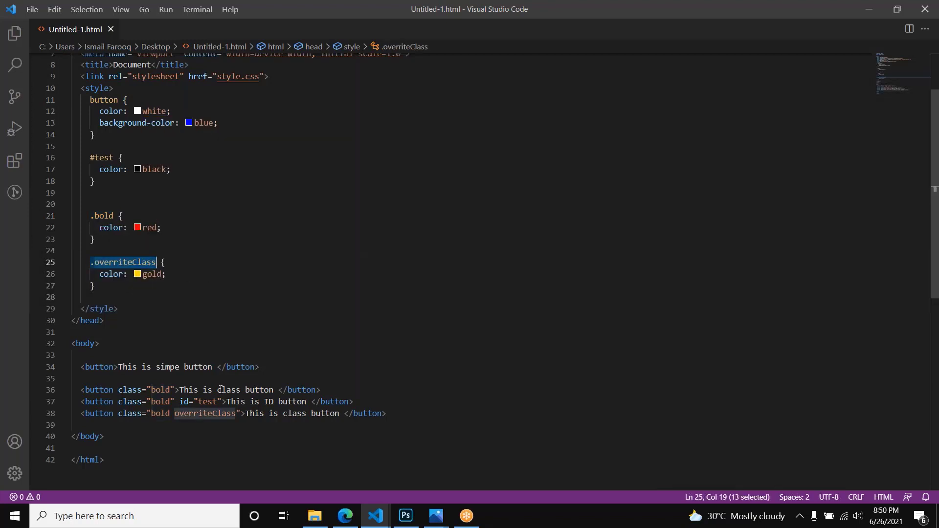
left_click(168, 401)
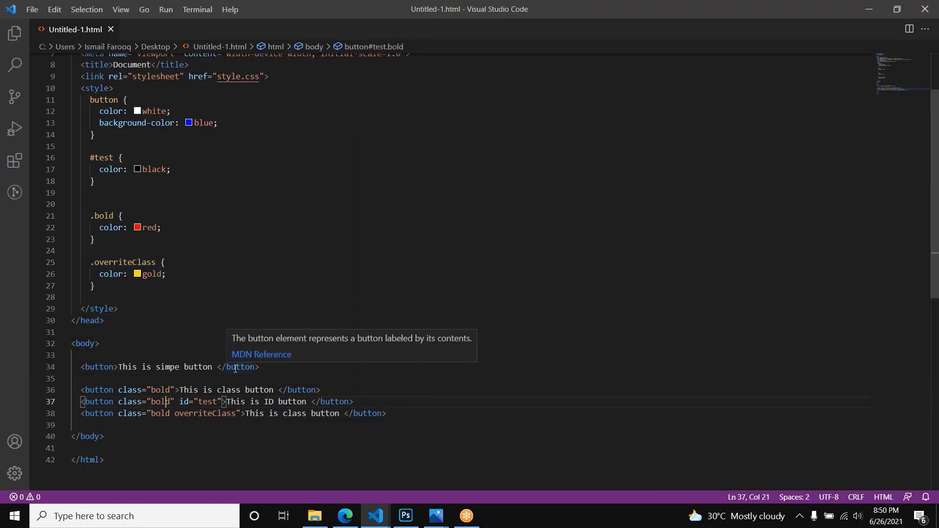
key("ctrl+v")
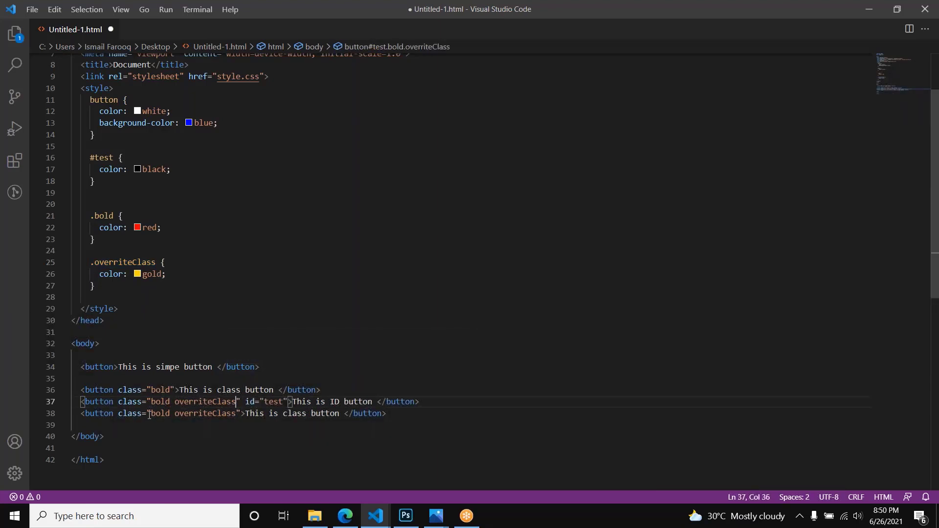
Step: Remove the overriteClass class from the last class button, leaving only bold, and save the file
double_click(160, 402)
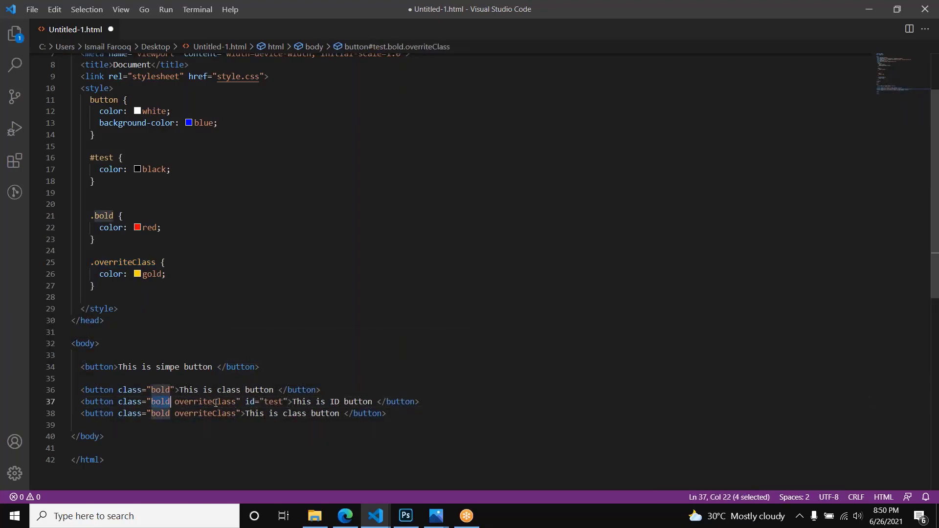
double_click(216, 401)
double_click(201, 413)
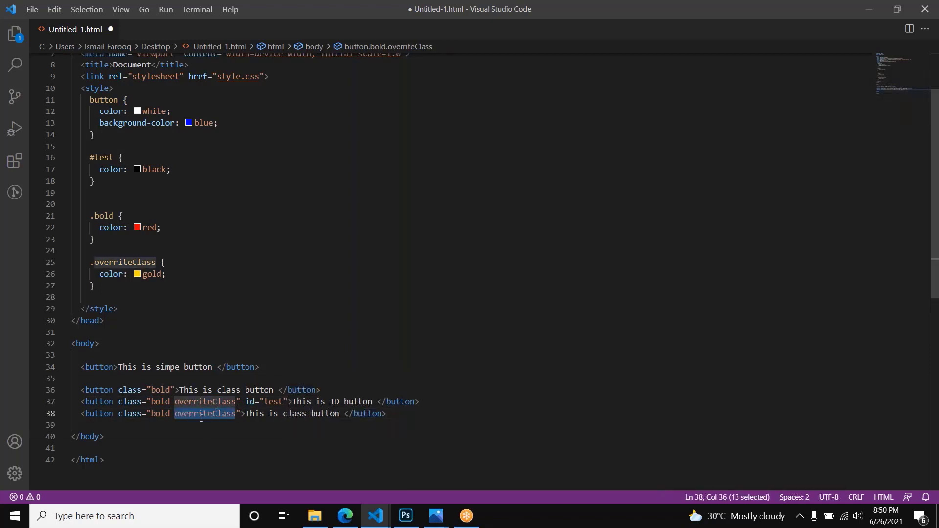
key("BackSpace")
key("BackSpace")
key("ctrl+s")
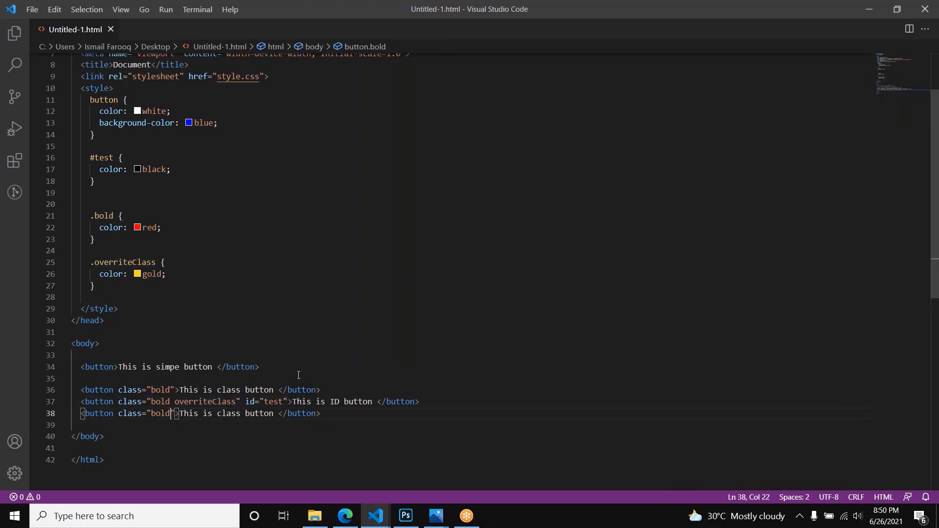
Step: Check the ID button's overriteClass class and test id, and reload the page in the browser to inspect its text color
double_click(221, 402)
double_click(273, 401)
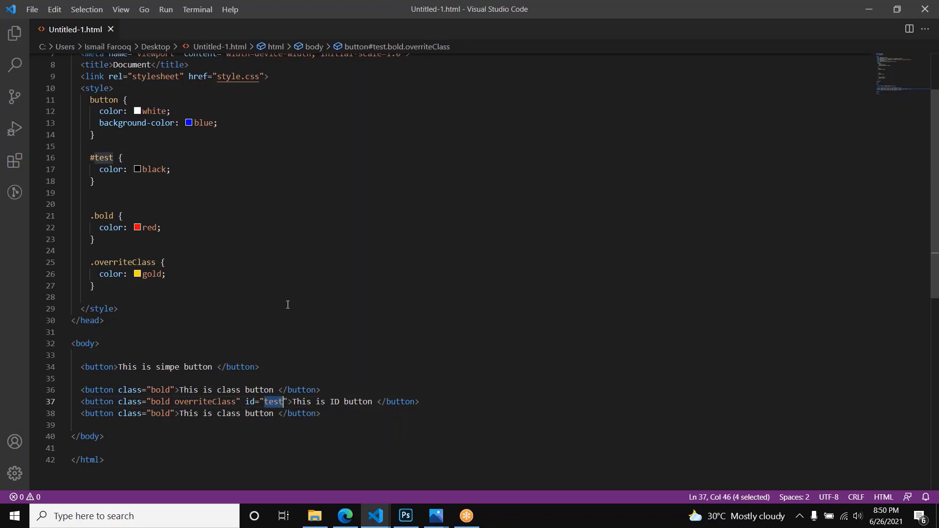
key("alt+Tab")
key("F5")
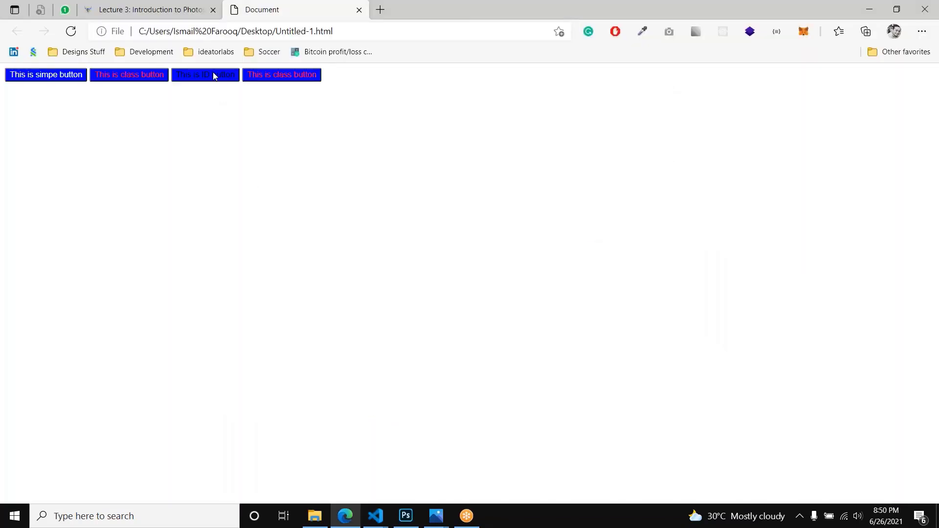
key("alt+Tab")
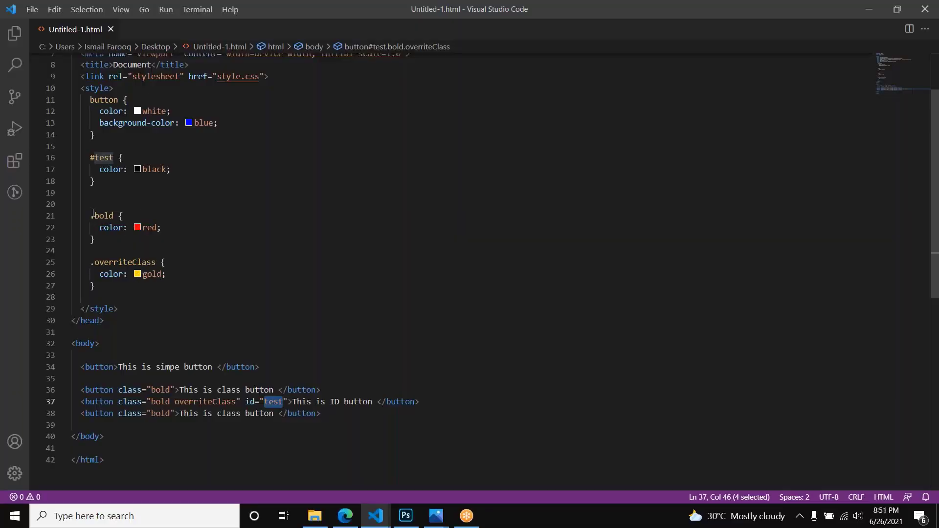
Step: Compare the .bold, .overriteClass and #test rules with the ID button's markup and its appearance in the browser
left_click_drag(93, 213, 111, 287)
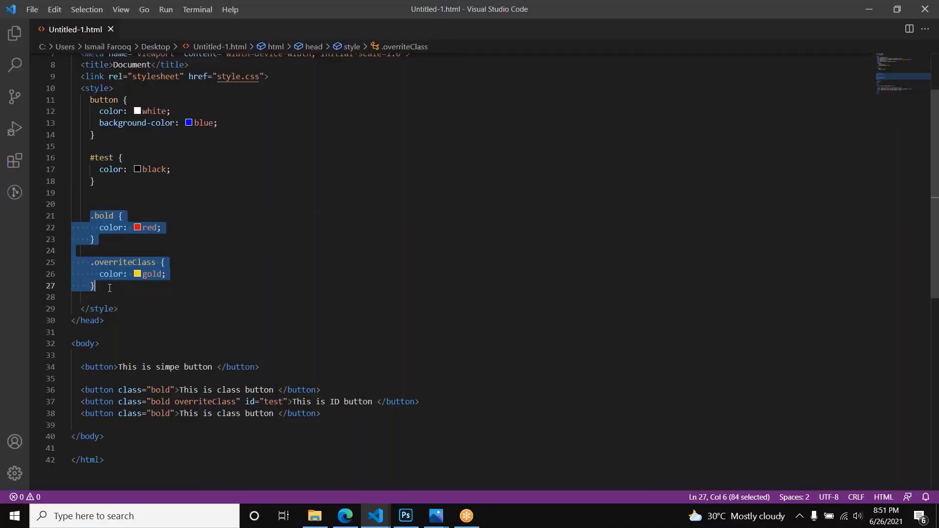
double_click(105, 219)
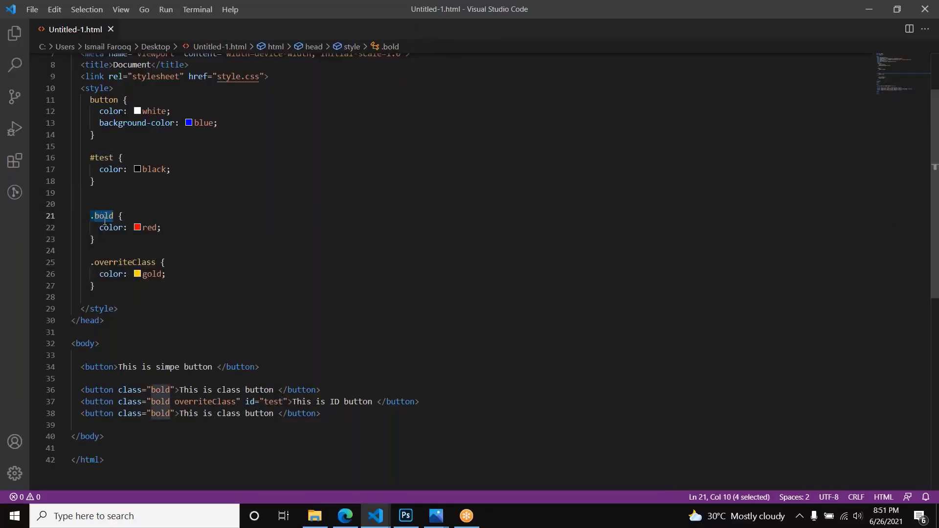
double_click(112, 263)
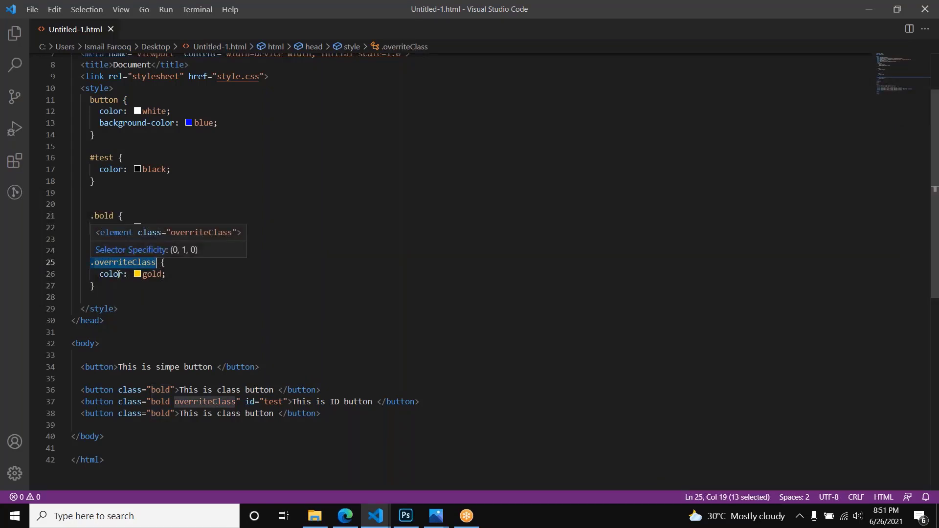
double_click(105, 157)
double_click(269, 402)
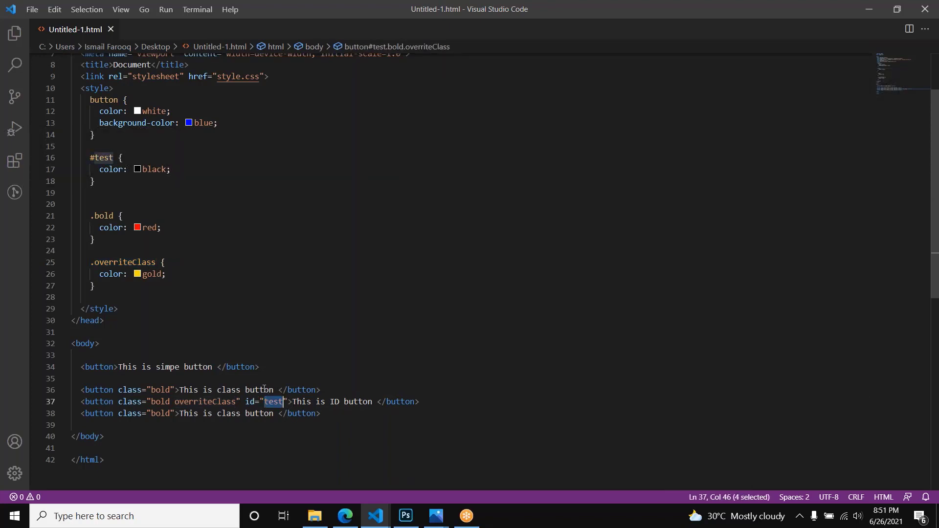
key("alt+Tab")
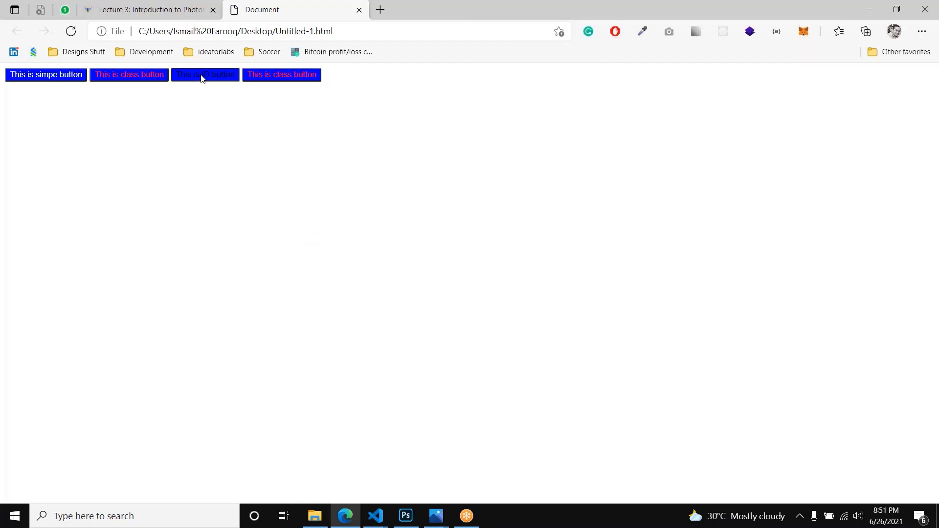
key("alt+Tab")
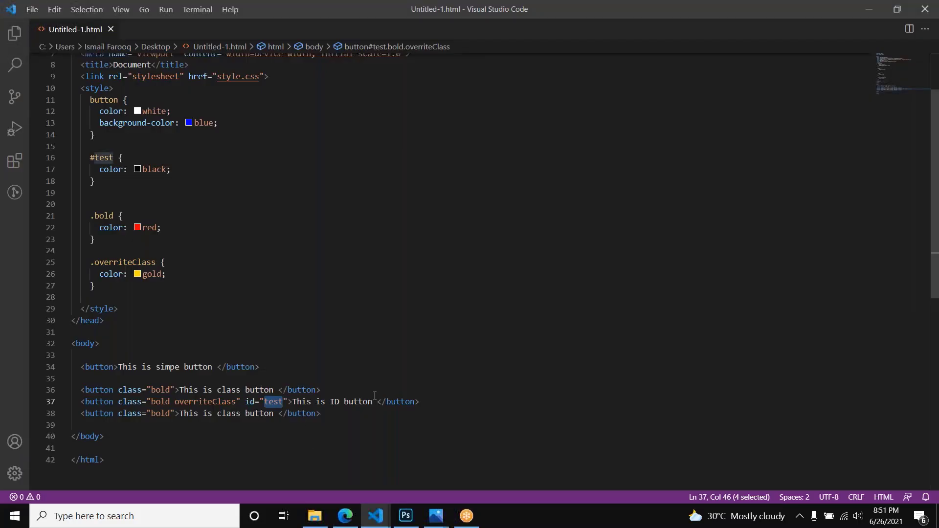
left_click(436, 396)
key("shift+Home")
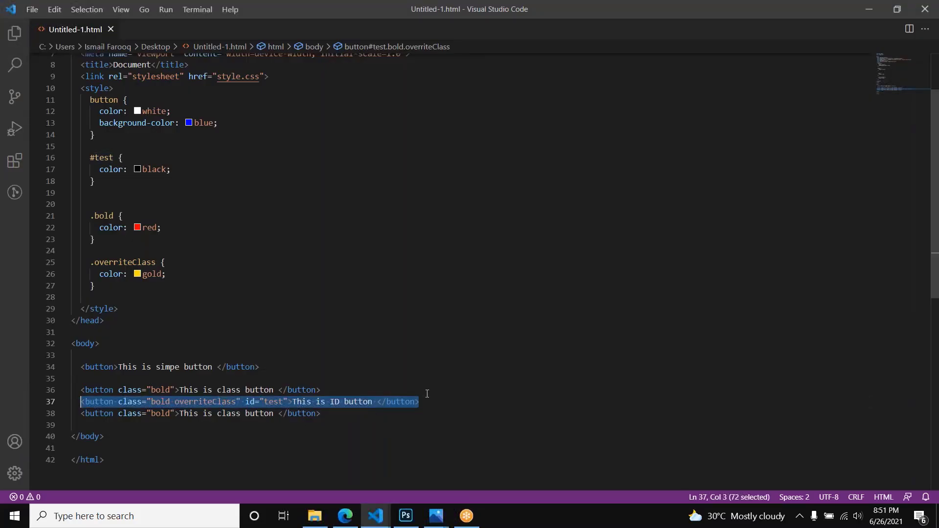
key("alt+Tab")
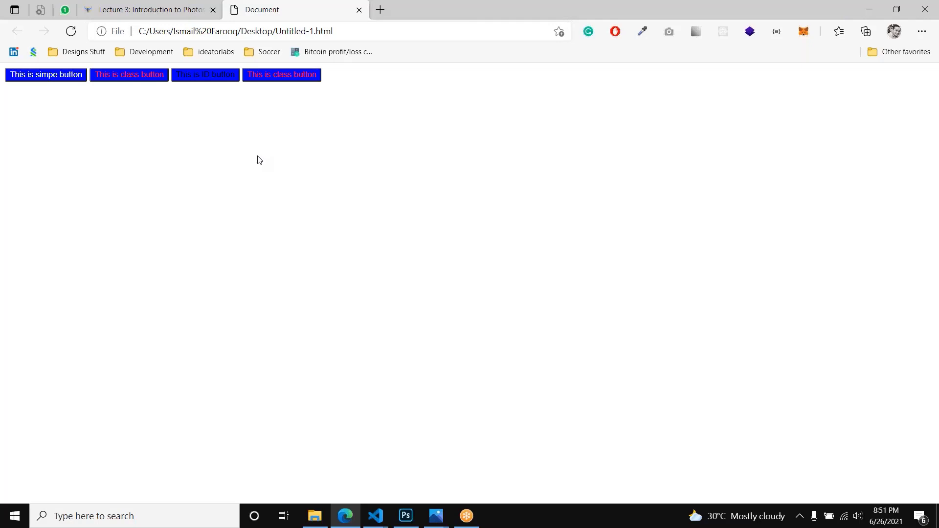
key("alt+Tab")
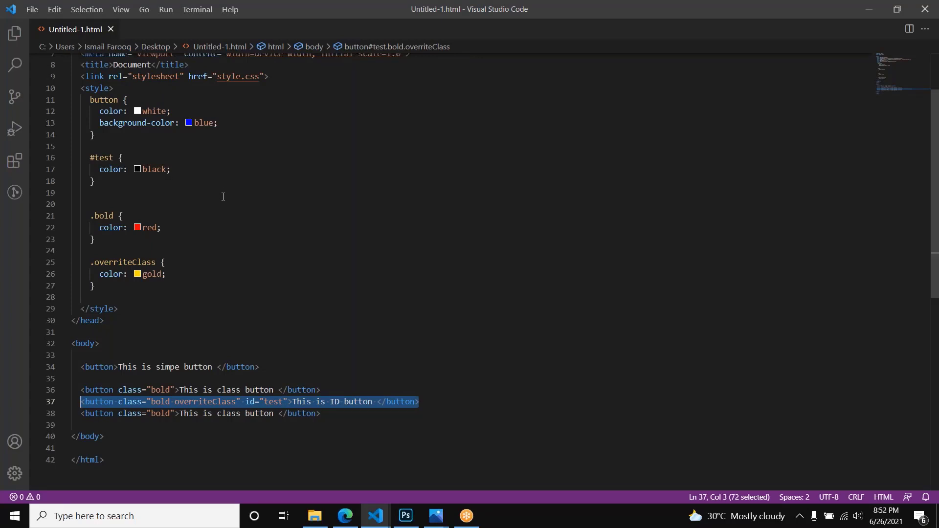
Step: Examine the two class rules and the #test id rule in the style block
left_click(104, 287)
left_click(91, 214, "shift")
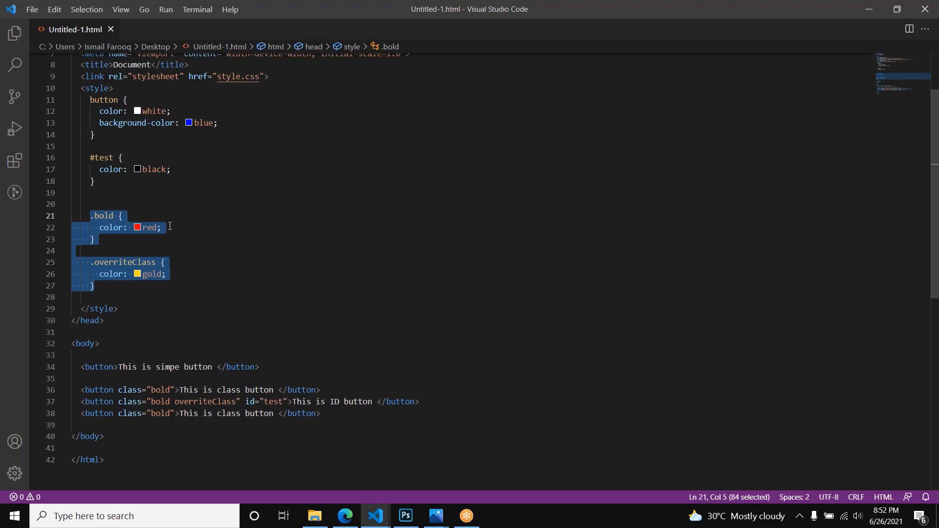
left_click(142, 291)
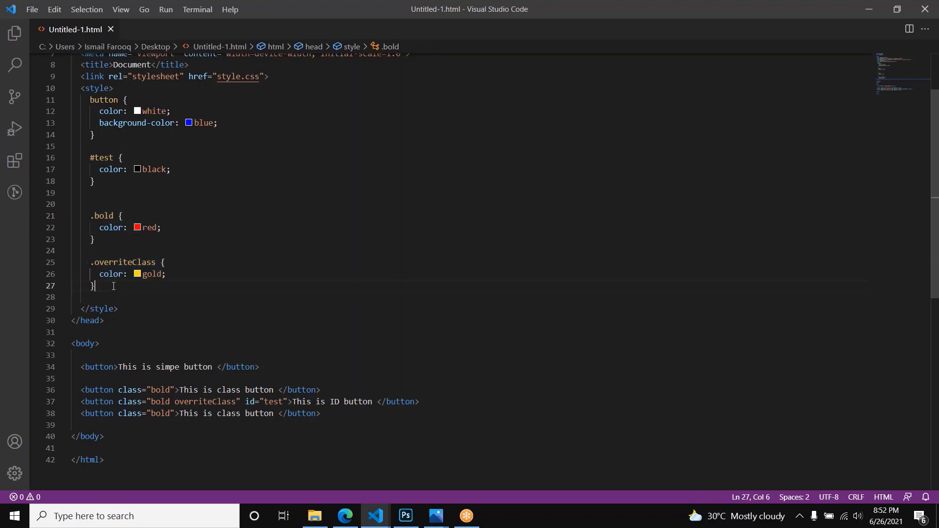
left_click(89, 263, "shift")
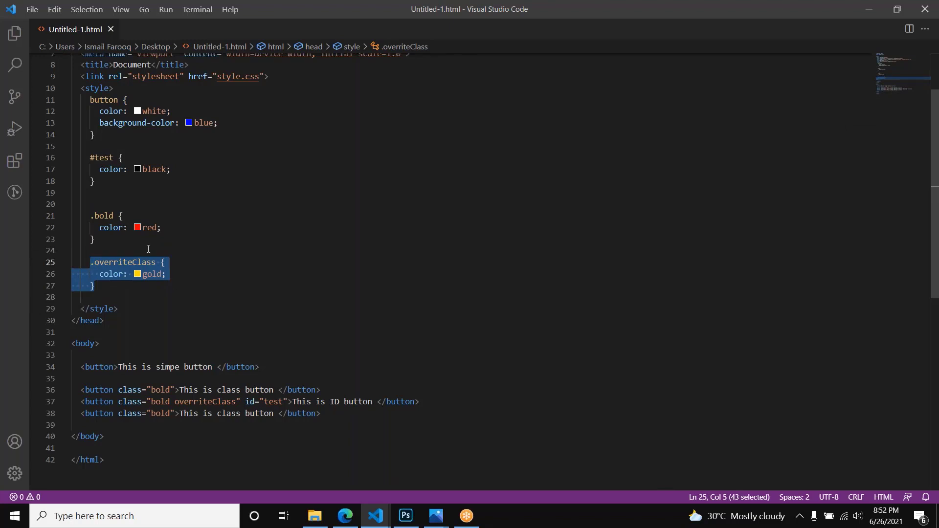
left_click(103, 180)
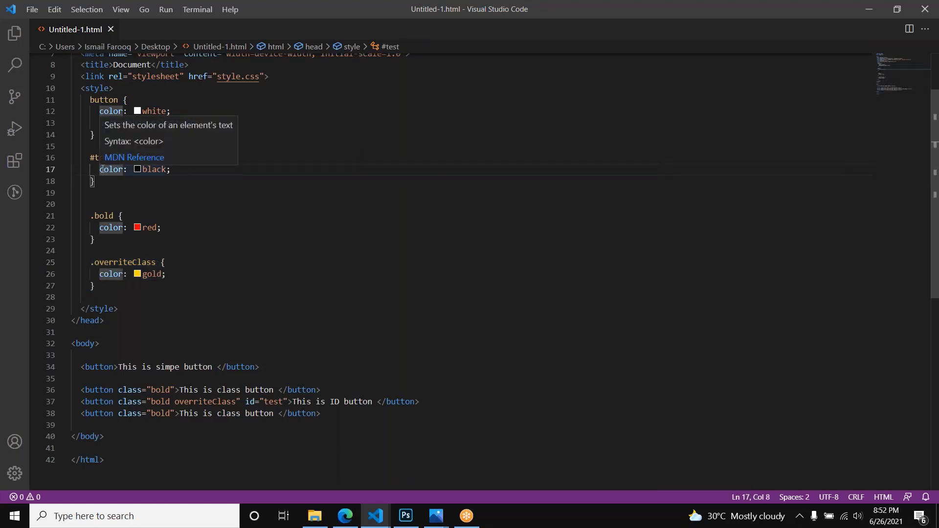
left_click(91, 157, "shift")
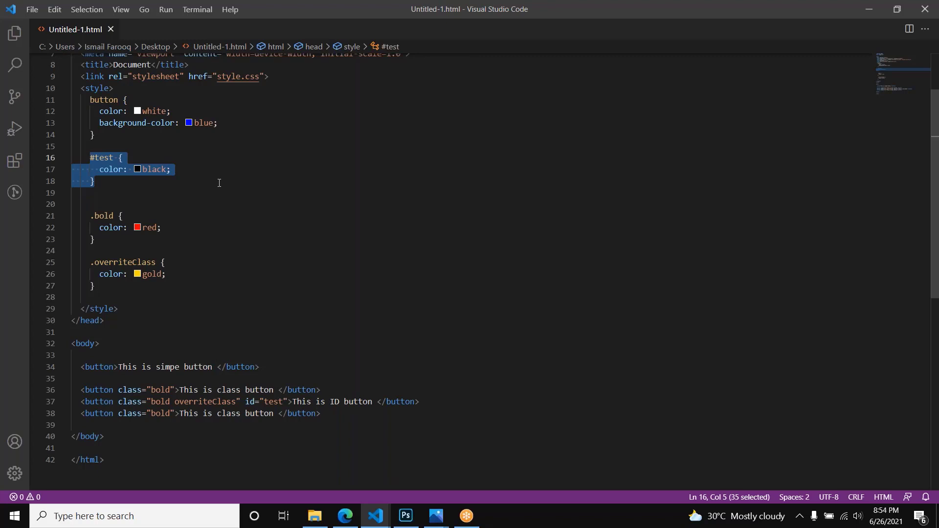
left_click(219, 183)
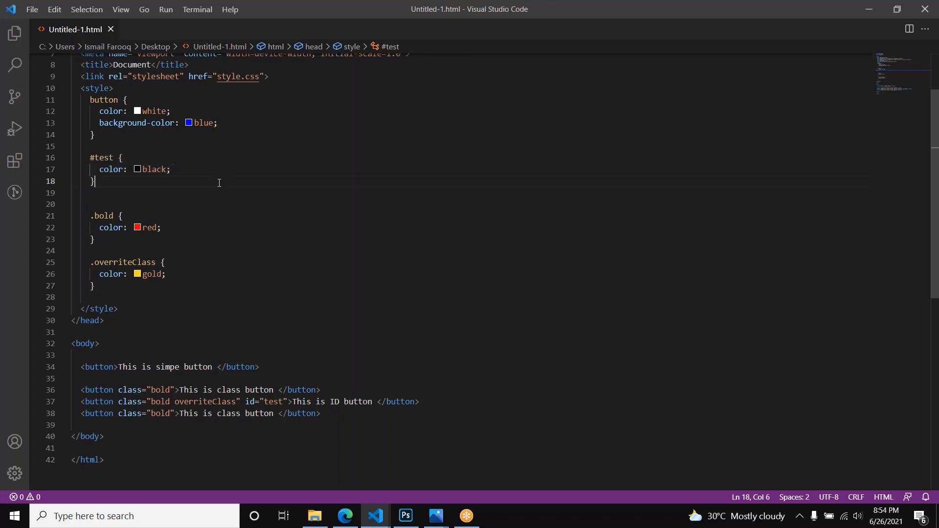
key("shift+Up")
key("shift+Up")
key("shift+Up")
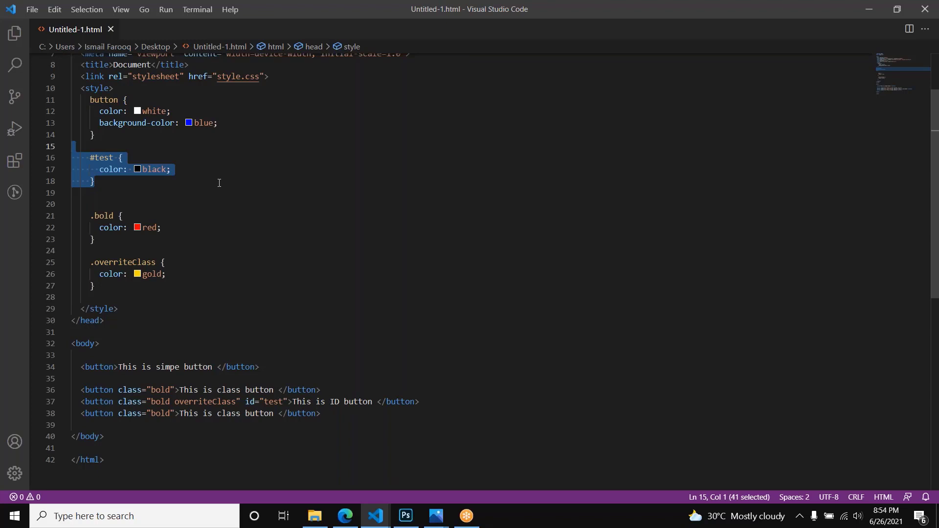
left_click(219, 183)
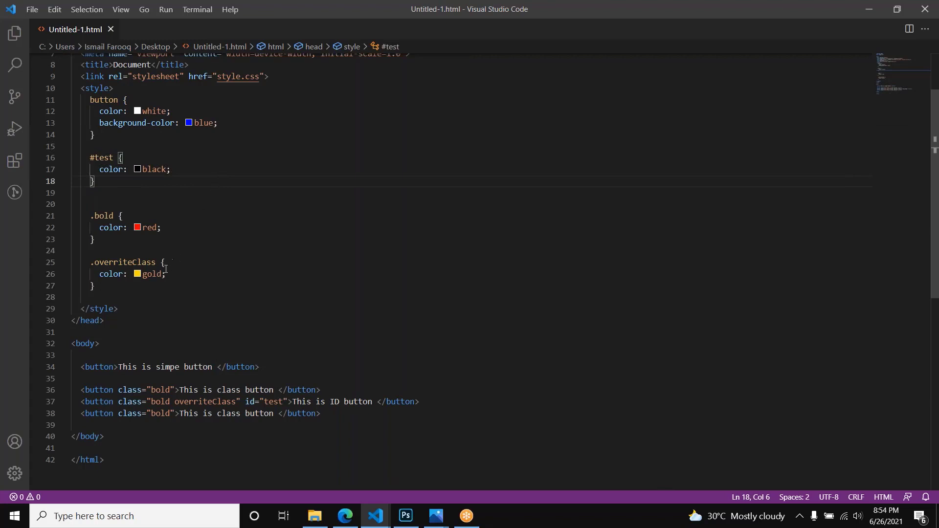
Step: Add !important after red in the .bold rule's color declaration and save the file
left_click(159, 229)
type("!")
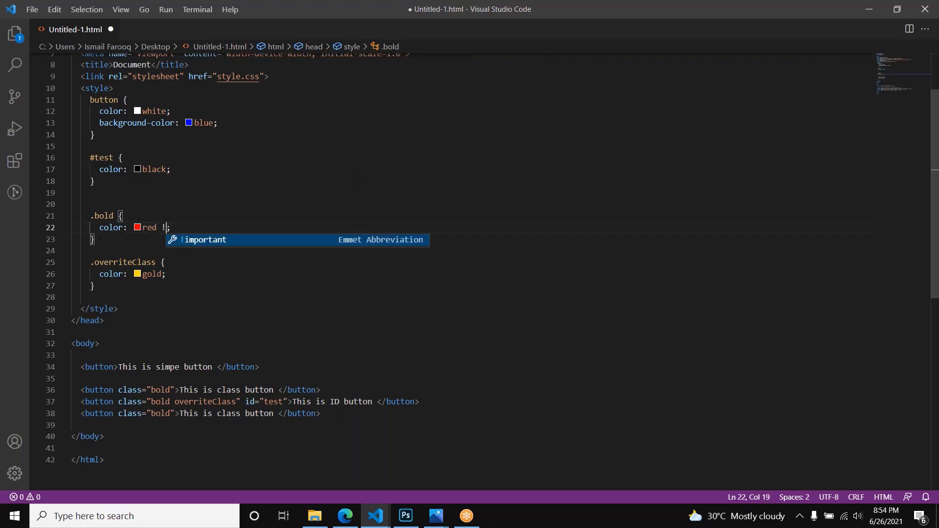
key("Return")
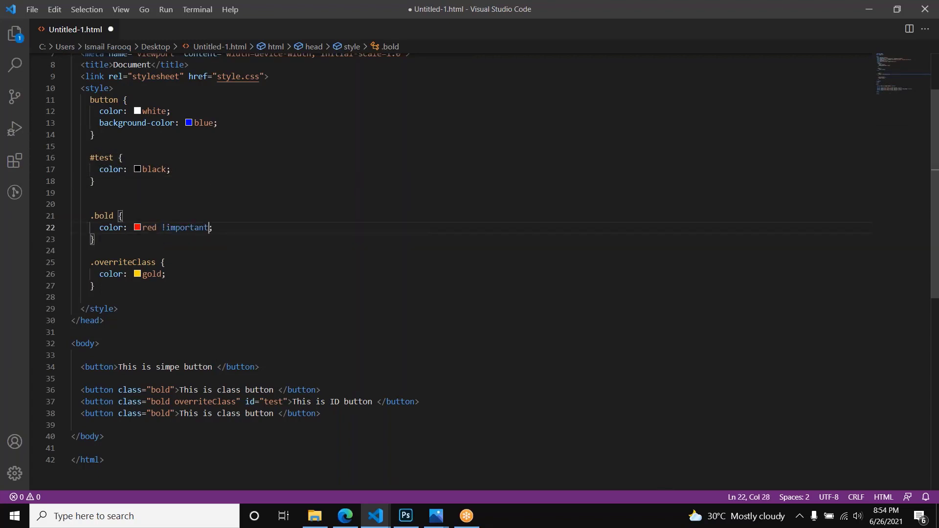
key("ctrl+shift+Left")
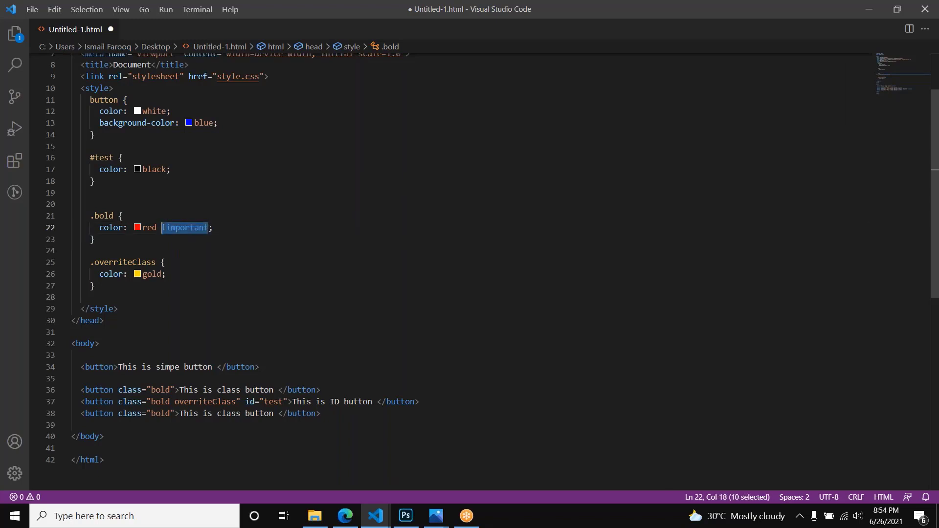
key("Left")
key("ctrl+shift+Right")
key("Left")
key("Left")
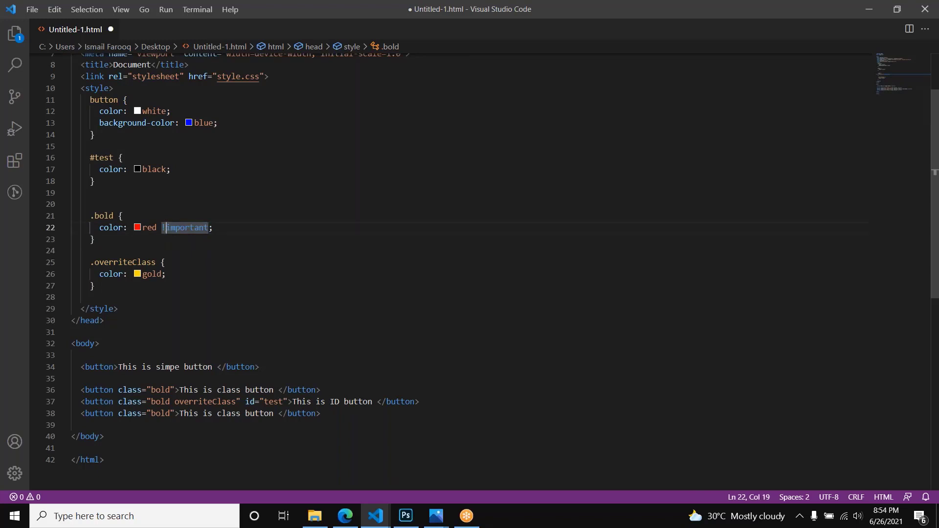
key("ctrl+shift+Right")
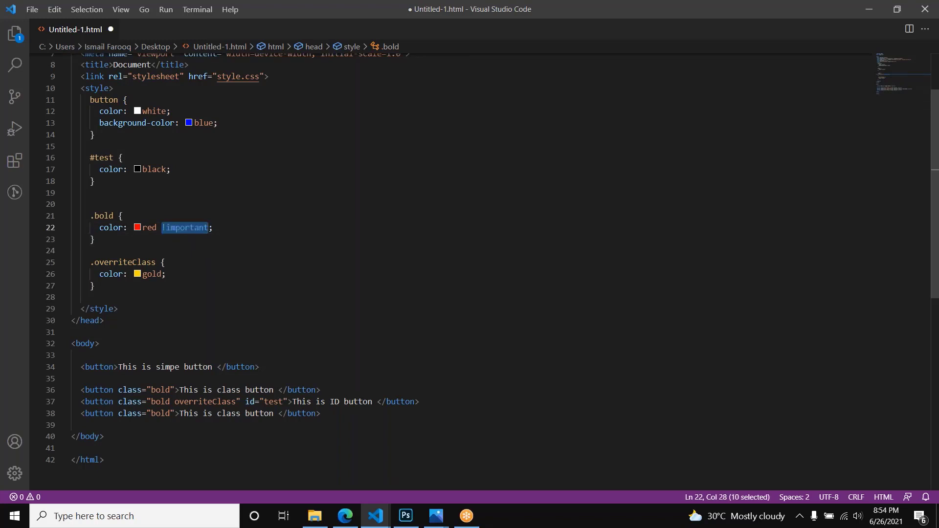
key("ctrl+s")
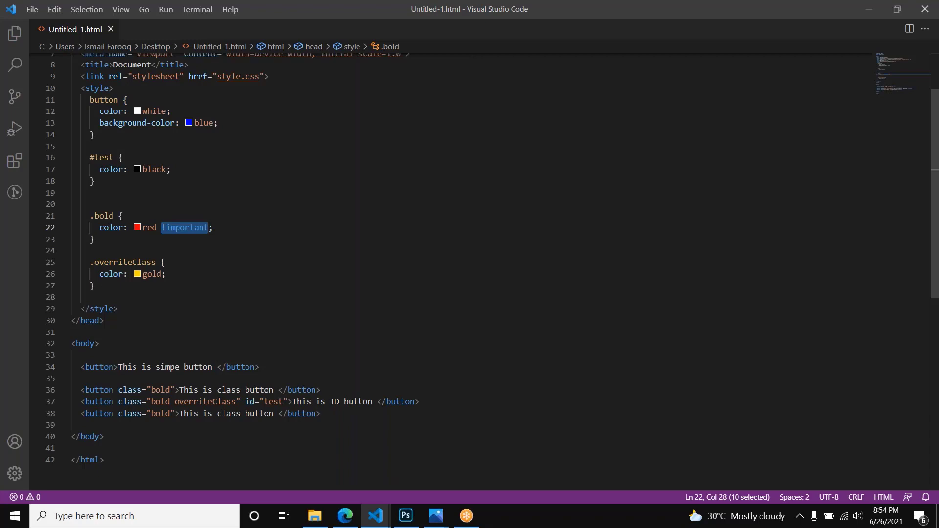
Step: Reload the page in the browser and check the ID button's text color against its bold class in the code
key("alt+Tab")
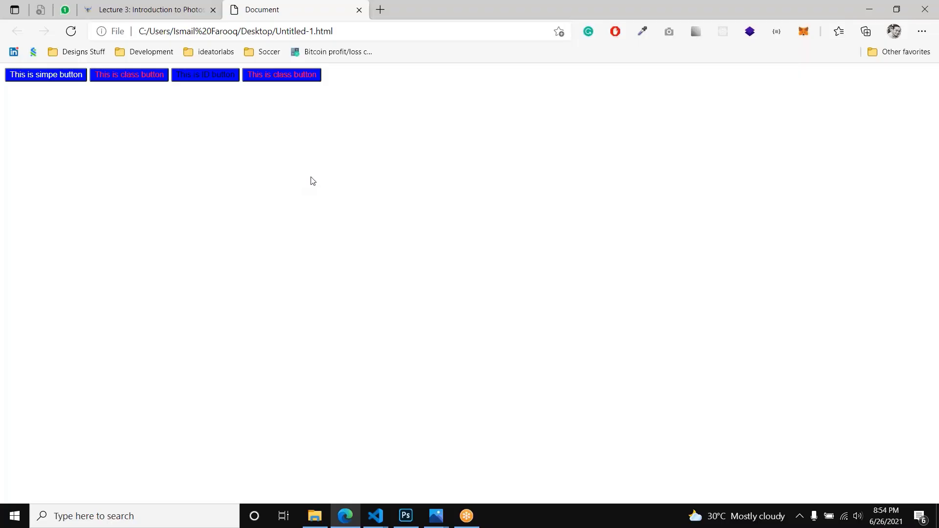
key("F5")
key("alt+Tab")
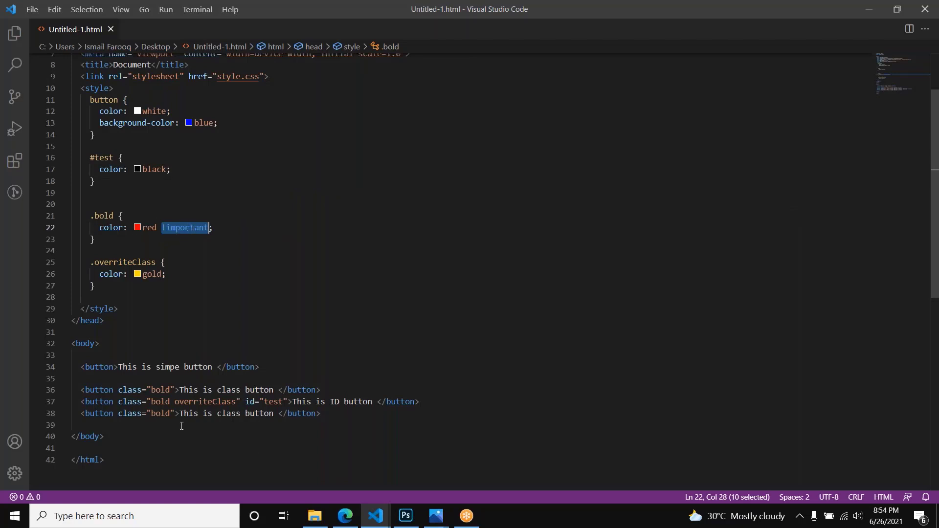
double_click(161, 402)
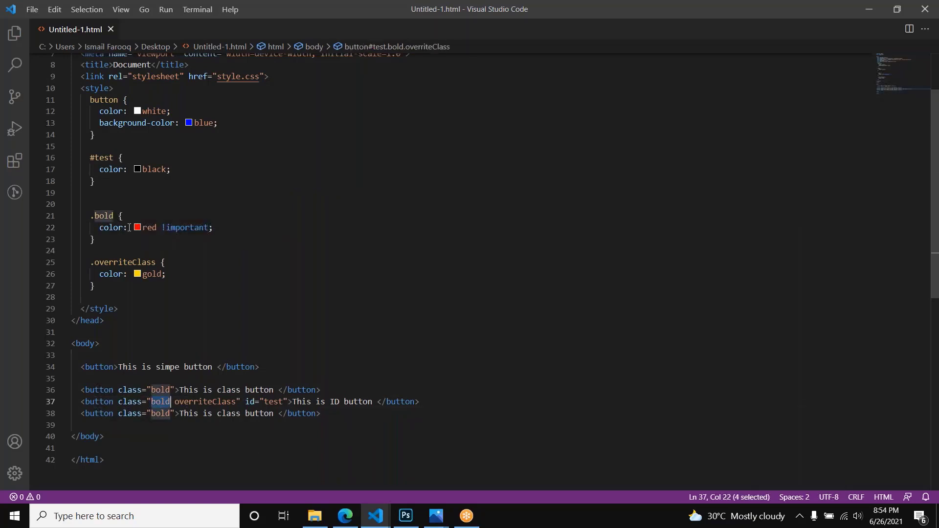
key("alt+Tab")
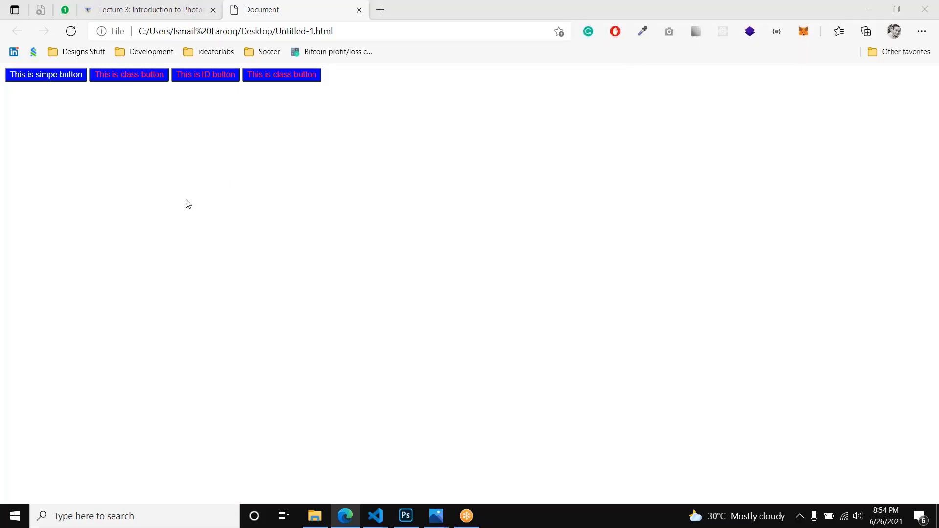
key("alt+Tab")
Step: Compare the color values of the .overriteClass, #test and .bold rules with the buttons rendered in the browser
double_click(147, 274)
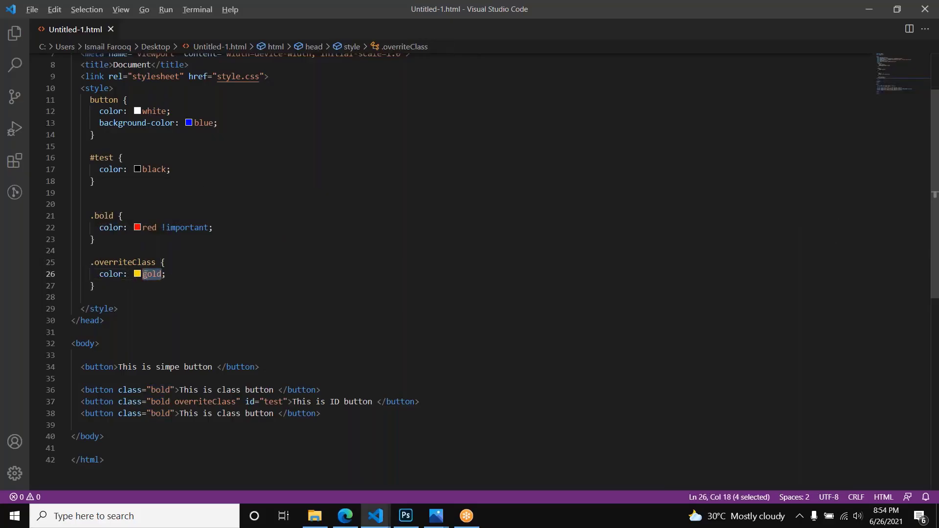
key("alt+Tab")
key("alt+Tab")
left_click(148, 176)
double_click(154, 169)
double_click(147, 228)
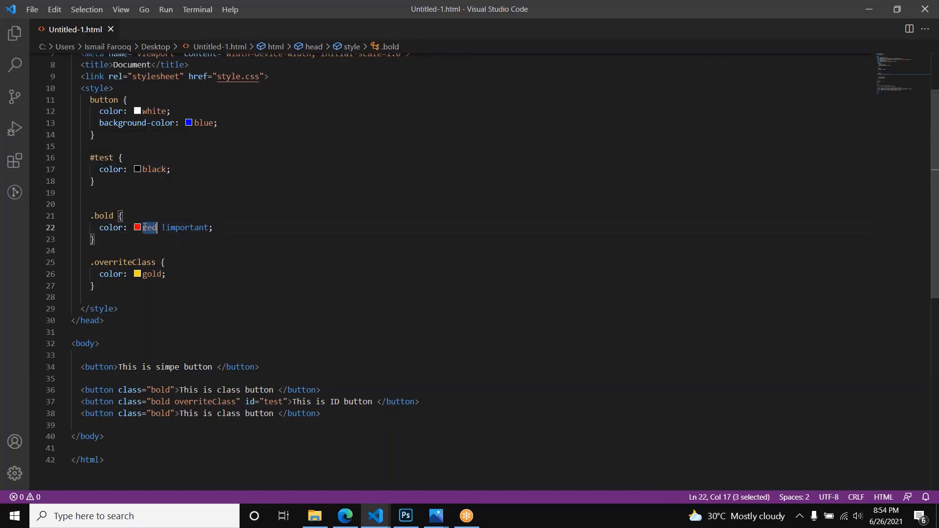
key("alt+Tab")
key("alt+Tab")
left_click_drag(222, 228, 100, 229)
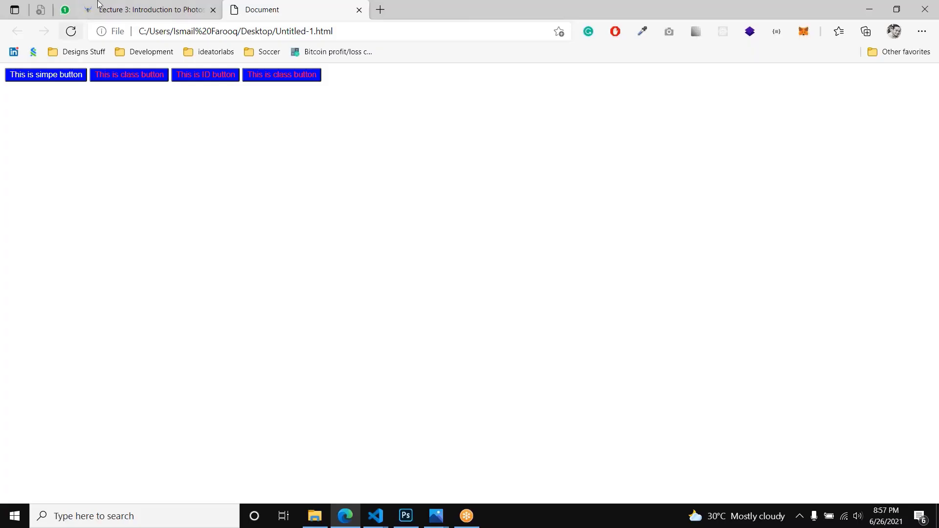
Step: Switch to the Lecture 3 page in the browser and review its topic list, from Photoshop Walkthrough & Basics to CSS Text formatting & styling
key("ctrl+shift+Tab")
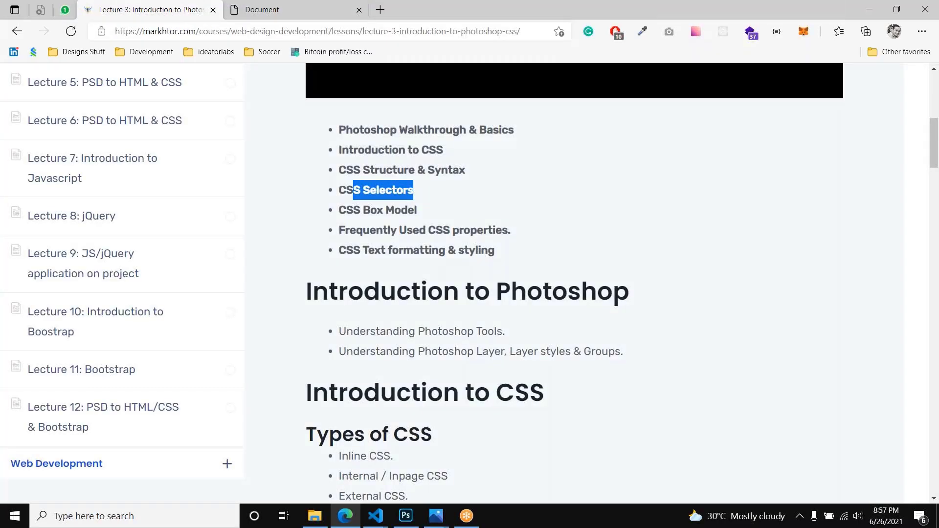
left_click_drag(352, 210, 539, 252)
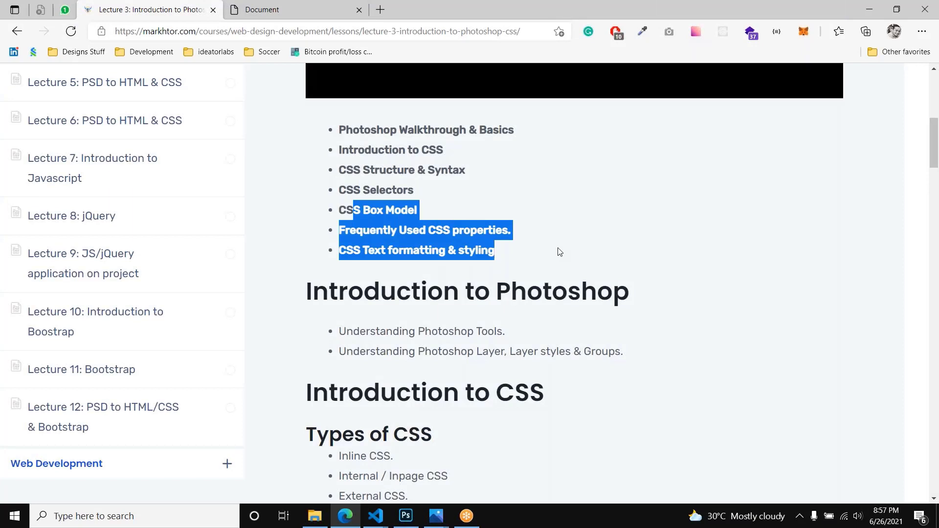
left_click_drag(415, 191, 339, 131)
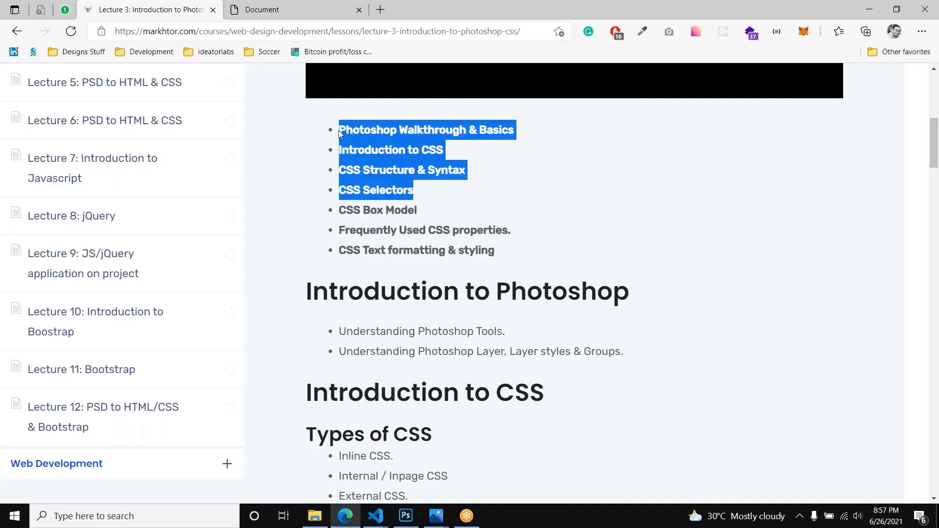